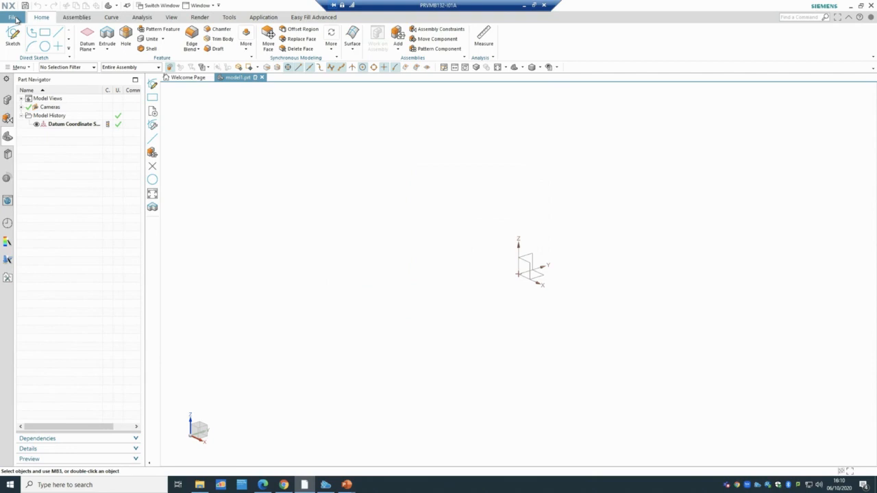
Open the Customer Defaults dialog and examine the available units system options.
left_click(13, 17)
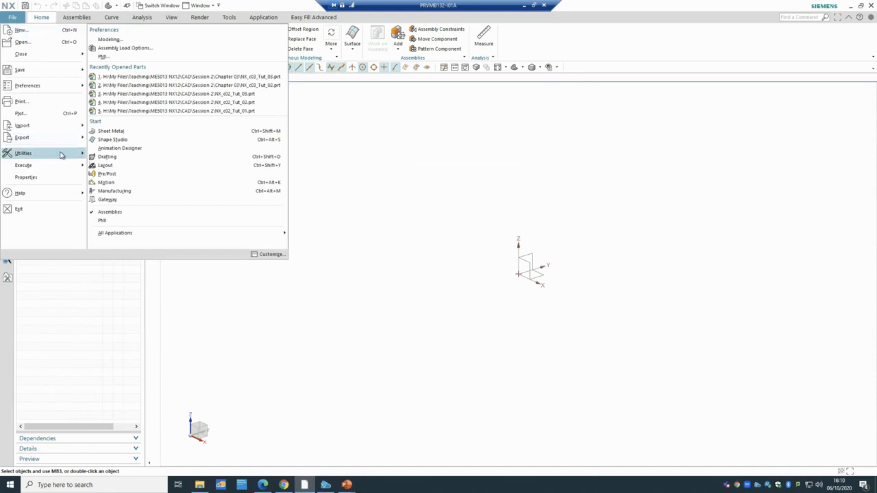
mouse_move(61, 154)
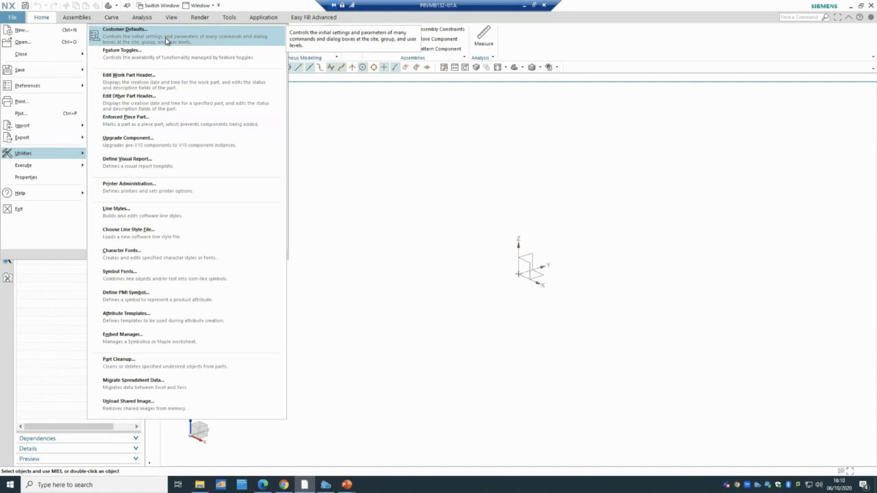
left_click(17, 20)
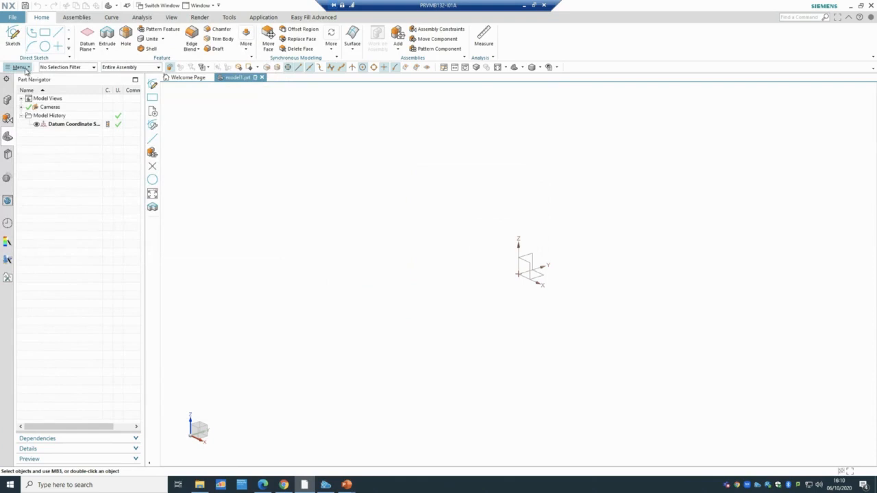
left_click(19, 67)
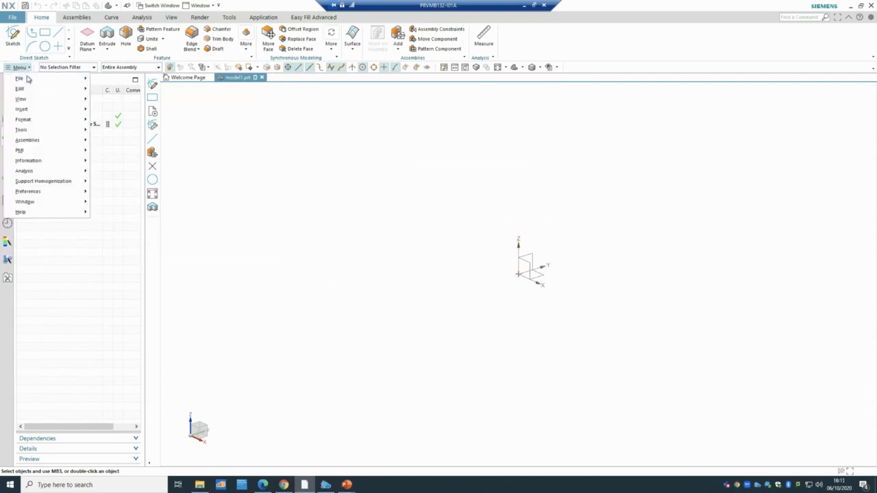
mouse_move(27, 79)
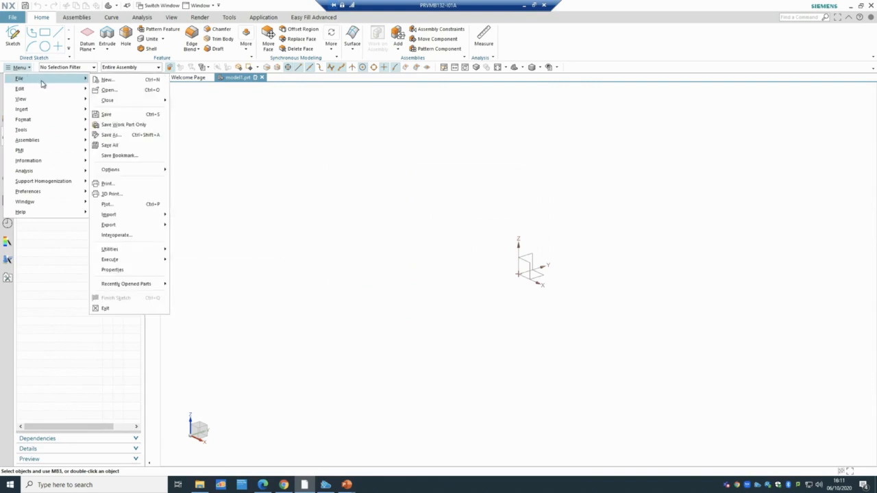
mouse_move(147, 251)
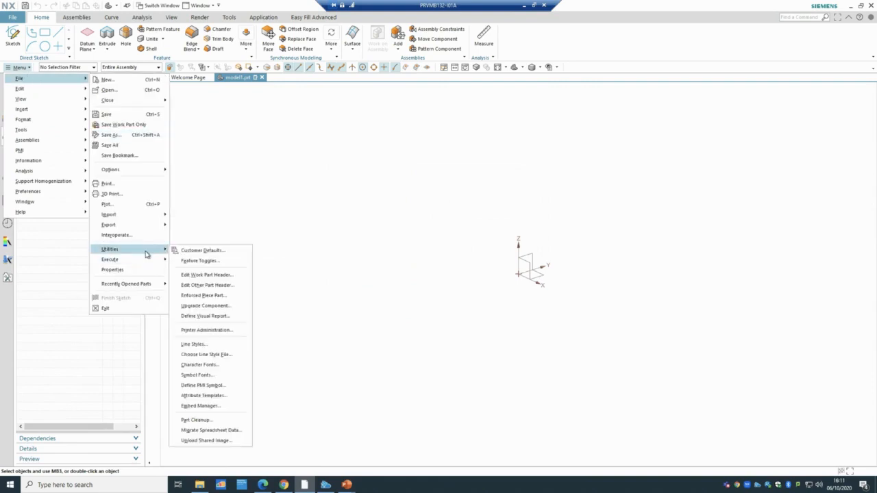
left_click(224, 255)
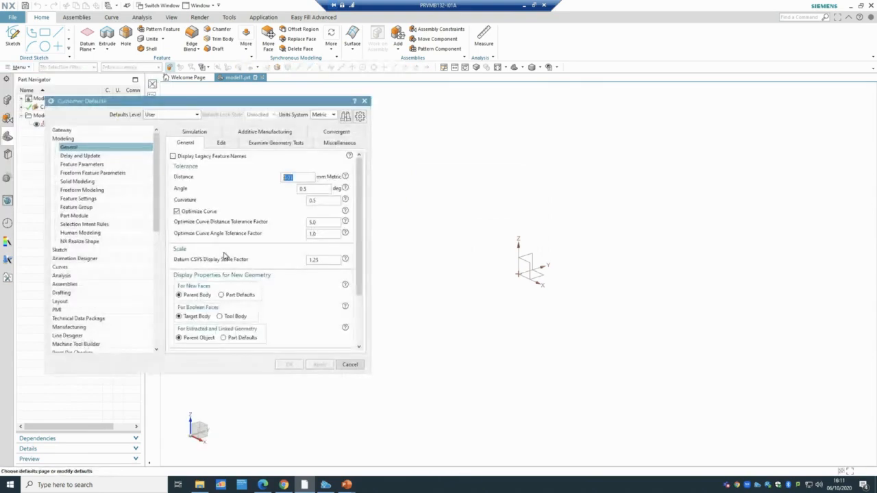
left_click(327, 115)
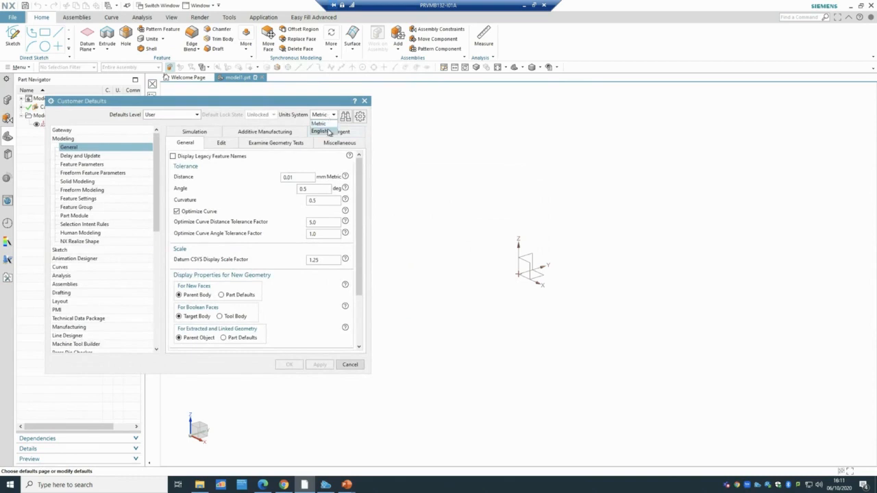
left_click(325, 116)
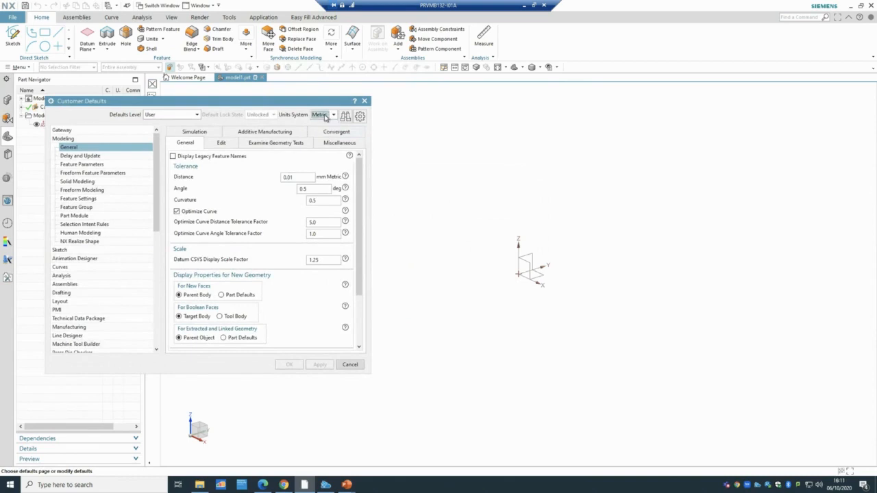
Review the Gateway defaults for general part settings and unit types, along with the general Modeling defaults.
left_click(68, 131)
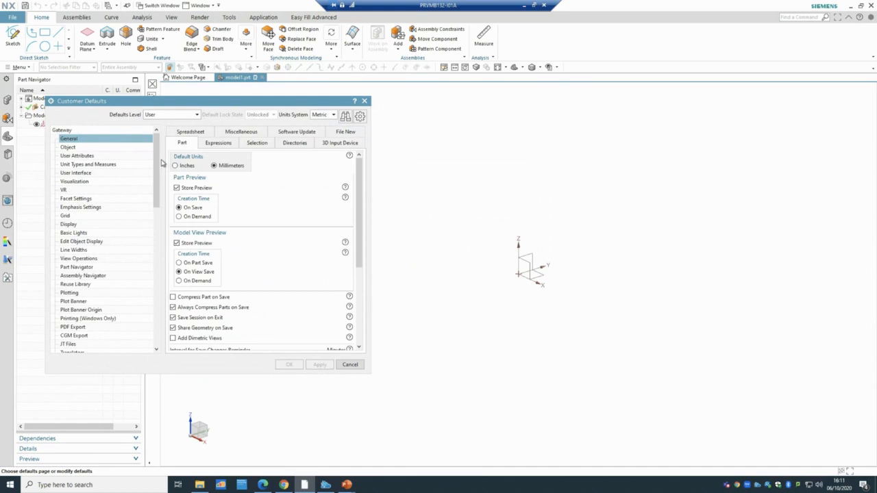
left_click(100, 166)
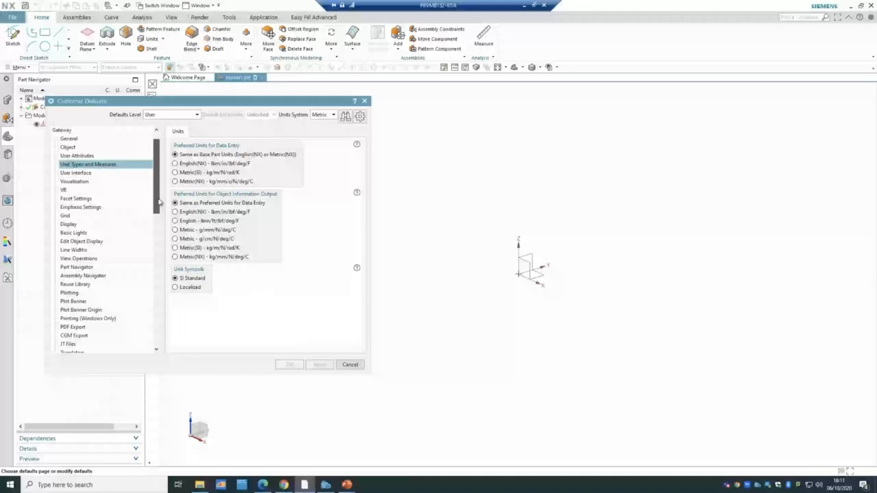
left_click_drag(157, 197, 158, 211)
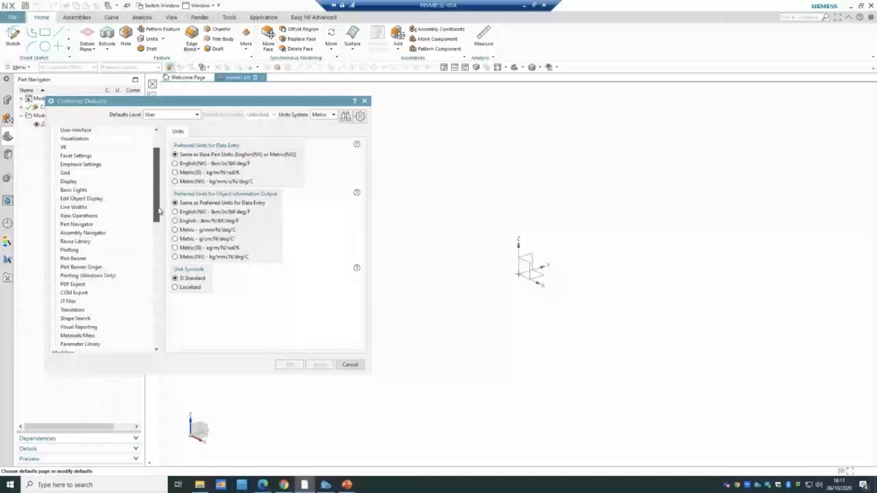
left_click(63, 351)
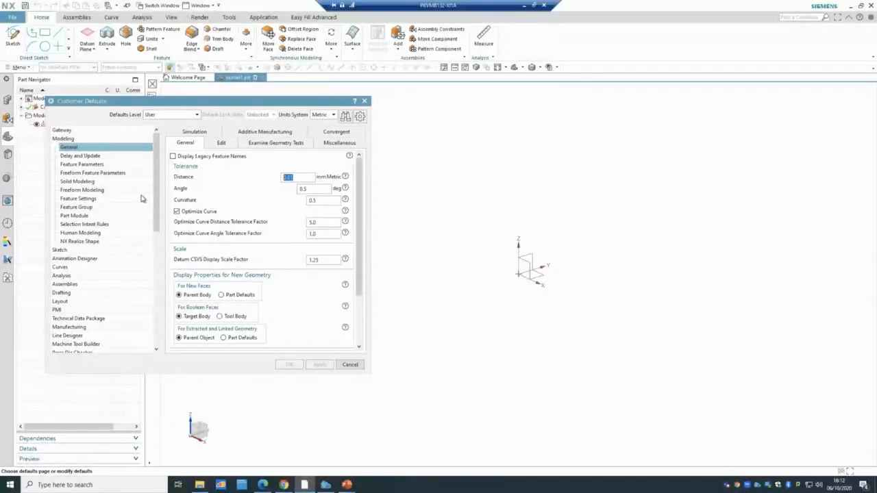
Review the general Sketch defaults and the inferred constraint and dimension rules, and dismiss the dialog without changes.
left_click(90, 249)
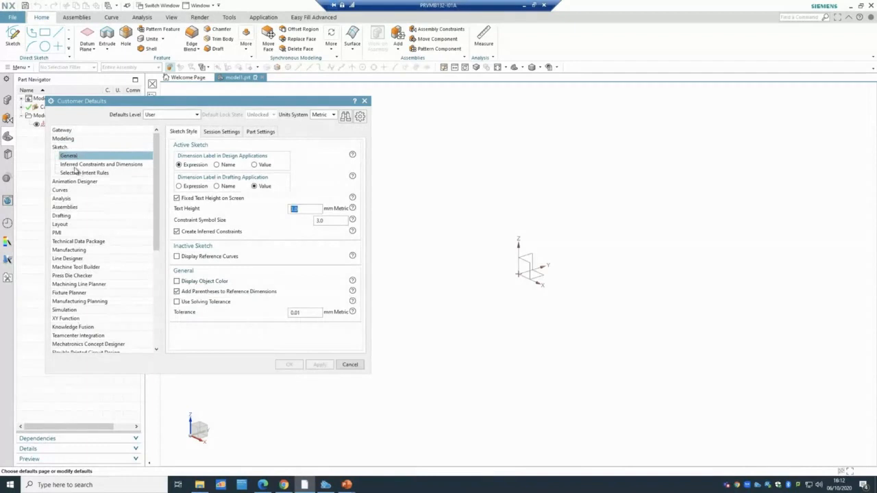
left_click(124, 168)
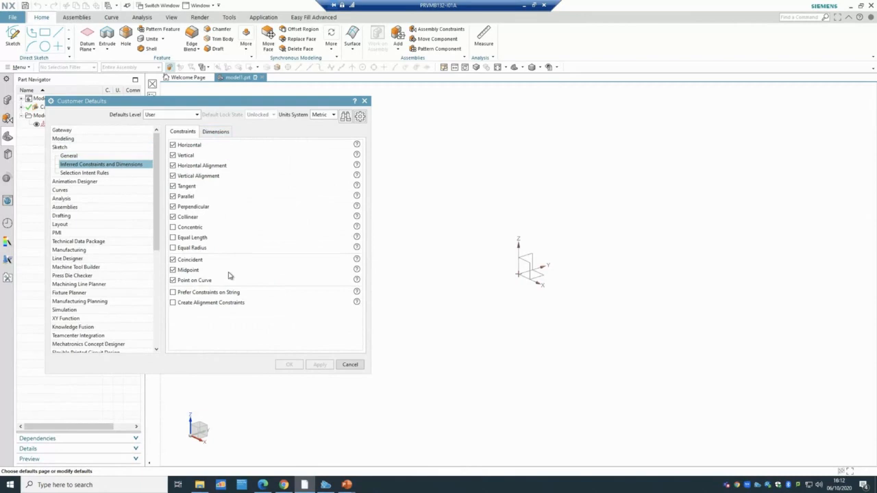
left_click(216, 133)
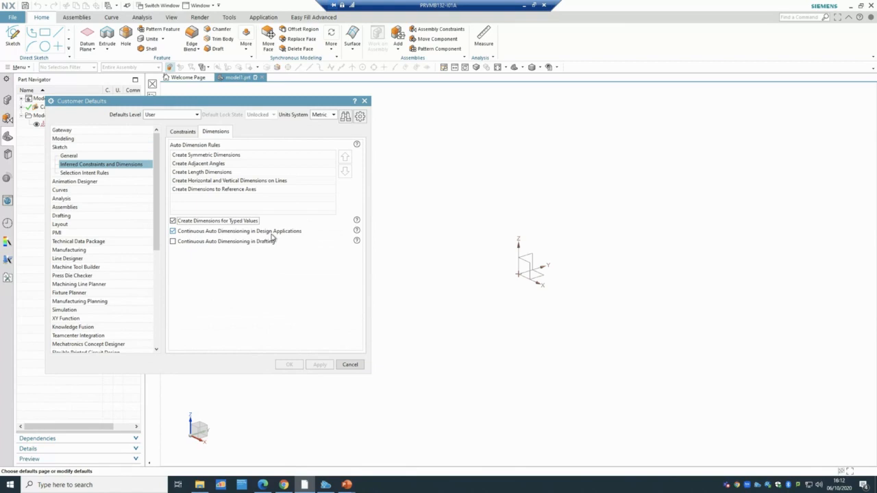
left_click(349, 365)
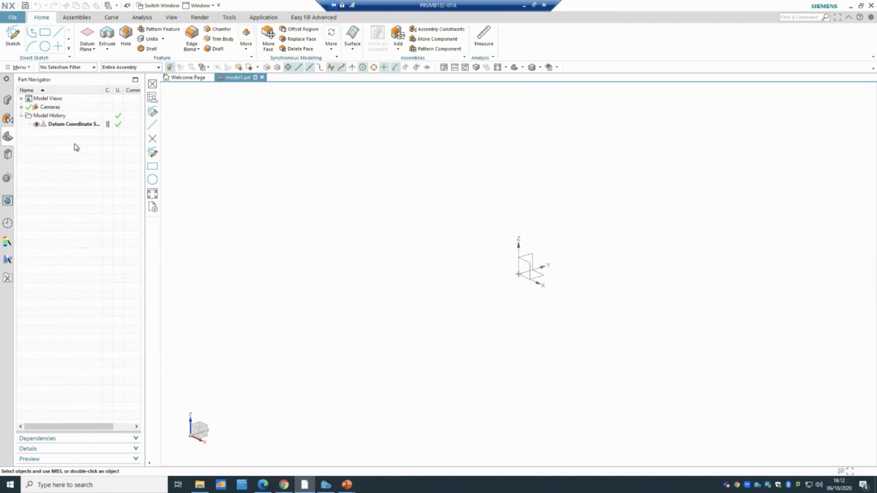
Create a sketch on the XY plane and draw a horizontal line 100 mm long from the sketch origin along the X axis.
left_click(14, 36)
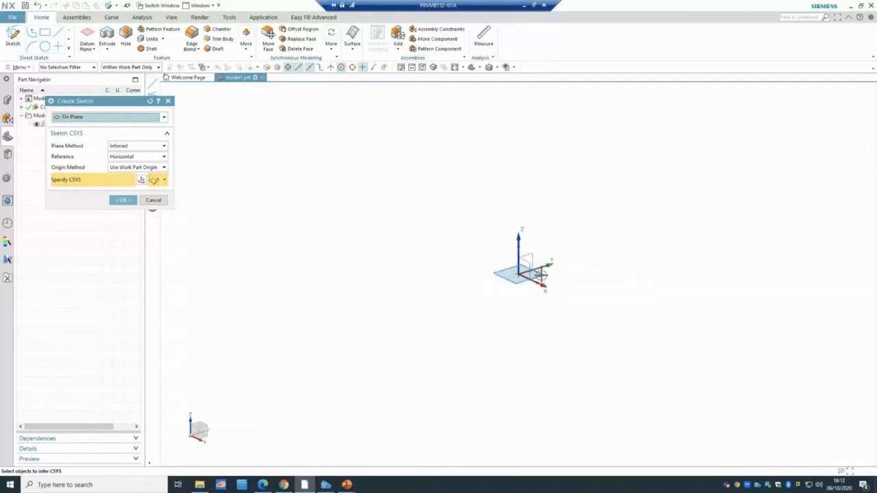
left_click(122, 200)
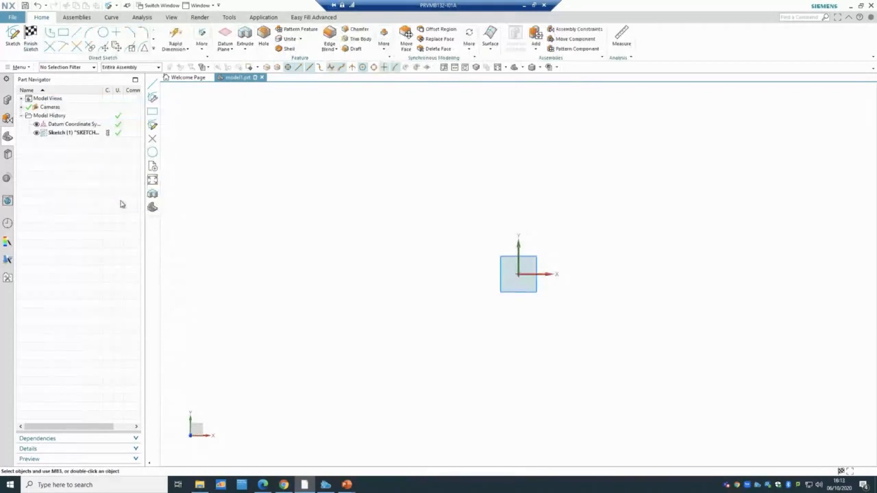
left_click(77, 33)
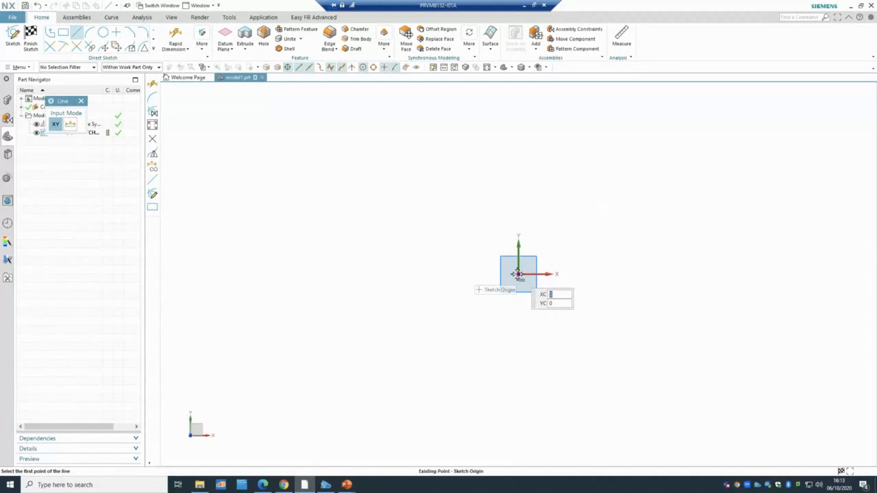
left_click(519, 274)
left_click(570, 288)
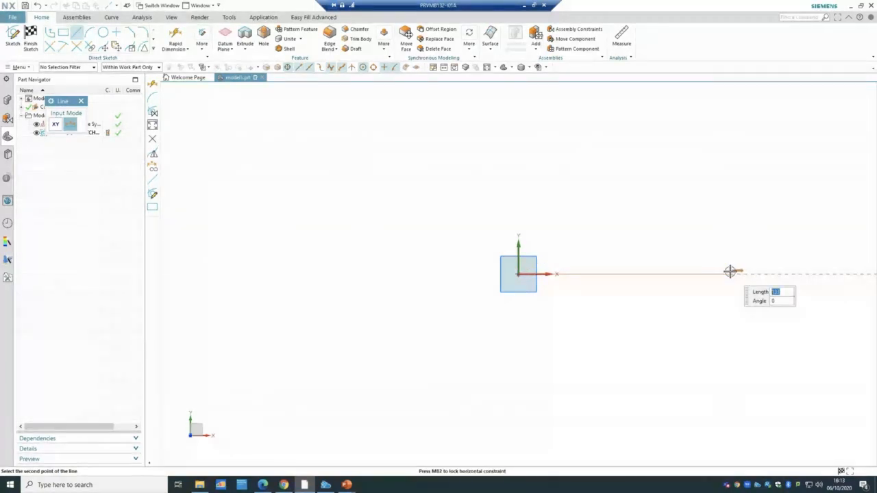
type("100")
key("Tab")
left_click(730, 272)
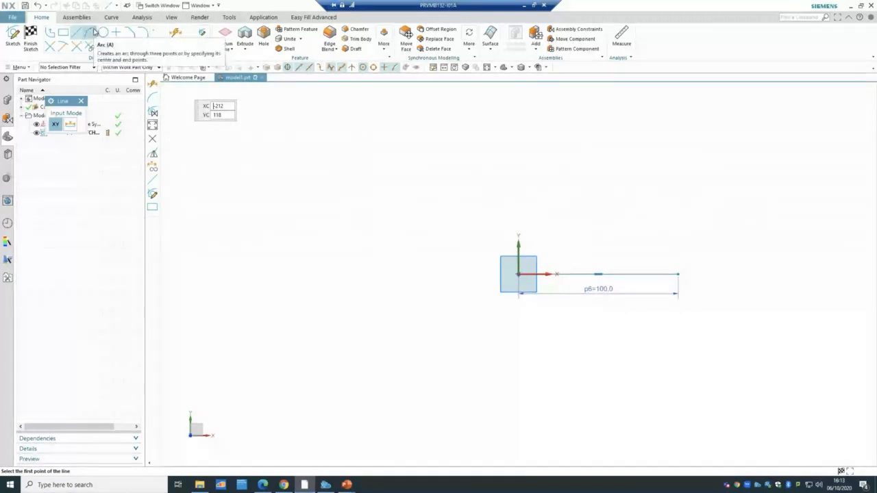
Draw a three-point semicircular arc of about 26.6 mm radius upward from the line's far end, bulging away from the origin.
left_click(92, 32)
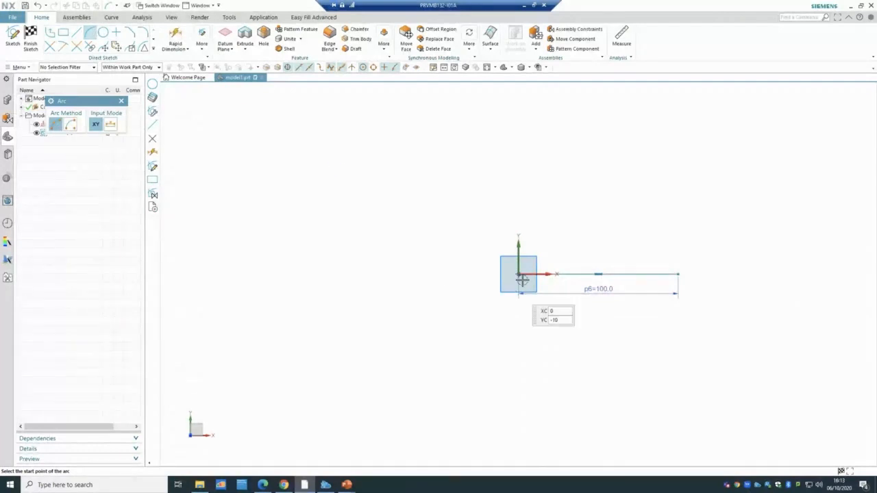
left_click(686, 273)
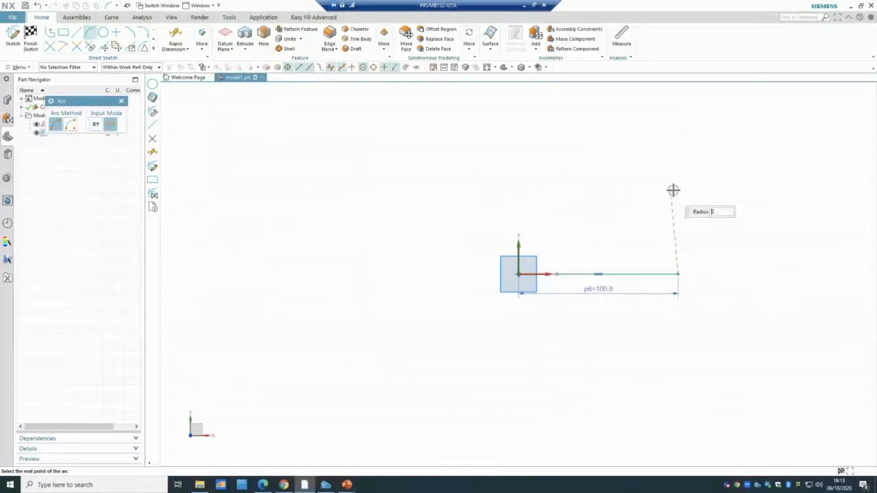
left_click(680, 189)
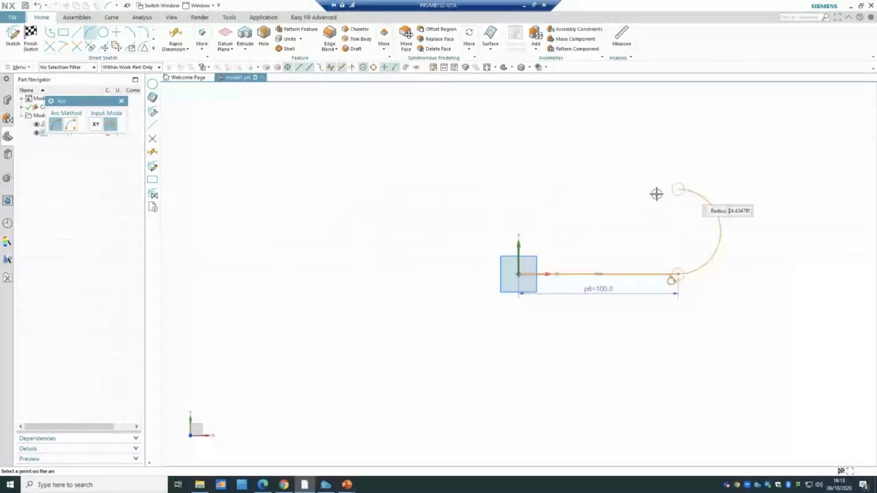
left_click(722, 229)
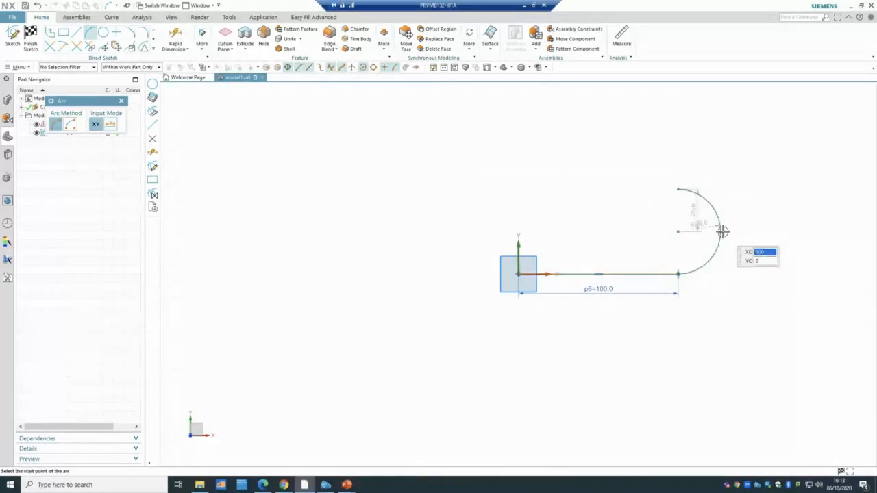
Draw a semicircular three-point arc of 50 mm radius below the horizontal line, connecting its two endpoints.
left_click(678, 274)
left_click(519, 274)
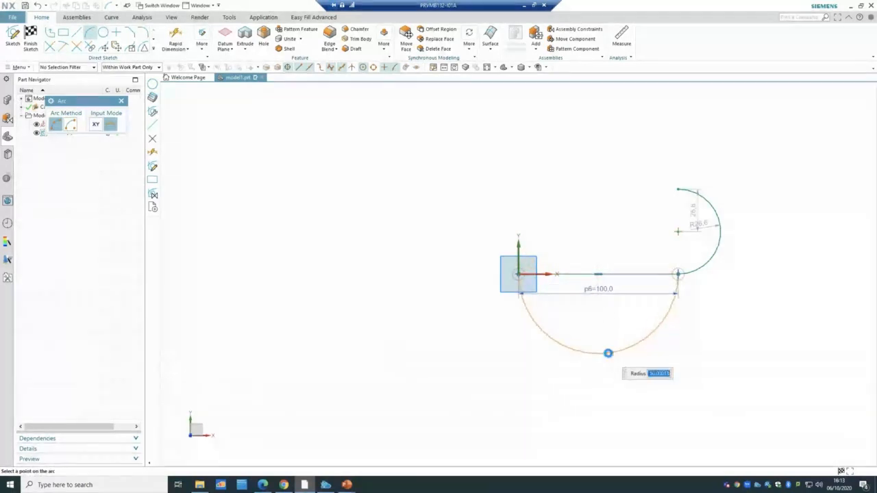
left_click(608, 353)
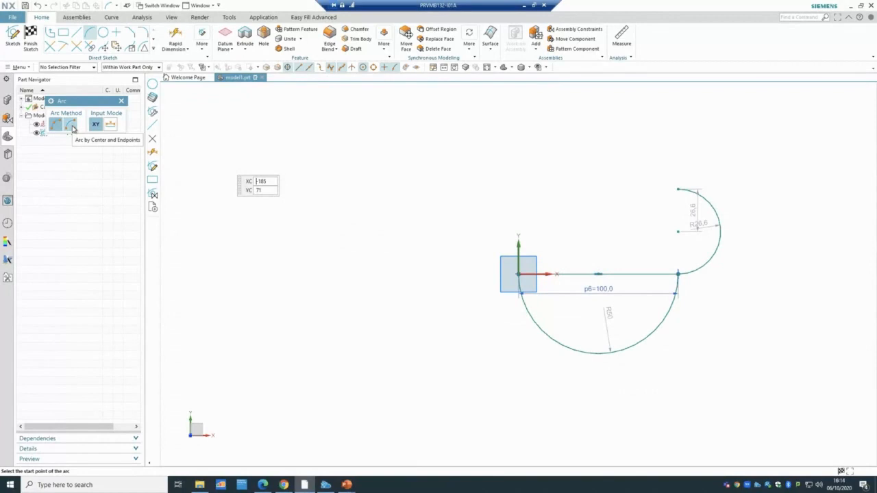
left_click(72, 126)
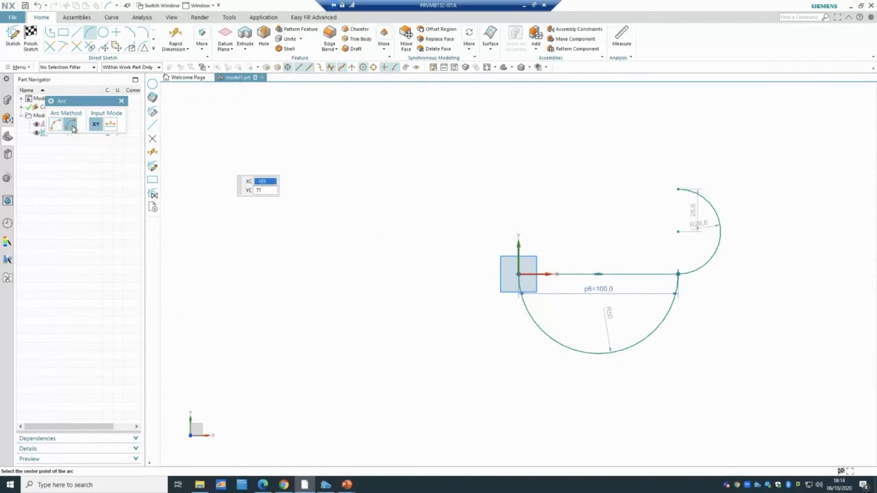
left_click(519, 274)
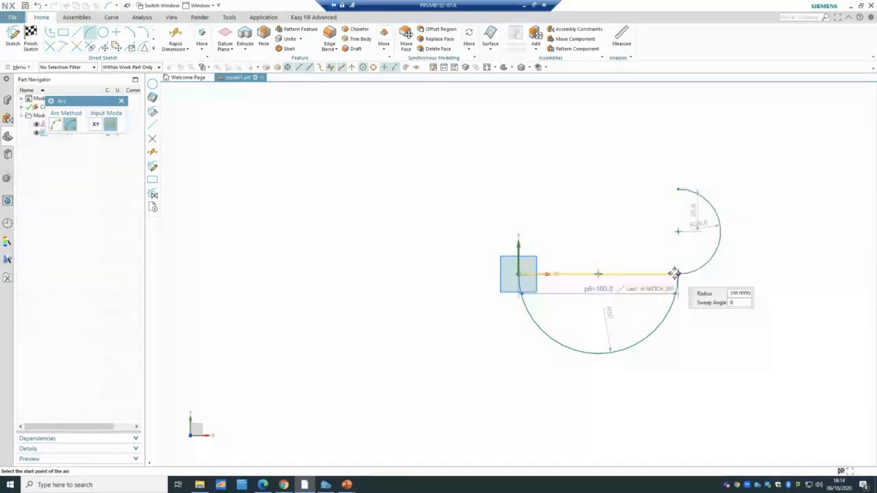
left_click(675, 274)
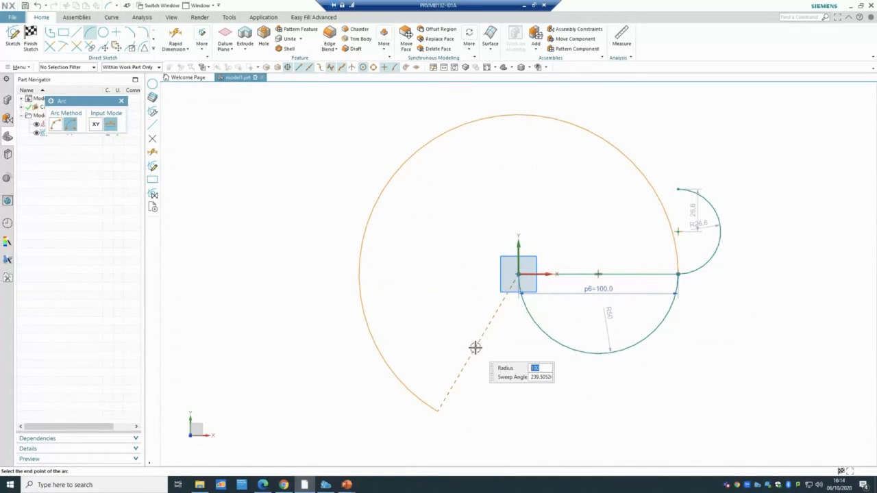
key("Escape")
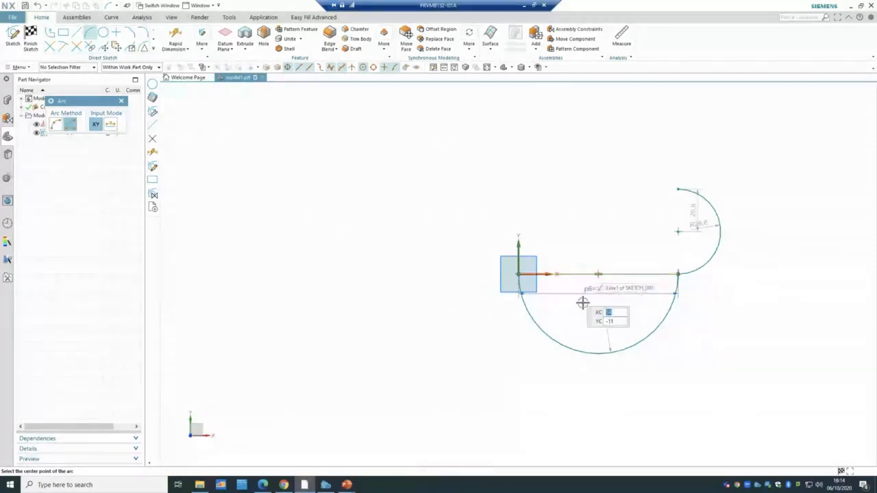
key("Escape")
Delete the 50 mm radius arc below the horizontal line.
right_click(588, 352)
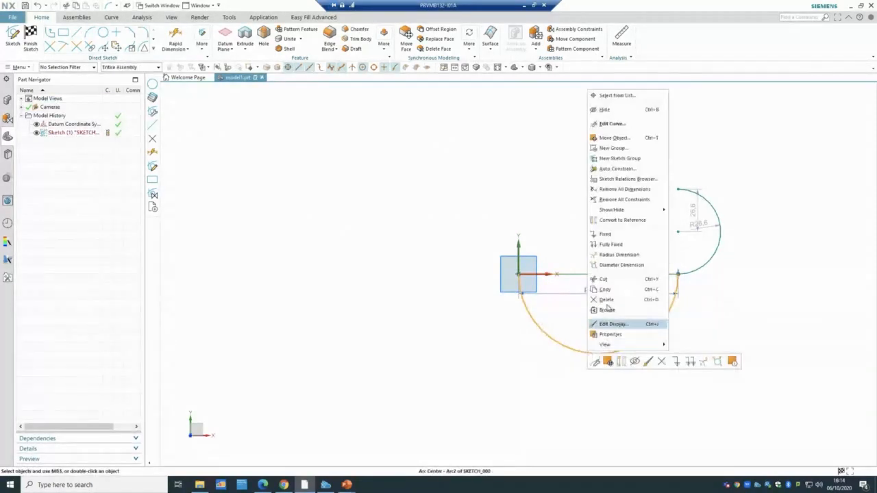
left_click(607, 299)
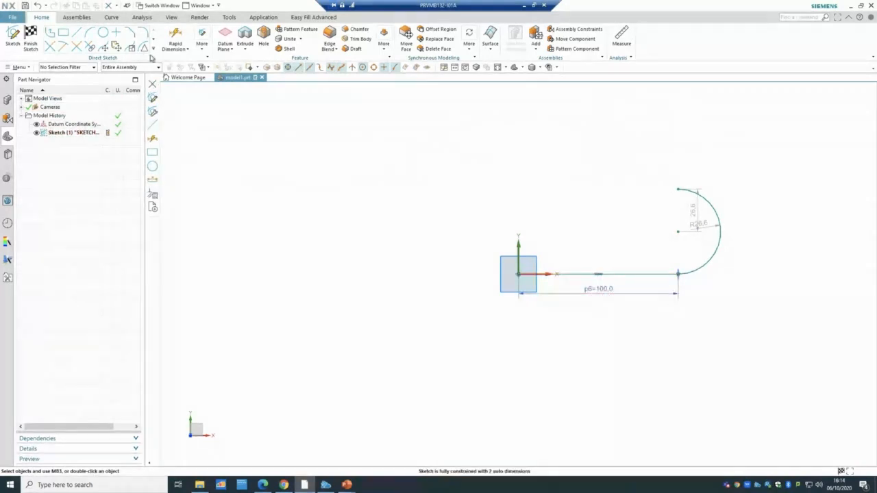
Draw a 50 mm radius, 90° arc below the line, centred on the line's midpoint and starting at the sketch origin.
left_click(90, 33)
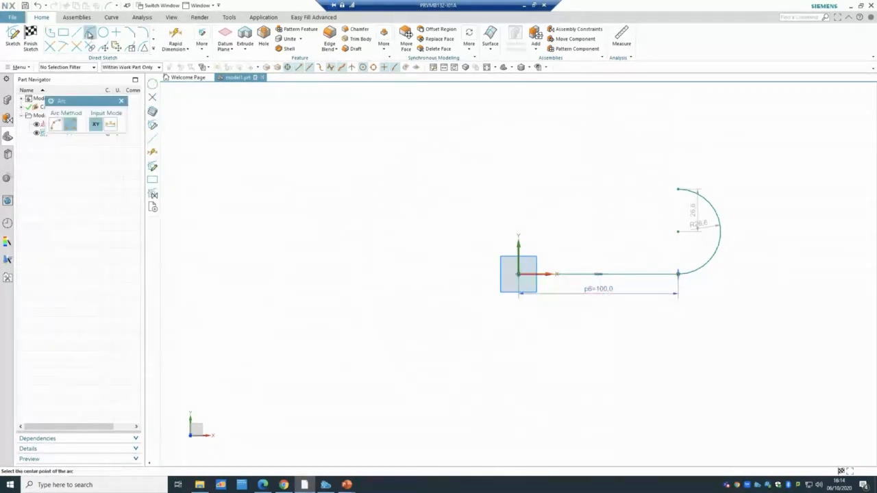
left_click(598, 274)
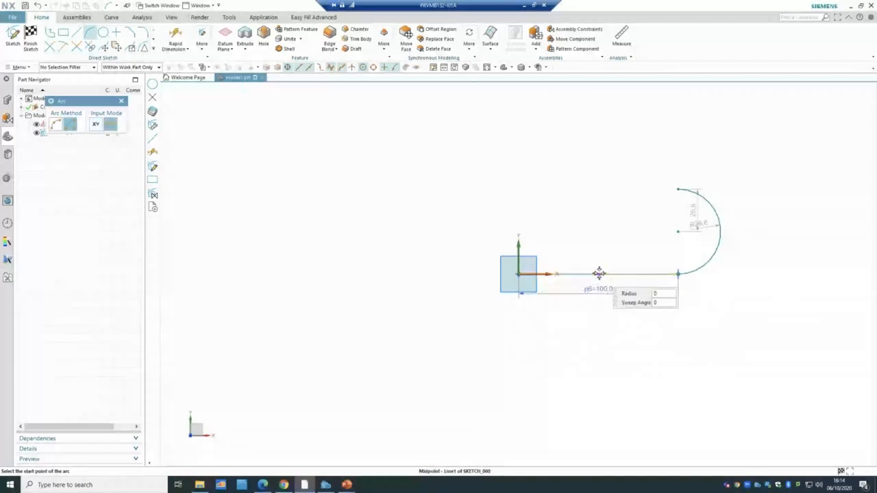
left_click(519, 275)
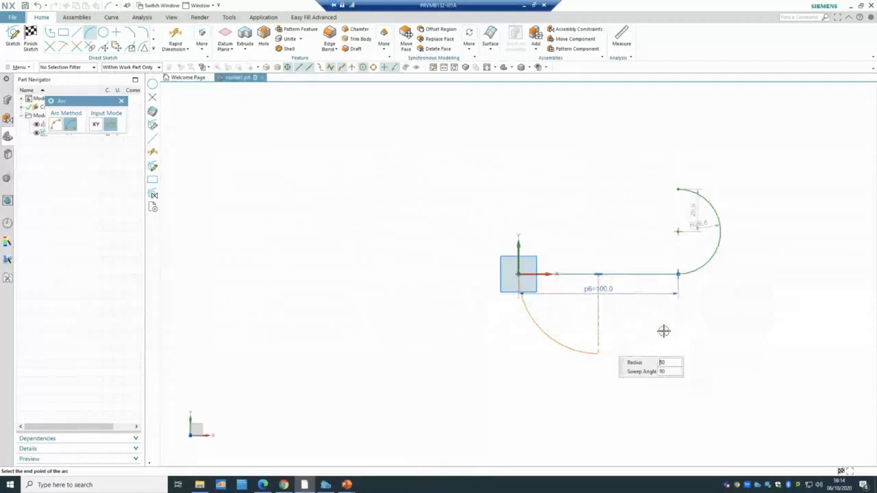
left_click(603, 351)
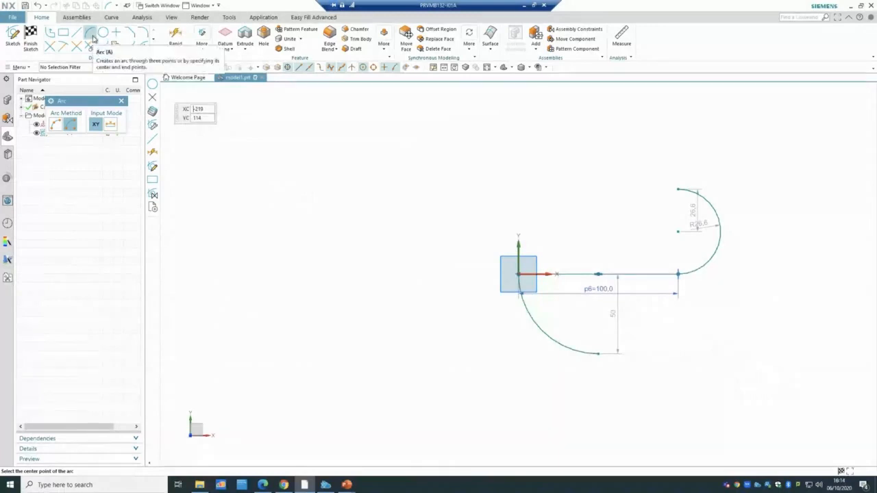
Delete the quarter arc below the horizontal line.
left_click(103, 33)
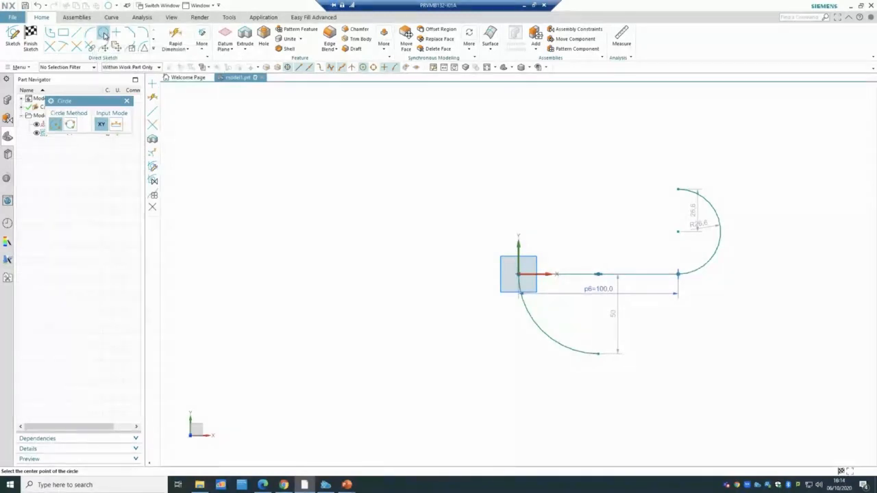
key("Escape")
right_click(564, 349)
left_click(587, 294)
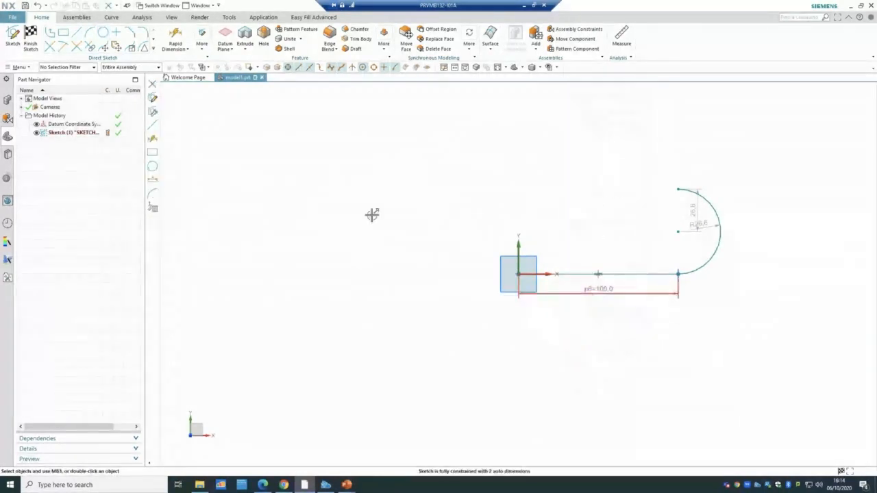
Draw a circle about 117 mm in diameter centred on the sketch origin, and undo it.
left_click(102, 33)
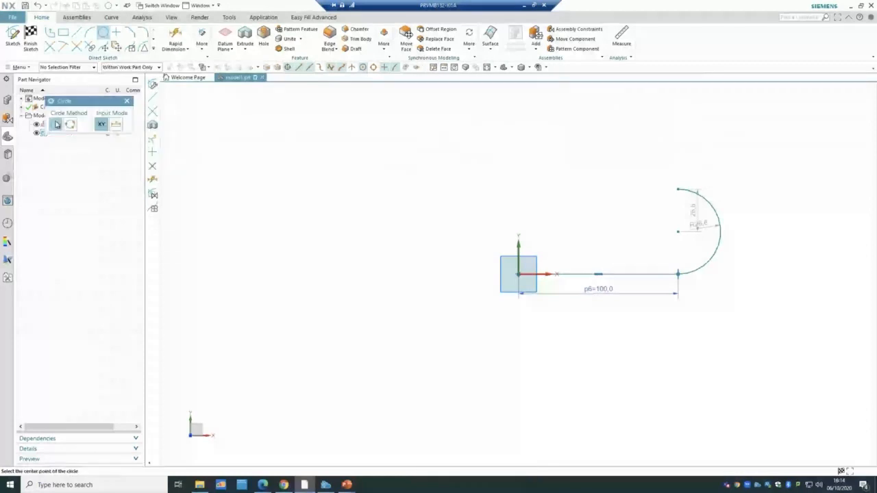
left_click(516, 277)
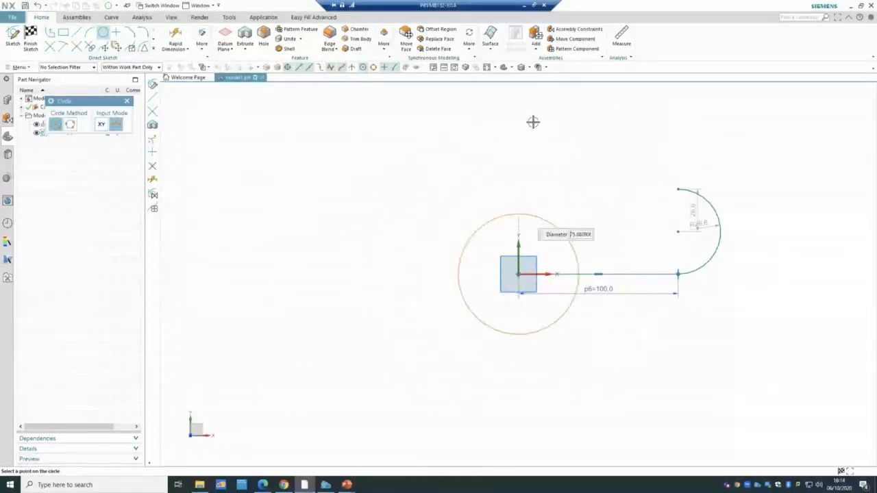
left_click(519, 181)
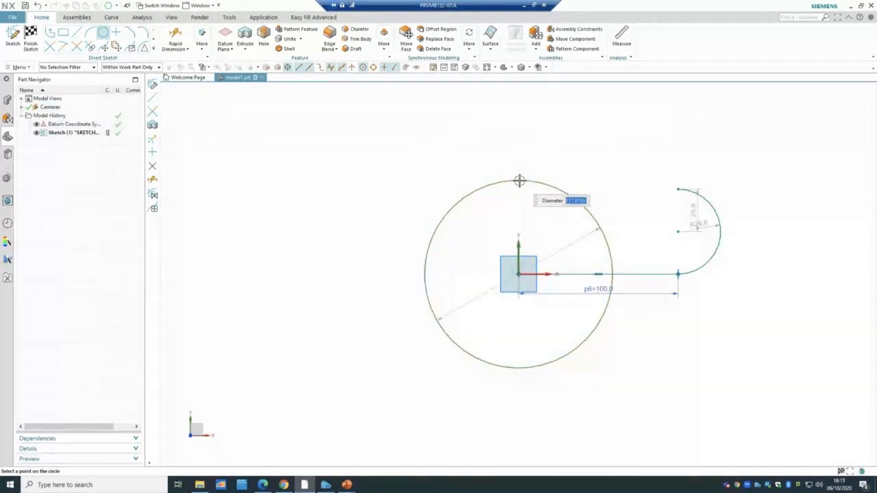
key("ctrl+z")
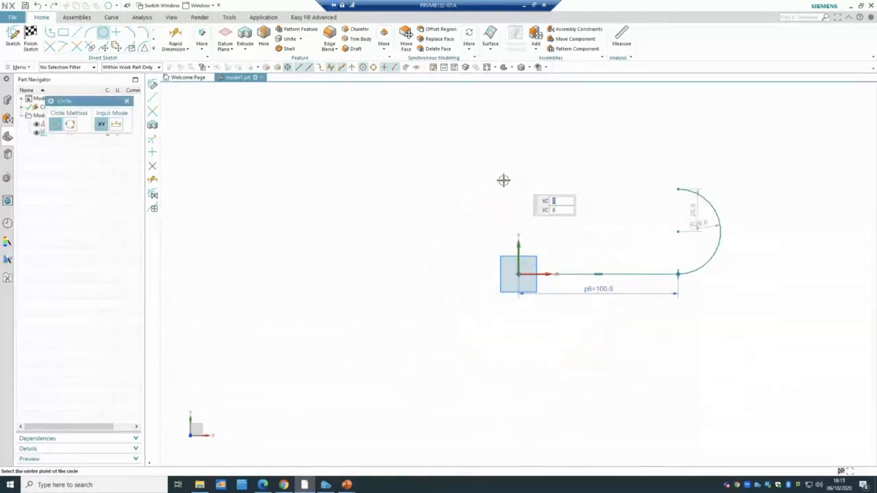
Try a three-point circle about 100 mm in diameter through both endpoints of the horizontal line, and undo it.
left_click(70, 125)
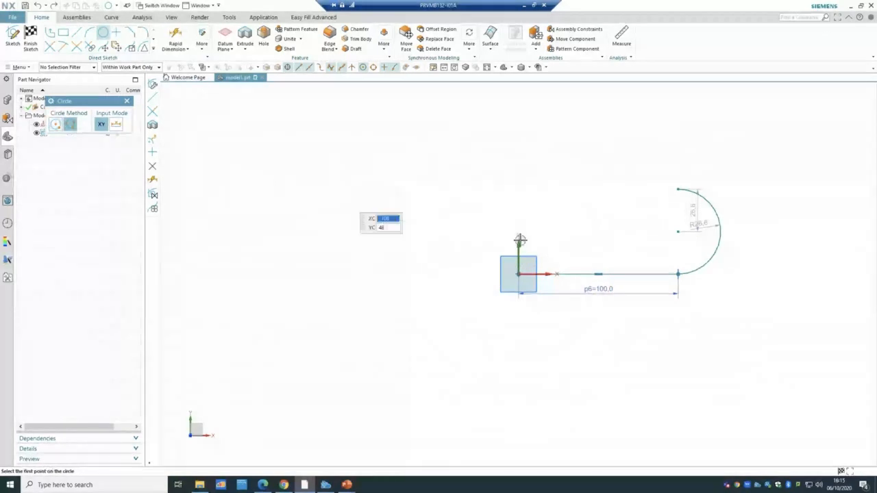
left_click(519, 274)
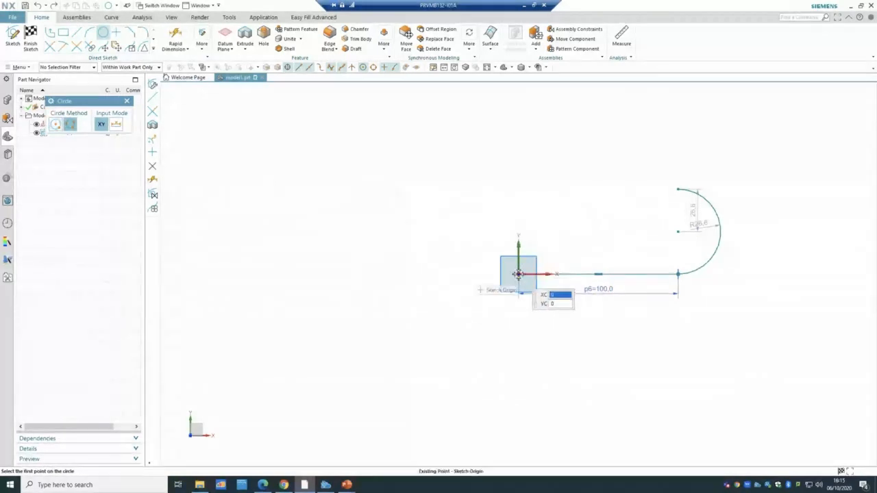
left_click(677, 274)
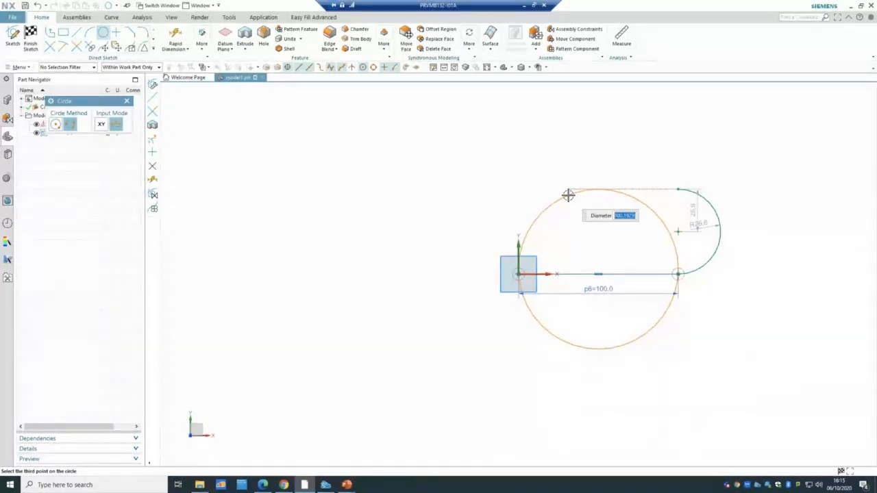
key("ctrl+z")
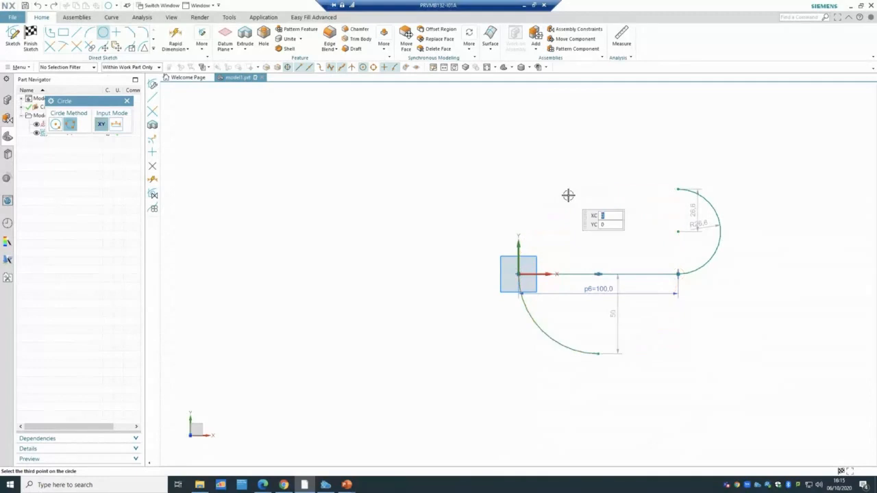
key("ctrl+z")
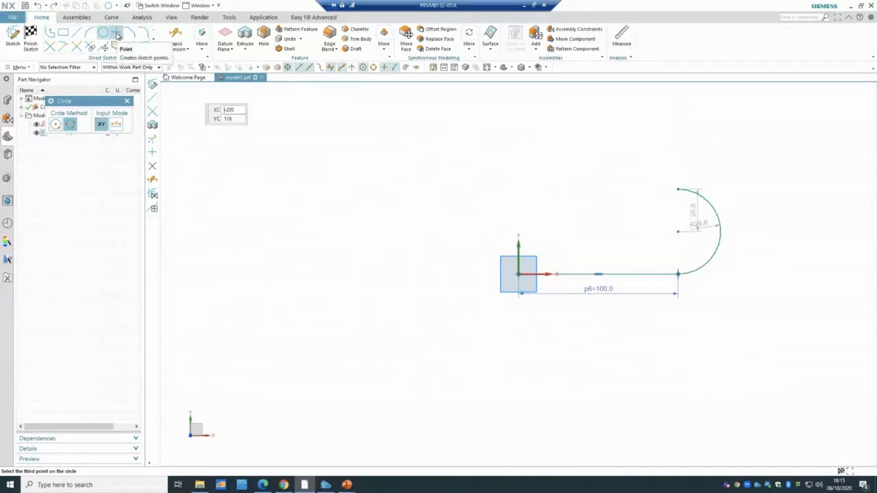
Leave the Circle command and delete the semicircular arc at the line's far end.
right_click(713, 256)
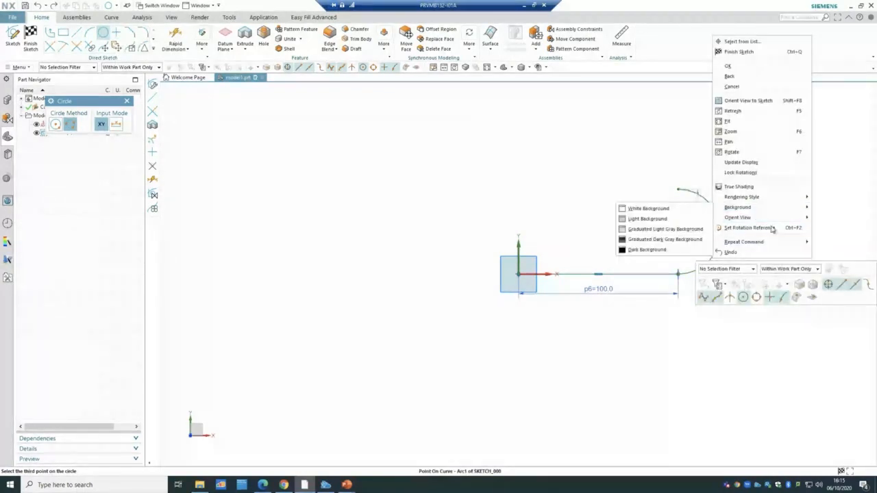
key("Escape")
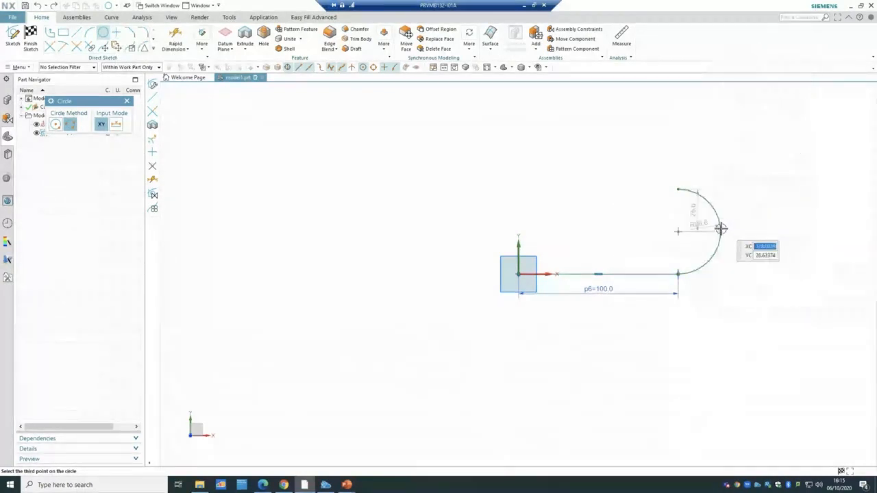
right_click(721, 234)
left_click(740, 282)
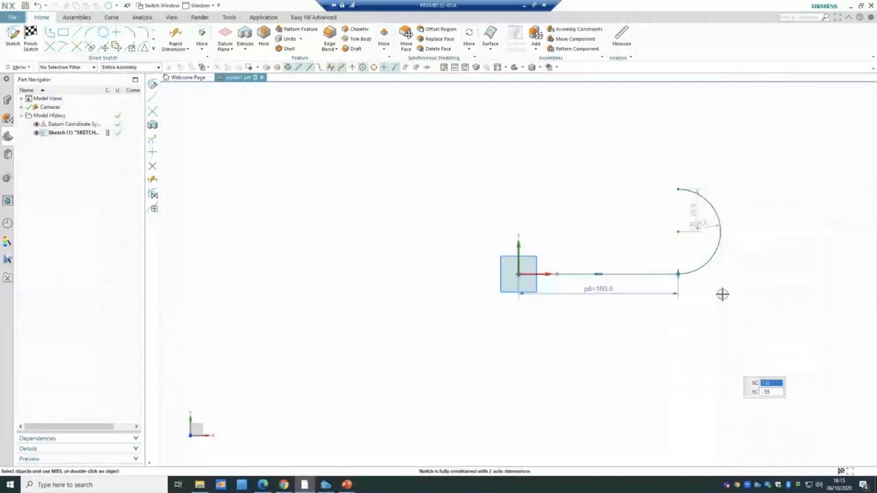
right_click(714, 251)
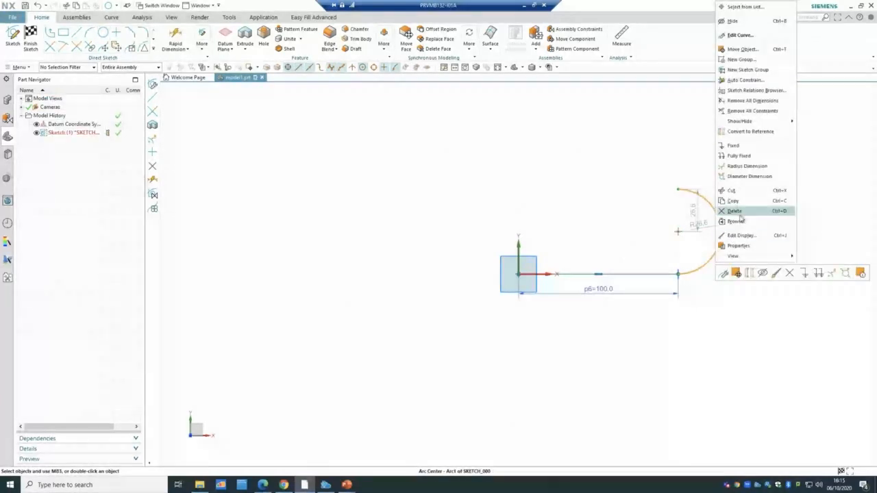
left_click(738, 212)
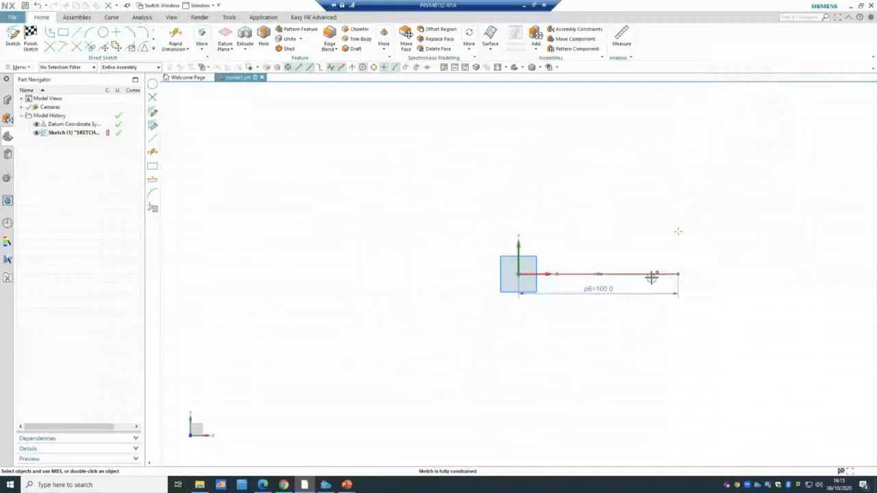
Place a sketch point on the line about 17.1 mm from its end and another about 37.6 by 47.9 mm from the origin, and undo them.
left_click(117, 37)
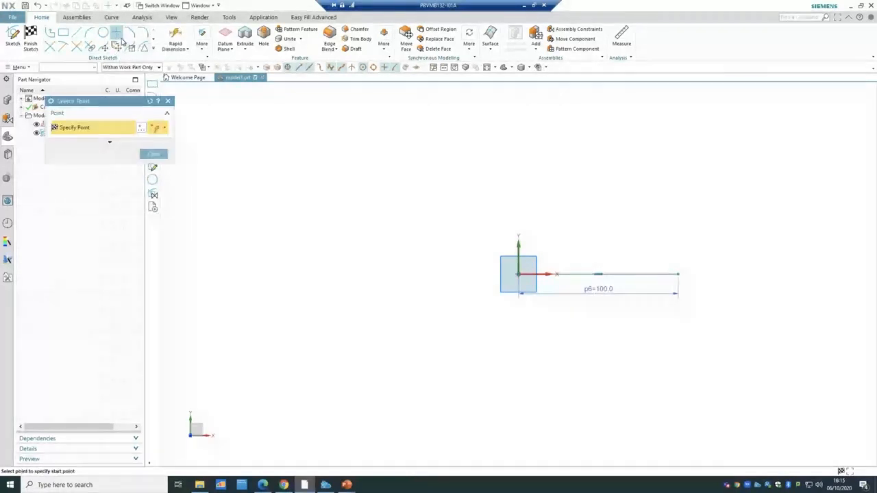
left_click(651, 274)
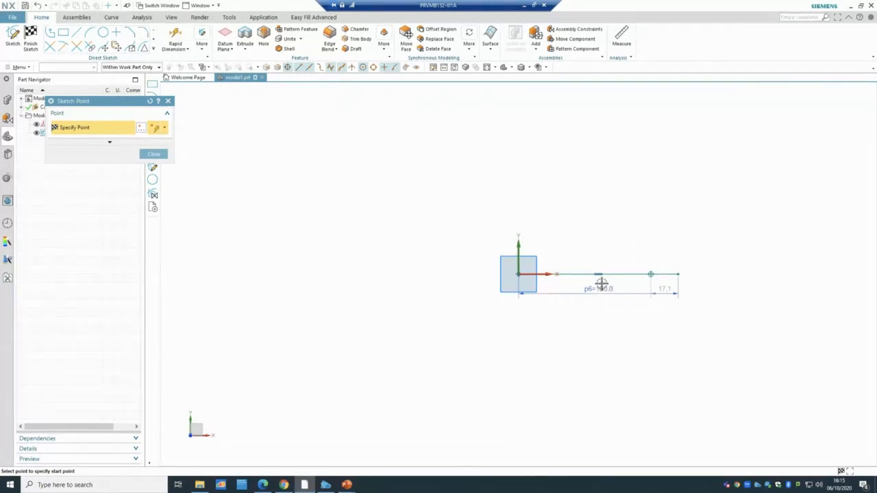
left_click(578, 198)
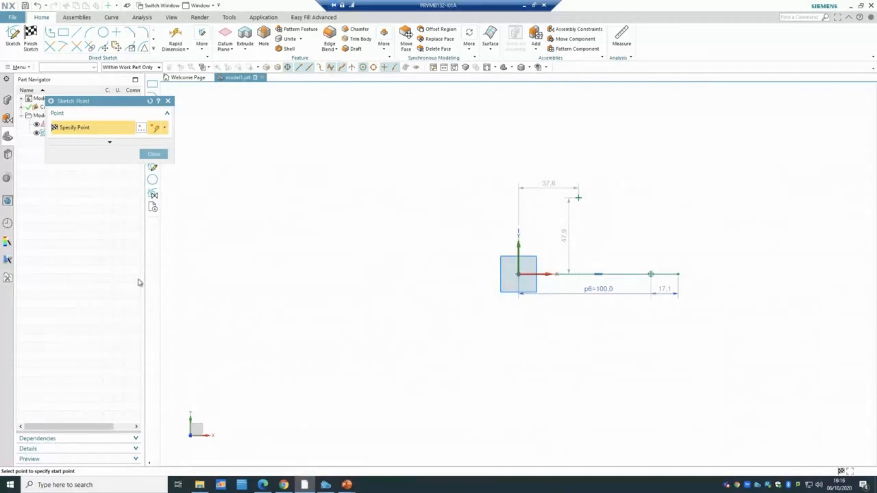
left_click(154, 154)
key("ctrl+z")
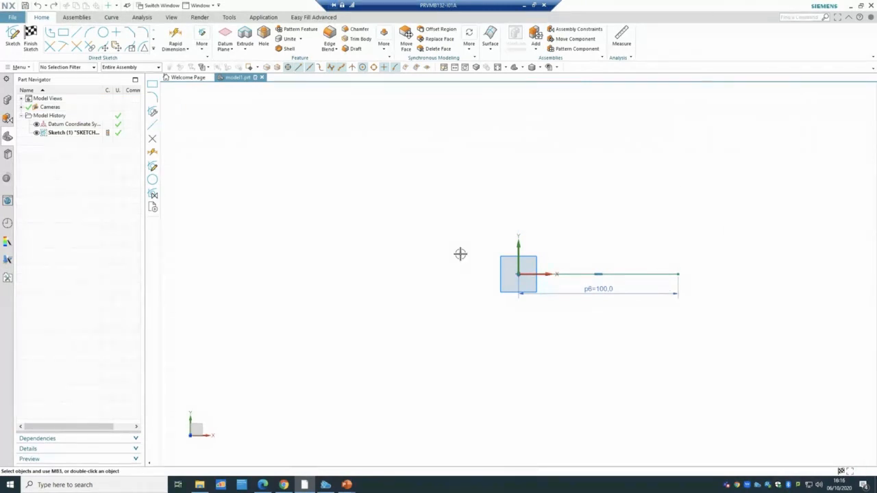
key("ctrl+z")
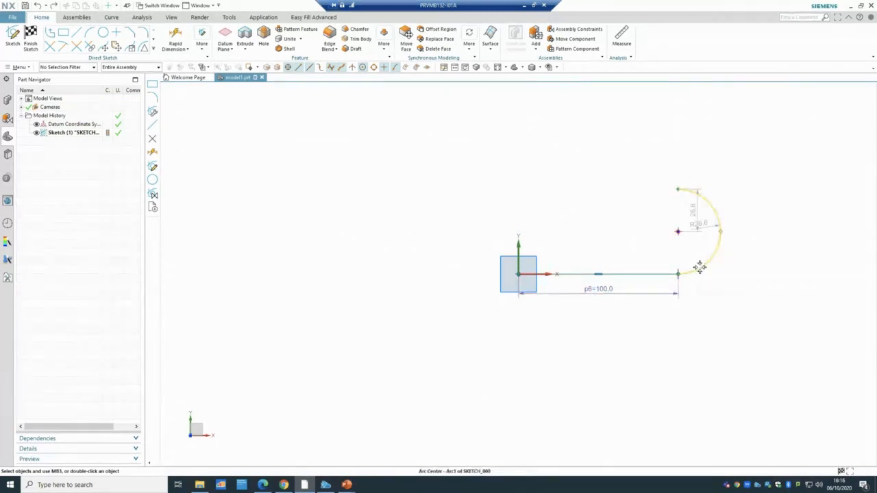
Delete the semicircular arc and the horizontal line's length dimension.
right_click(699, 267)
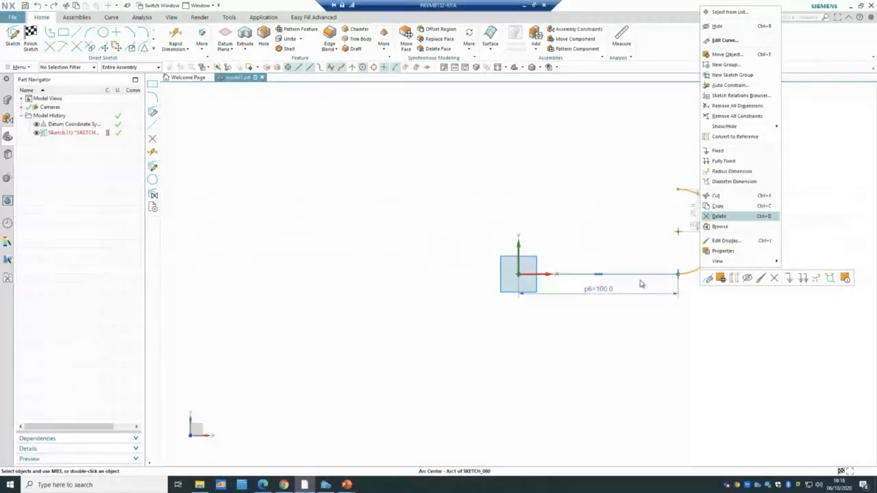
key("Delete")
right_click(594, 291)
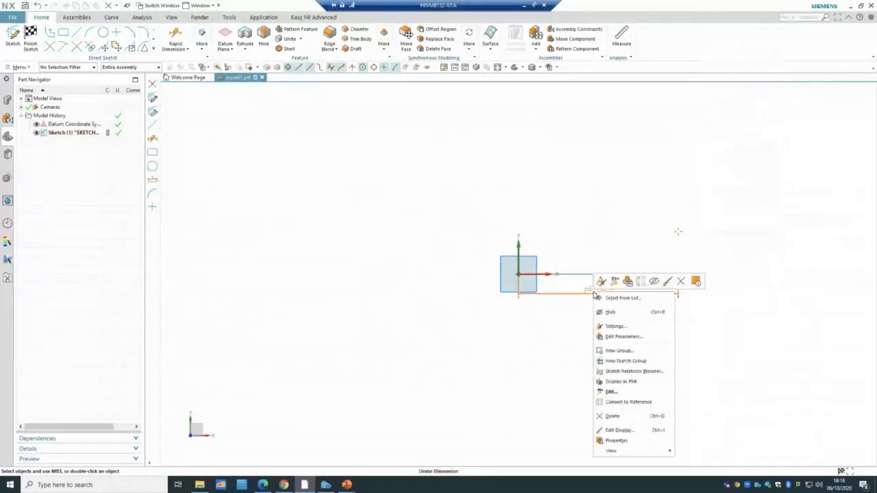
left_click(612, 416)
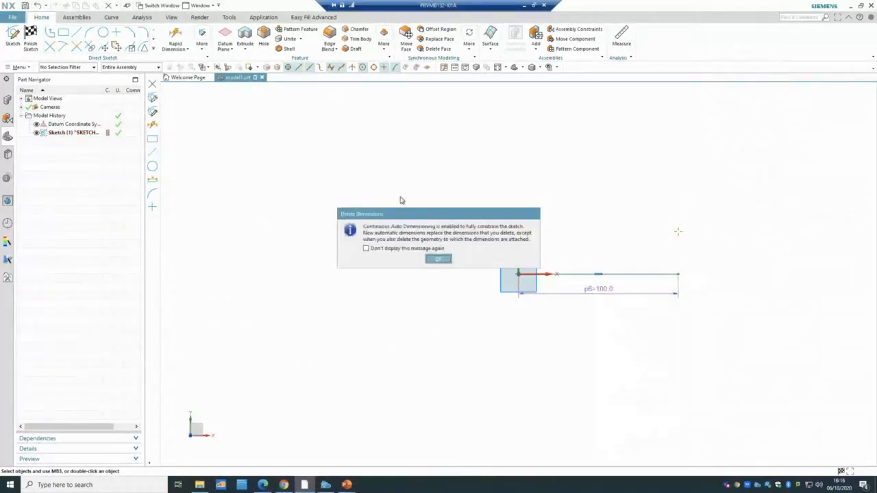
left_click(437, 259)
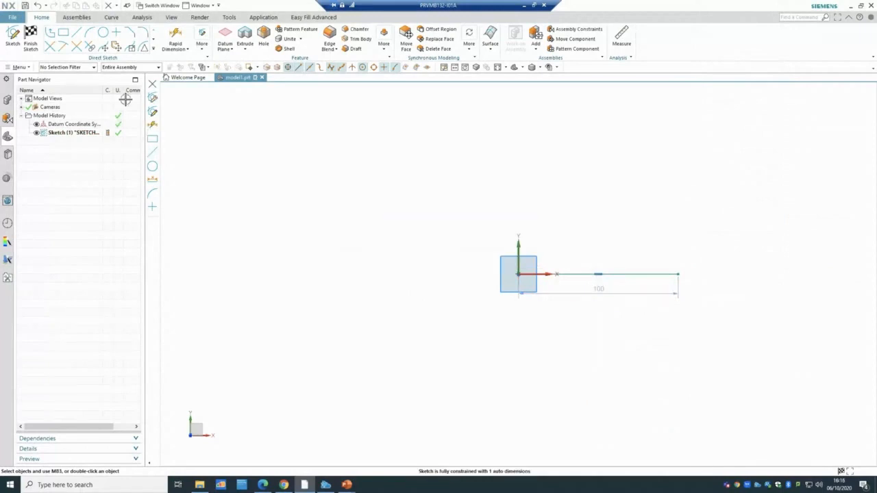
Delete the horizontal line from the sketch.
right_click(605, 289)
right_click(574, 275)
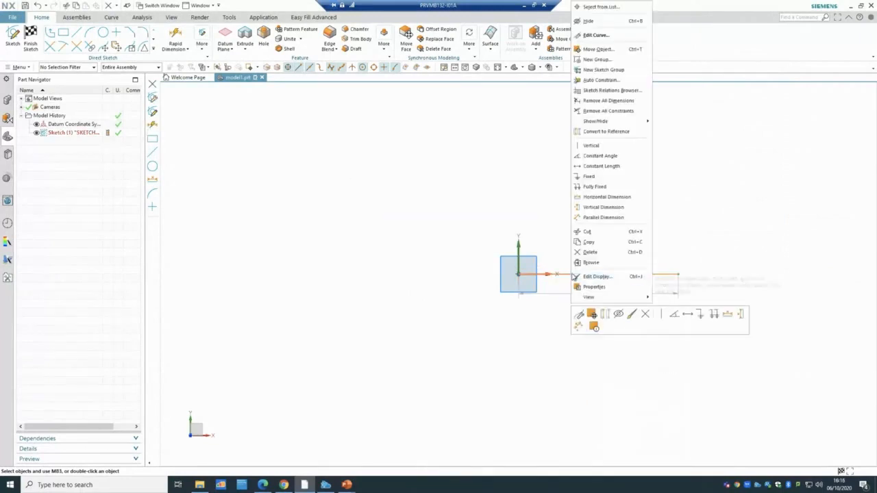
left_click(589, 252)
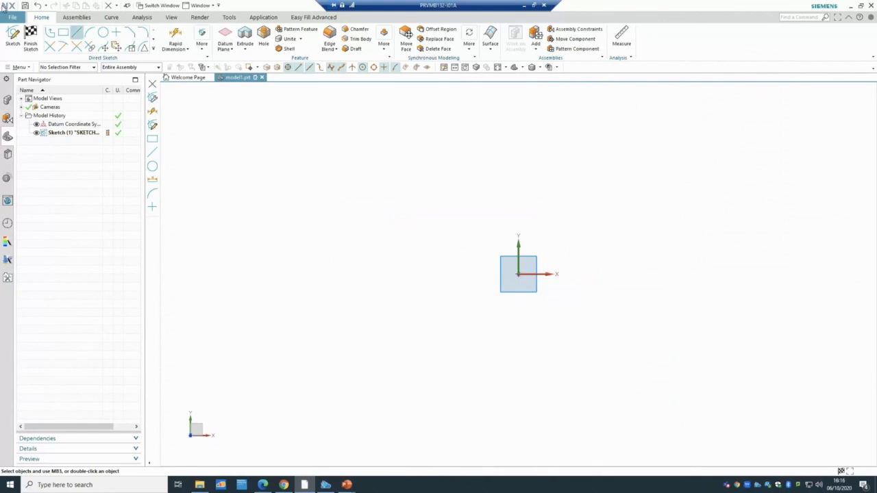
Draw a two-point rectangle about 151 by 87 mm with one corner on the sketch origin, and undo it.
left_click(64, 36)
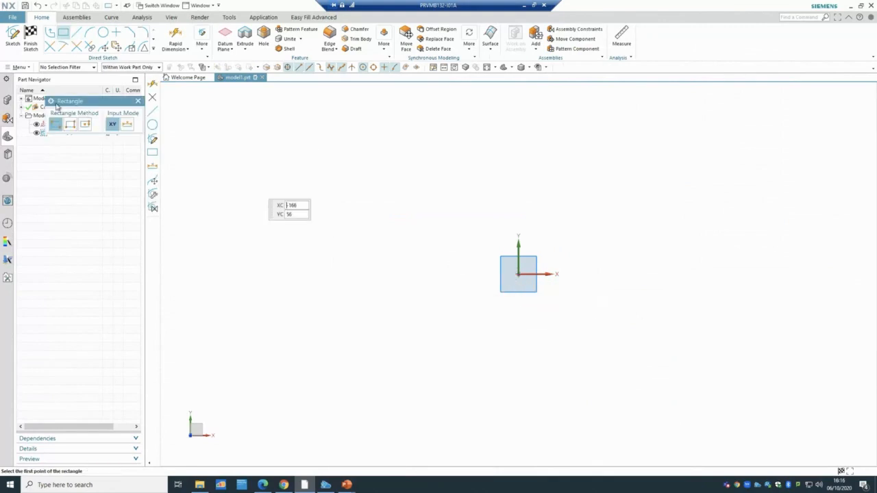
left_click(518, 274)
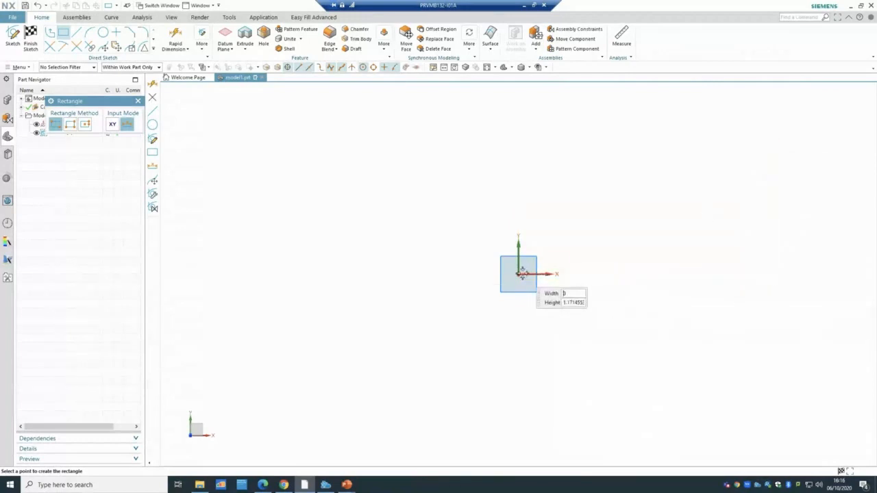
left_click(759, 135)
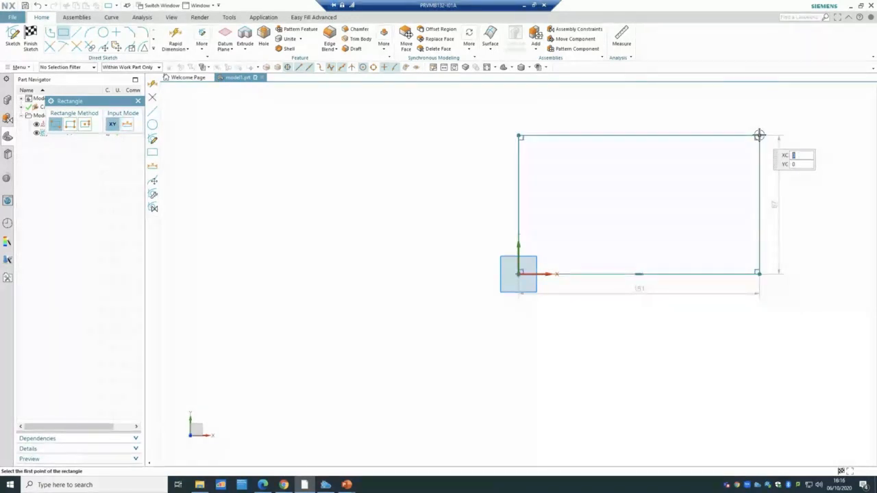
key("ctrl+z")
Draw a three-point rectangle about 170 by 103.4 mm with one corner on the sketch origin, and undo it.
left_click(70, 124)
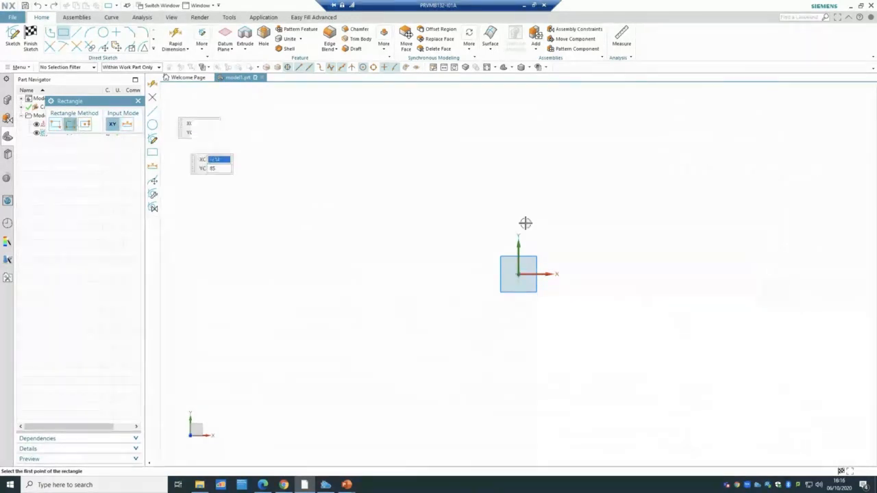
left_click(524, 273)
left_click(791, 272)
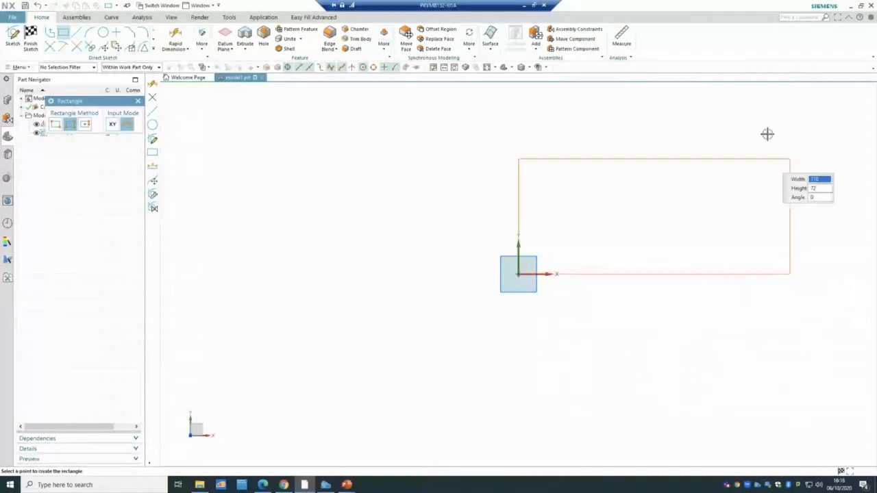
left_click(766, 110)
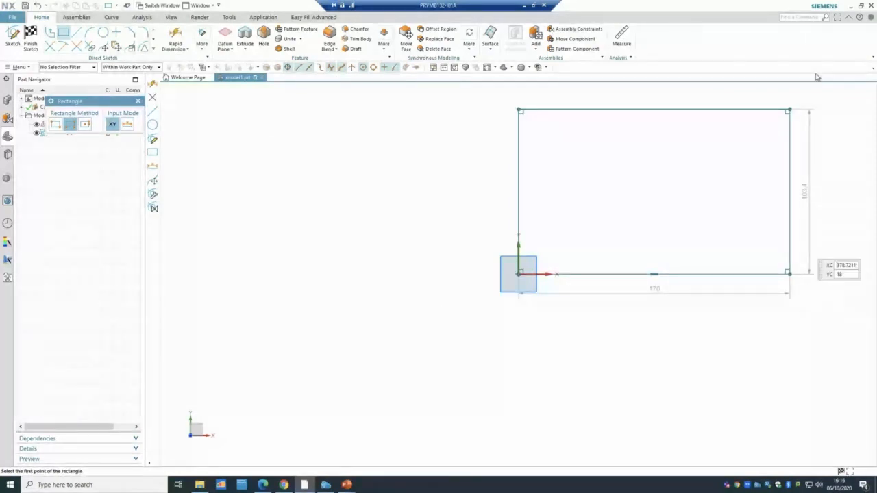
key("ctrl+z")
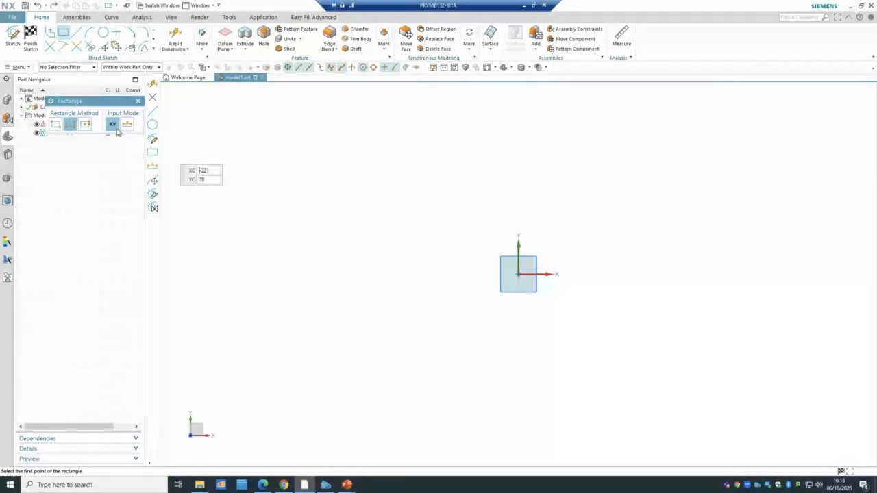
Draw a from-center rectangle about 286 by 170.4 mm centred on the sketch origin.
left_click(85, 124)
left_click(518, 274)
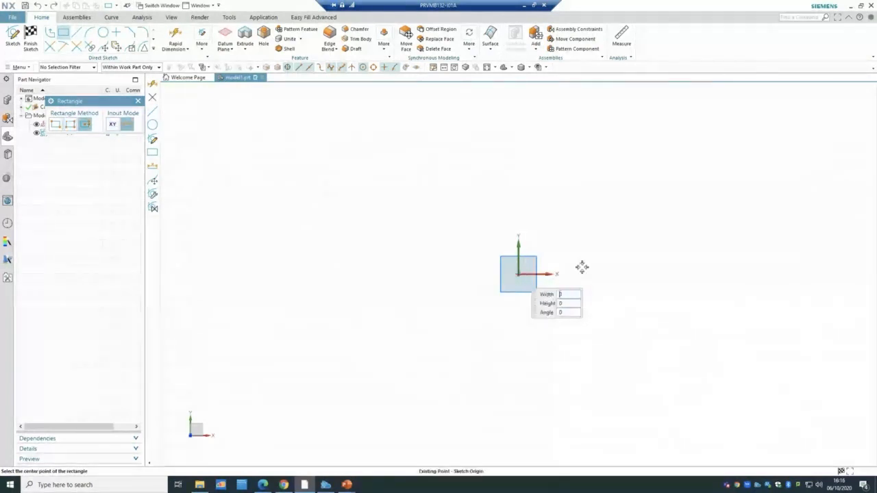
left_click(724, 139)
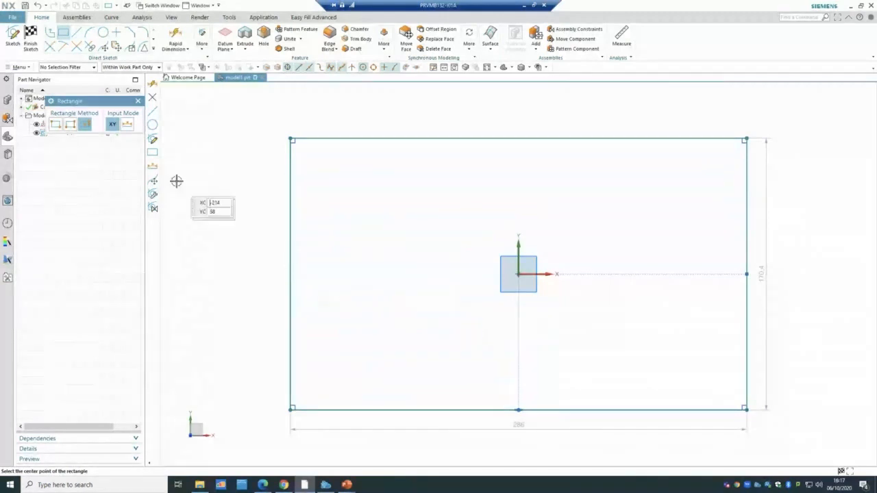
key("Escape")
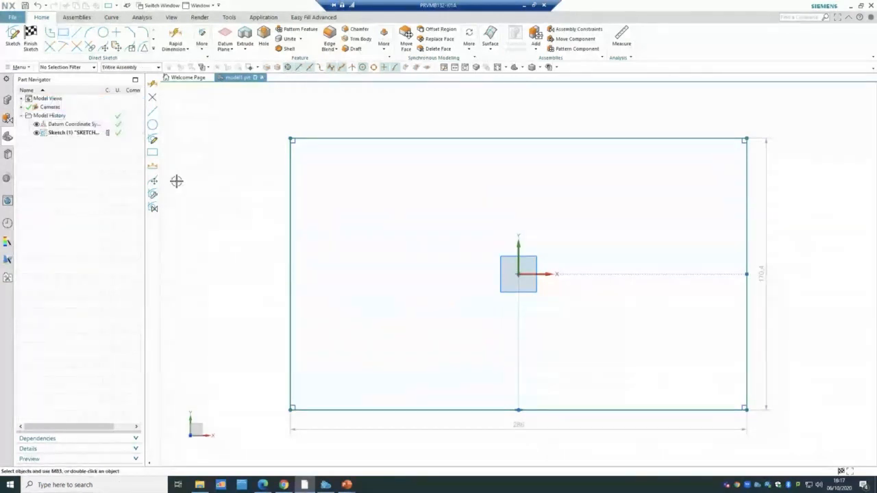
Chamfer the rectangle's upper-right corner with a symmetric distance of about 33 mm, trimming the input curves.
left_click(129, 32)
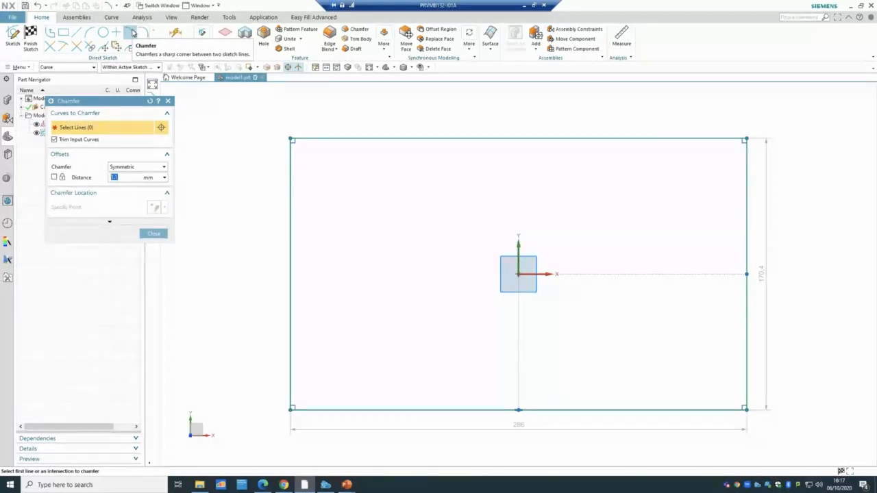
left_click(648, 139)
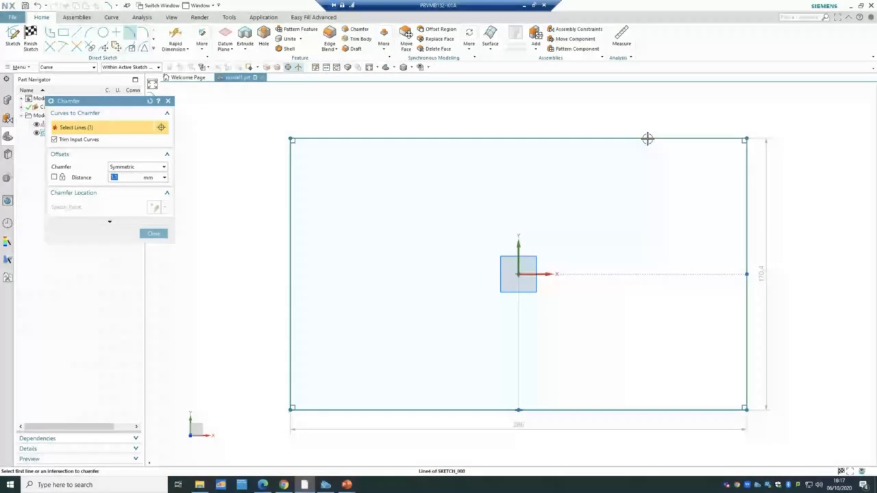
left_click(745, 179)
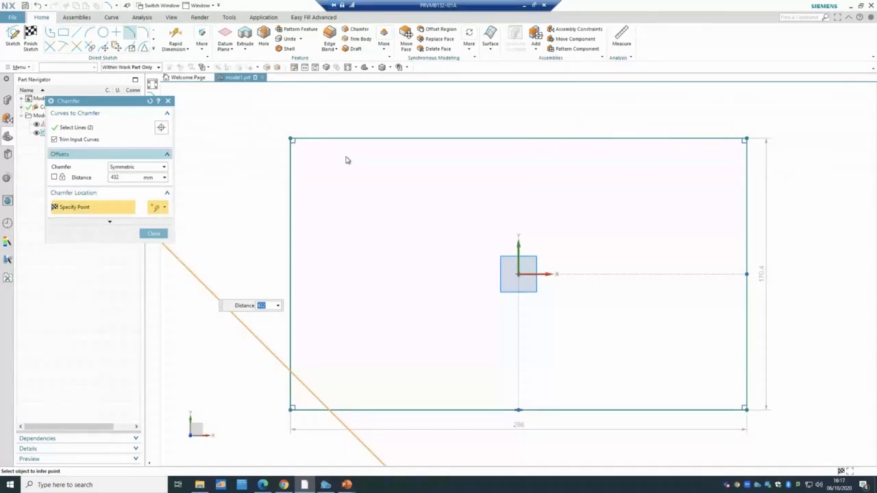
left_click(718, 164)
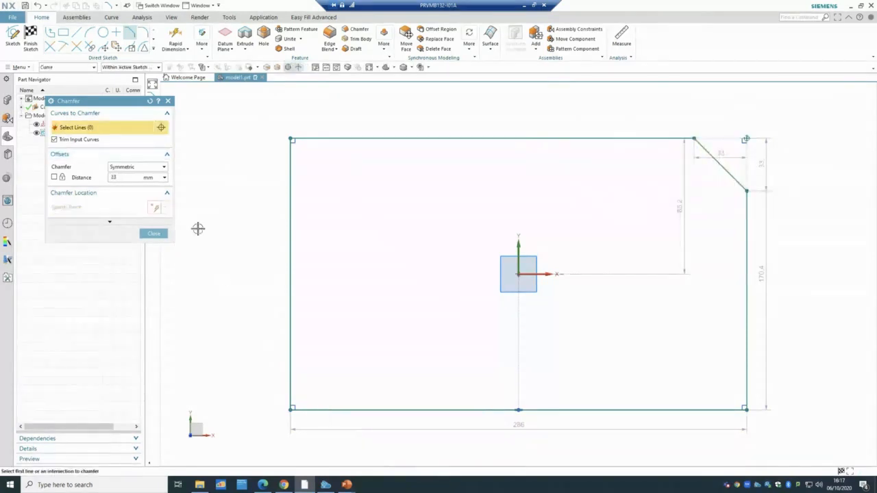
left_click(153, 234)
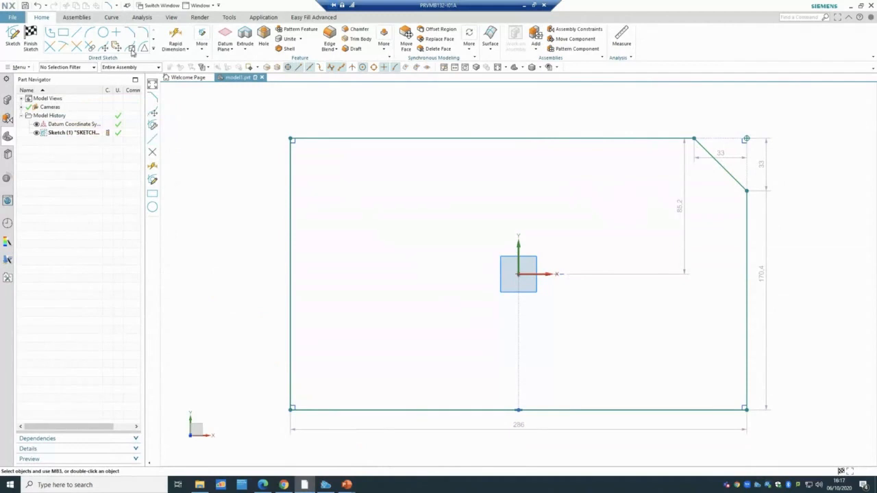
Add a trimmed fillet of about 42.4 mm radius to the rectangle's lower-left corner.
left_click(143, 33)
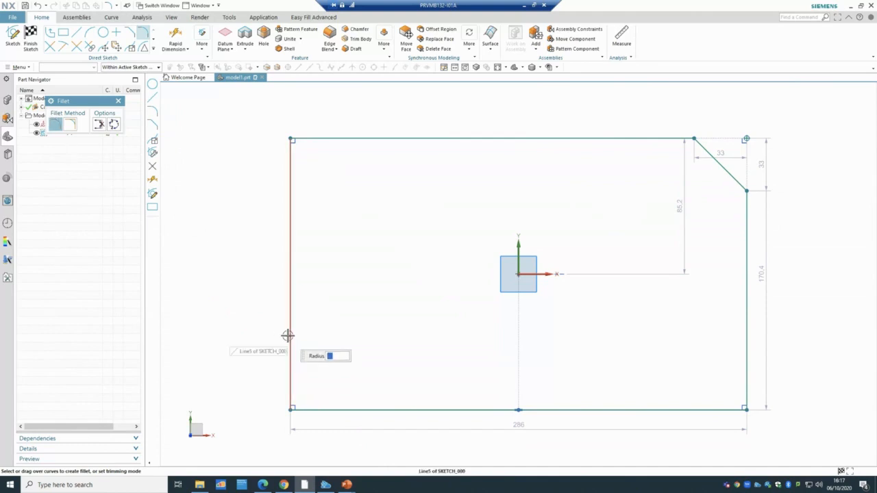
left_click(342, 410)
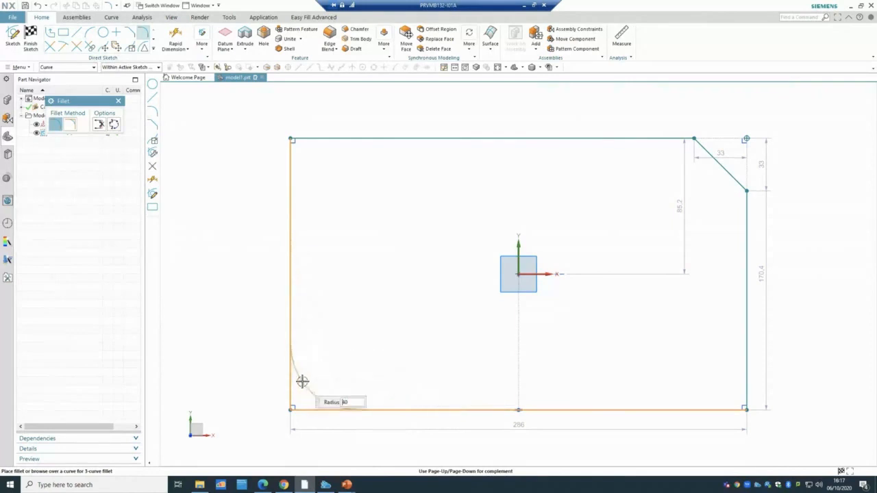
left_click(305, 380)
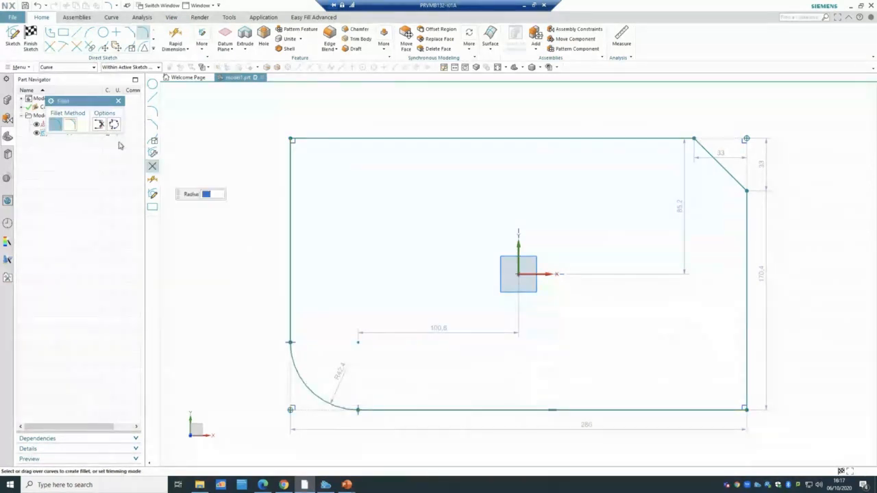
Add an untrimmed fillet of about 41.6 mm radius to the rectangle's upper-left corner.
left_click(70, 130)
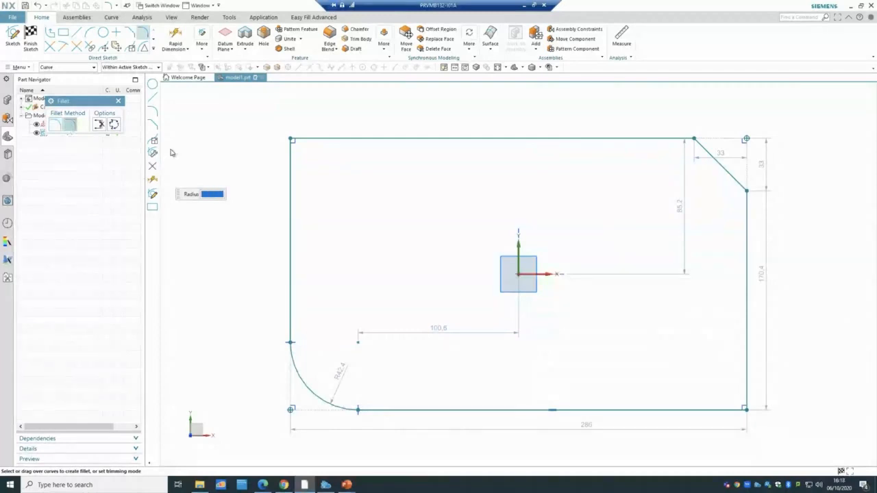
left_click(290, 174)
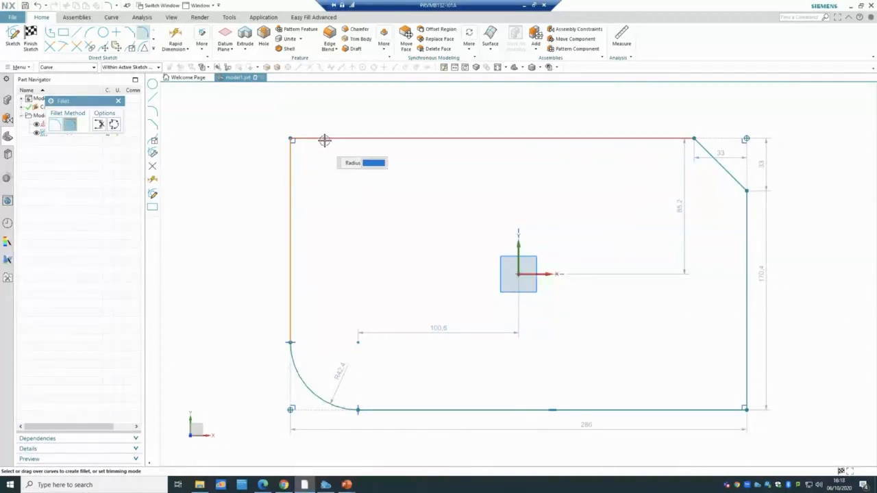
left_click(323, 139)
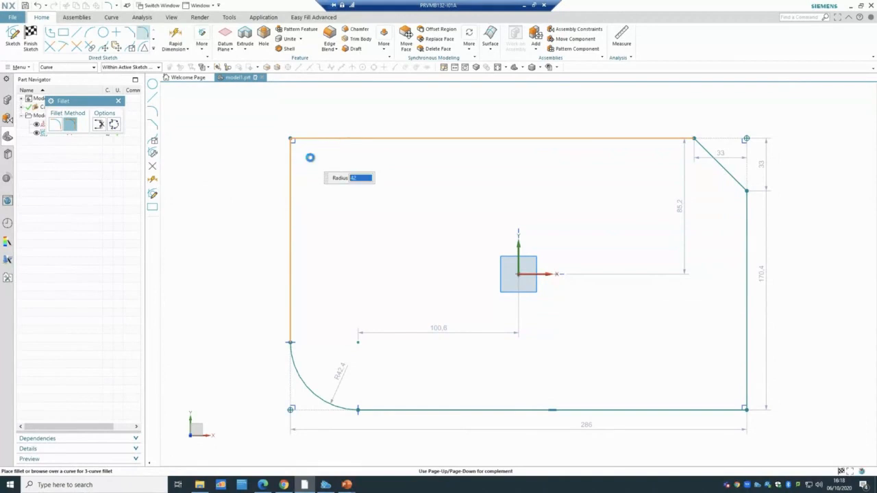
left_click(309, 157)
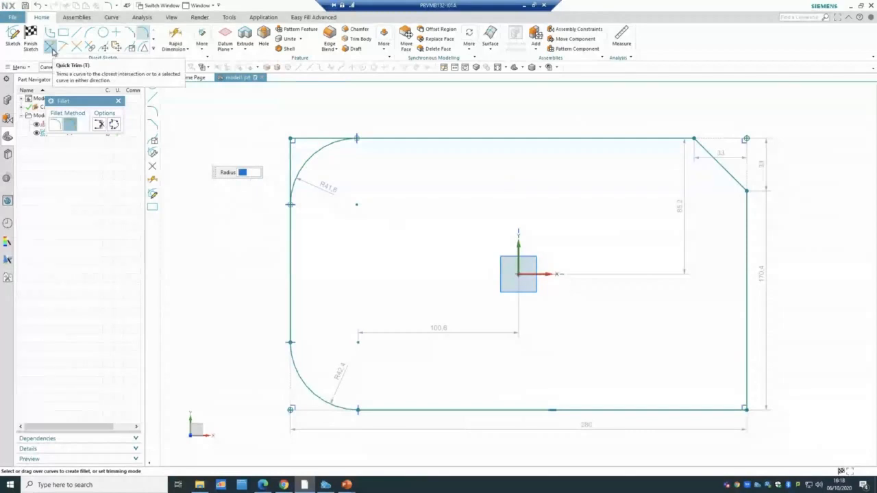
Trim away the two line ends outside the upper-left fillet with Quick Trim.
left_click(50, 48)
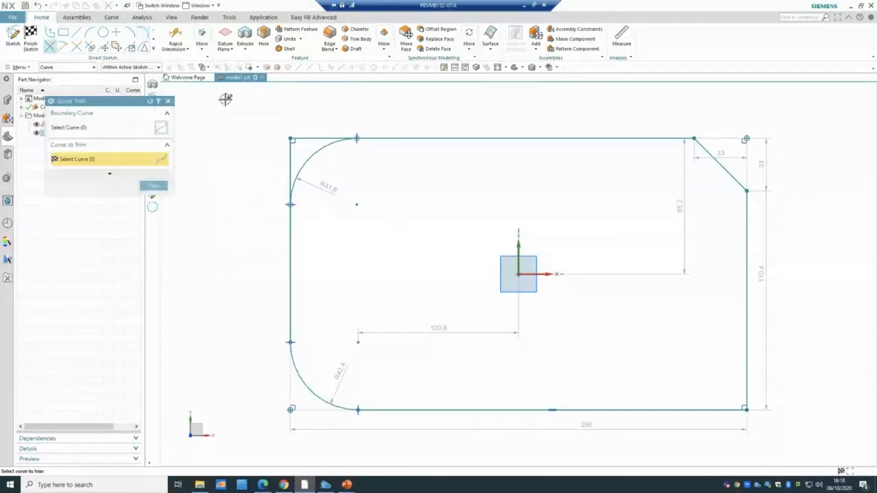
left_click(311, 138)
left_click(291, 163)
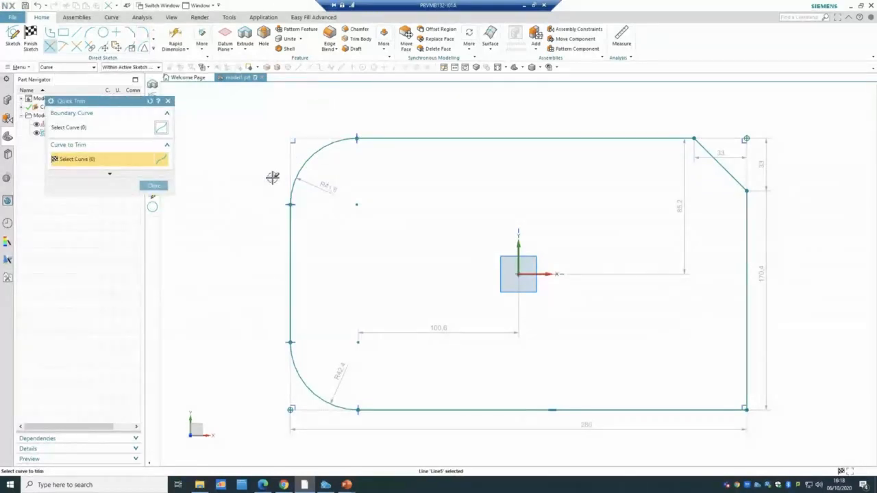
left_click(153, 186)
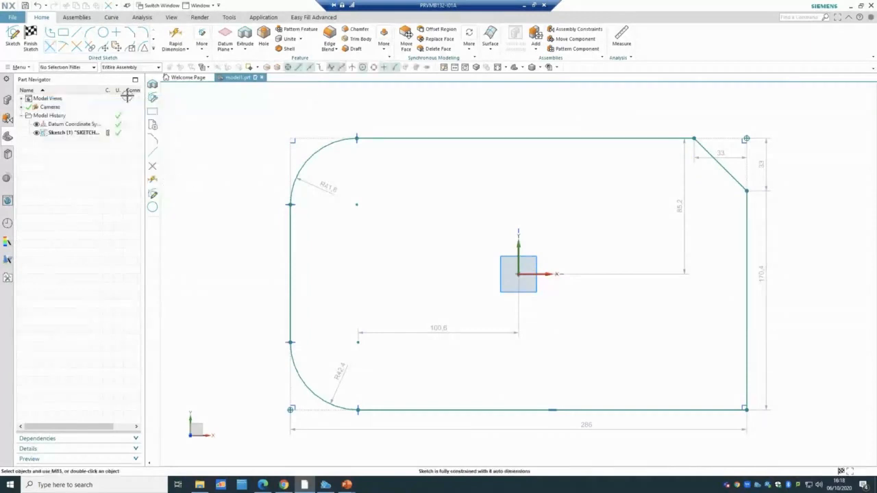
left_click(62, 48)
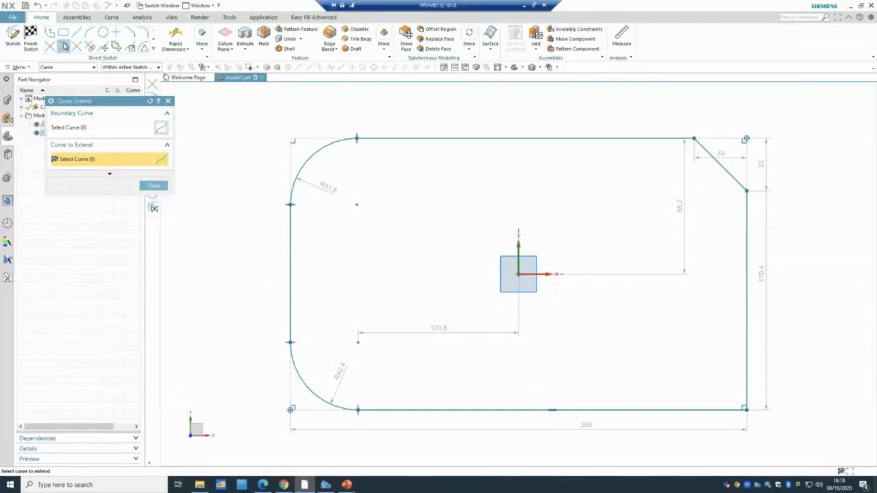
left_click(156, 185)
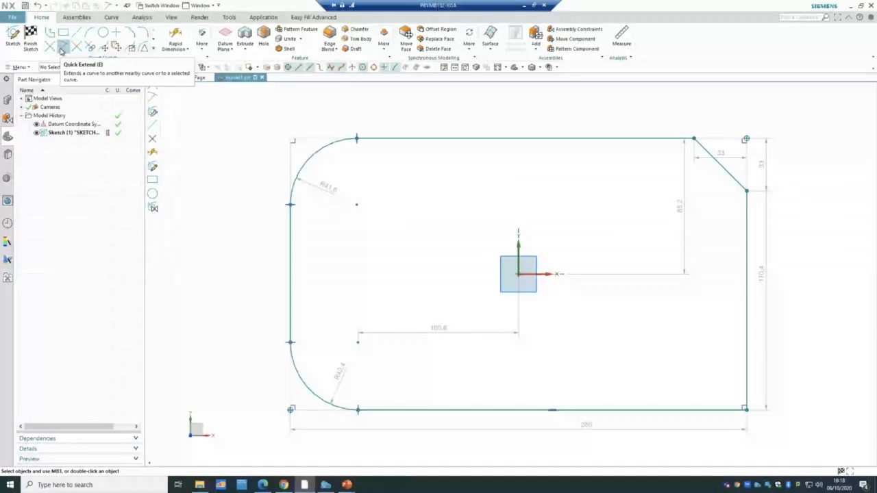
left_click(62, 48)
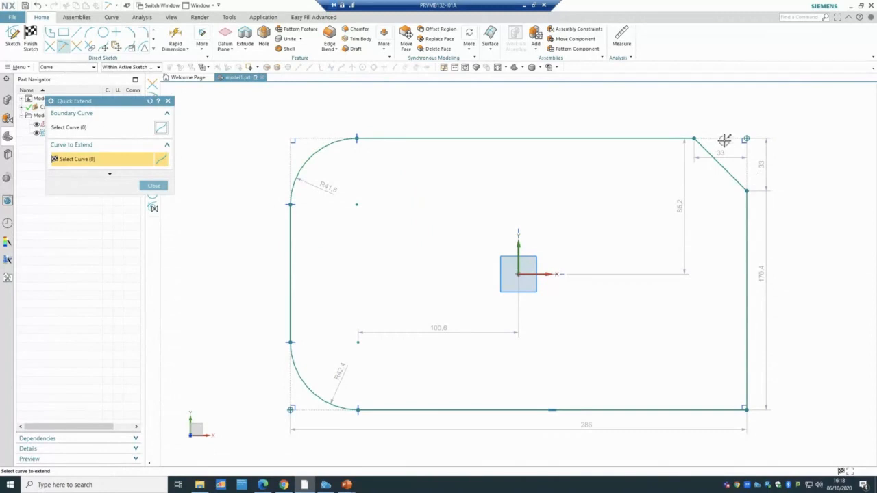
left_click(154, 185)
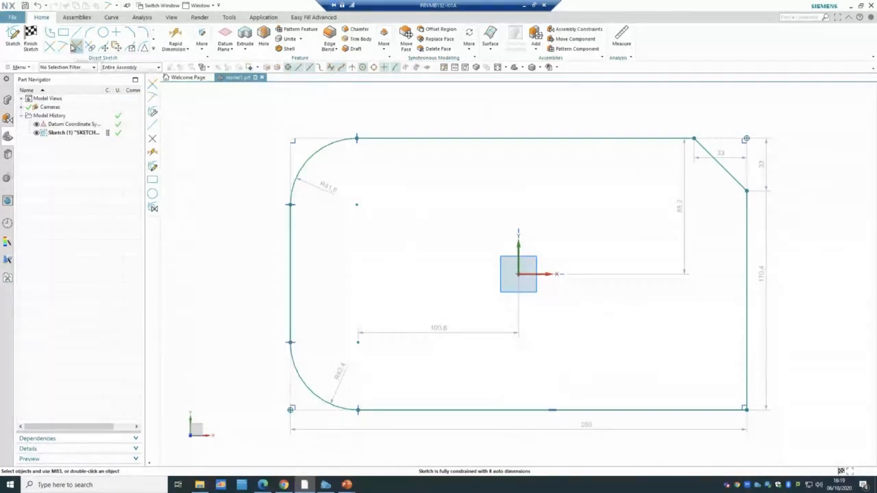
Extend the upper horizontal line past the chamfer to the rectangle's original corner with Quick Extend, and undo it.
left_click(62, 46)
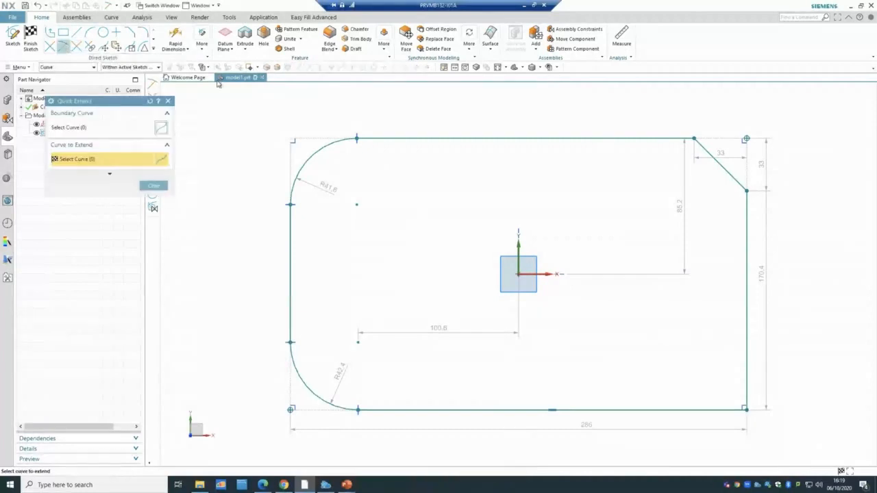
left_click(642, 138)
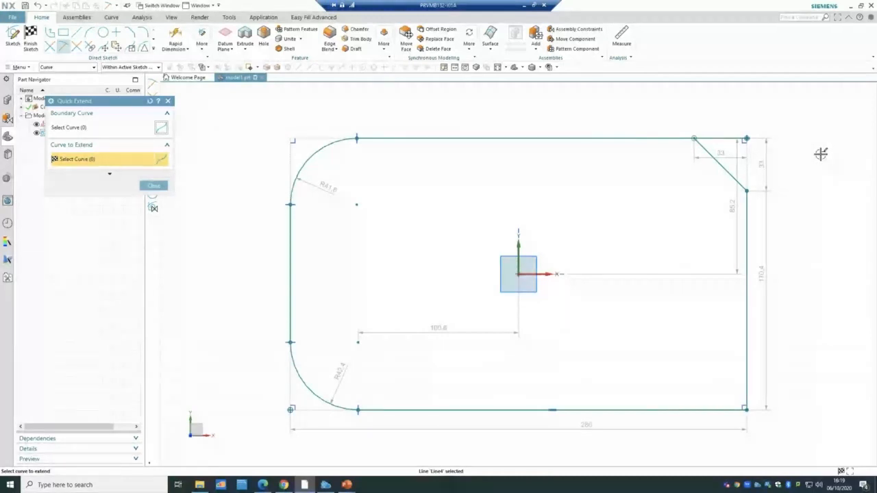
key("Escape")
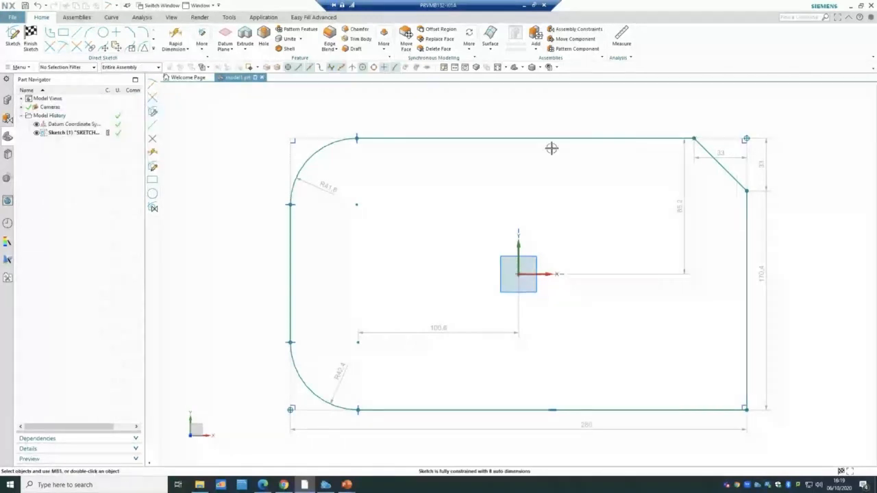
Join the upper horizontal line and the right vertical line at the chamfered corner with Make Corner, and finish the sketch.
left_click(78, 48)
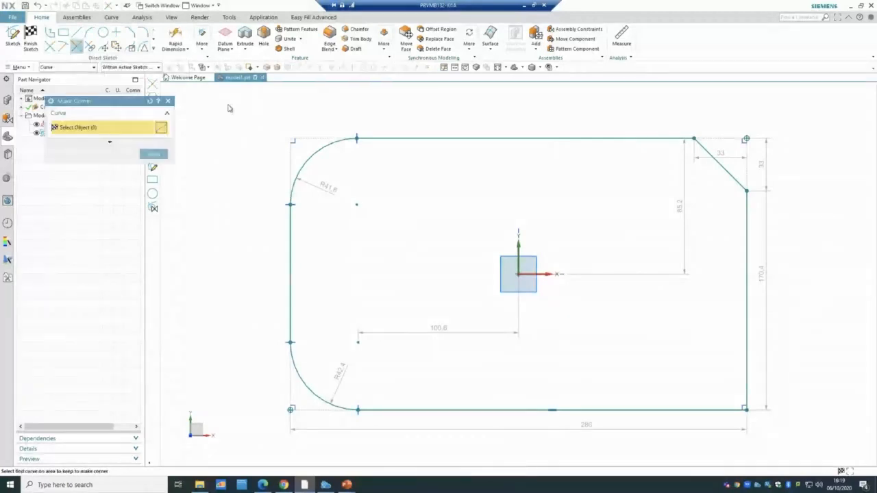
left_click(560, 138)
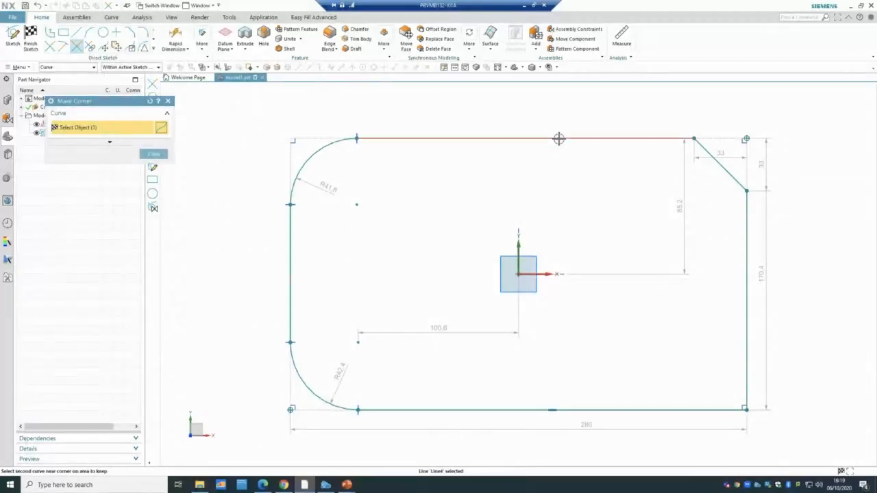
left_click(746, 226)
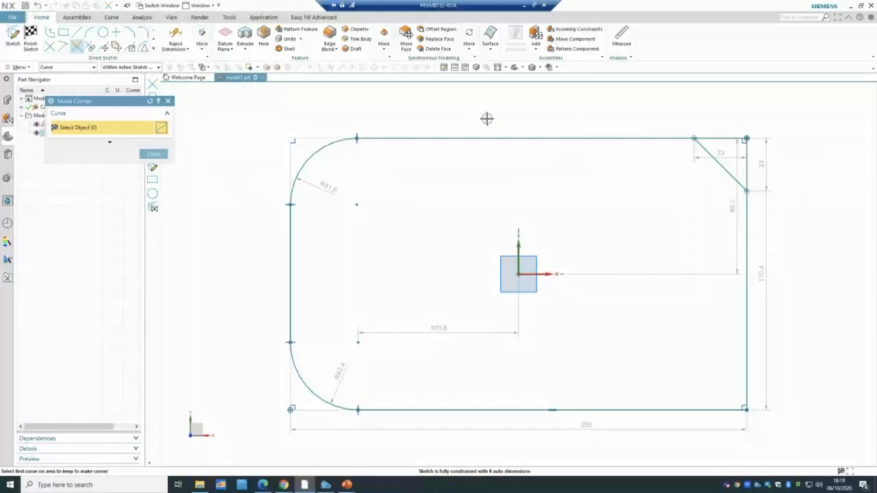
left_click(159, 154)
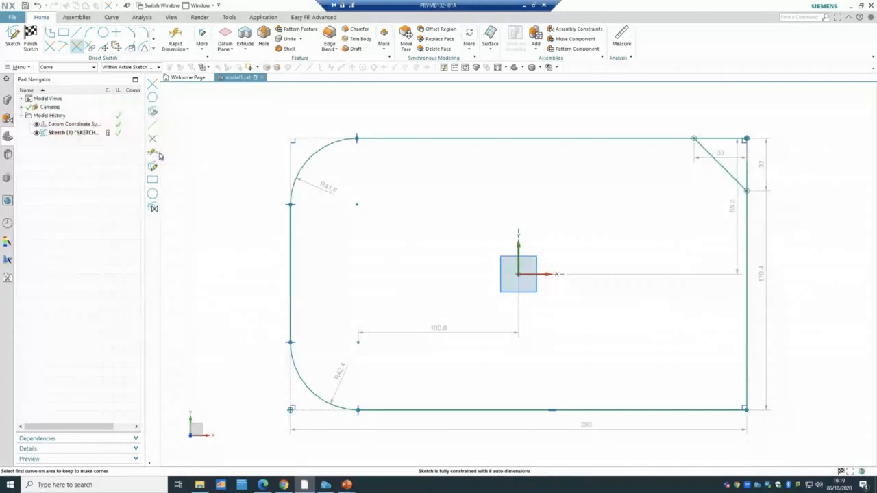
scroll(253, 330, "down", 1)
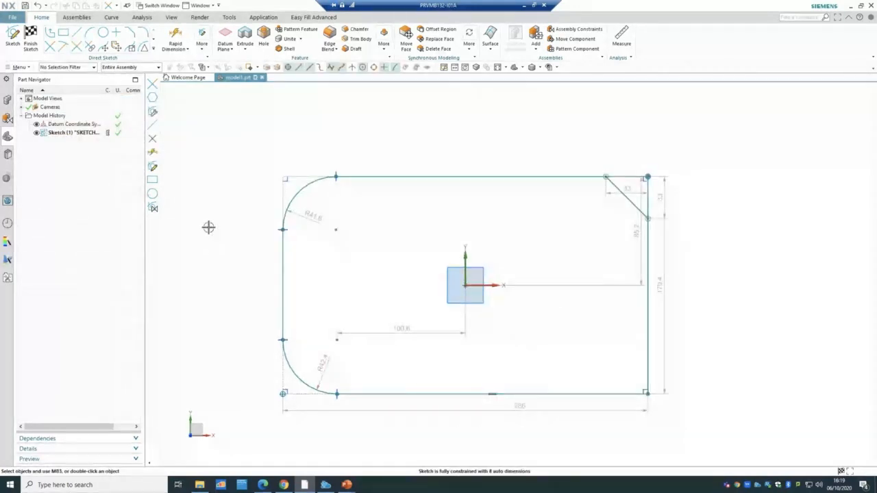
key("ctrl+q")
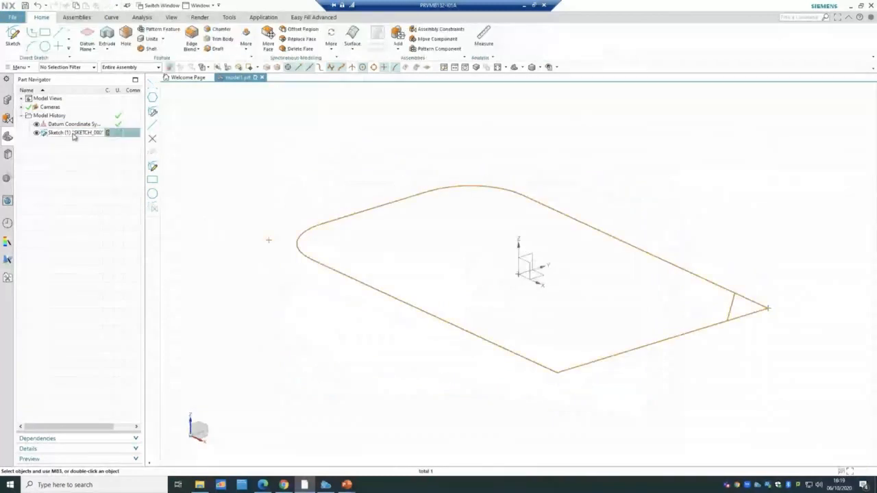
Delete the existing sketch and start a new one on the XY plane.
right_click(74, 134)
left_click(91, 320)
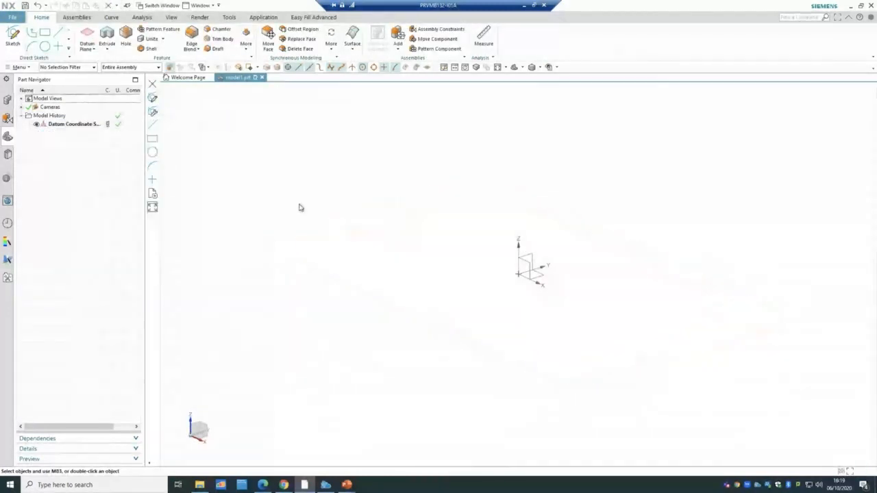
left_click(13, 38)
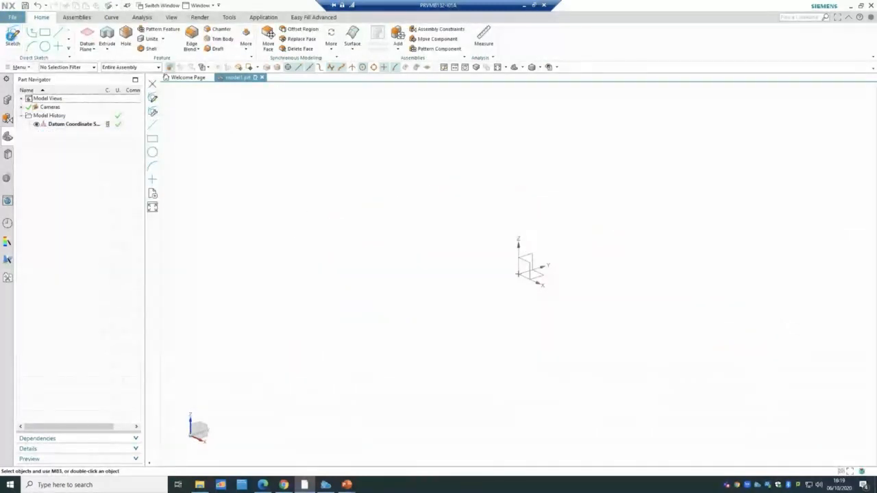
left_click(123, 200)
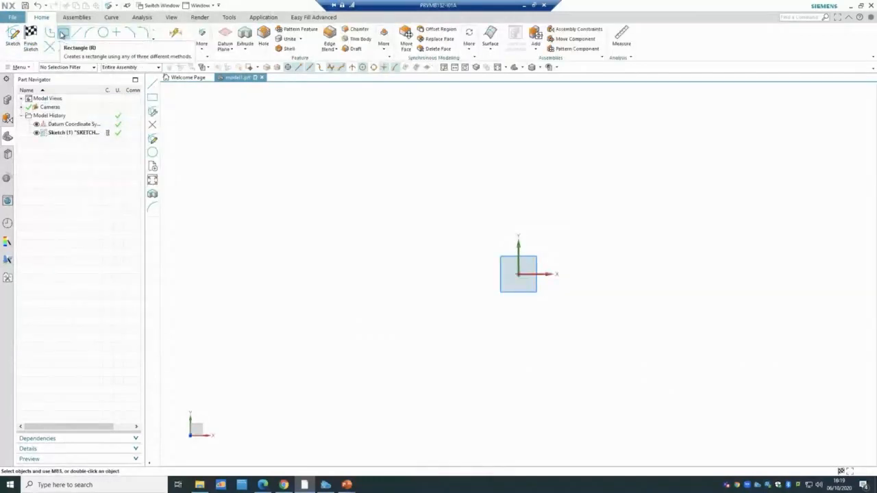
Draw a two-point rectangle from the sketch origin, about 183 mm wide and 107 mm high.
left_click(62, 33)
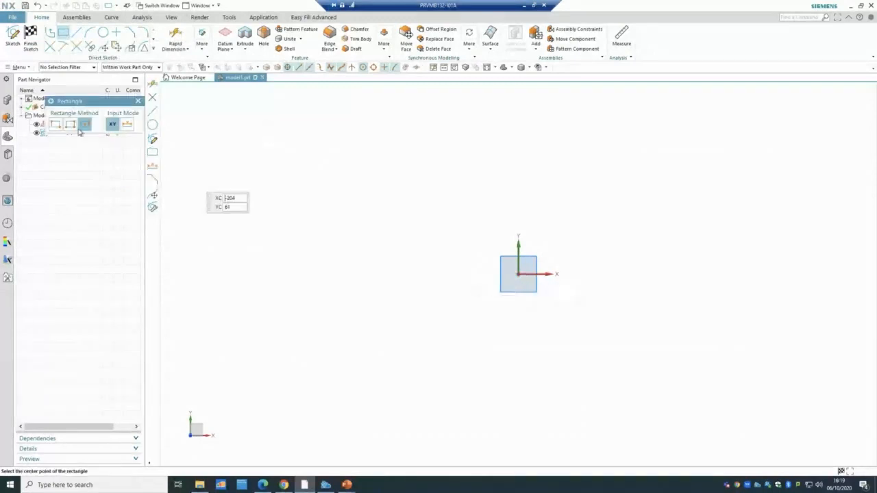
left_click(56, 127)
left_click(518, 274)
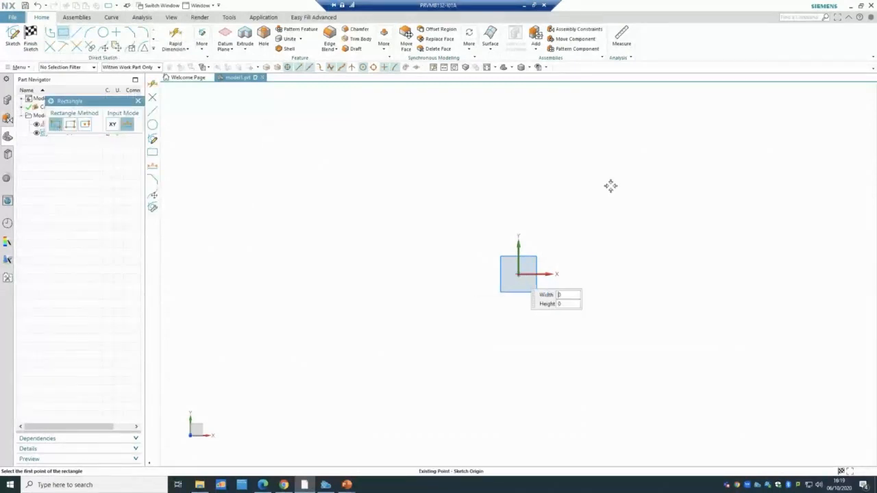
left_click(810, 104)
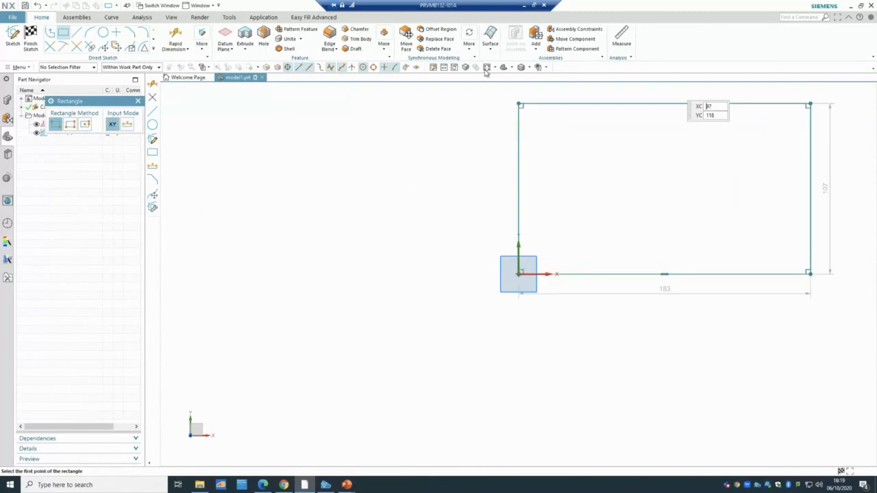
left_click(486, 67)
scroll(440, 248, "down", 1)
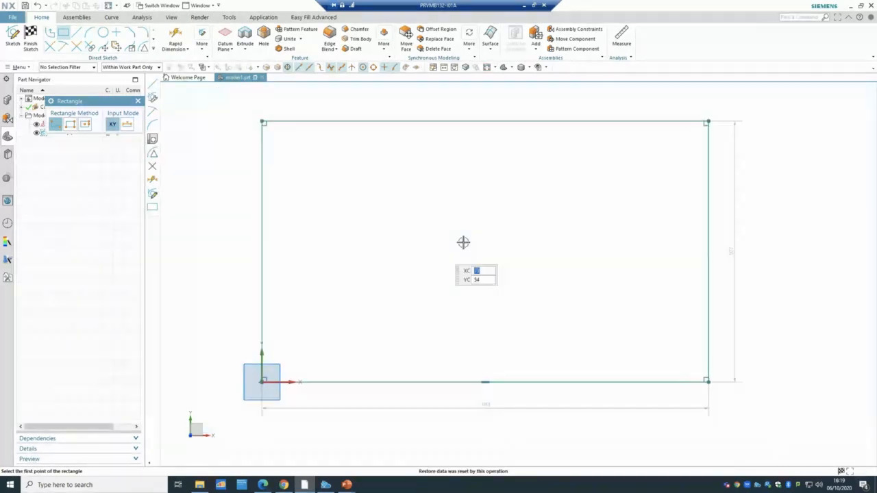
Draw a circle about 24.2 mm in diameter inside the rectangle, about 54 mm from its left edge and 51 mm below its upper edge.
left_click(155, 52)
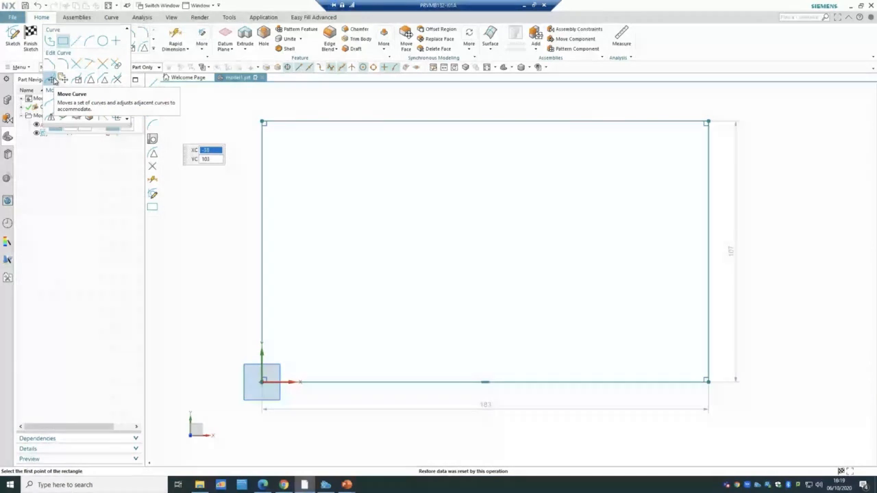
left_click(102, 43)
left_click(397, 245)
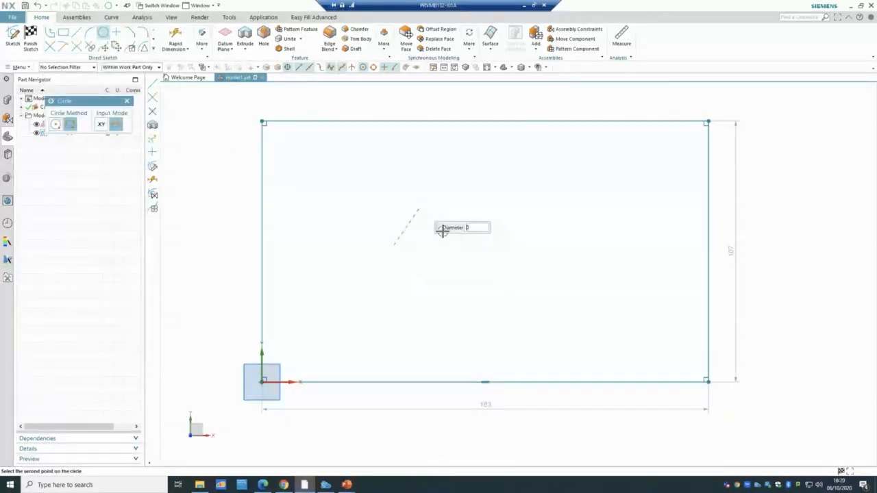
left_click(380, 219)
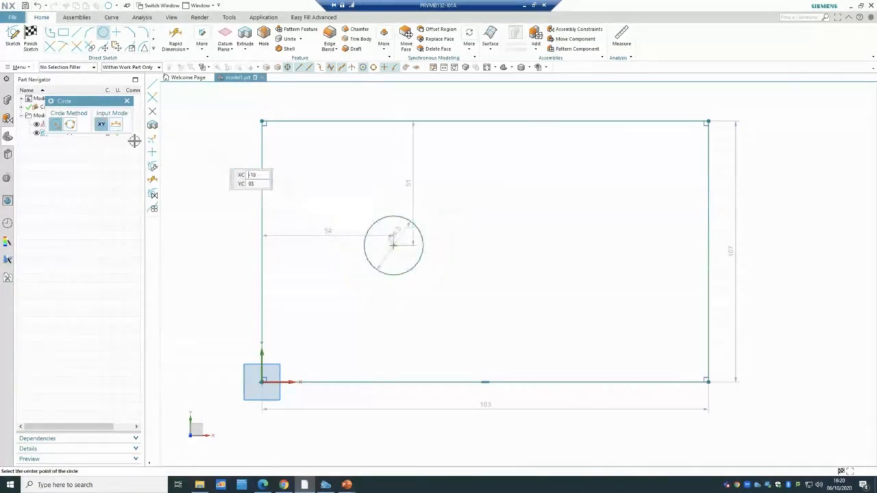
key("Escape")
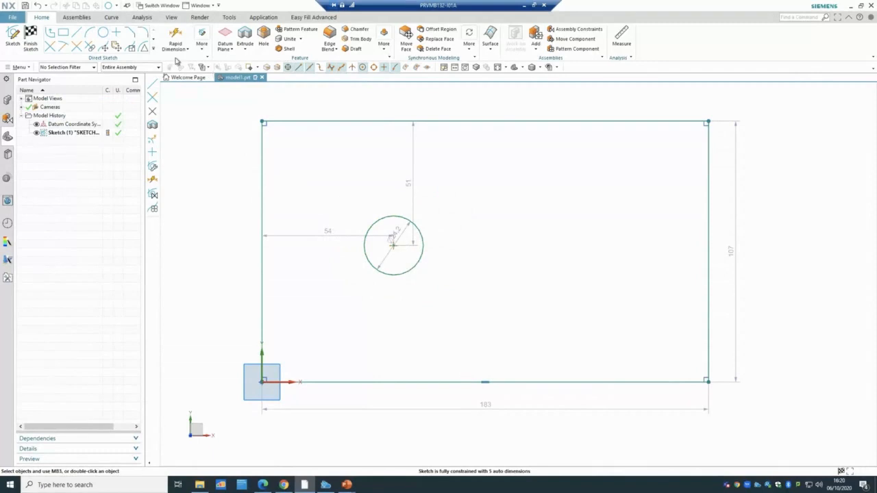
Try moving the circle about 9 mm horizontally to the right with Move Curve, and cancel the move.
left_click(153, 48)
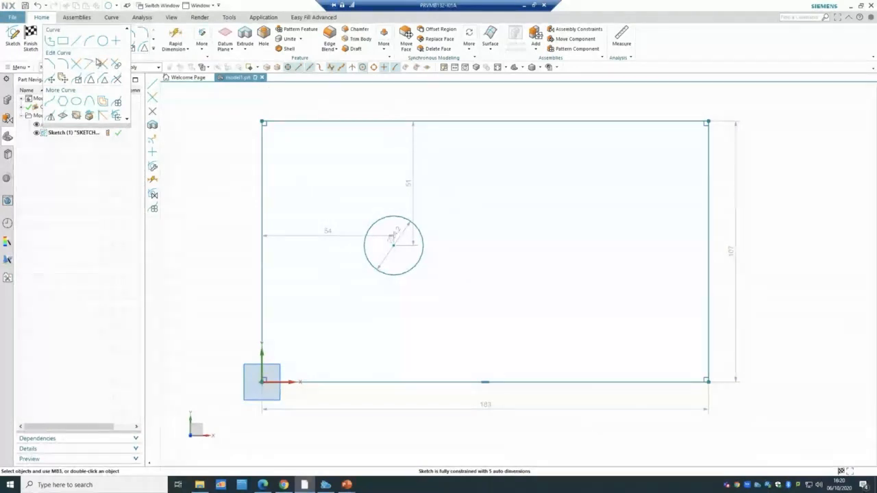
left_click(49, 80)
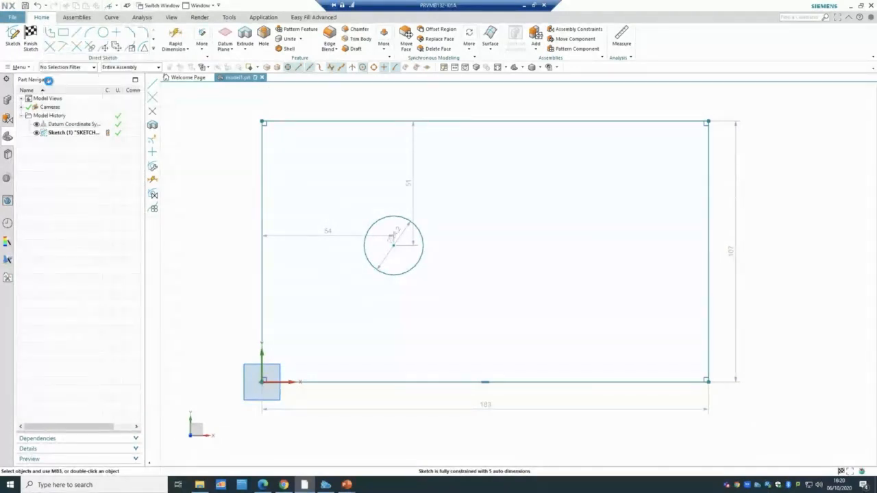
left_click(407, 272)
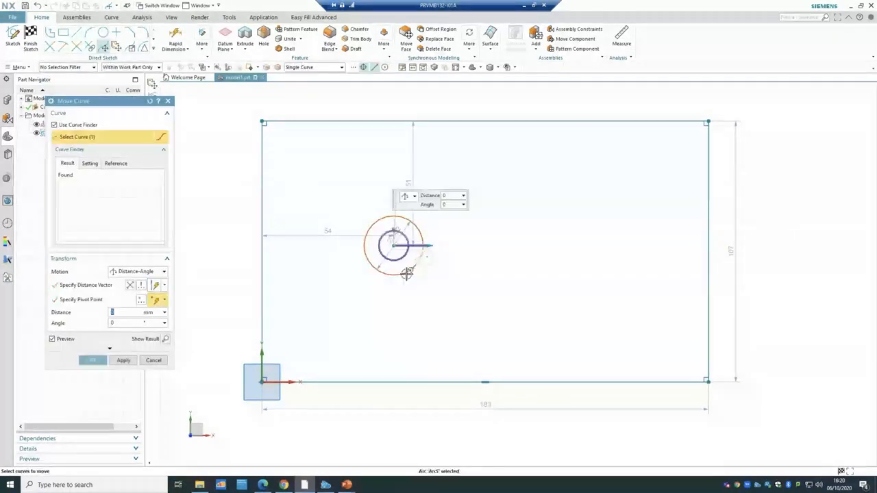
left_click_drag(428, 245, 415, 232)
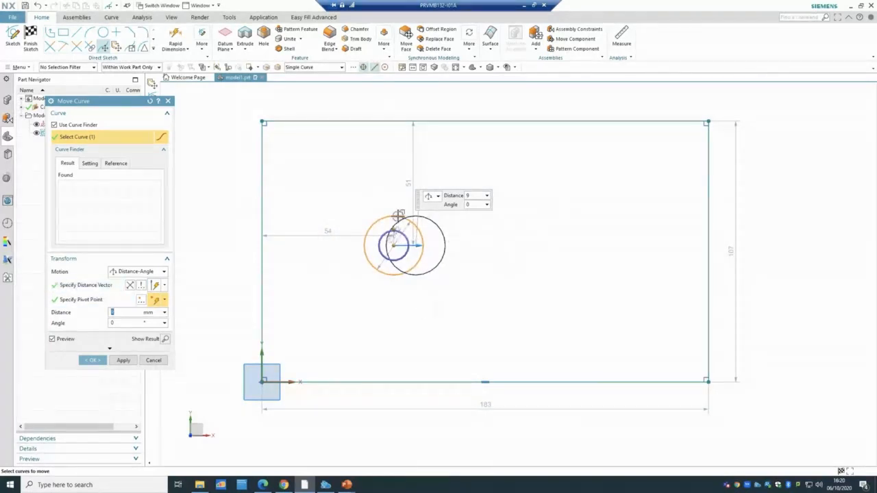
left_click(438, 197)
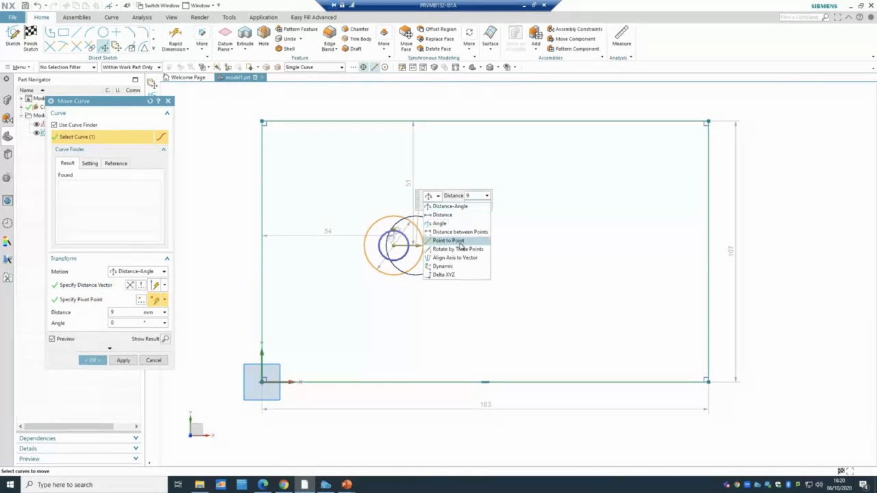
left_click(160, 360)
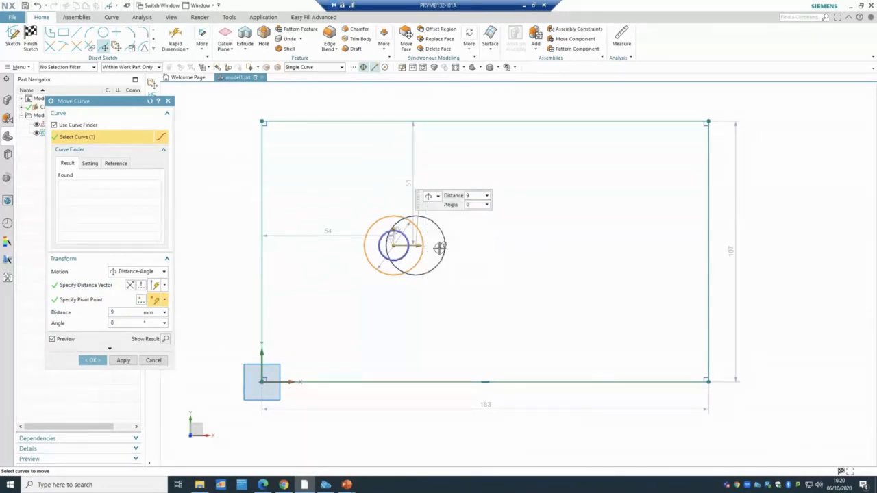
left_click(155, 361)
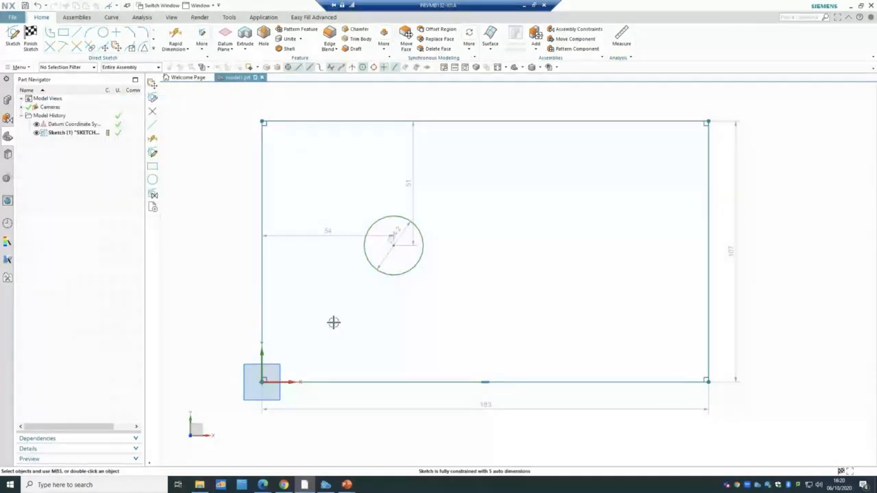
Move all four rectangle lines about 13 mm upward with Move Curve, leaving the circle out of the selection.
scroll(314, 361, "down", 1)
scroll(313, 361, "down", 1)
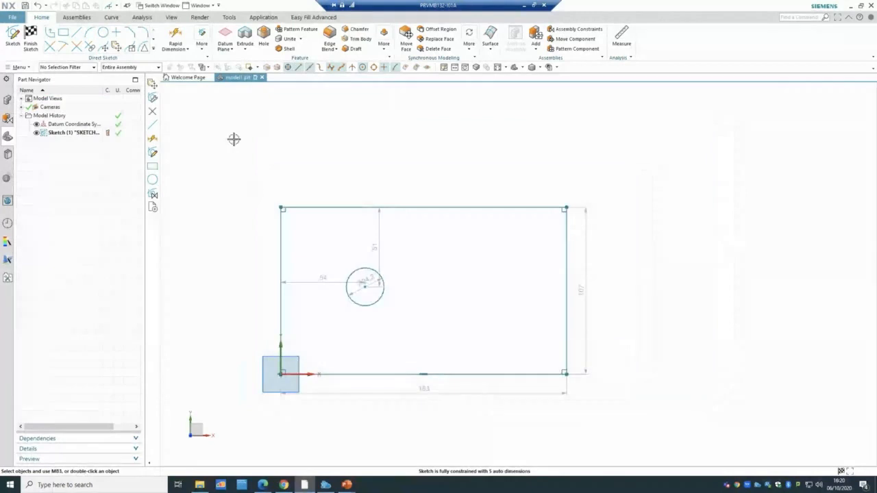
left_click(153, 49)
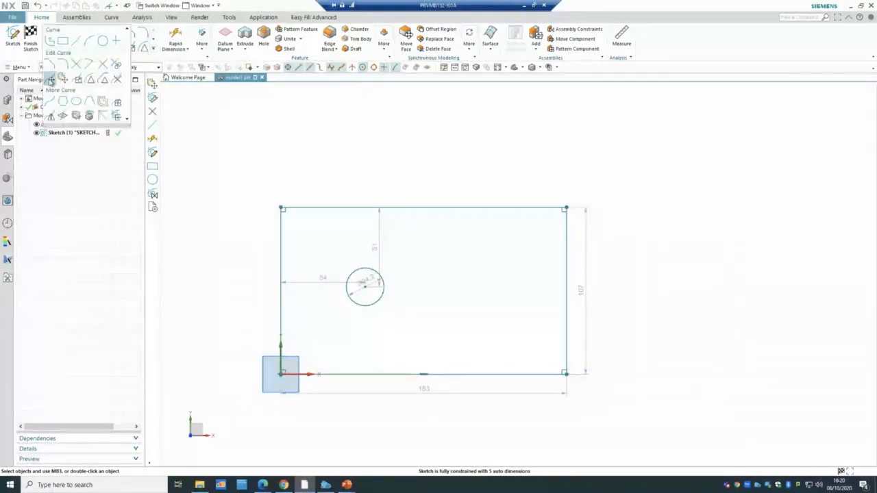
left_click(52, 79)
left_click(416, 208)
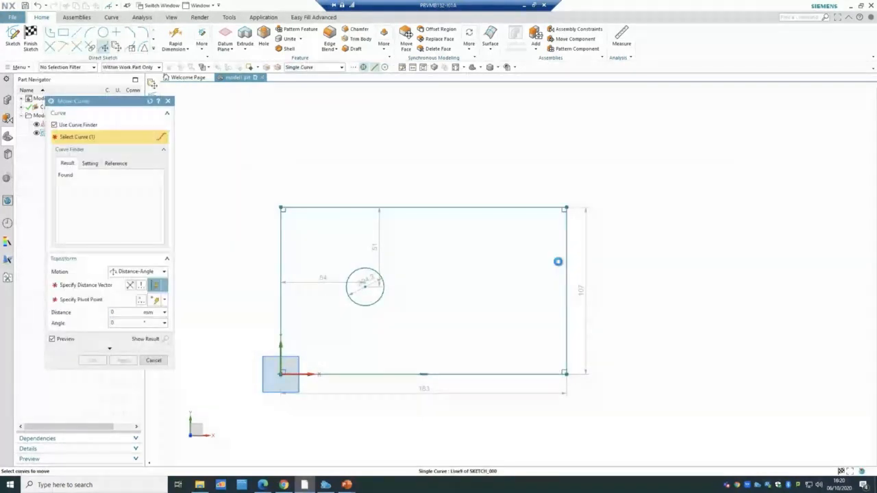
left_click(565, 261)
left_click(478, 373)
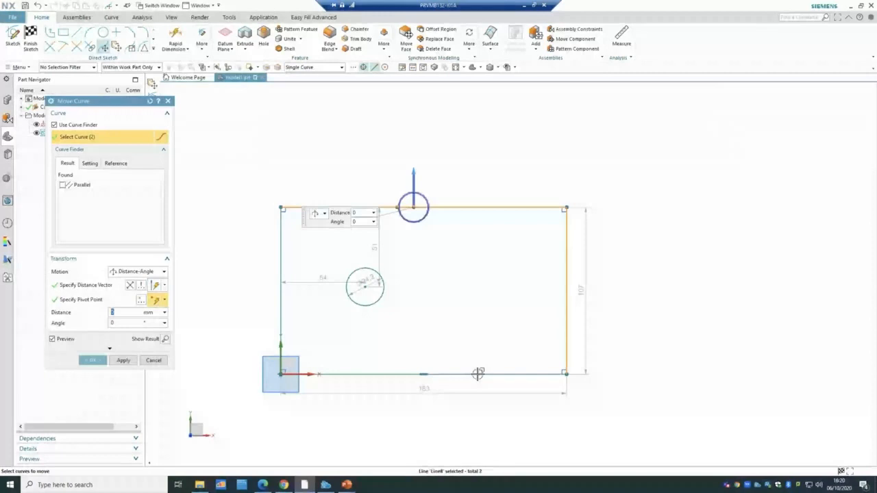
left_click(280, 312)
left_click_drag(413, 176, 417, 119)
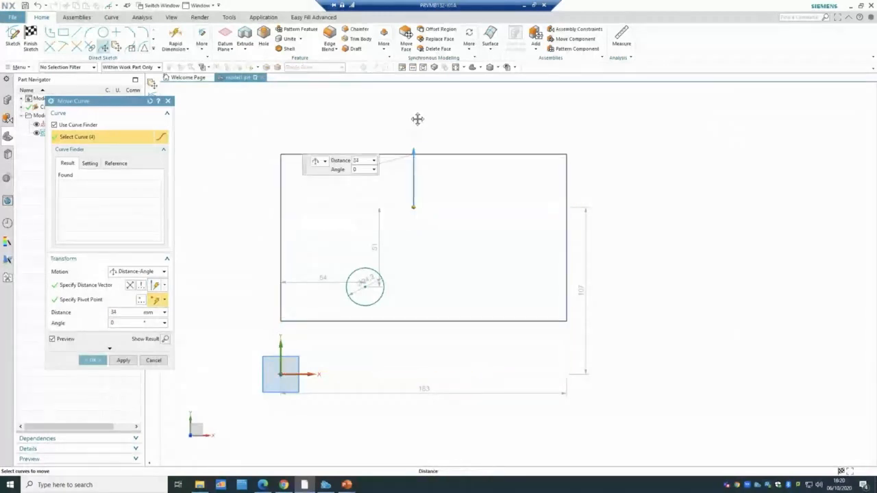
left_click_drag(434, 284, 401, 155)
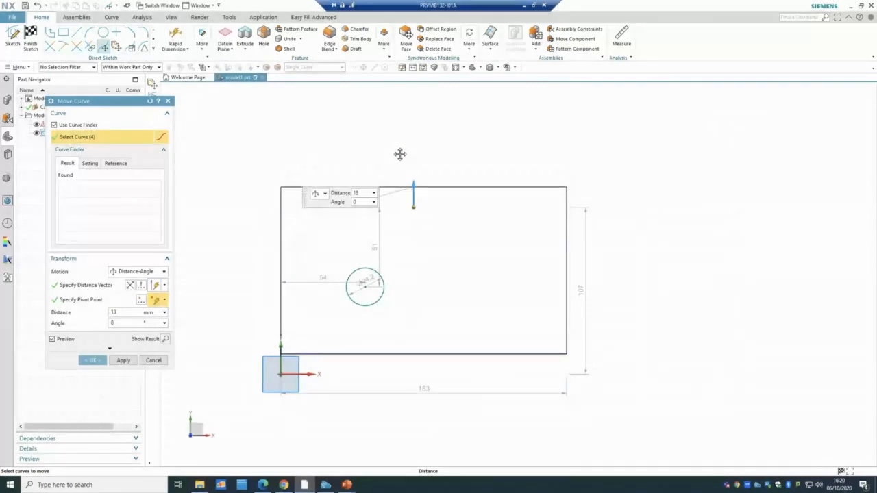
left_click(91, 361)
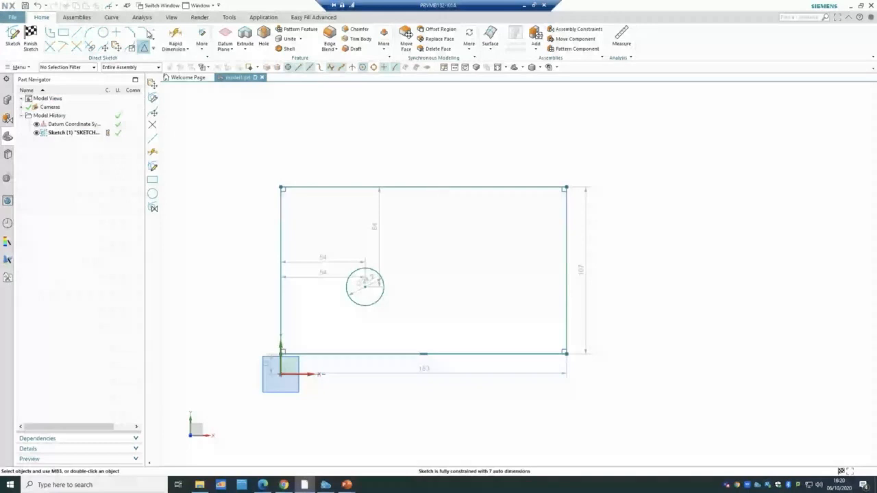
Offset the rectangle's four lines outward by 10 mm with Offset Move Curve, and undo it.
left_click(153, 48)
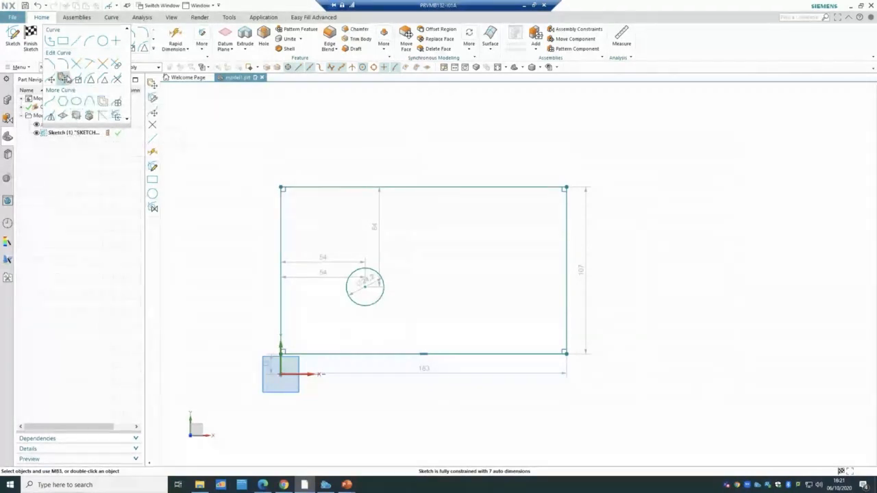
left_click(63, 78)
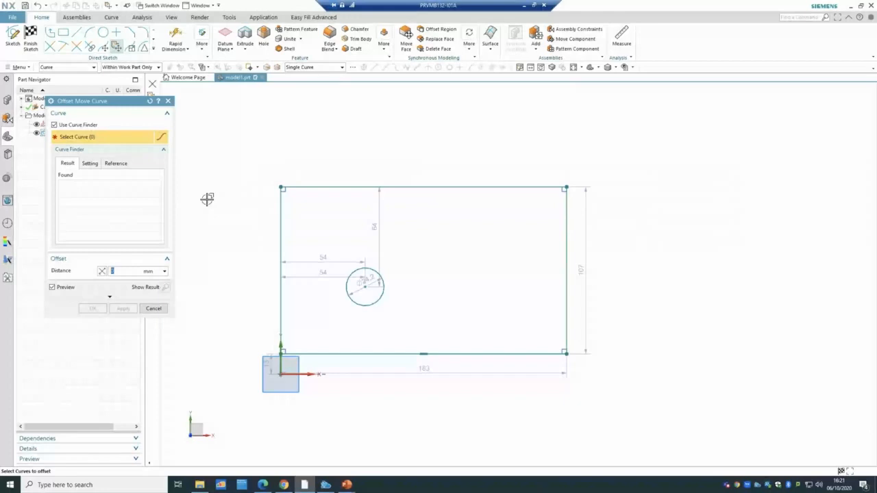
left_click(354, 185)
left_click(281, 228)
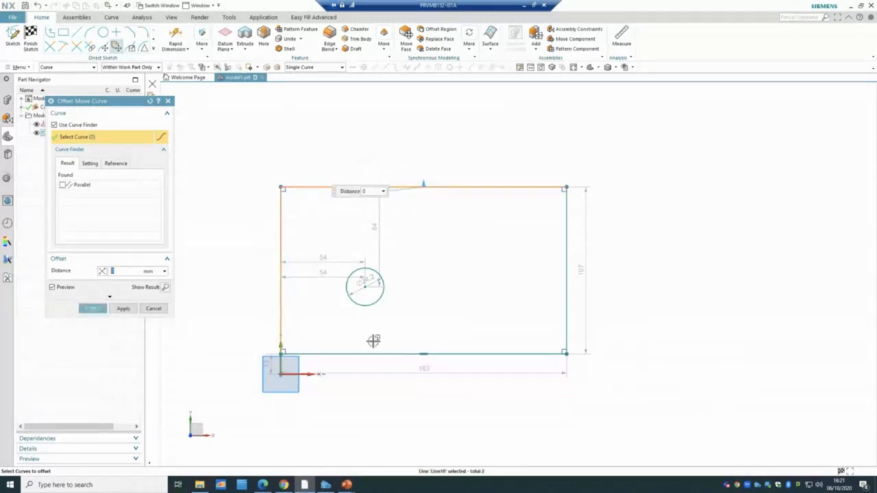
left_click(381, 353)
left_click(565, 287)
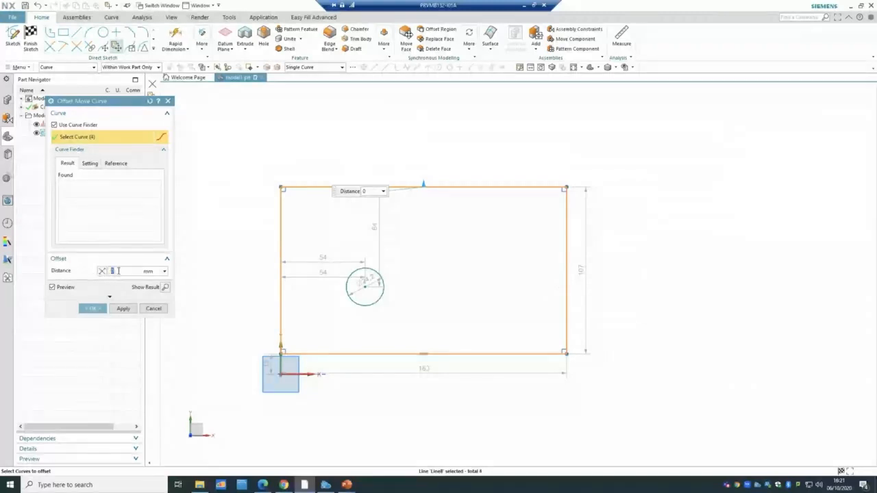
type("10")
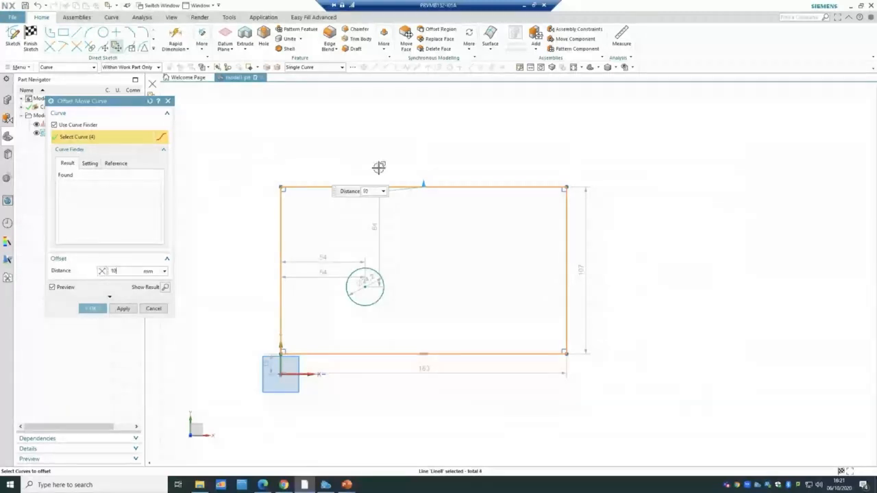
left_click(106, 308)
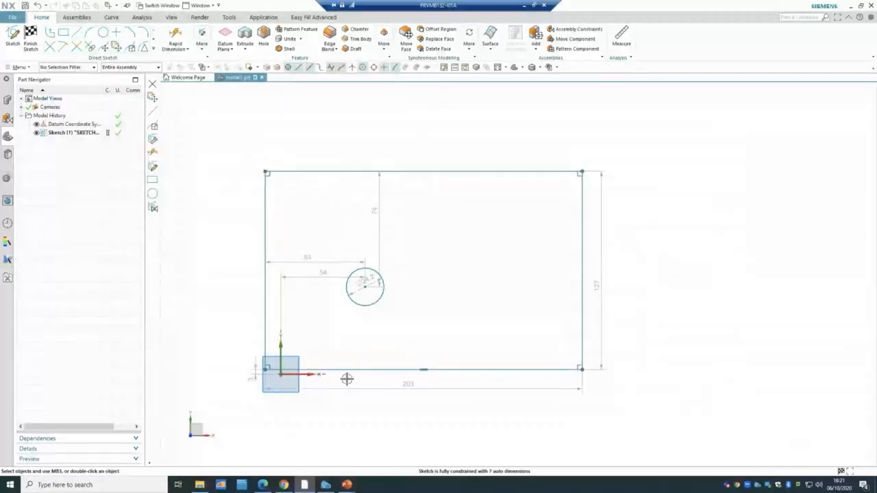
key("ctrl+z")
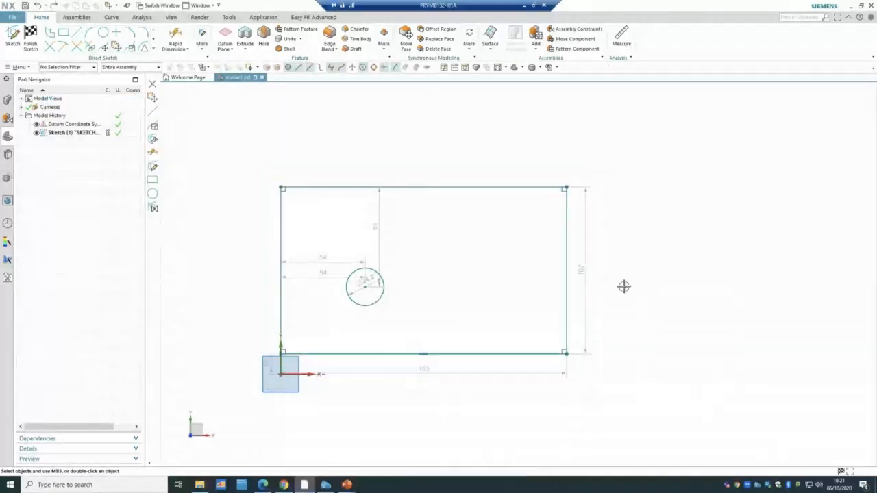
Set the rectangle's height dimension to 100 mm and its width dimension to 170 mm.
double_click(585, 269)
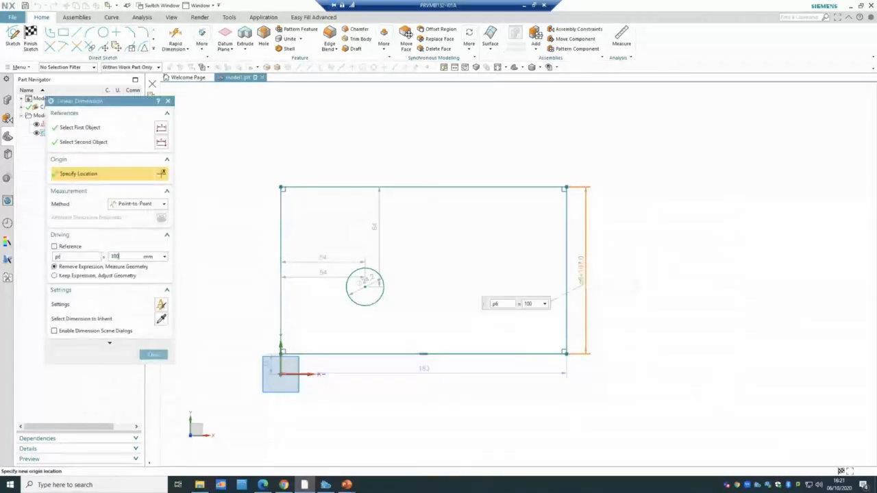
left_click(153, 355)
double_click(422, 370)
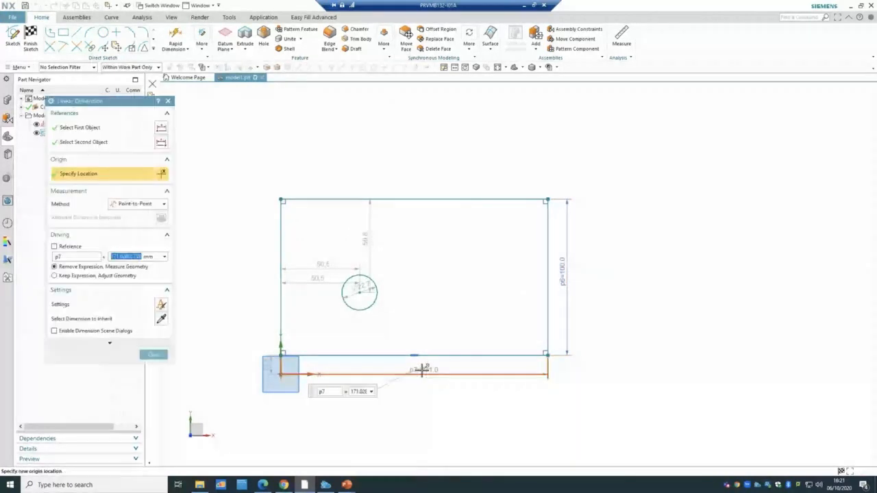
type("170")
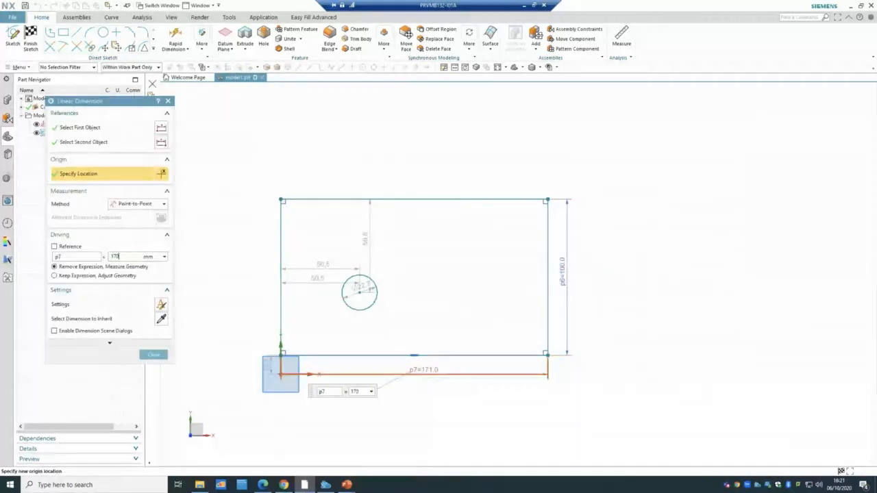
key("Return")
left_click(154, 354)
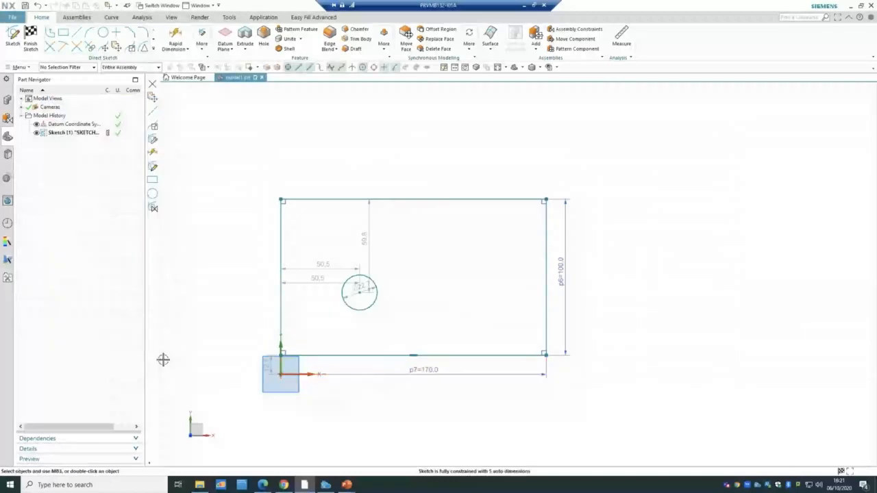
Offset all four rectangle lines outward by 10 mm with Offset Move Curve, leaving the circle unselected.
left_click(155, 51)
left_click(62, 78)
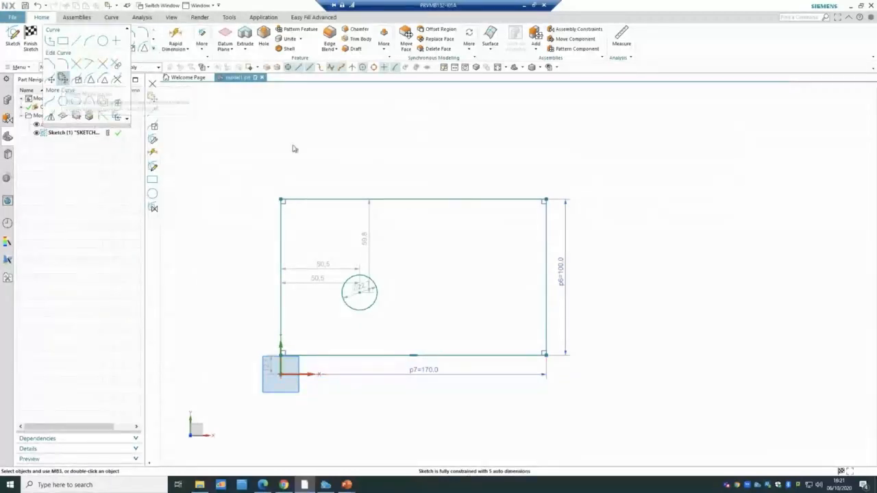
left_click(445, 199)
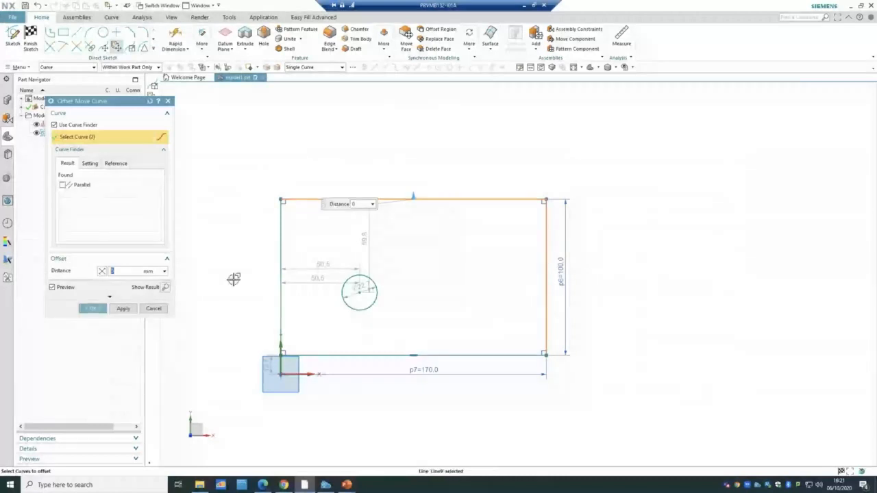
left_click(282, 297)
left_click(386, 355)
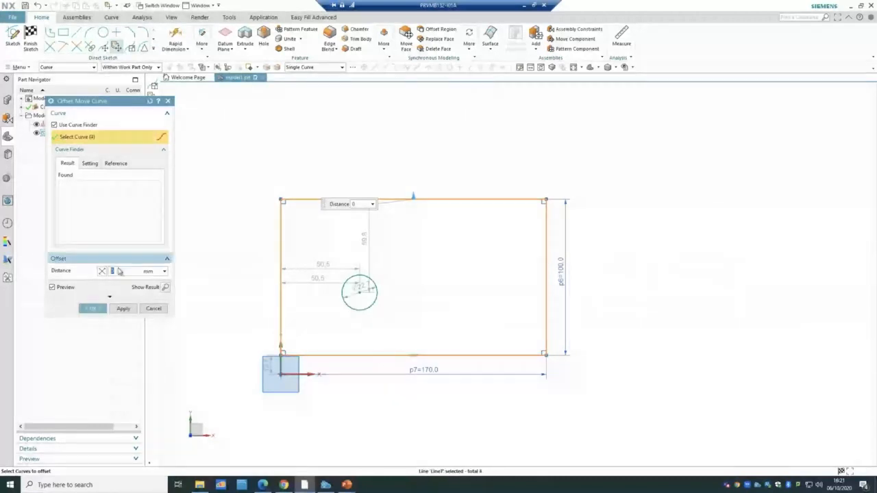
type("10")
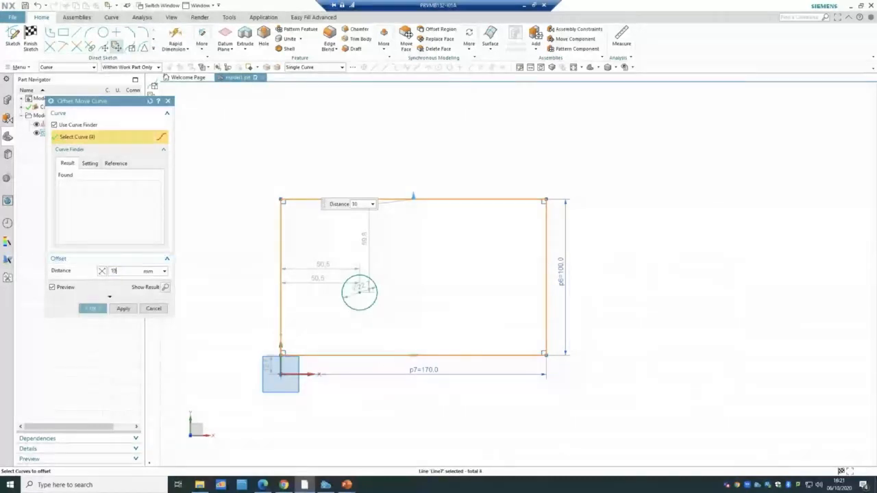
left_click(89, 308)
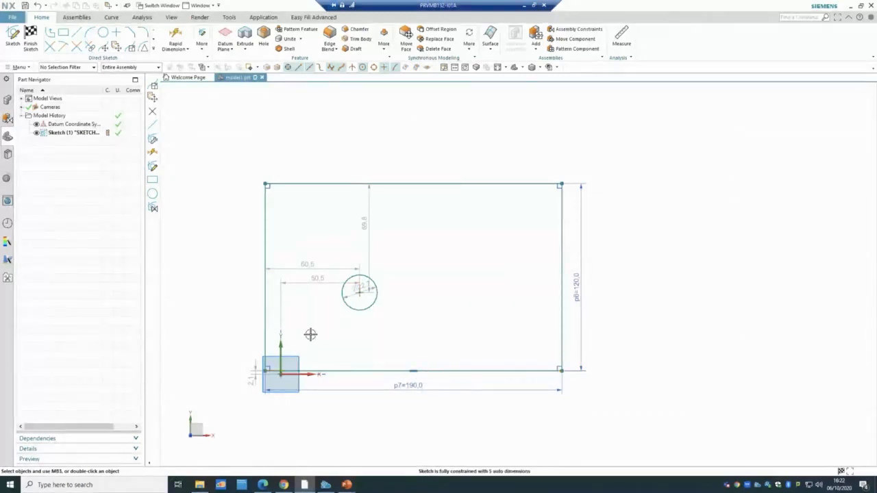
Mirror the circle with Mirror Curve, using the rectangle's left line as the centerline.
left_click(154, 50)
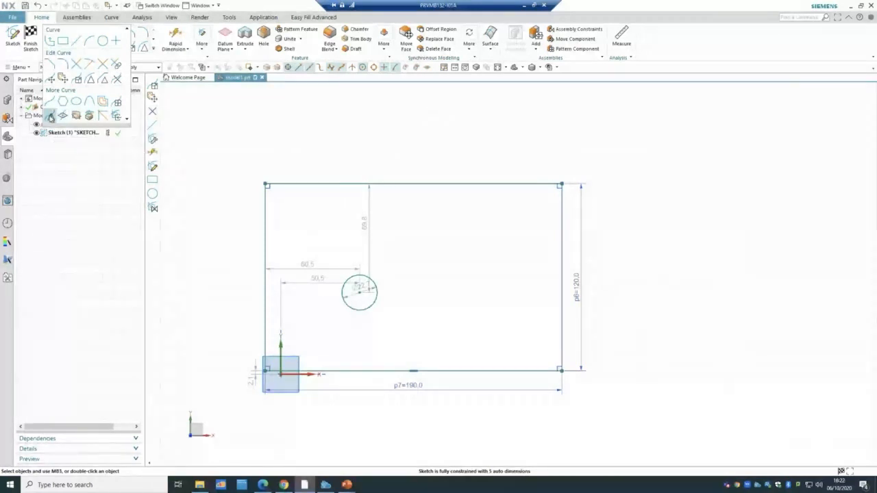
left_click(50, 118)
scroll(250, 303, "down", 4)
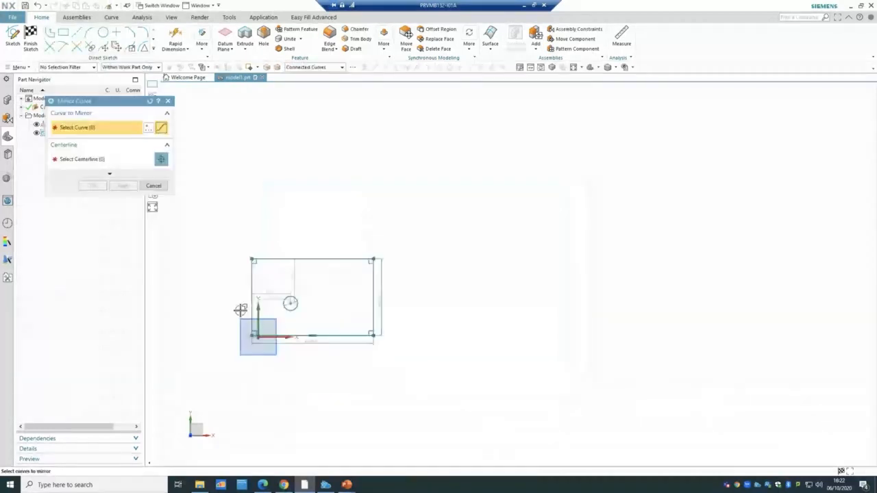
left_click(293, 307)
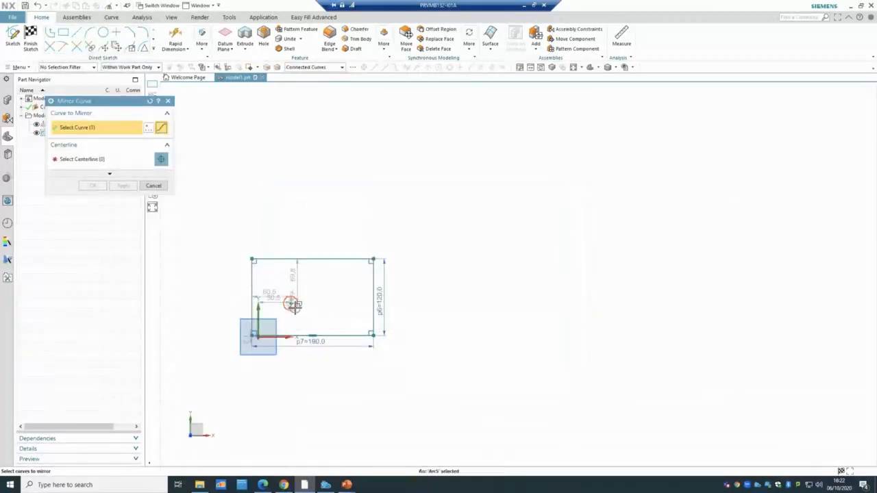
left_click(114, 160)
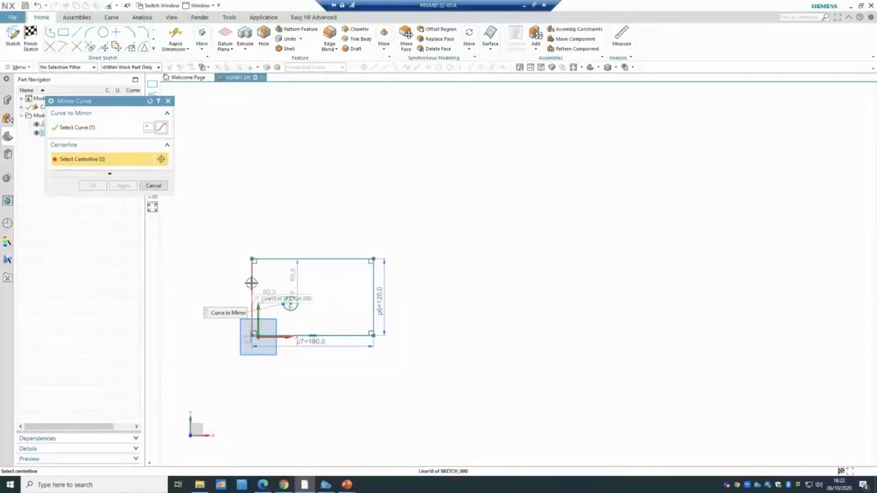
left_click(252, 283)
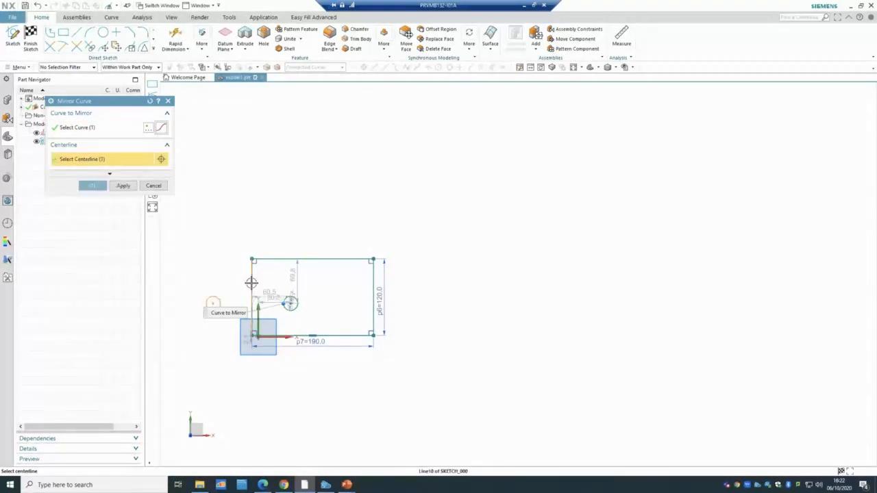
left_click(93, 185)
scroll(208, 334, "up", 4)
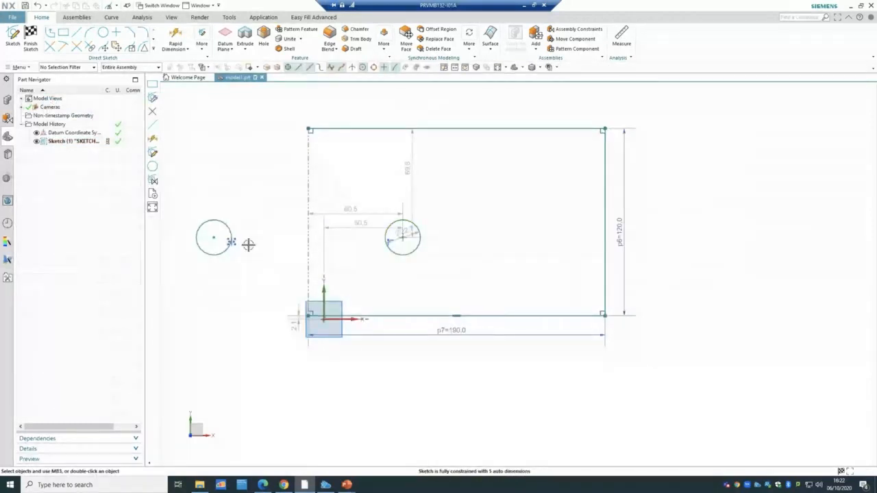
Convert the rectangle's left line from reference to active, and turn it back into a reference line.
right_click(310, 154)
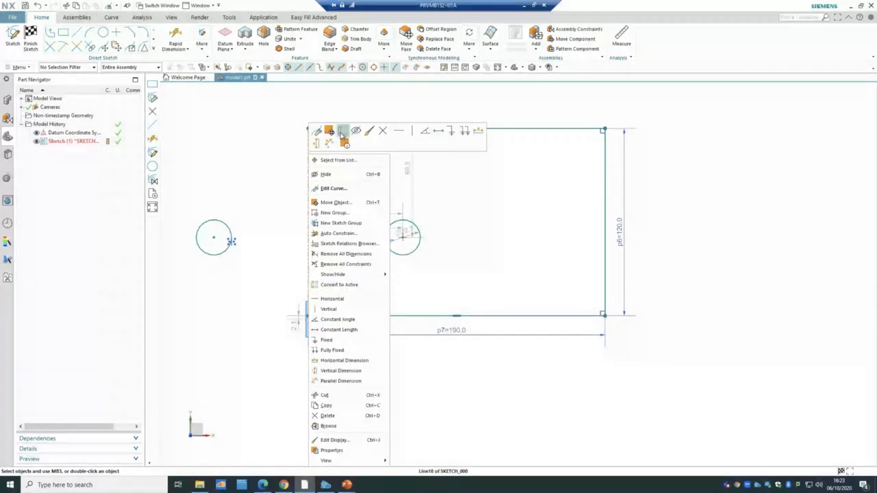
left_click(353, 284)
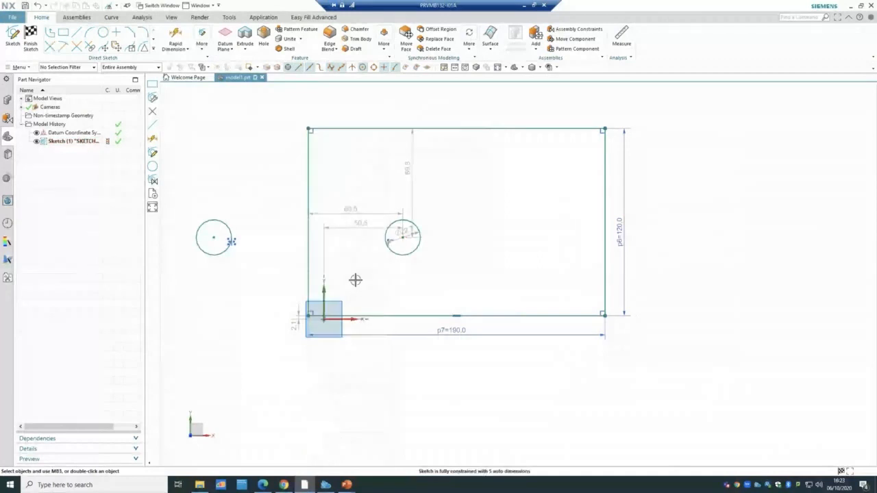
right_click(309, 176)
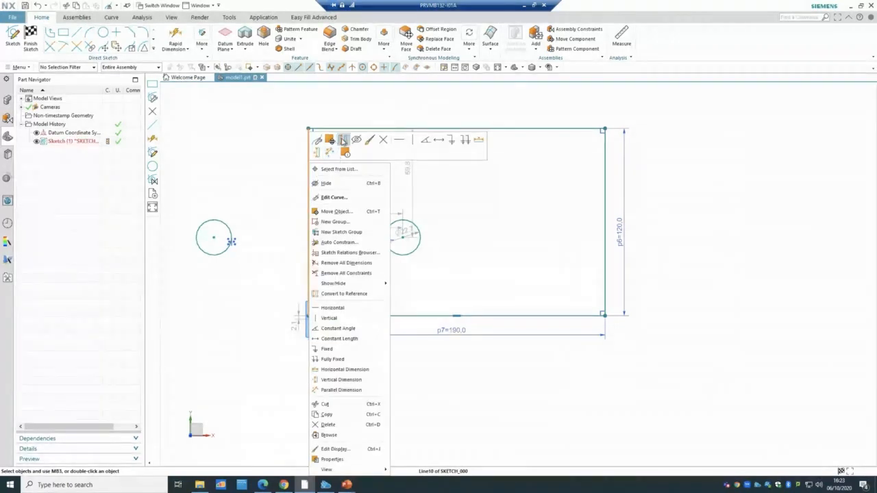
left_click(363, 293)
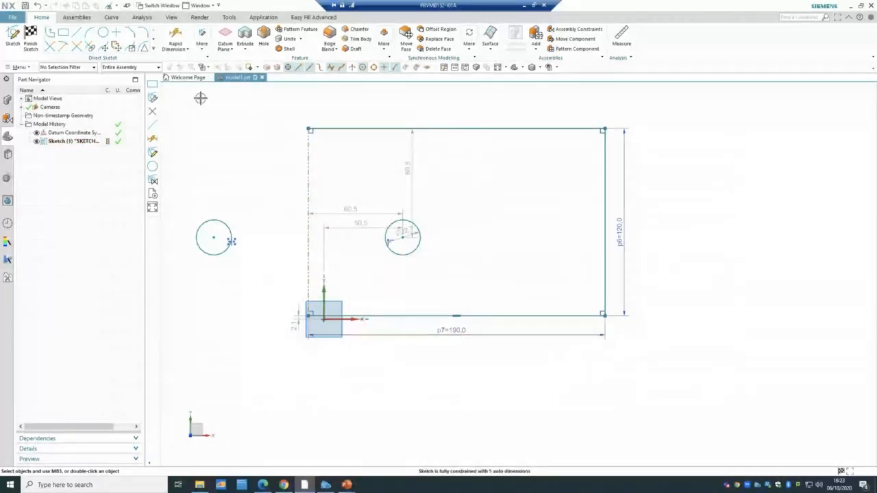
left_click(154, 50)
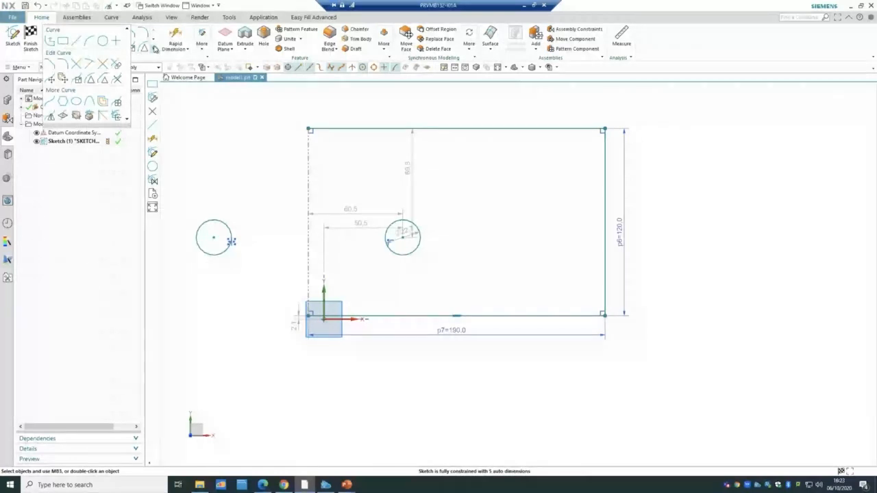
left_click(233, 269)
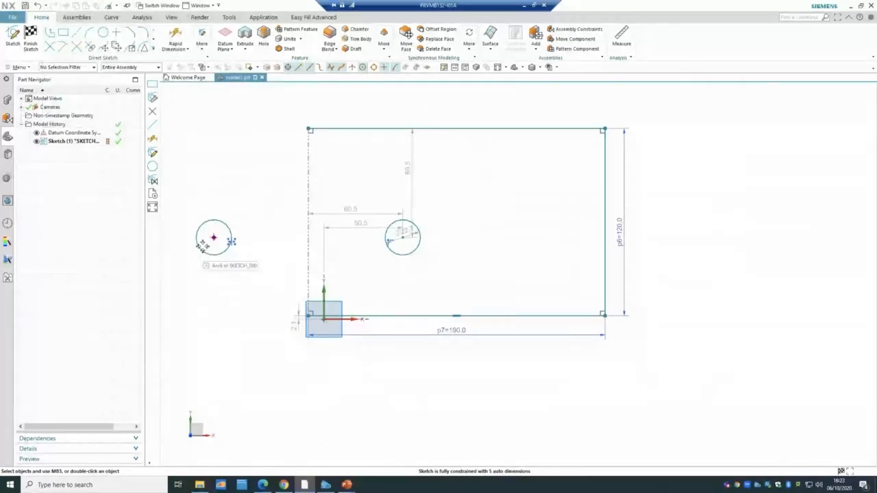
Delete the mirrored circle and the original circle, and convert the rectangle's left line to active.
right_click(213, 238)
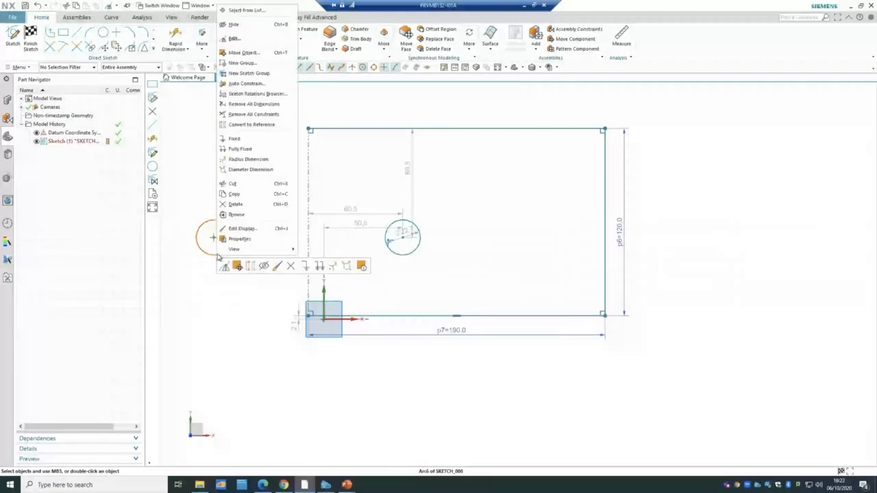
left_click(250, 206)
right_click(399, 235)
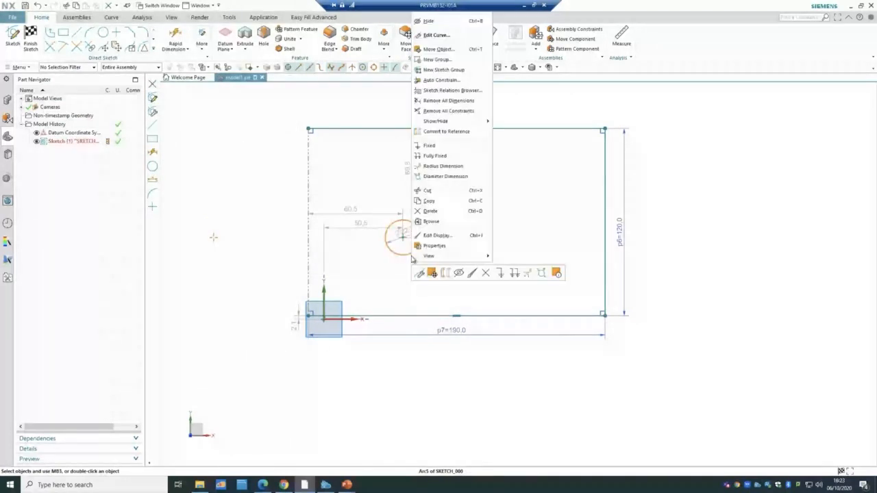
left_click(429, 212)
right_click(310, 183)
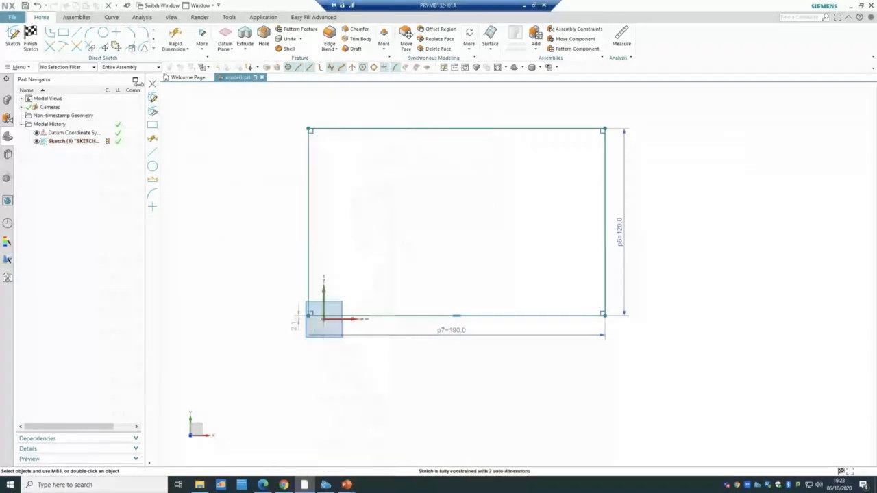
Draw a circle about 16.7 mm in diameter inside the rectangle, about 23 mm from its left edge and 22.1 mm below its upper edge.
left_click(103, 33)
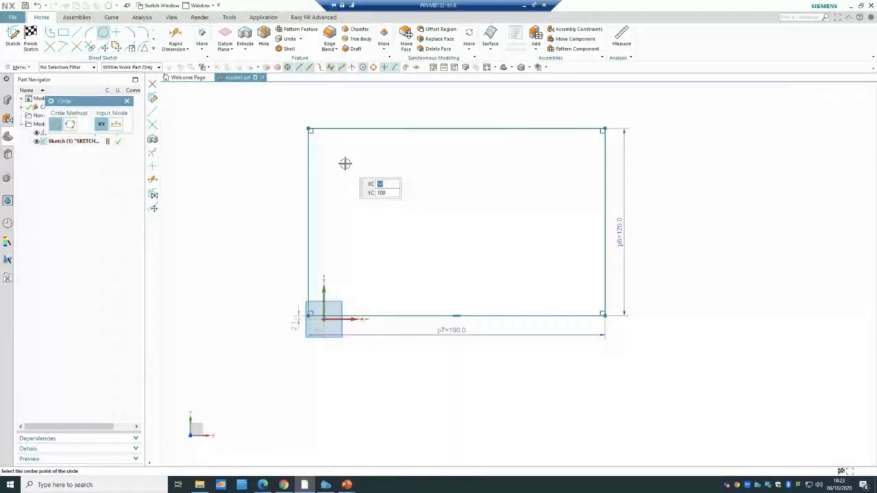
left_click(344, 162)
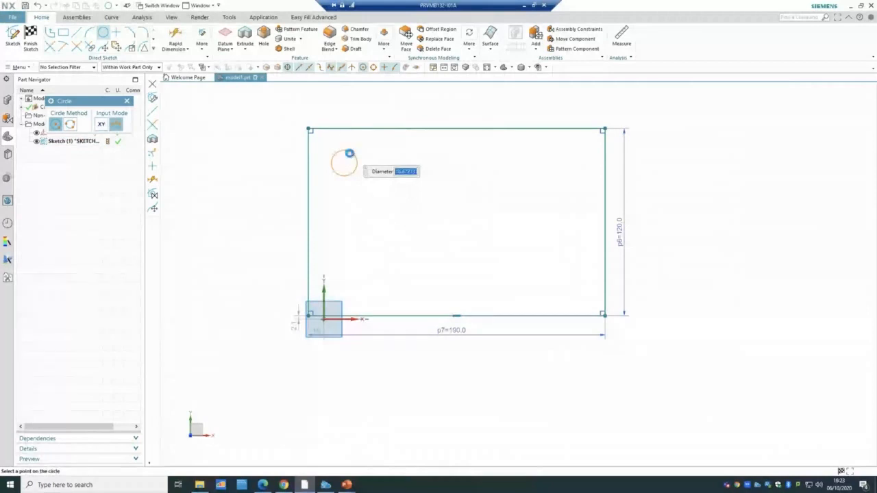
left_click(349, 150)
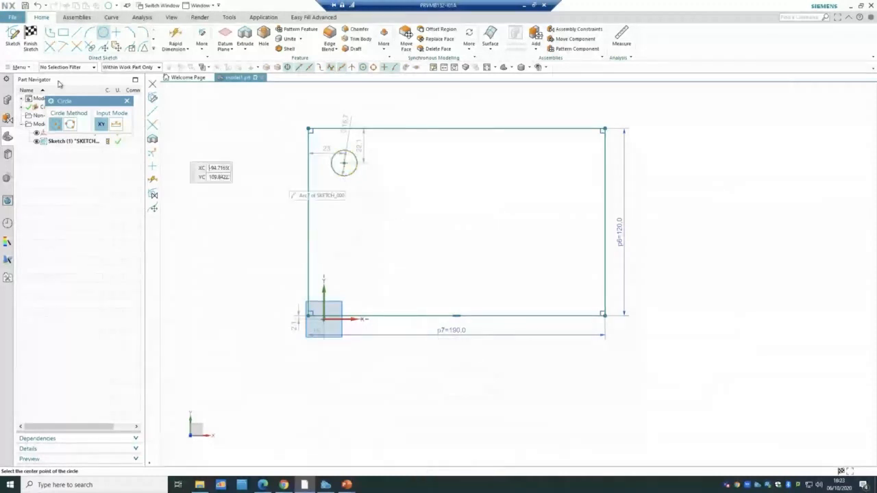
Set up a linear Pattern Curve of the circle along the rectangle's upper line, reversing the direction so the copies run into the rectangle.
left_click(153, 51)
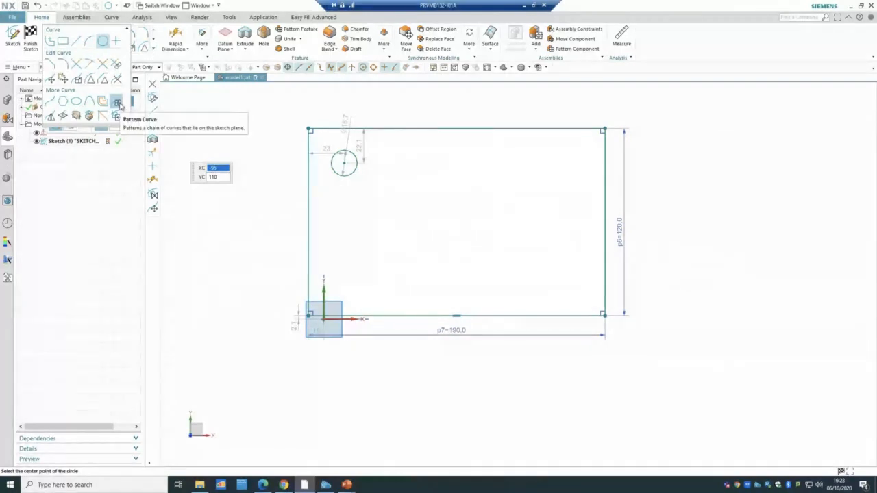
left_click(118, 102)
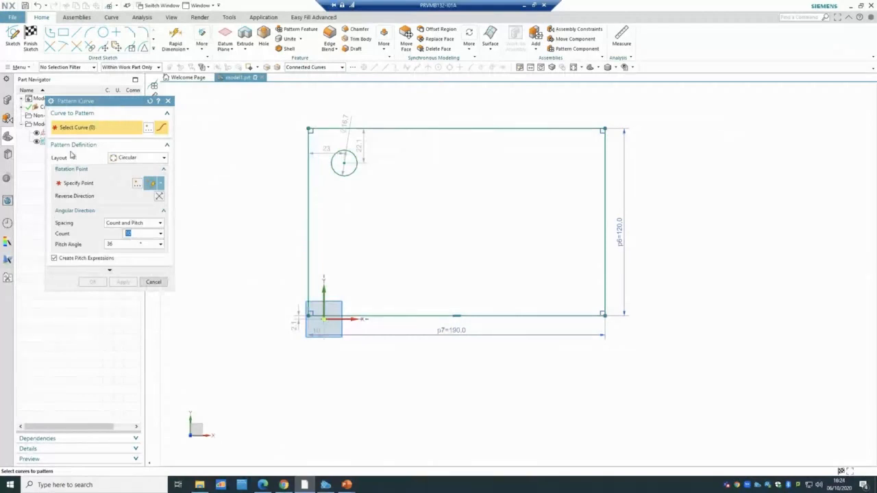
left_click(355, 168)
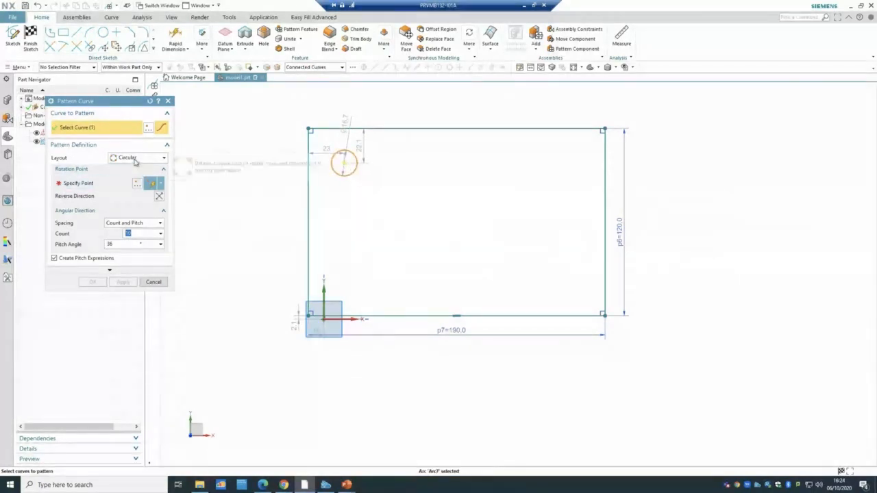
left_click(135, 158)
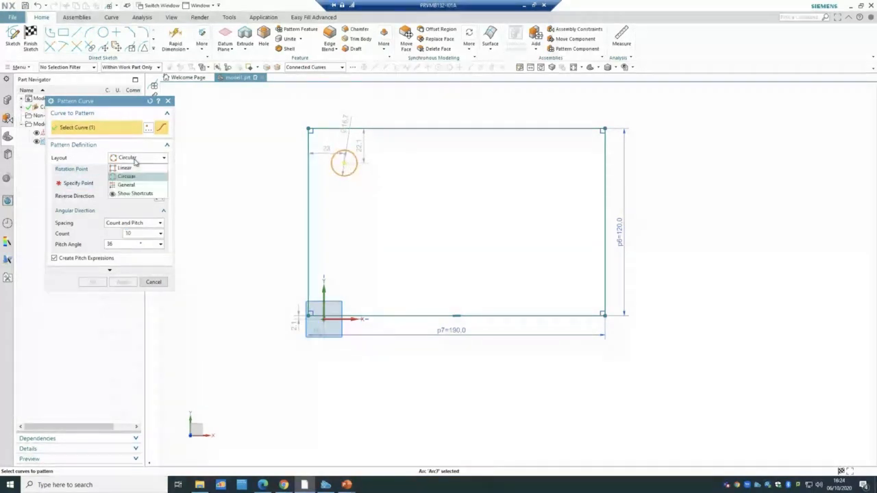
left_click(134, 170)
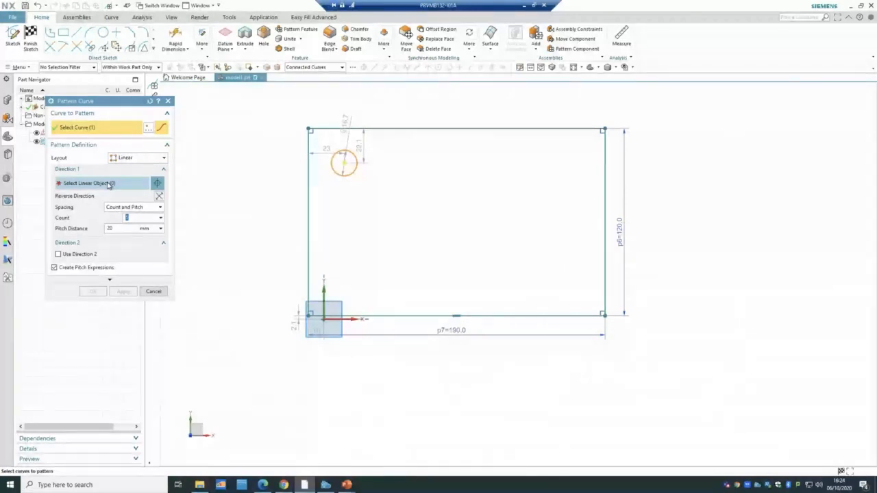
left_click(109, 184)
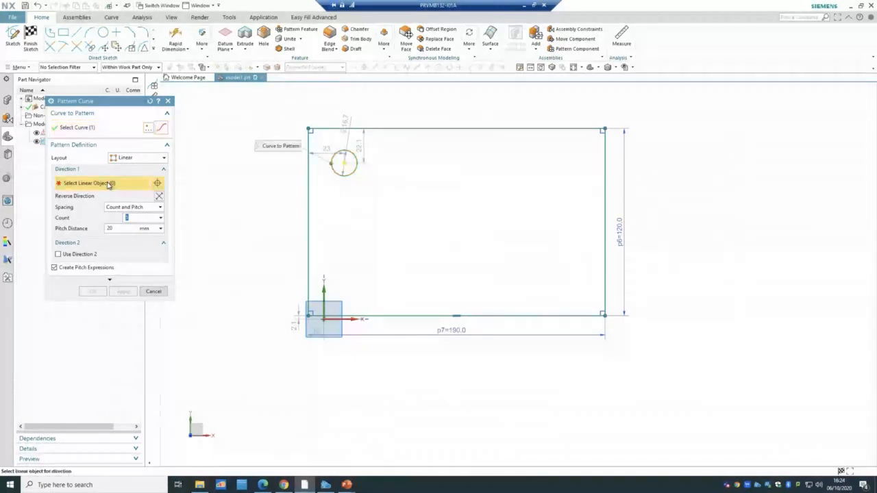
left_click(434, 130)
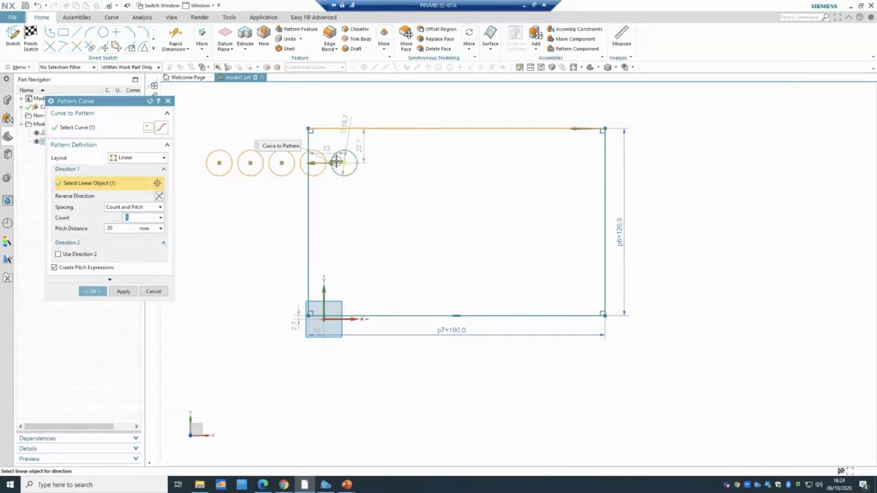
left_click(159, 197)
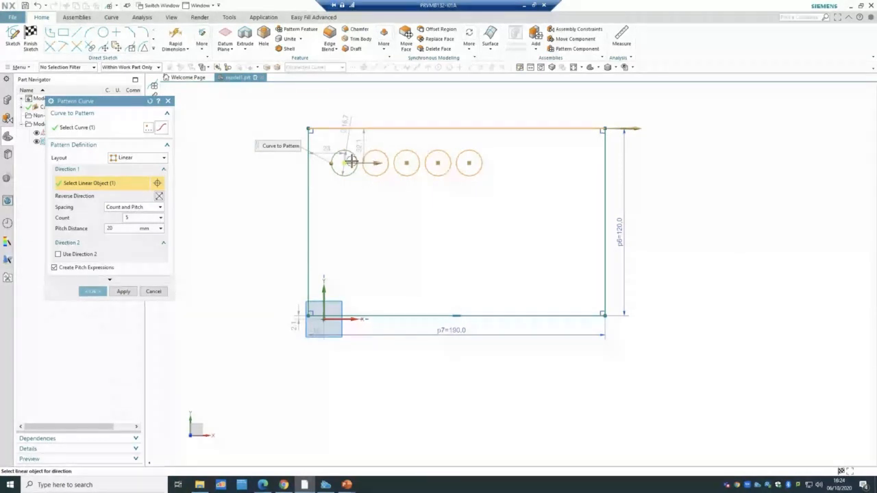
Set the pitch distance to 30 mm with a count of 5, create the row of circles, and undo the pattern.
double_click(123, 229)
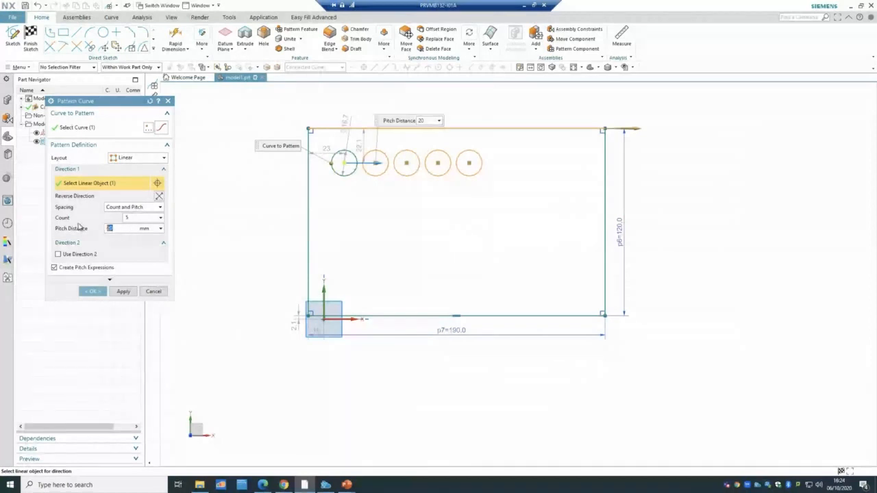
type("30")
left_click(133, 218)
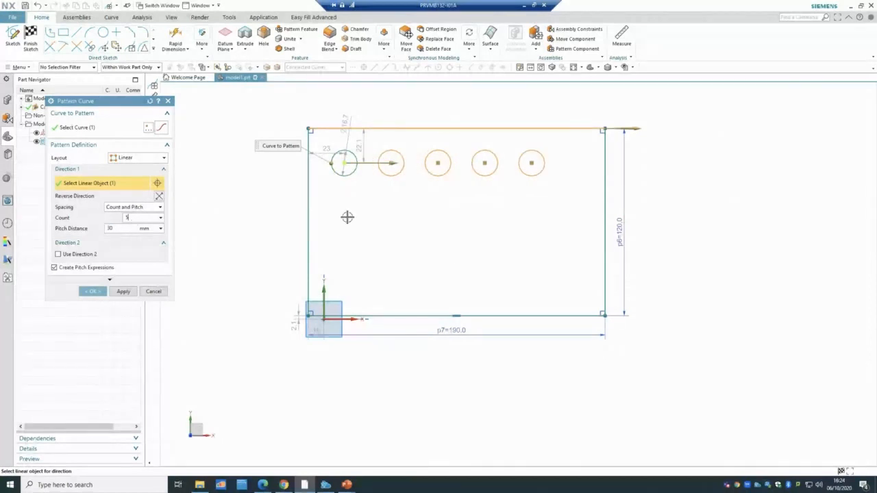
left_click(92, 292)
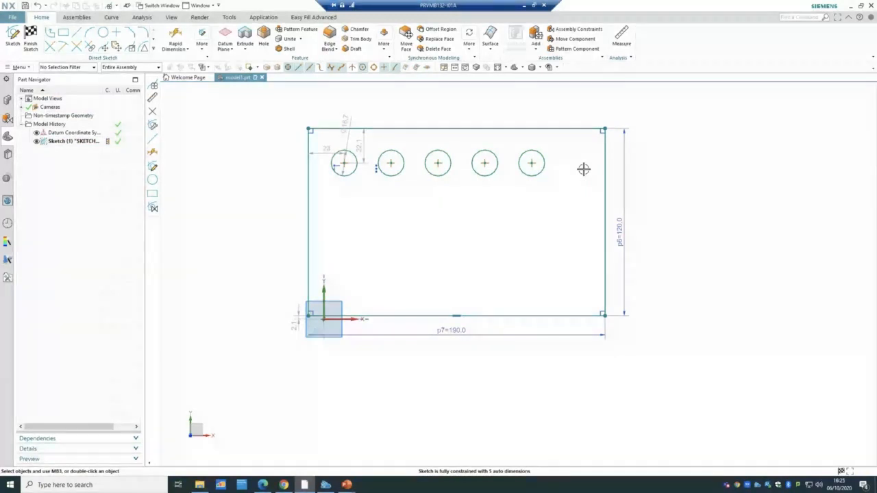
key("ctrl+z")
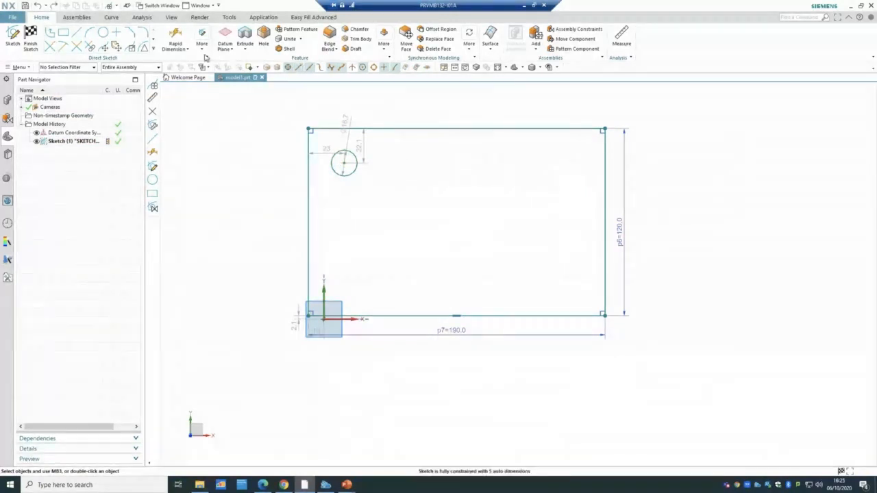
Restart Pattern Curve on the circle with the rectangle's upper line as the first direction, reversed to run into the rectangle.
left_click(152, 49)
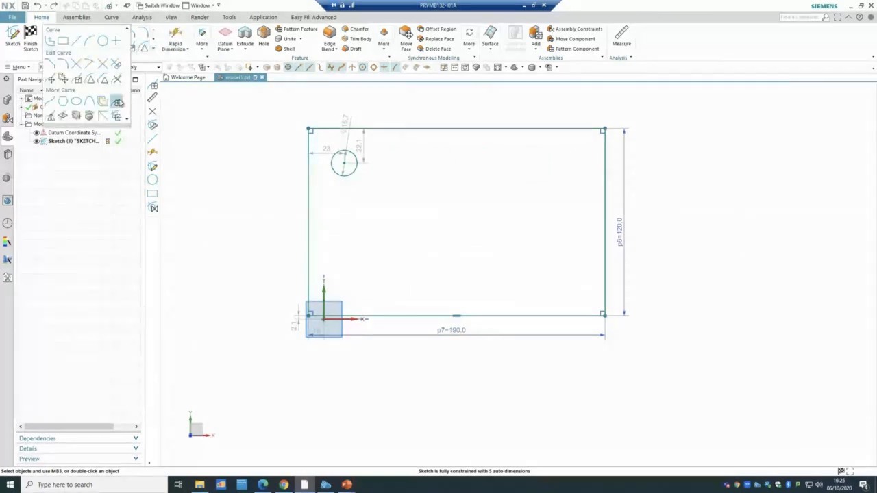
left_click(118, 103)
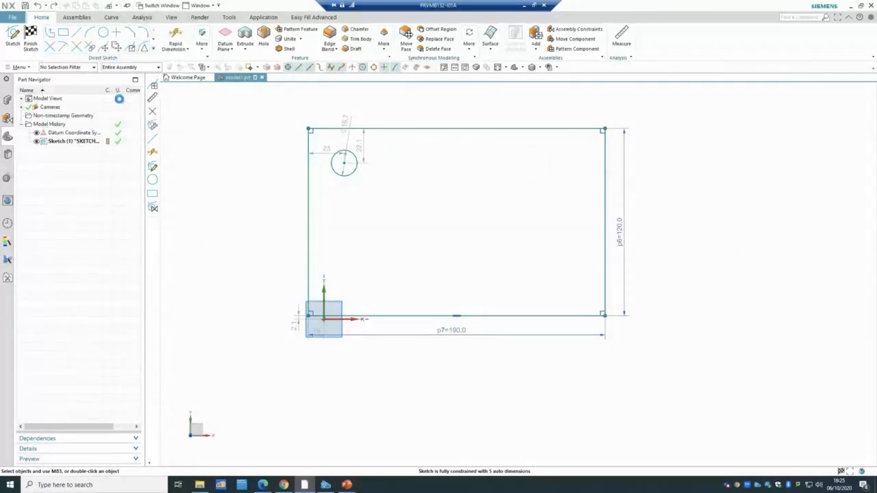
left_click(349, 169)
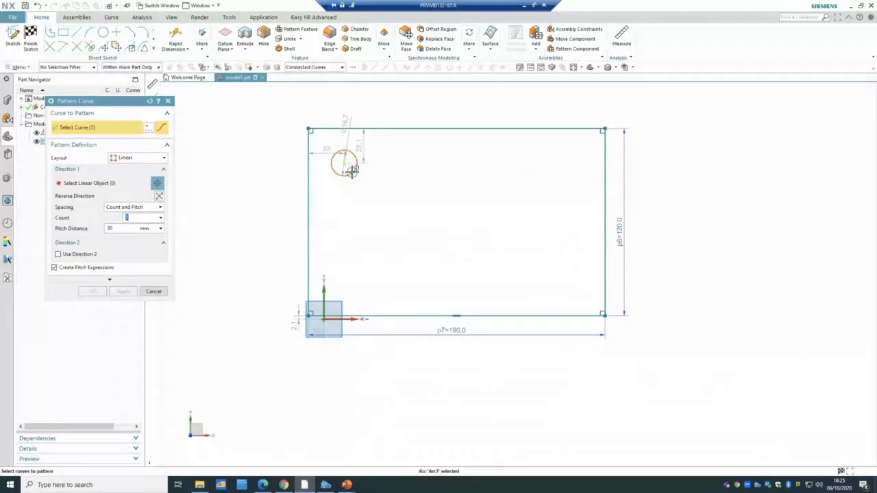
left_click(111, 185)
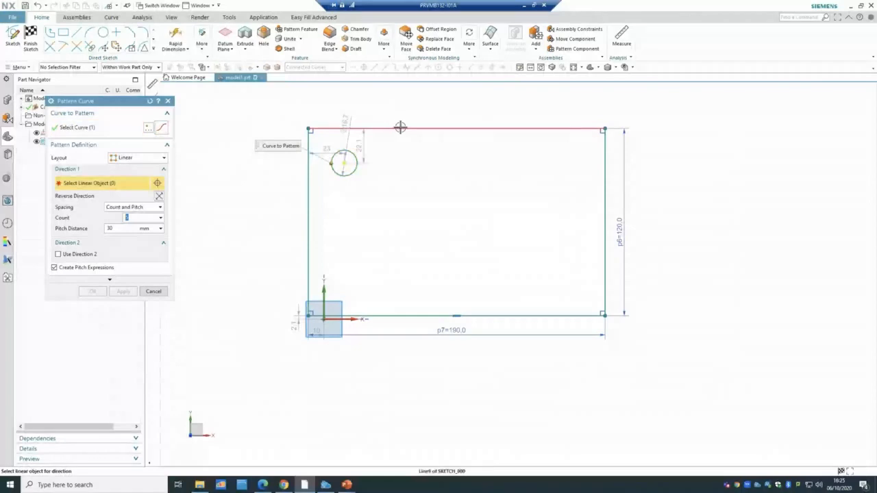
left_click(400, 127)
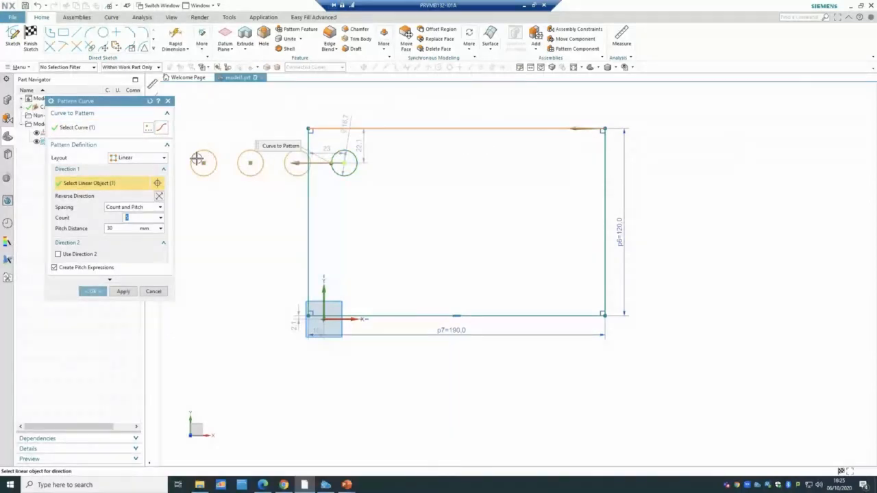
left_click(160, 198)
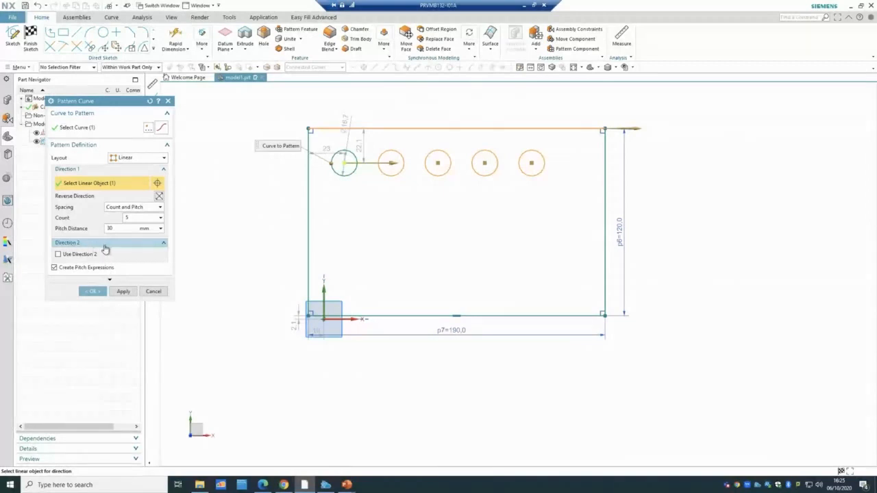
Enable a second pattern direction along the rectangle's left line, trying it reversed before pointing it back downward.
left_click(59, 254)
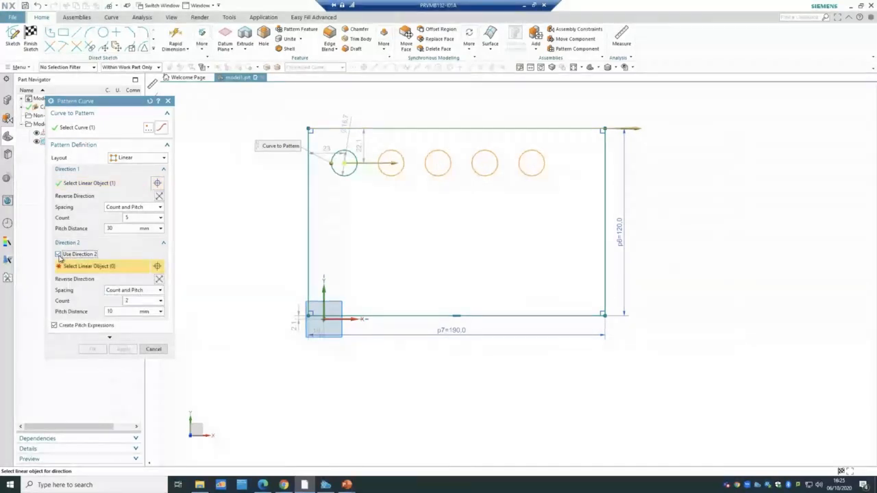
left_click(311, 209)
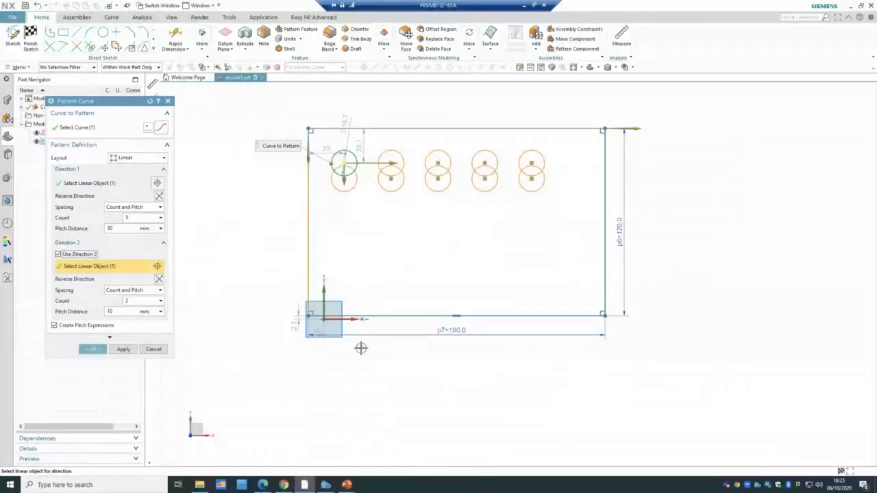
left_click(158, 280)
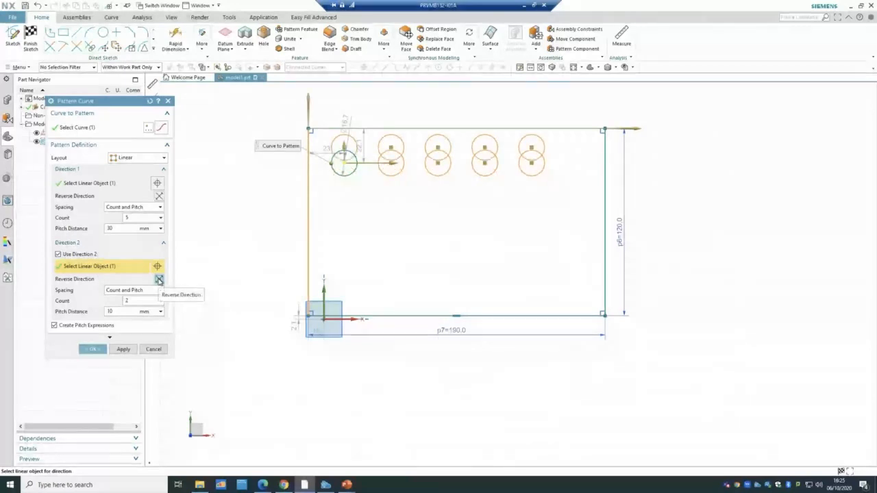
left_click(158, 280)
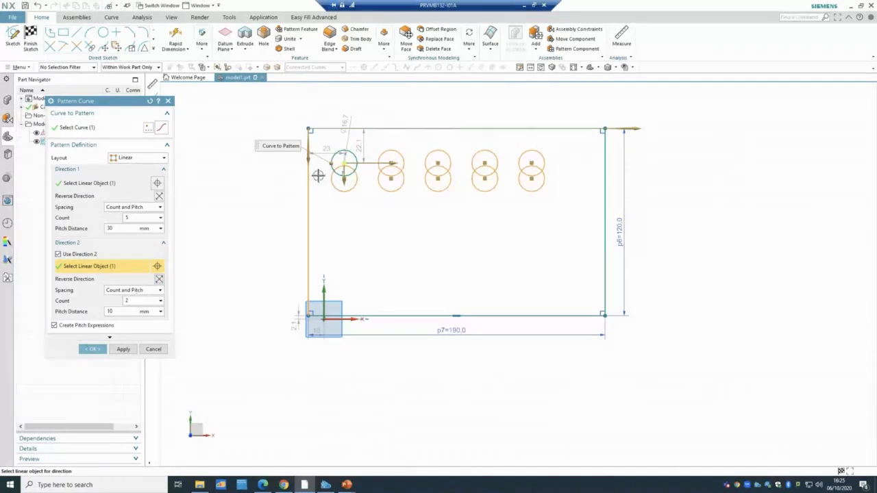
Set the second direction's count to 4 and pitch distance to 20 mm, create the grid of circles, and undo the pattern.
left_click_drag(131, 301, 99, 301)
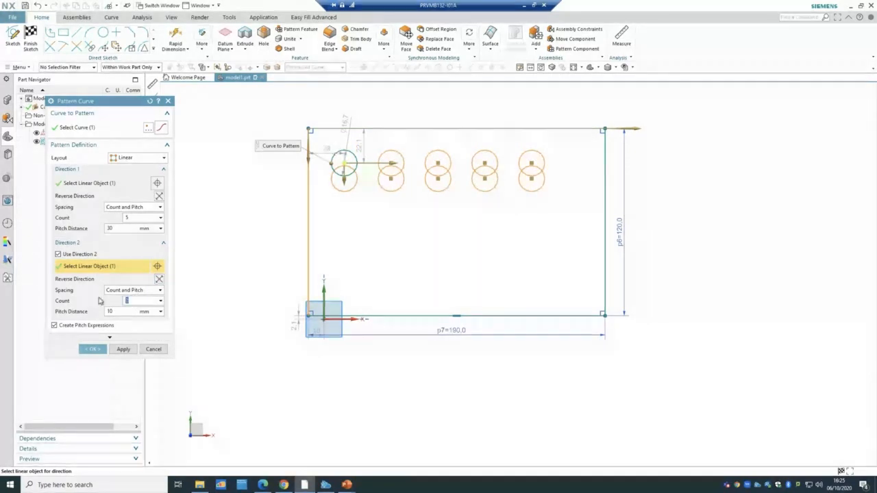
type("4")
left_click(118, 312)
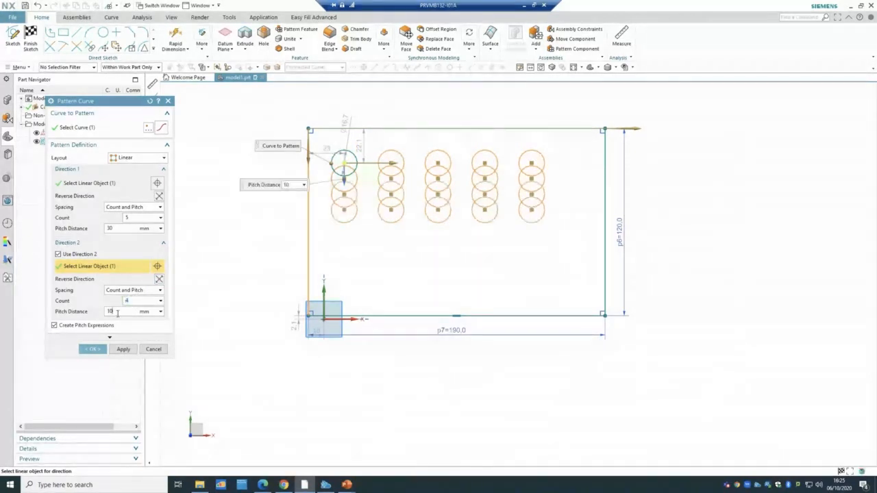
left_click_drag(121, 311, 78, 313)
type("20")
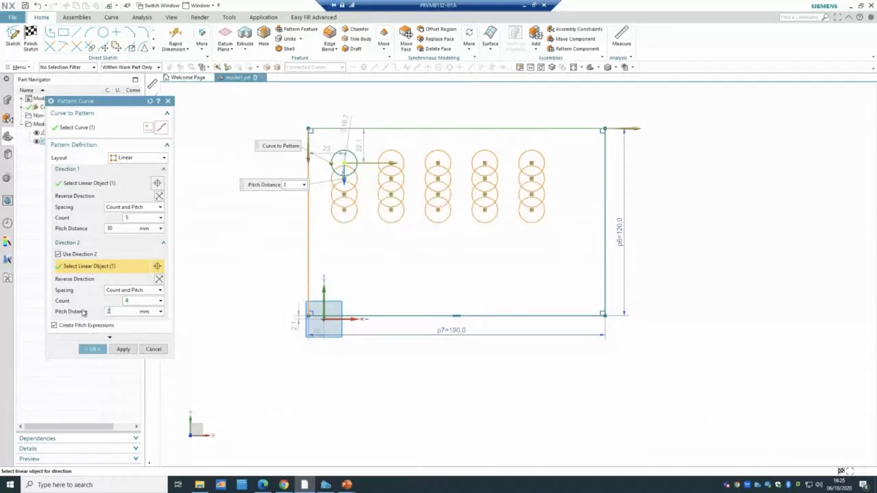
left_click(130, 299)
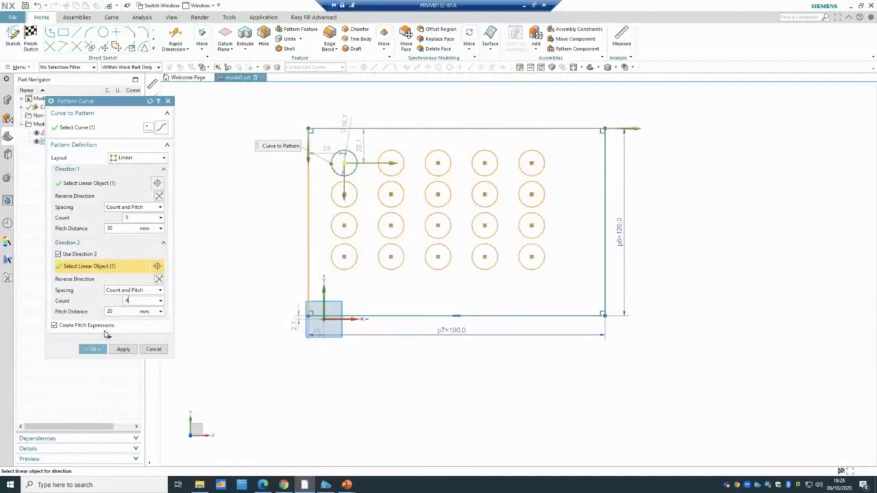
left_click(95, 349)
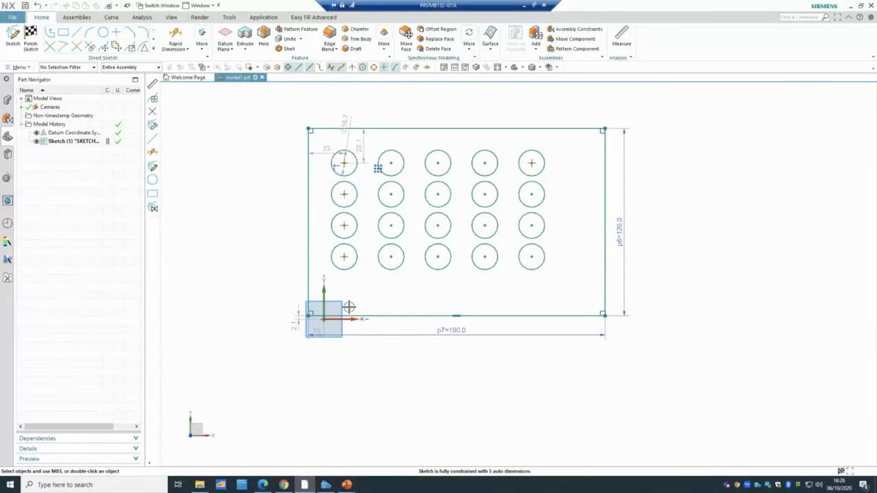
key("ctrl+z")
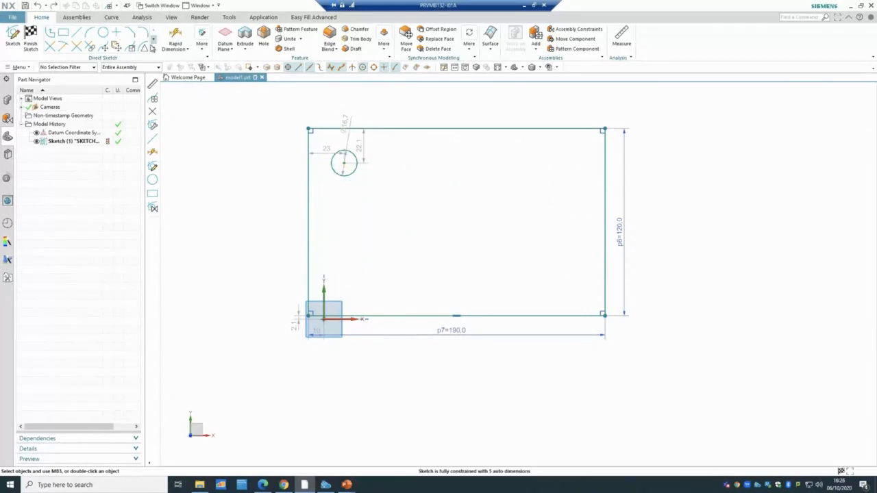
Start a circular Pattern Curve on the circle, with the rectangle's upper-left corner as the rotation point.
left_click(154, 49)
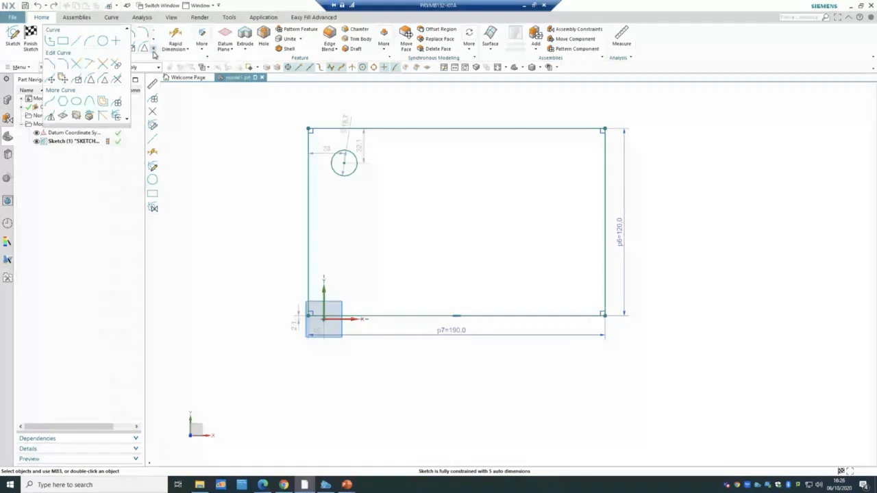
left_click(117, 102)
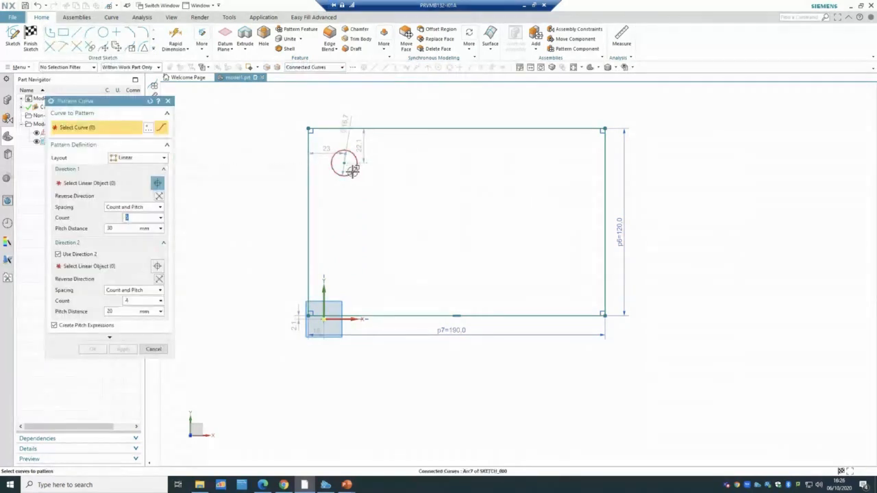
left_click(137, 158)
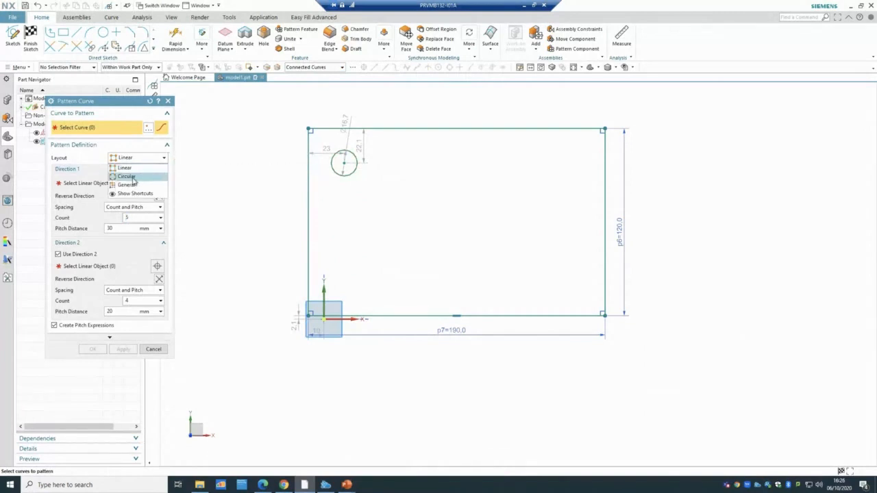
left_click(130, 177)
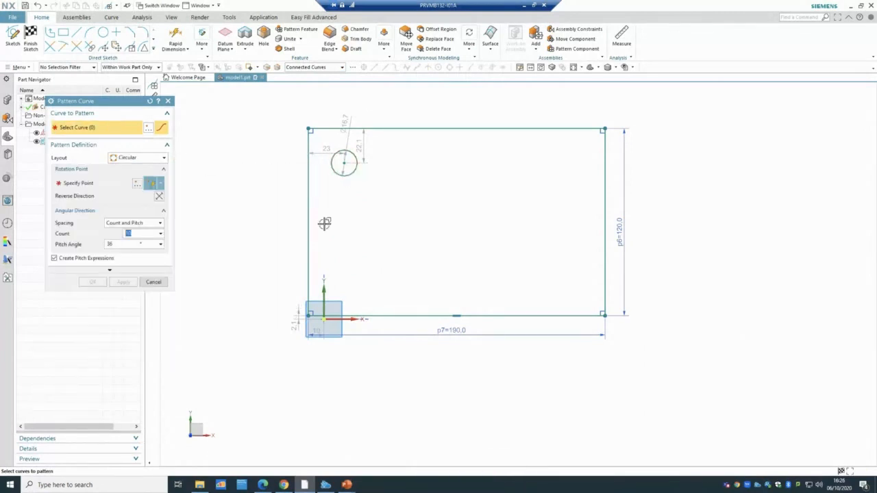
left_click(353, 171)
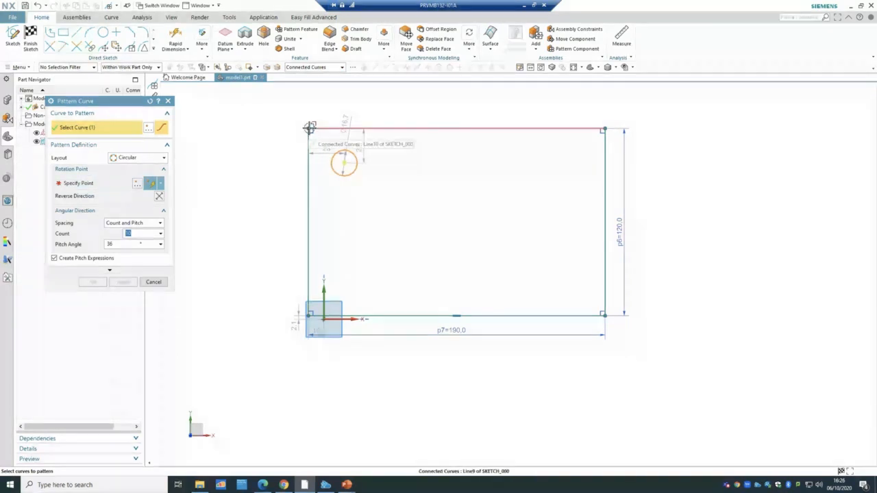
scroll(308, 128, "up", 2)
left_click(90, 182)
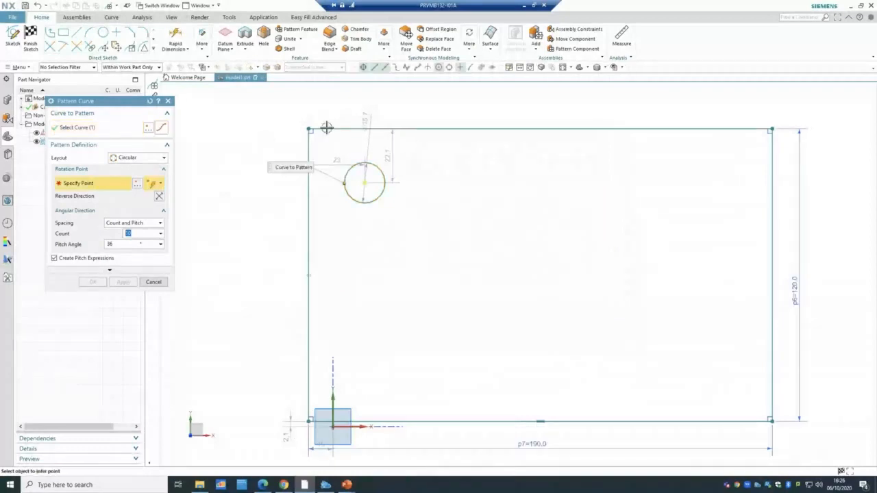
left_click(308, 128)
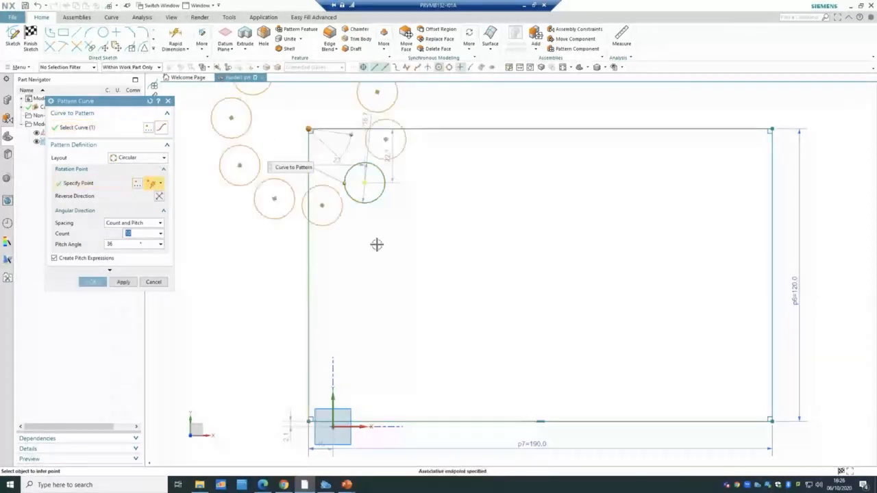
scroll(377, 249, "down", 3)
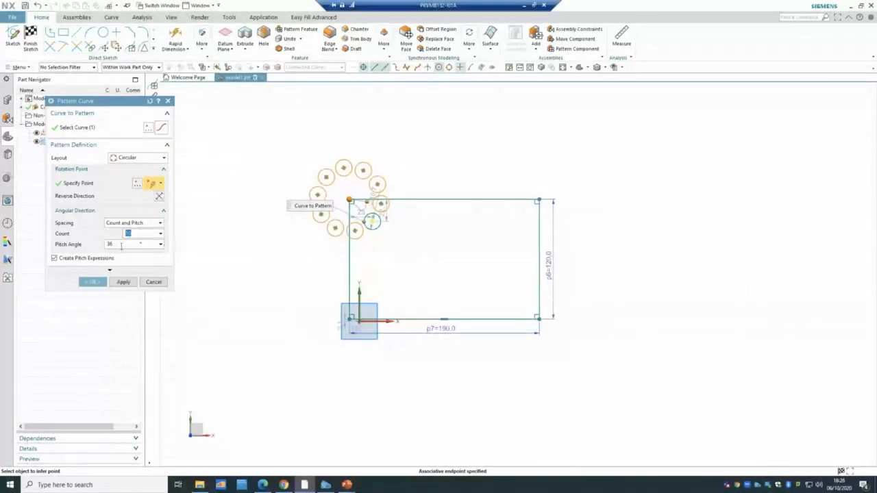
Set the circular pattern's count to 5, keep the 36° pitch angle, and create the pattern.
left_click(120, 245)
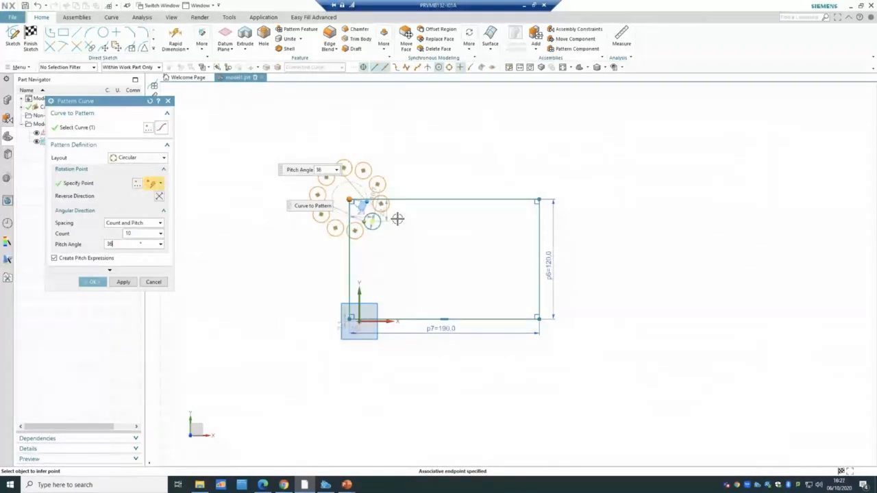
double_click(135, 234)
type("5")
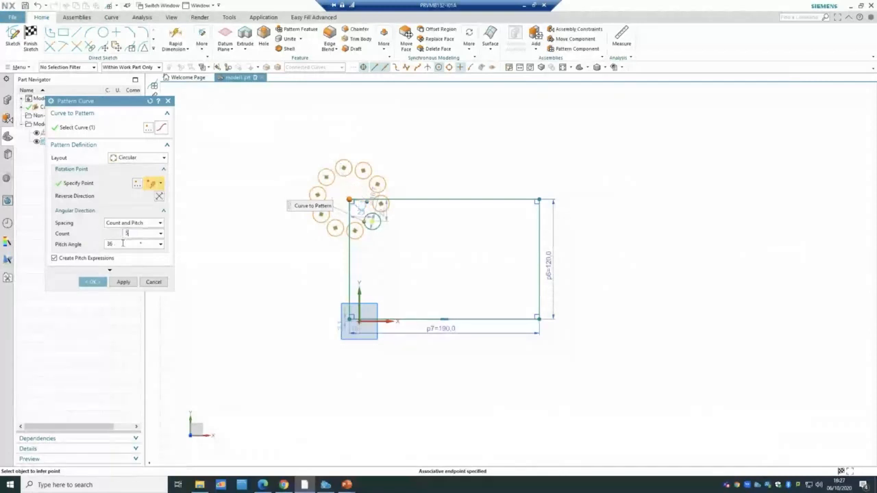
left_click(123, 243)
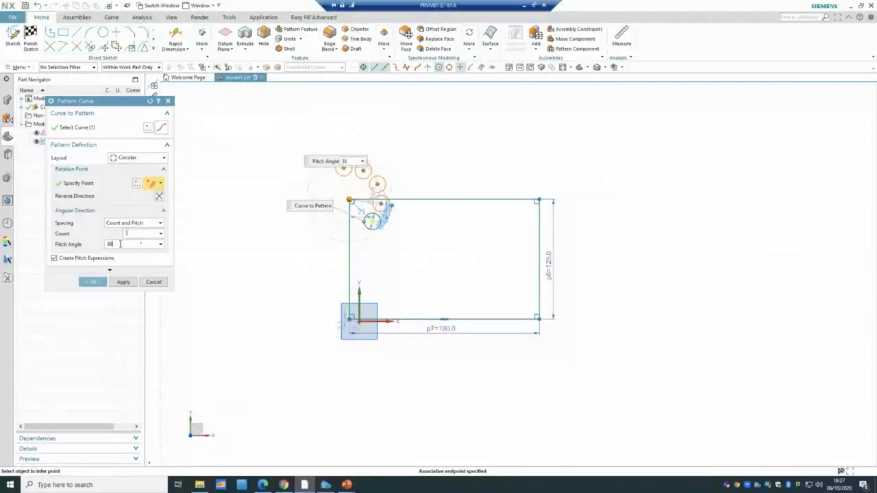
left_click(91, 280)
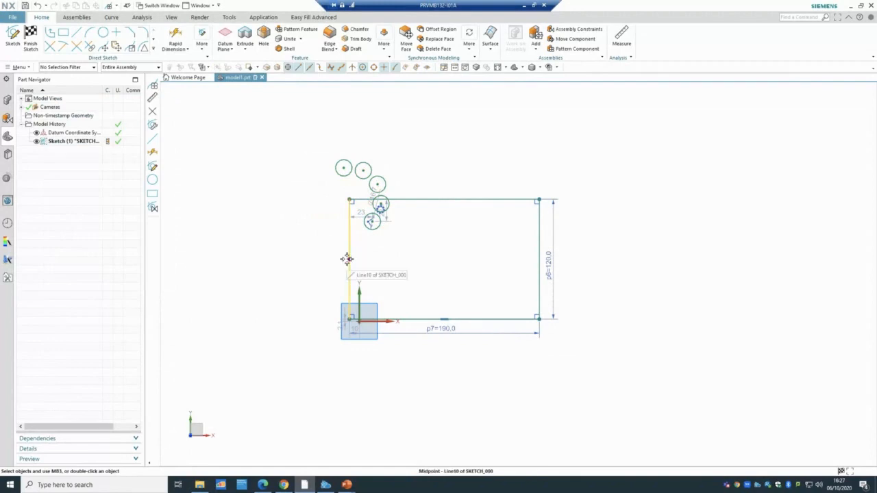
scroll(348, 259, "up", 2)
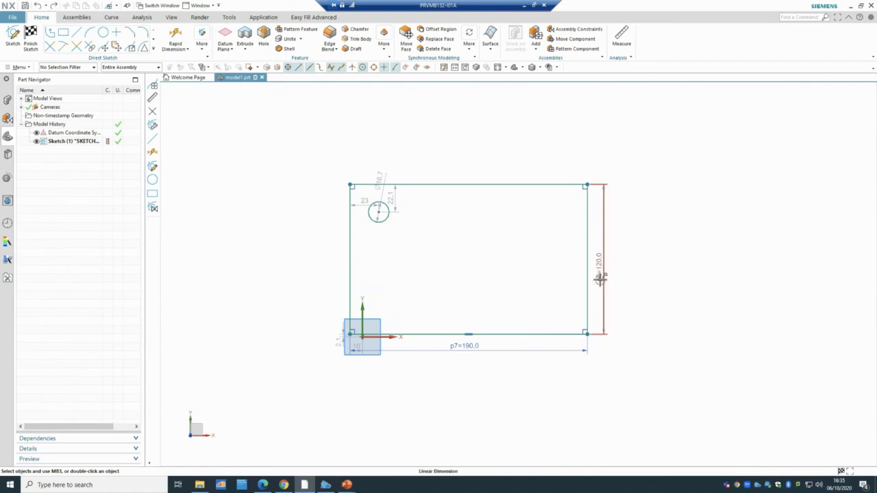
Draw a horizontal line about 148 mm long inside the rectangle below the circle, and undo it.
scroll(624, 311, "down", 2)
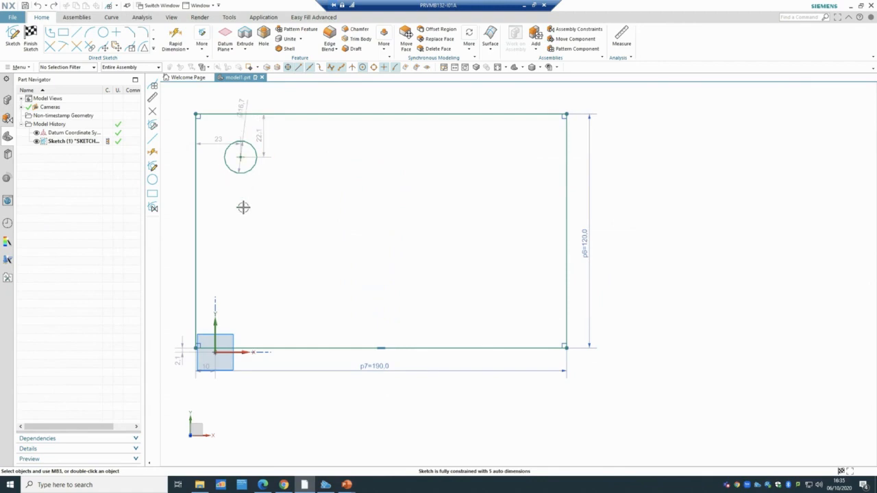
scroll(252, 205, "down", 2)
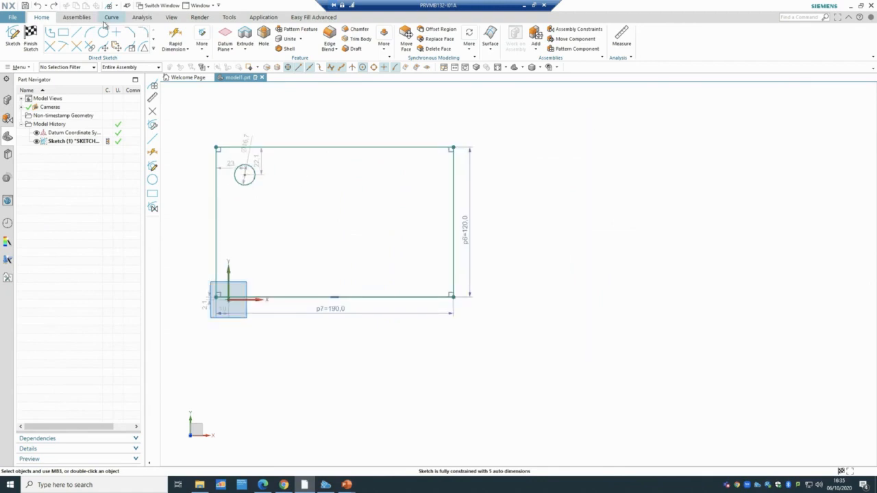
left_click(76, 32)
left_click(240, 232)
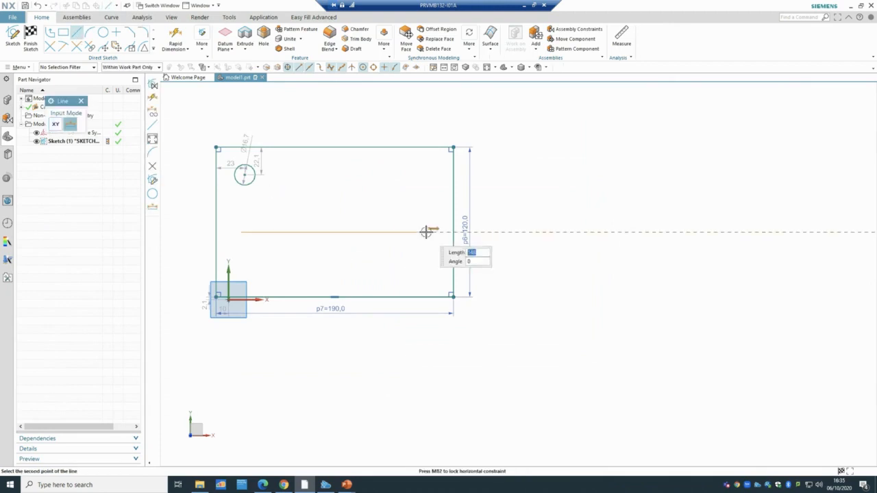
left_click(426, 232)
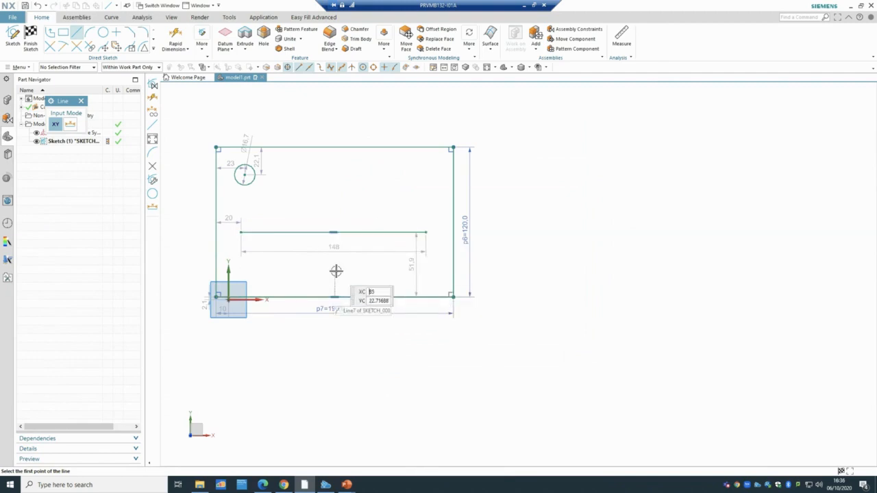
key("ctrl+z")
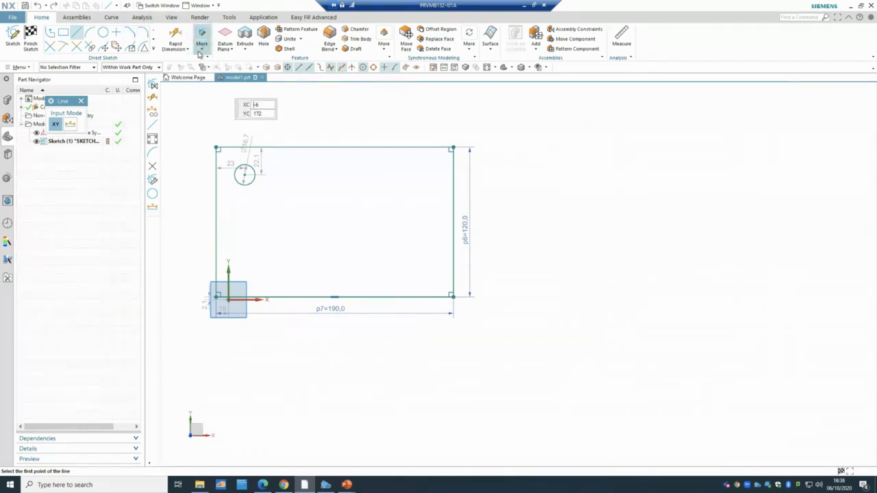
Turn off Continuous Auto Dimensioning and draw a horizontal line inside the rectangle below the circle.
left_click(200, 51)
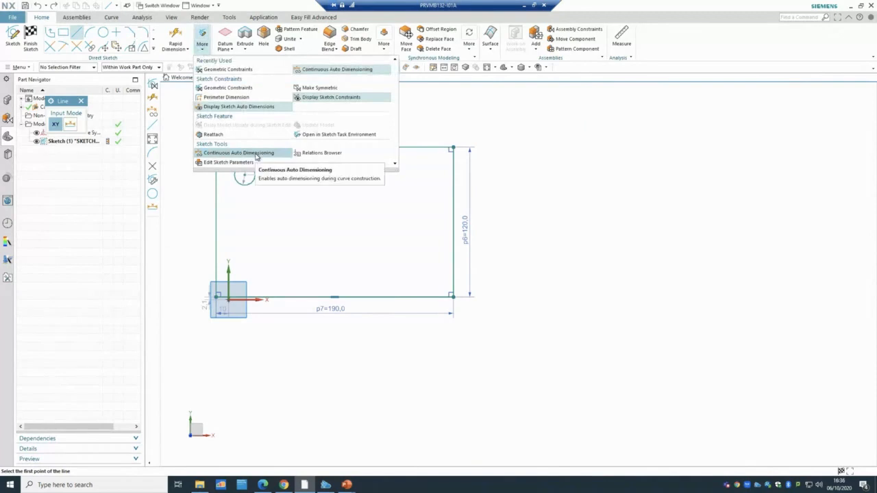
left_click(256, 155)
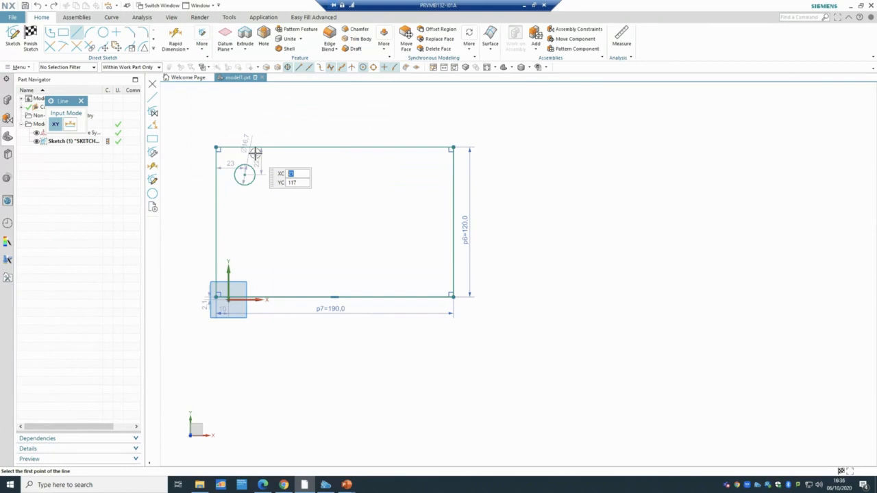
left_click(240, 230)
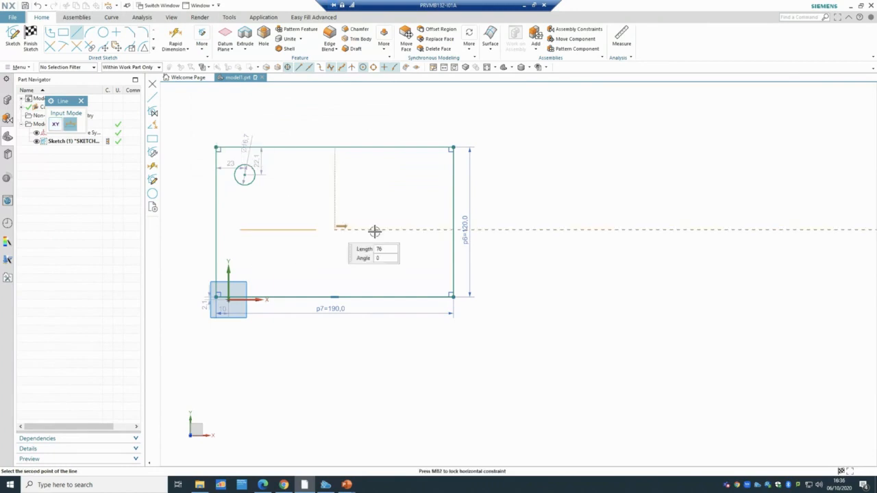
left_click(393, 229)
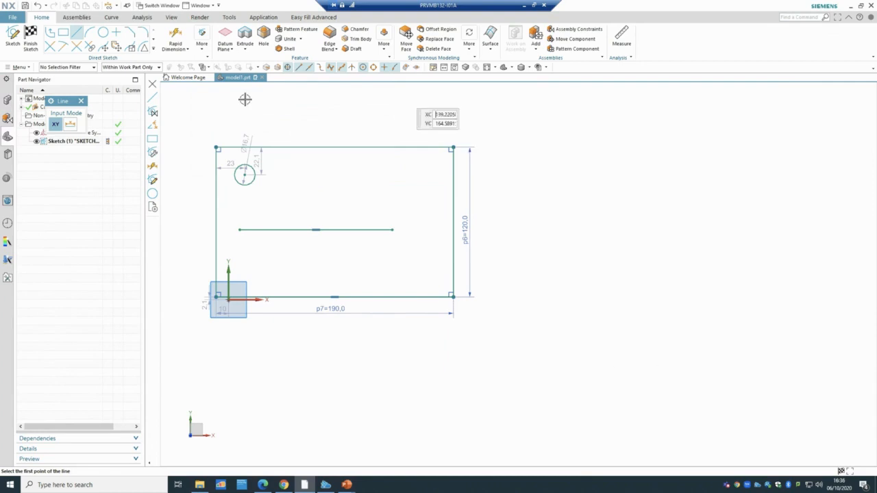
Finish the sketch, reopen it for editing from the model history, and exit it again.
left_click(30, 42)
left_click(67, 141)
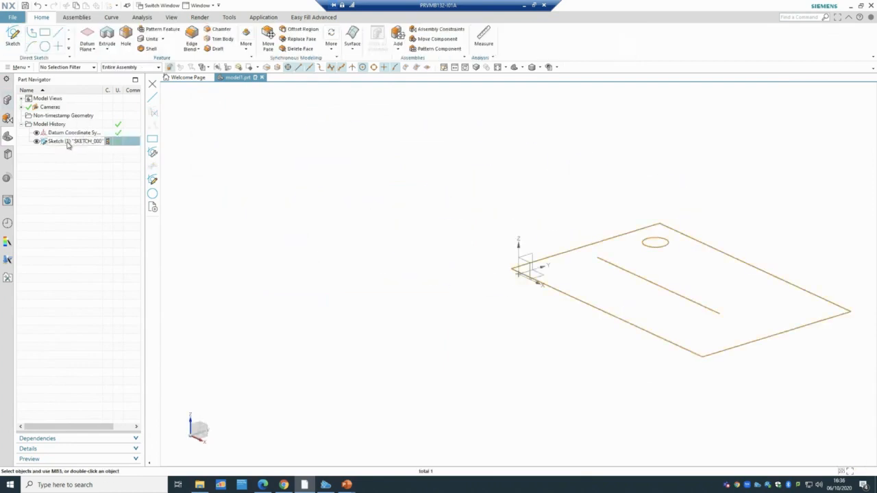
right_click(66, 142)
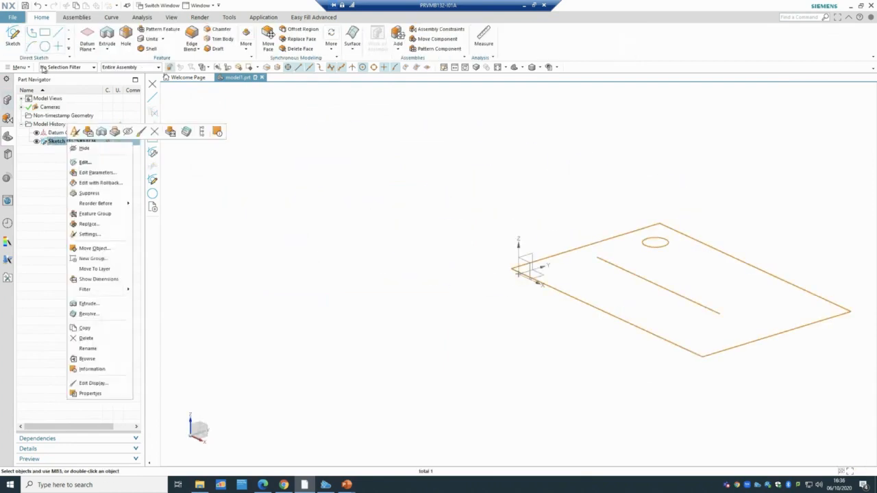
left_click(61, 147)
left_click(76, 145)
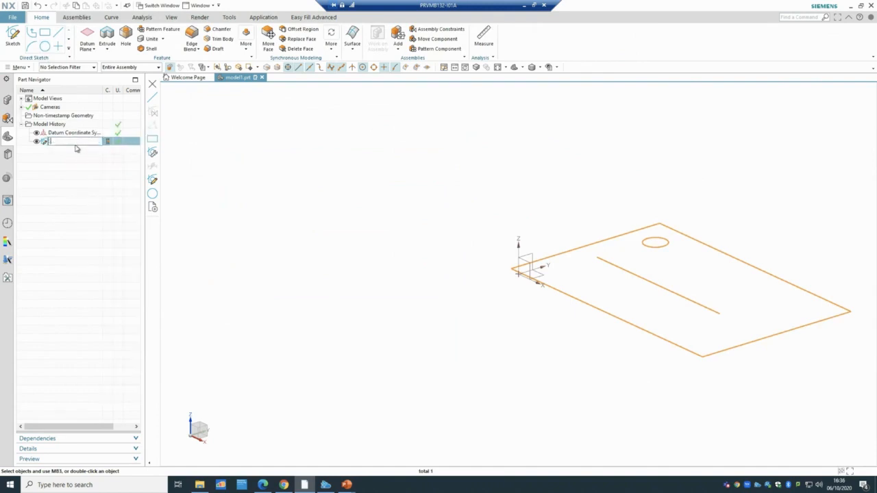
left_click(51, 170)
double_click(57, 142)
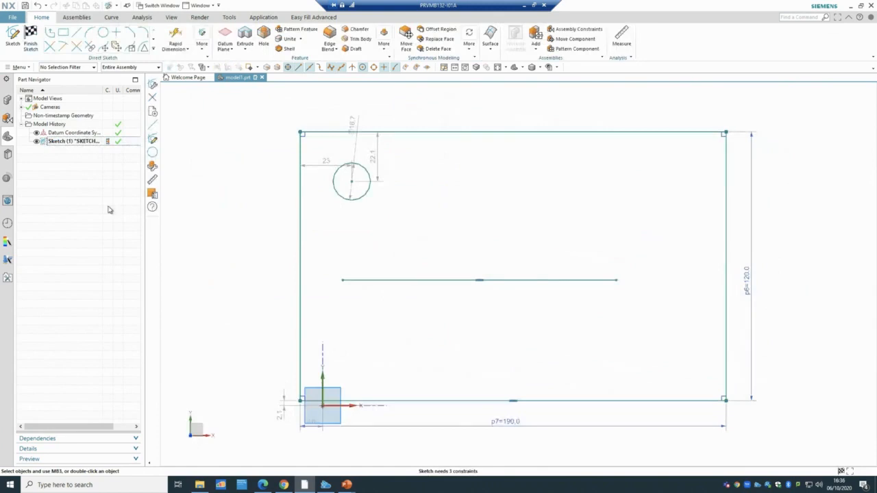
left_click(31, 38)
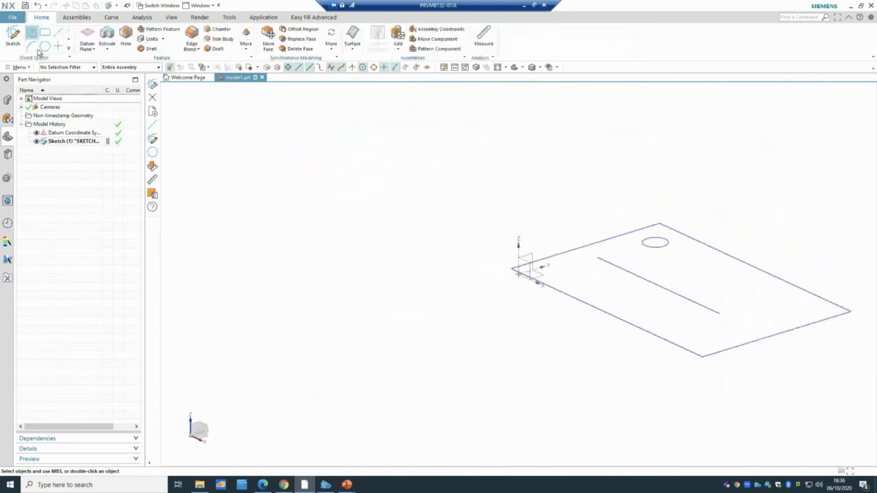
Delete the finished sketch from the model history.
right_click(75, 142)
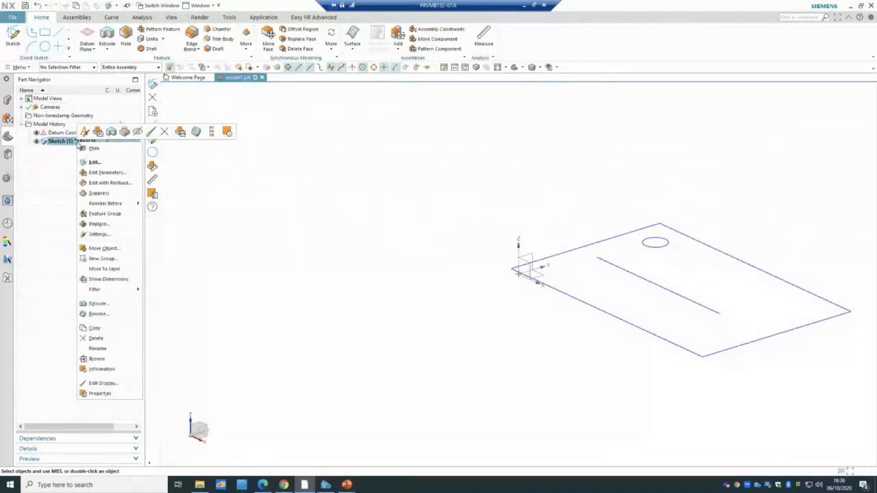
left_click(108, 359)
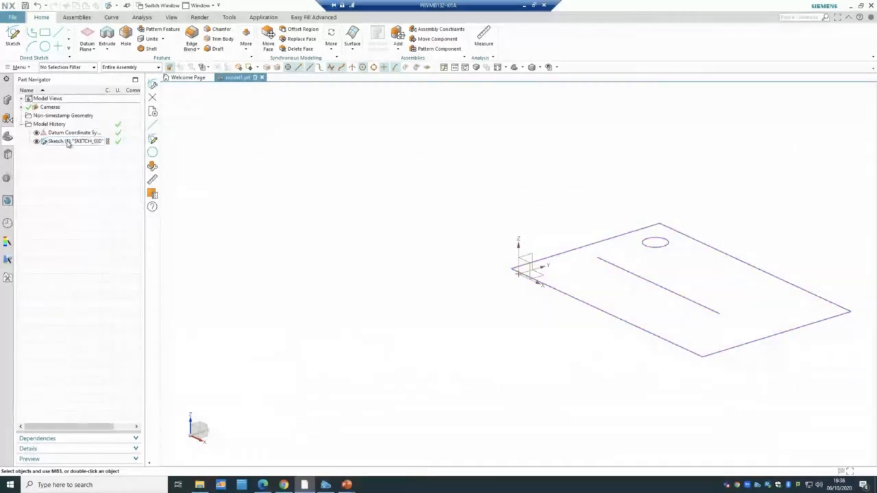
right_click(68, 142)
left_click(86, 337)
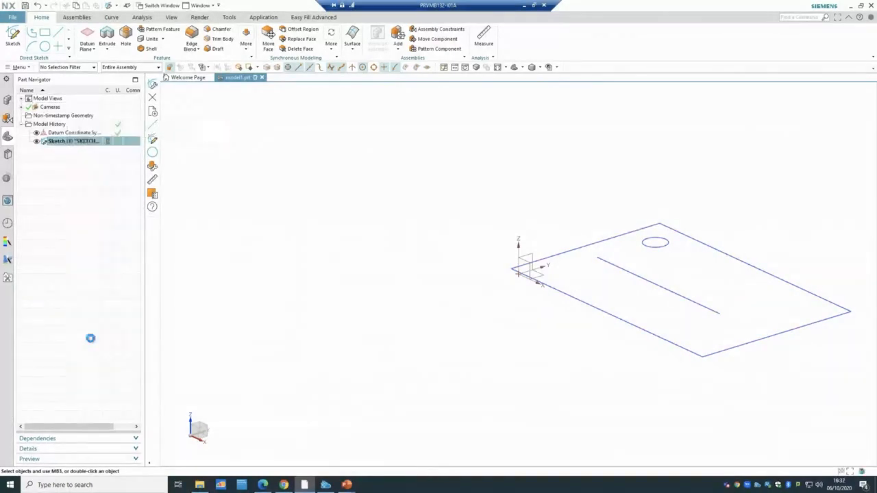
Create a new sketch on the XY plane and turn off Continuous Auto Dimensioning for it.
left_click(13, 37)
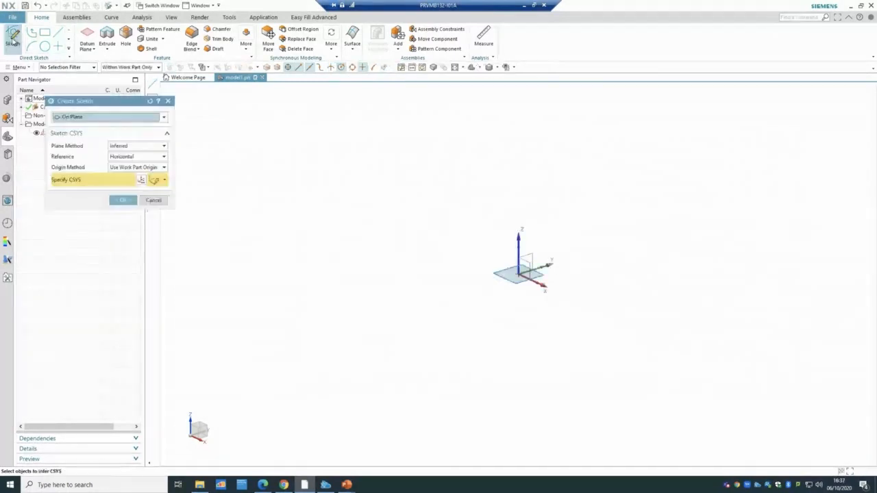
left_click(128, 199)
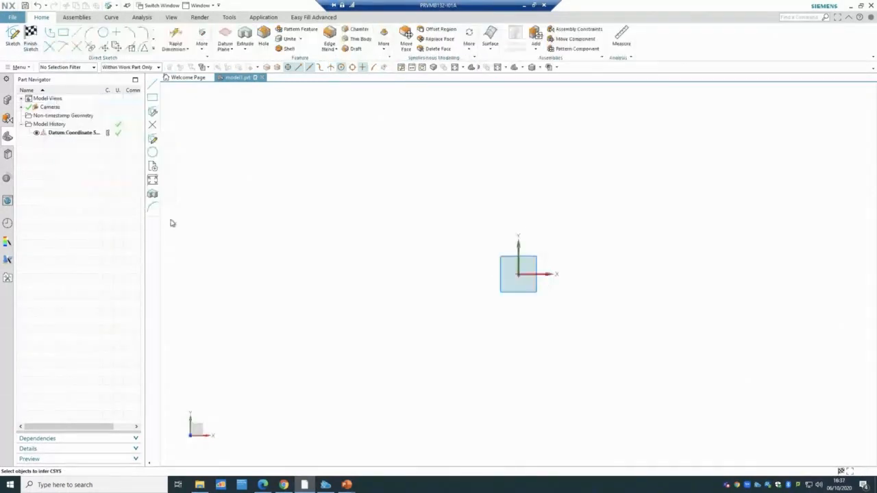
left_click(199, 47)
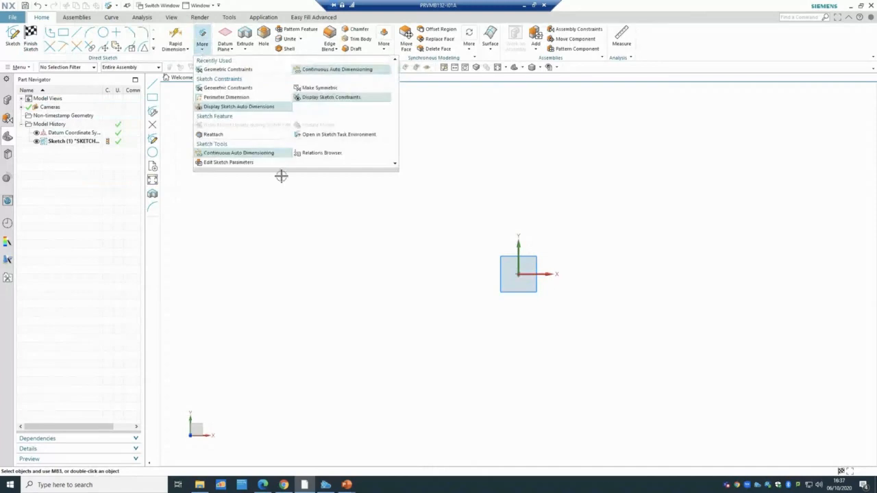
left_click(252, 153)
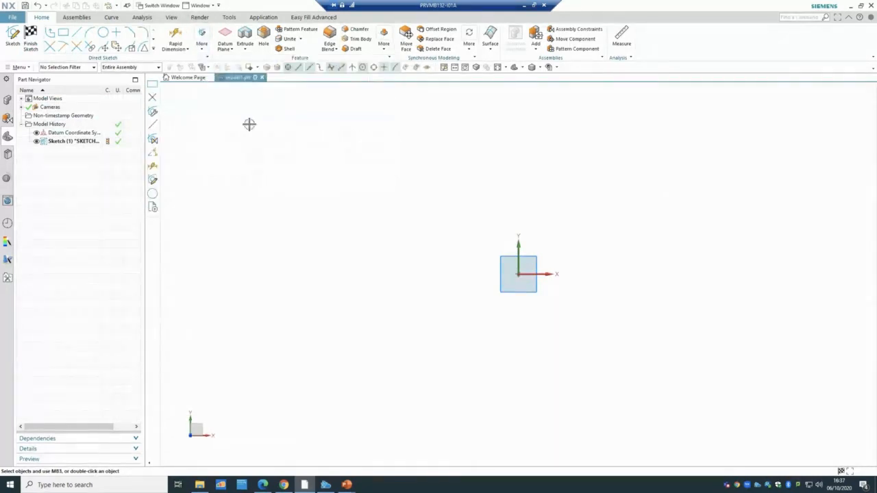
Draw a two-corner rectangle from the sketch origin into the positive X and Y quadrant, about 94 mm high.
left_click(62, 36)
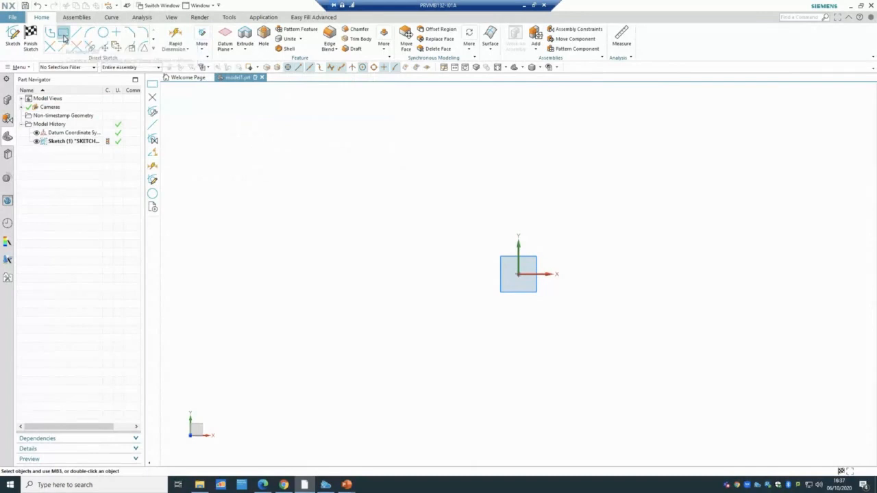
left_click(518, 276)
left_click(800, 126)
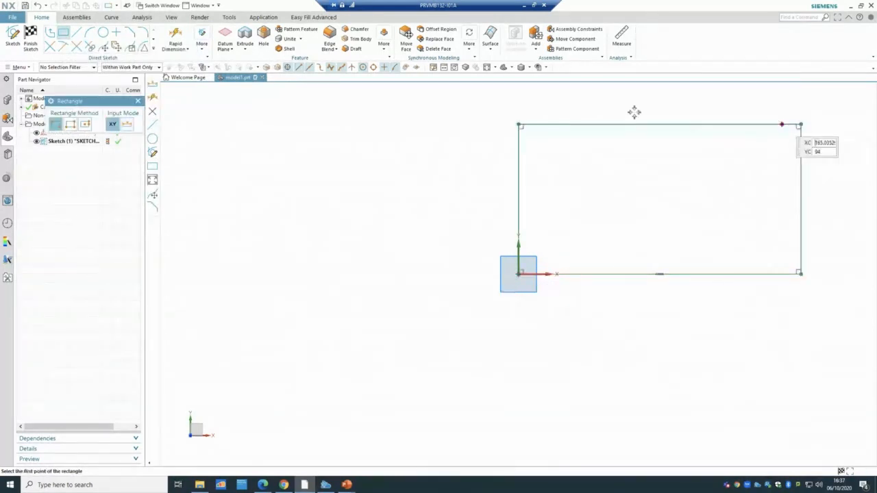
key("Escape")
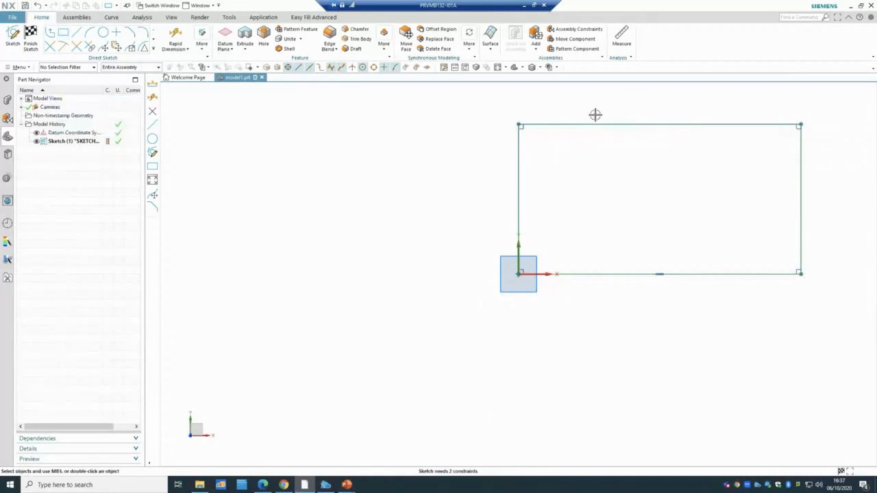
Move the rectangle's top and right edges freely to resize it to about 162 mm wide.
mouse_move(595, 127)
left_mouse_down()
mouse_move(594, 80)
mouse_move(593, 161)
mouse_move(587, 117)
left_mouse_up()
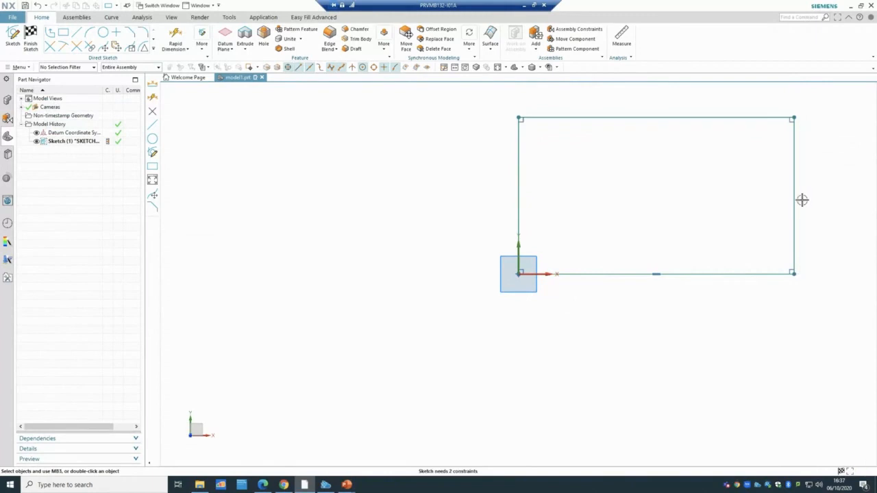
left_click_drag(797, 199, 857, 196)
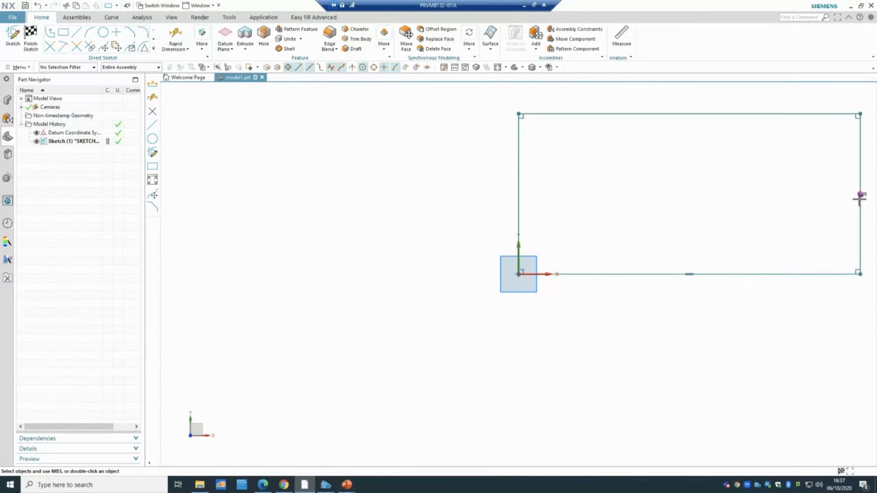
left_click_drag(797, 201, 777, 202)
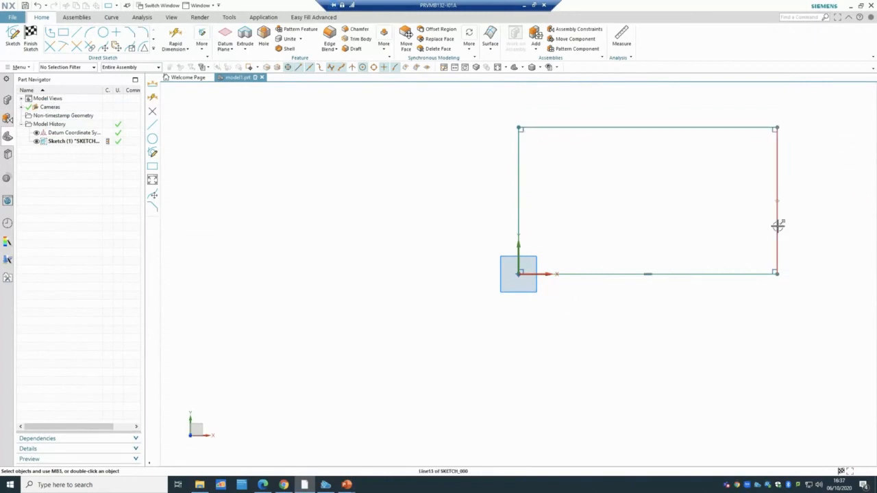
left_click(551, 127)
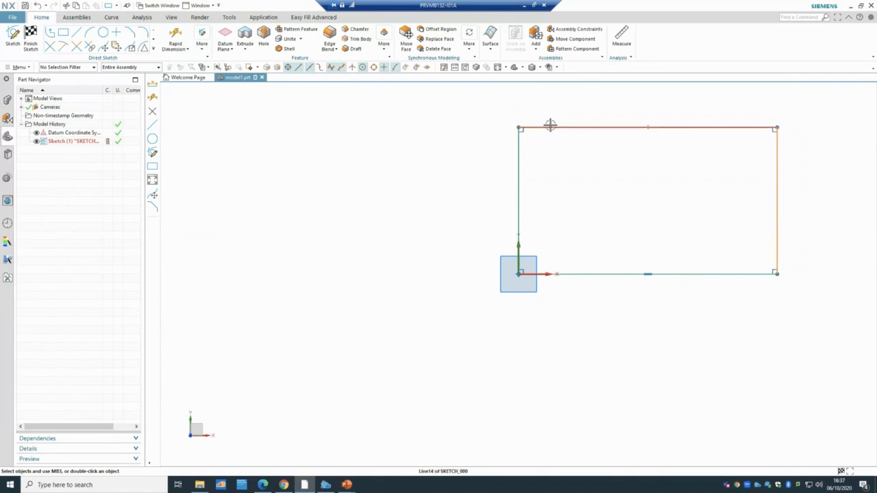
key("Escape")
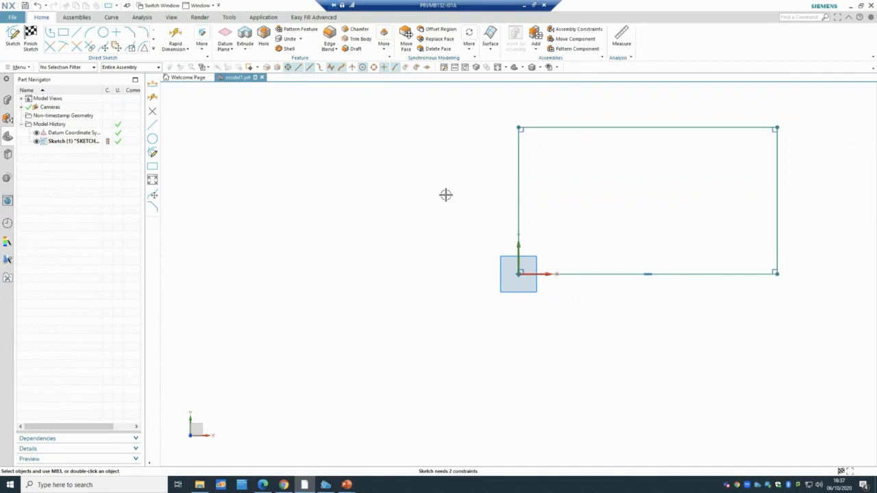
Examine the sketch's Inferred Constraints and Dimensions settings in Customer Defaults, including the auto dimensioning options, and cancel without changes.
scroll(726, 176, "up", 3)
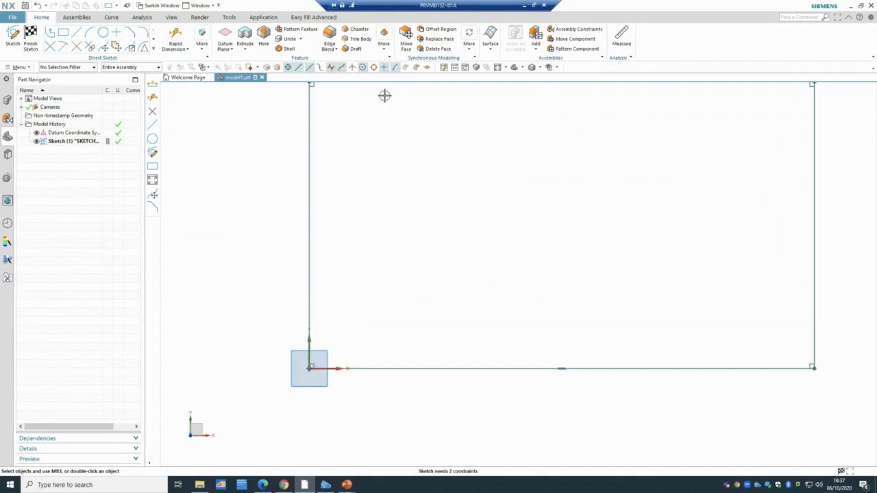
scroll(353, 113, "down", 1)
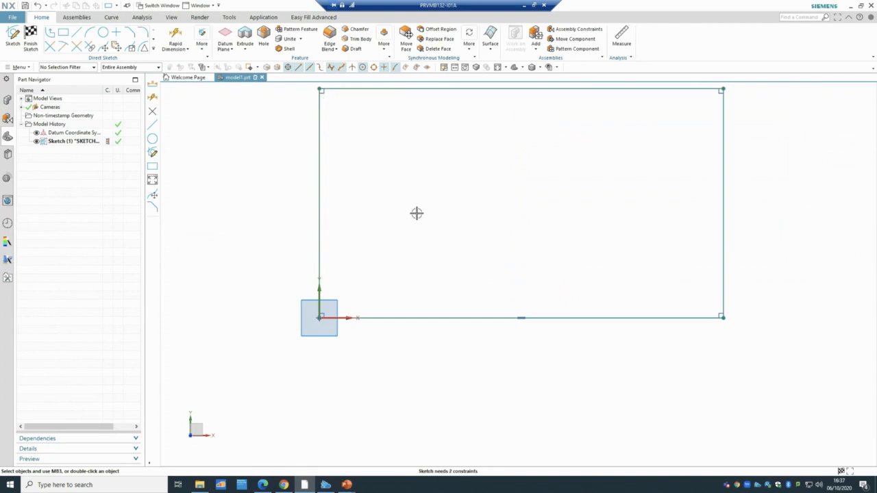
left_click(203, 46)
left_click(17, 67)
mouse_move(19, 79)
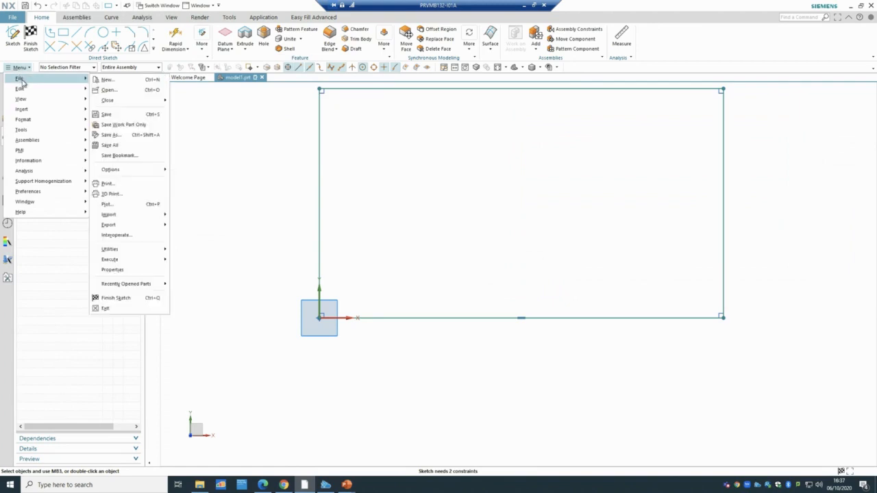
mouse_move(157, 250)
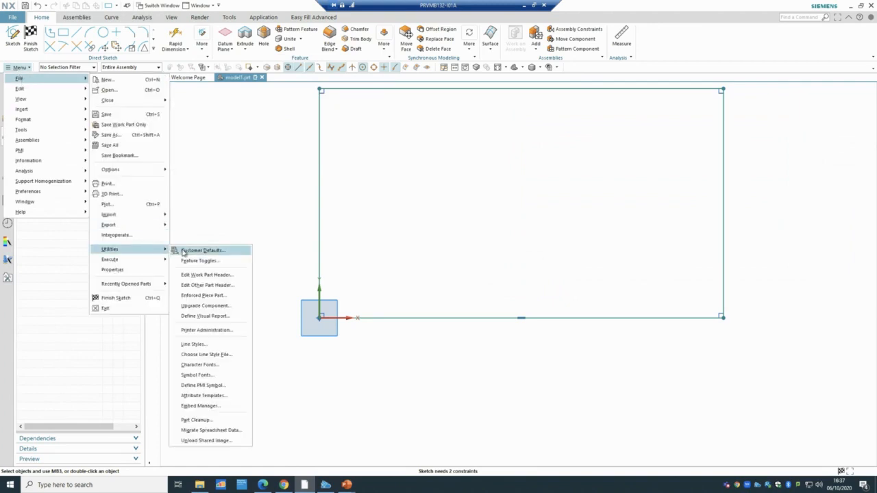
left_click(188, 251)
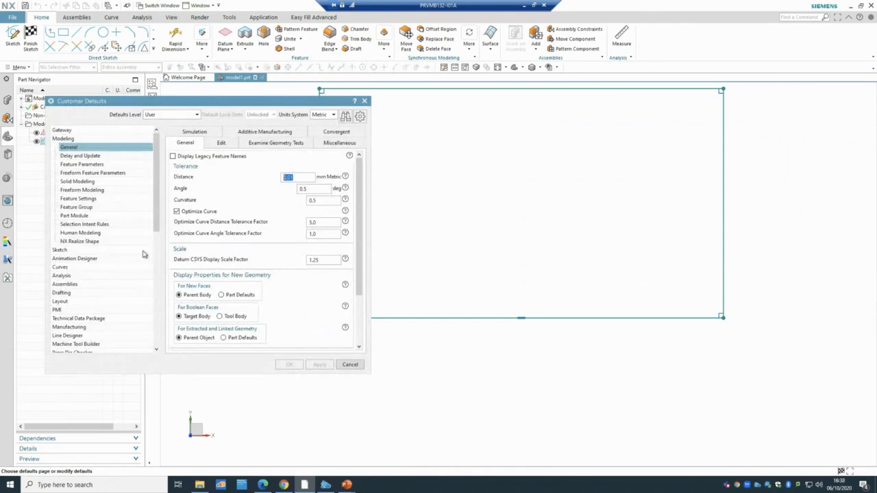
left_click(59, 251)
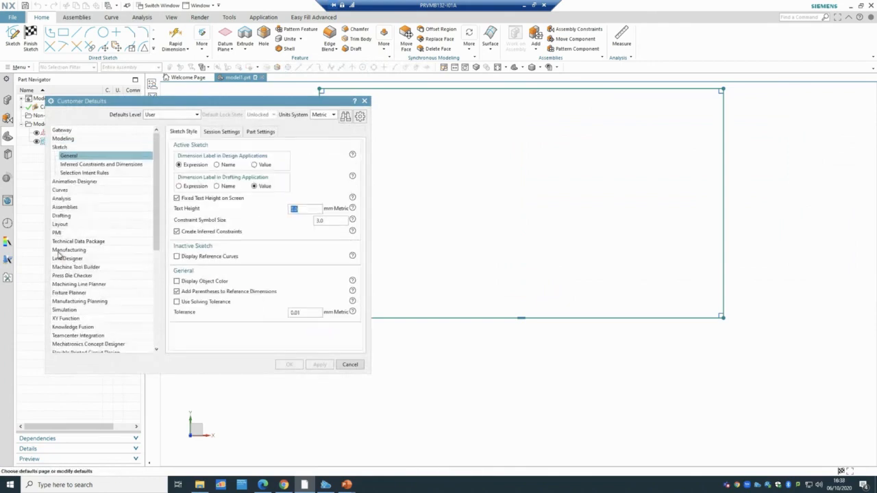
left_click(103, 167)
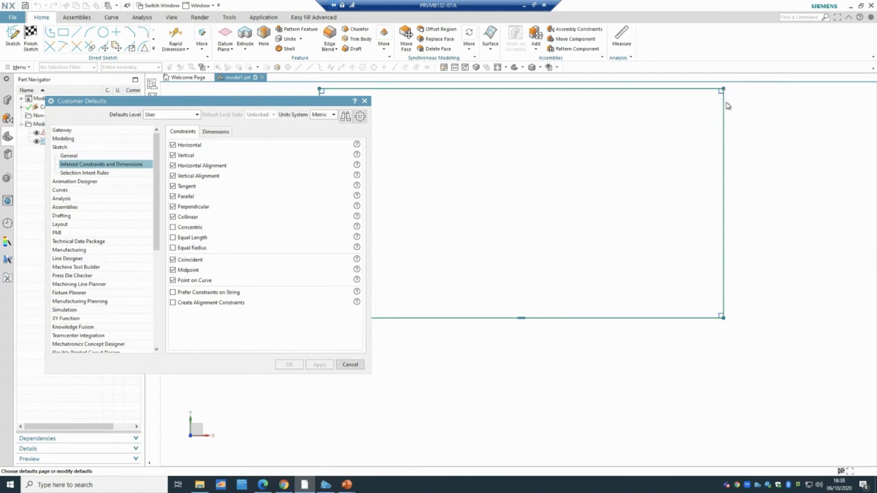
left_click(216, 132)
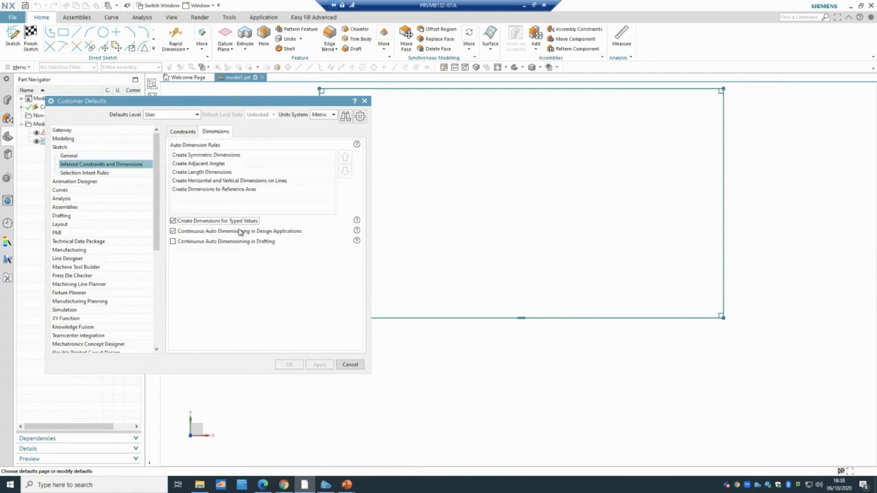
left_click(354, 364)
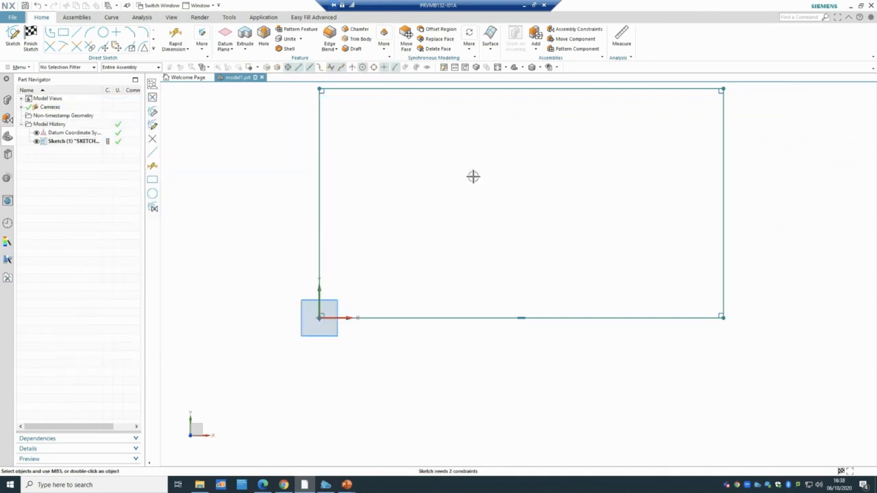
Add a Rapid Dimension to the rectangle's bottom edge, placed below it, and set the width to 150 mm.
left_click(177, 48)
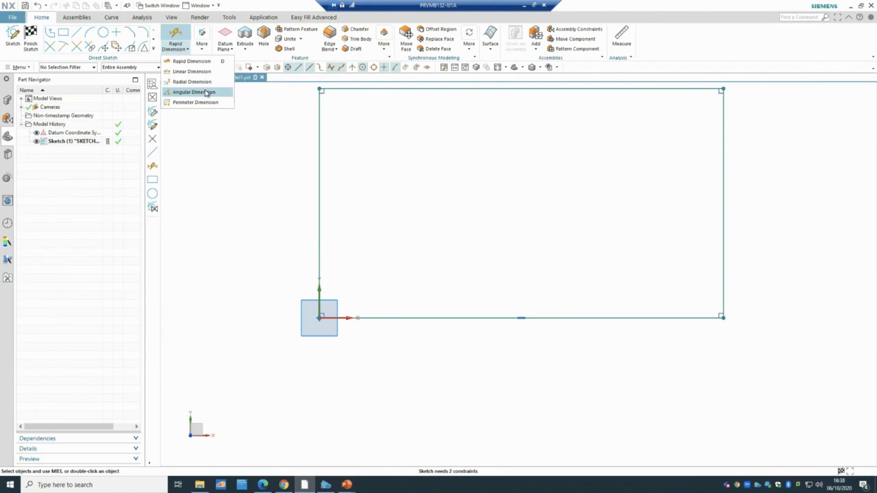
left_click(206, 93)
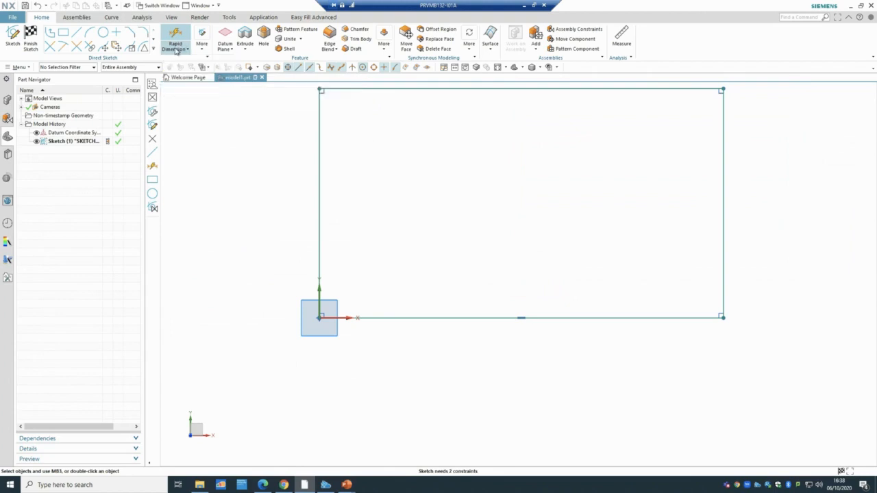
left_click(460, 317)
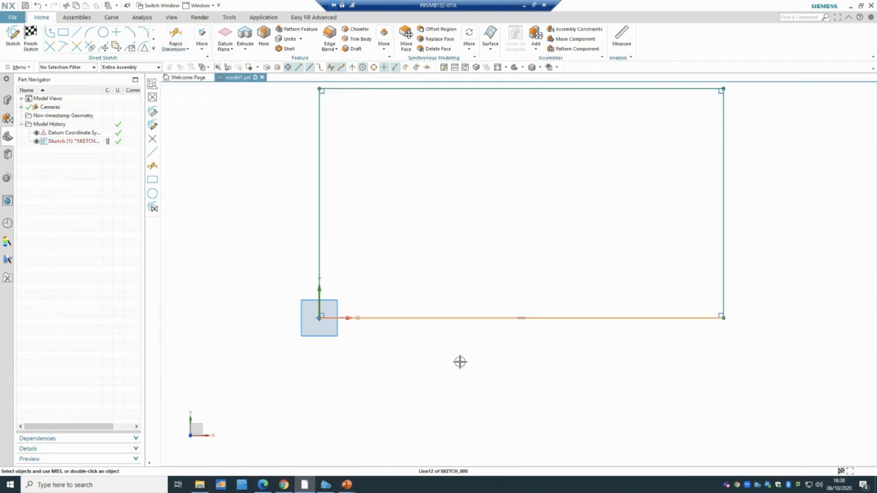
left_click(175, 36)
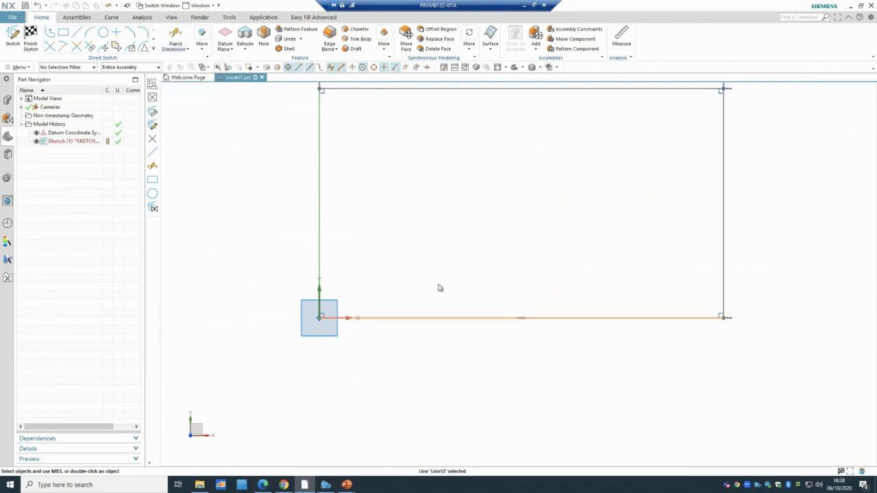
left_click(541, 398)
type("1")
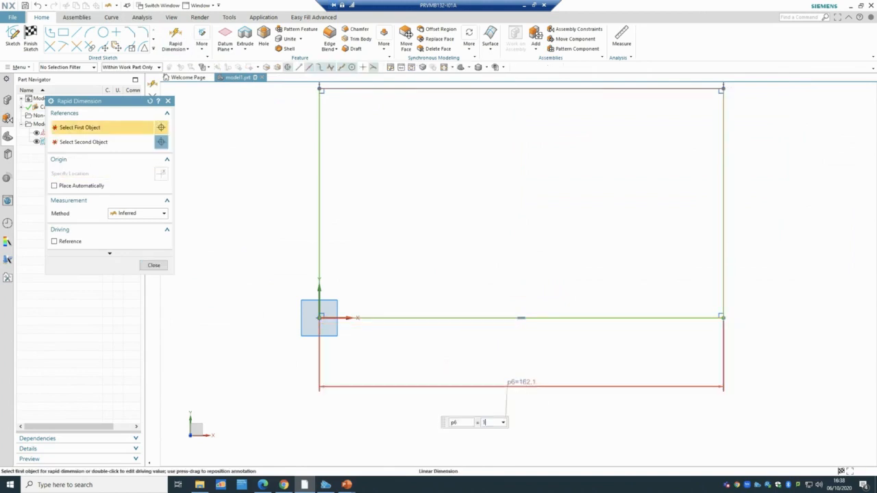
type("50")
key("Return")
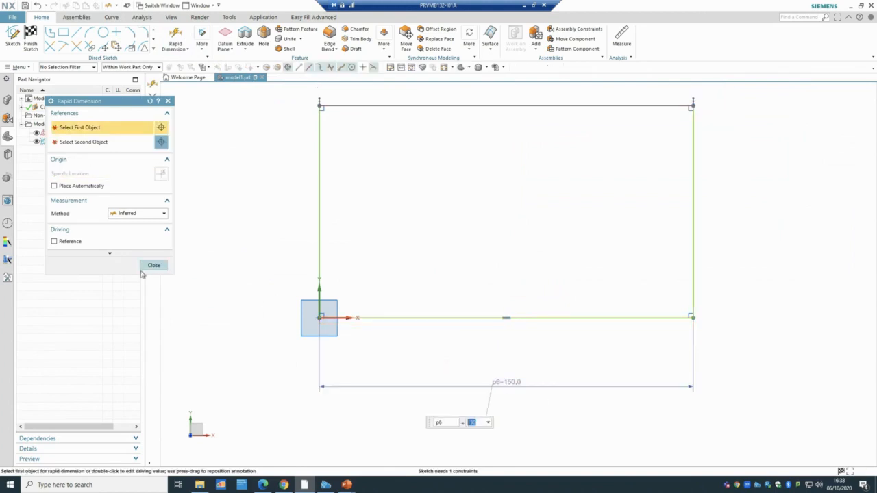
Add a Rapid Dimension to the rectangle's right edge, placed outside it, and set the height to 80 mm.
left_click(693, 210)
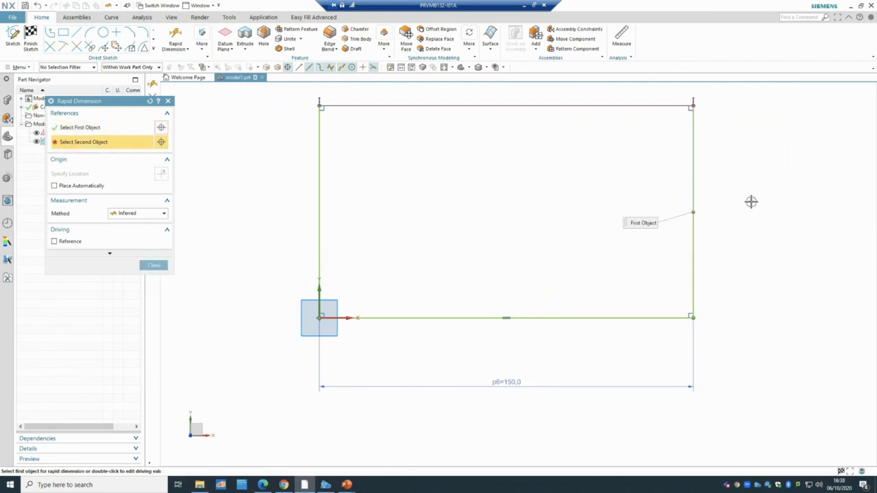
key("Escape")
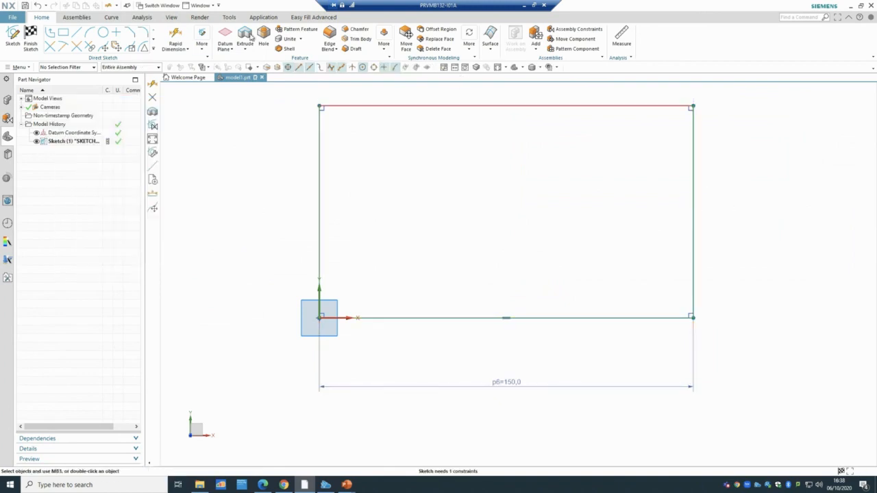
left_click(174, 38)
left_click(693, 220)
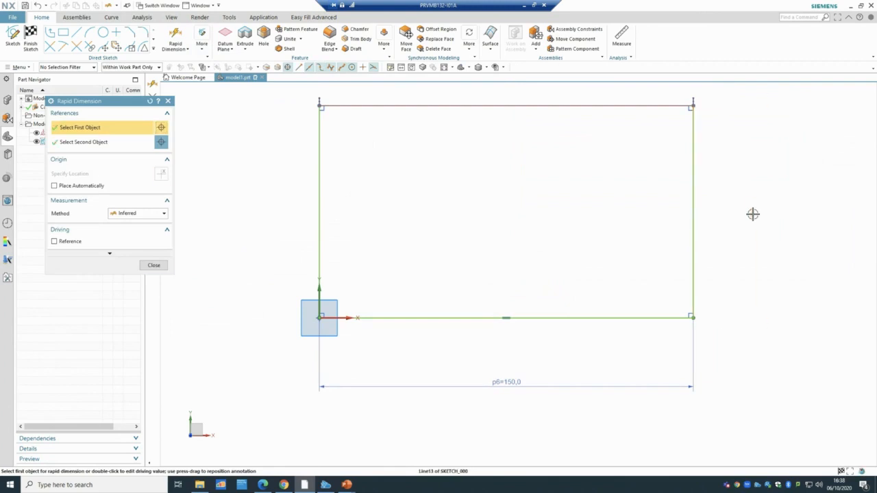
left_click(754, 213)
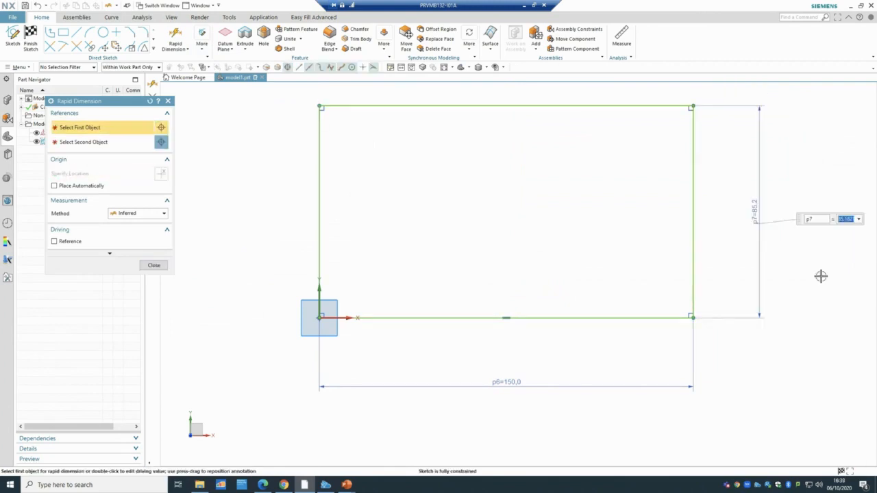
type("80")
key("Return")
key("Escape")
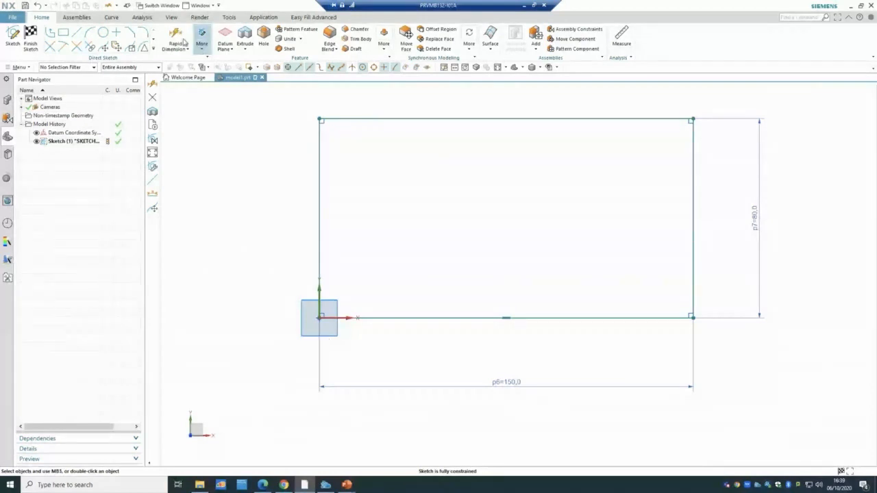
Add a redundant height dimension to the rectangle's left edge with Rapid Dimension, and delete that dimension again.
left_click(174, 36)
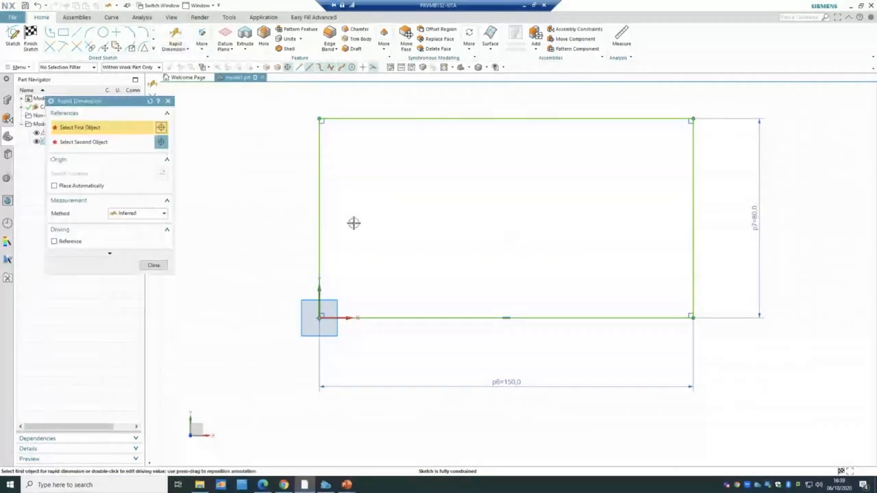
left_click(319, 206)
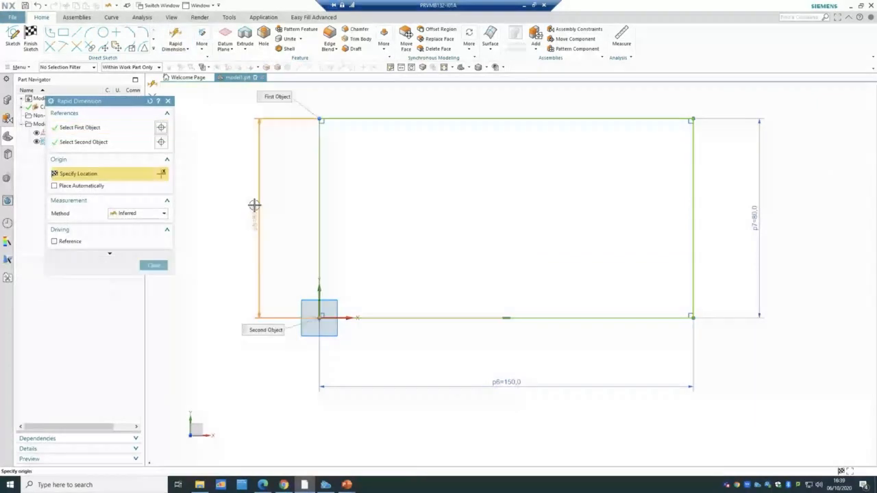
left_click(255, 205)
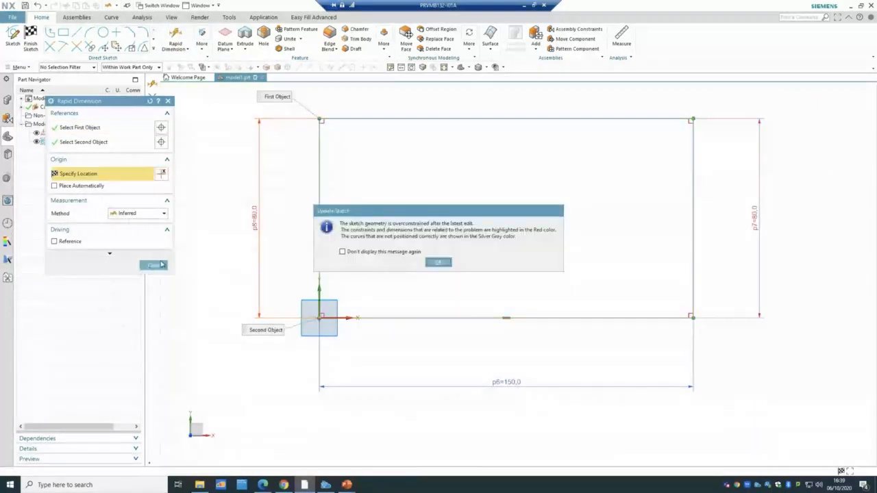
left_click(439, 262)
left_click(159, 268)
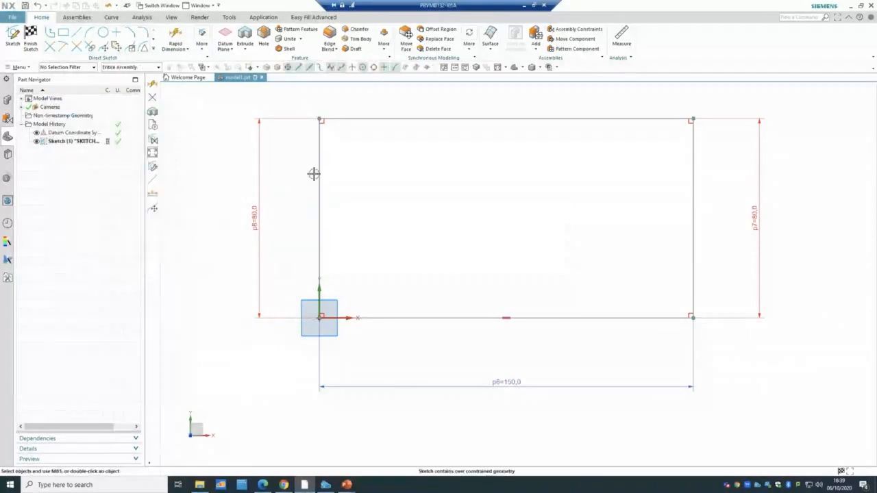
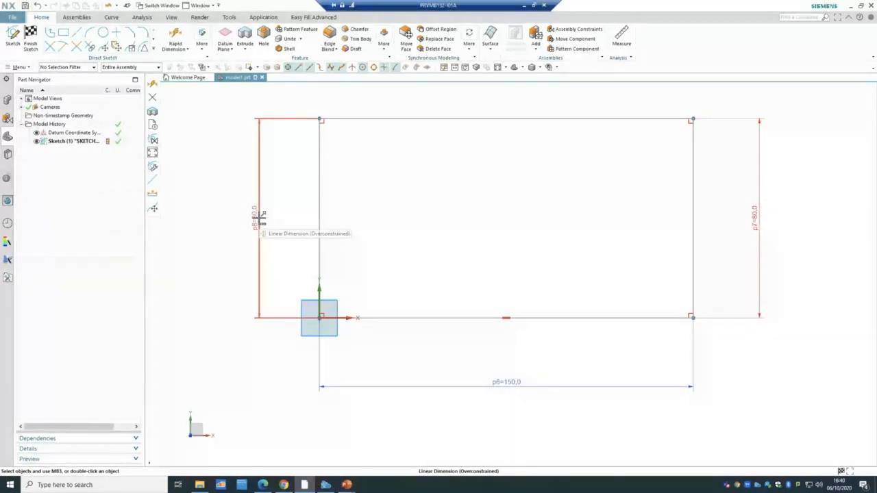
right_click(260, 218)
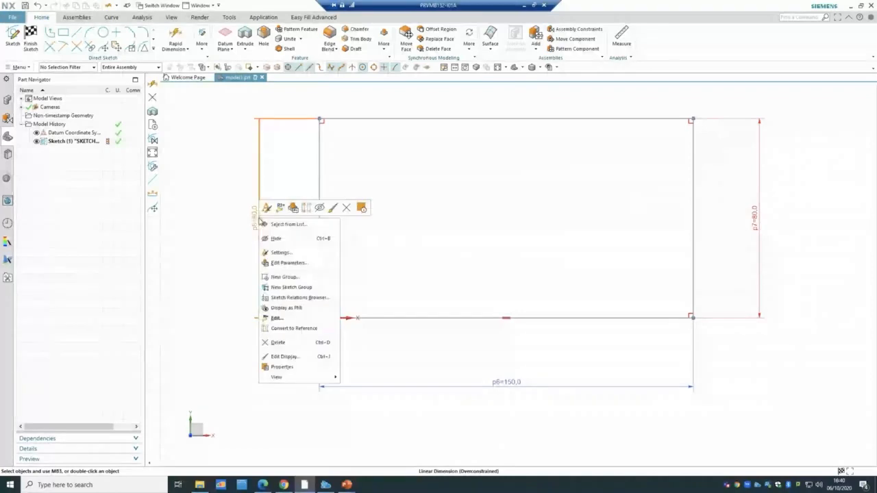
left_click(278, 342)
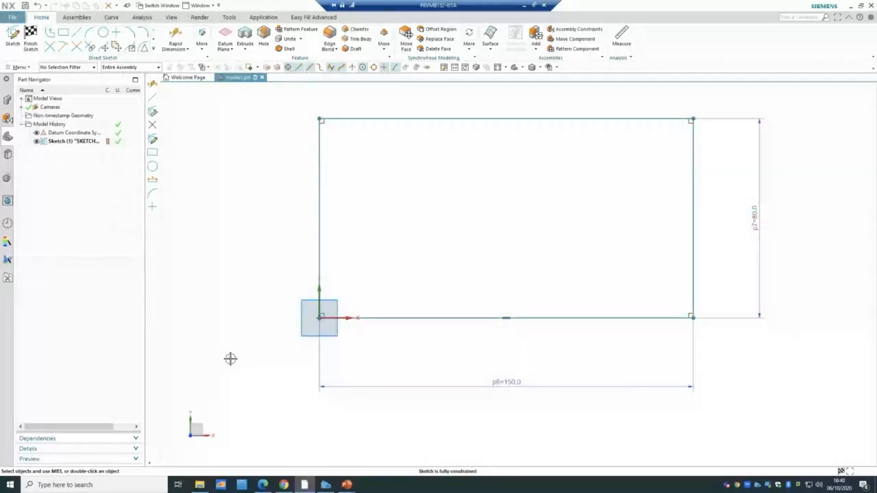
Delete the dimension on the rectangle's right edge and move the top edge slightly upward to a height of about 80.2 mm.
right_click(758, 217)
left_click(775, 342)
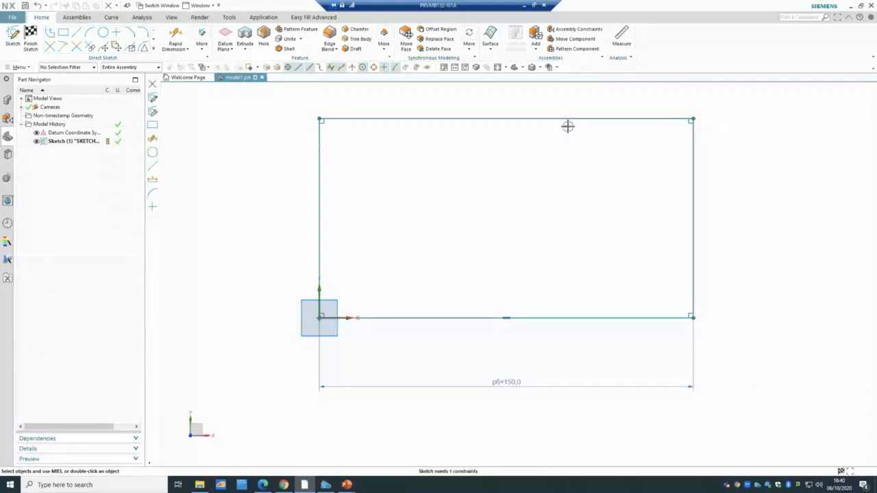
mouse_move(518, 120)
left_mouse_down()
mouse_move(511, 219)
mouse_move(528, 204)
mouse_move(520, 118)
left_mouse_up()
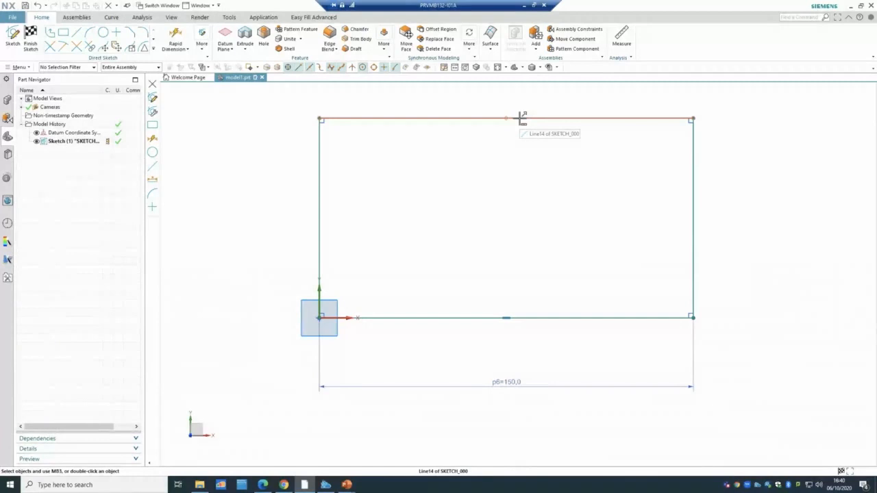
Add a Rapid Dimension for the height on the rectangle's right edge, placed outside it, accepting the height as drawn.
left_click(181, 48)
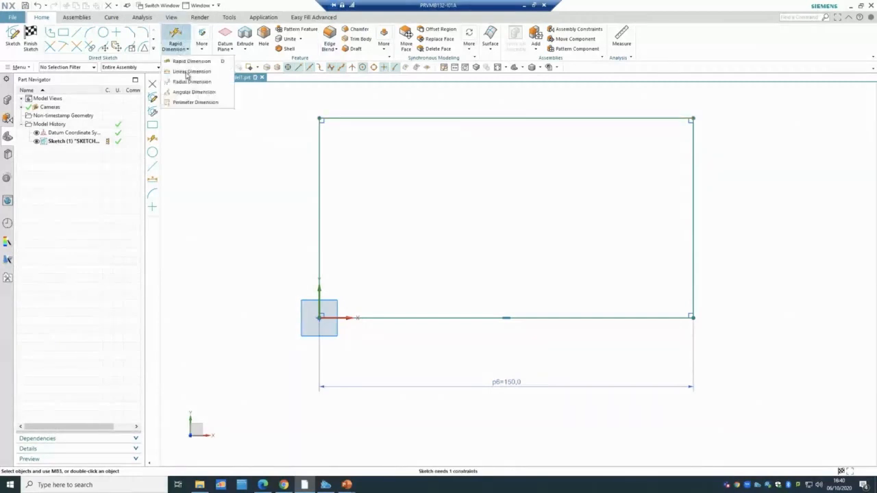
left_click(191, 61)
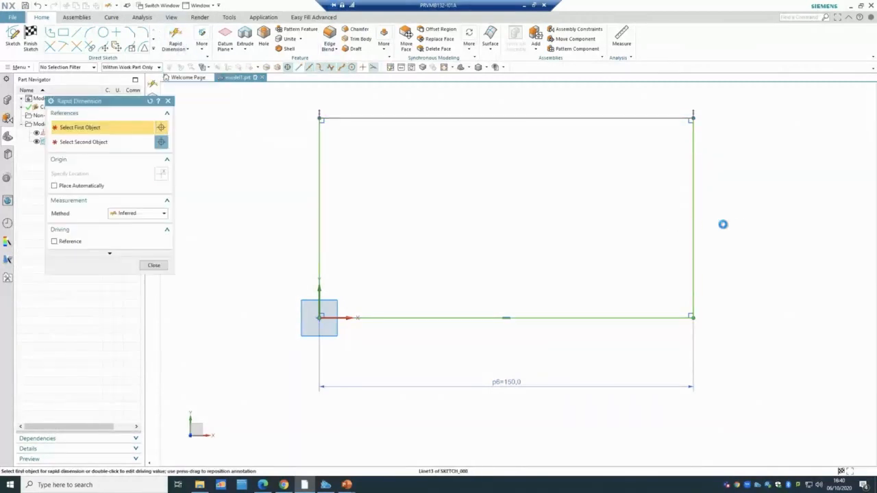
left_click(692, 219)
left_click(746, 205)
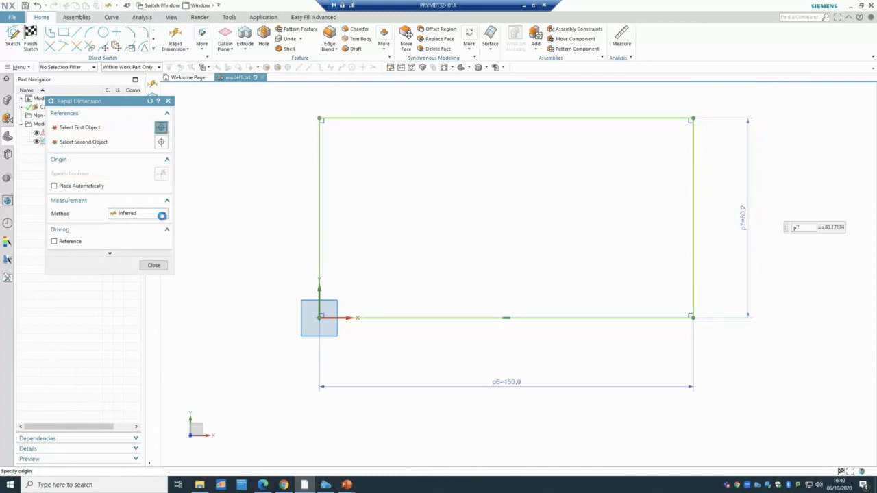
left_click(155, 265)
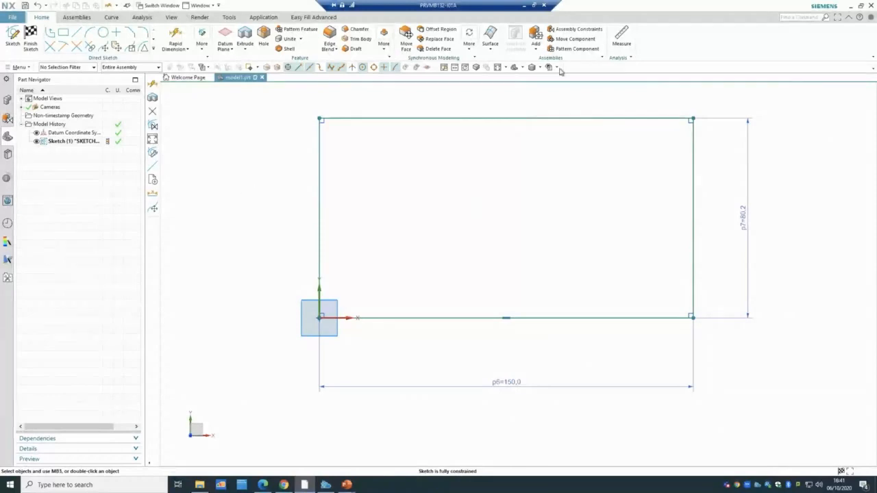
Measure between the rectangle's top and bottom edges, viewing the maximum distance and returning to the minimum distance.
left_click(617, 42)
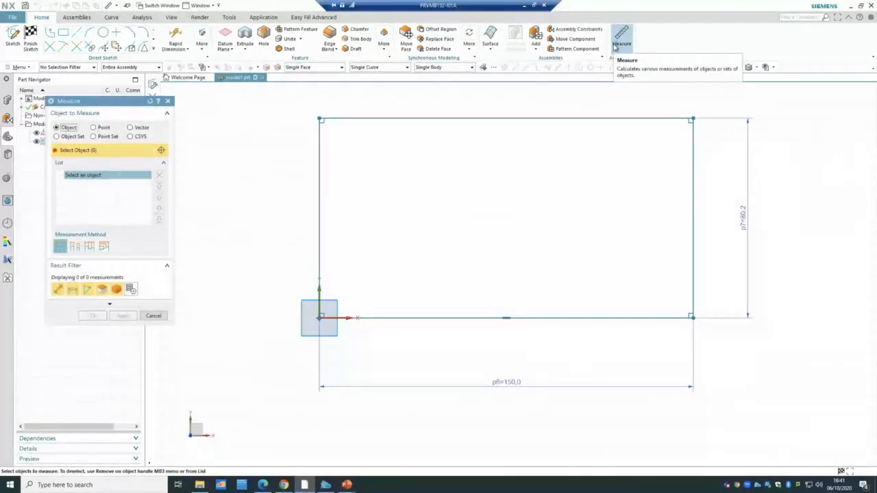
left_click(407, 115)
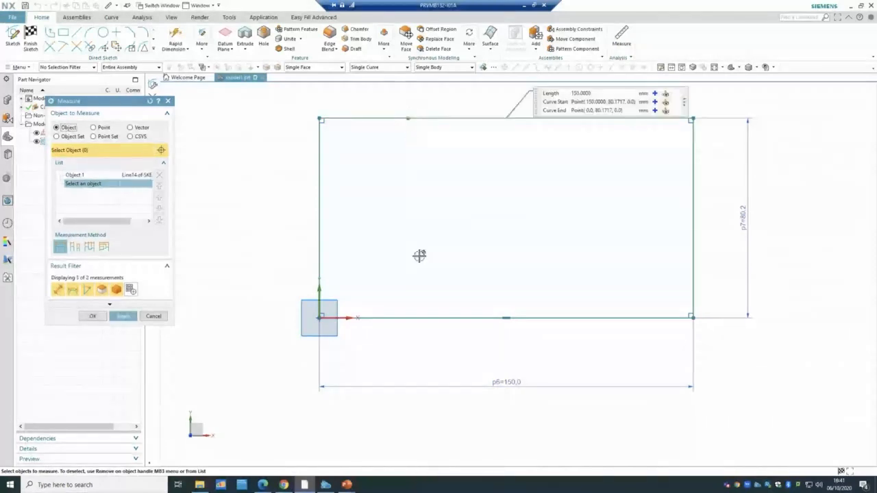
left_click(409, 318)
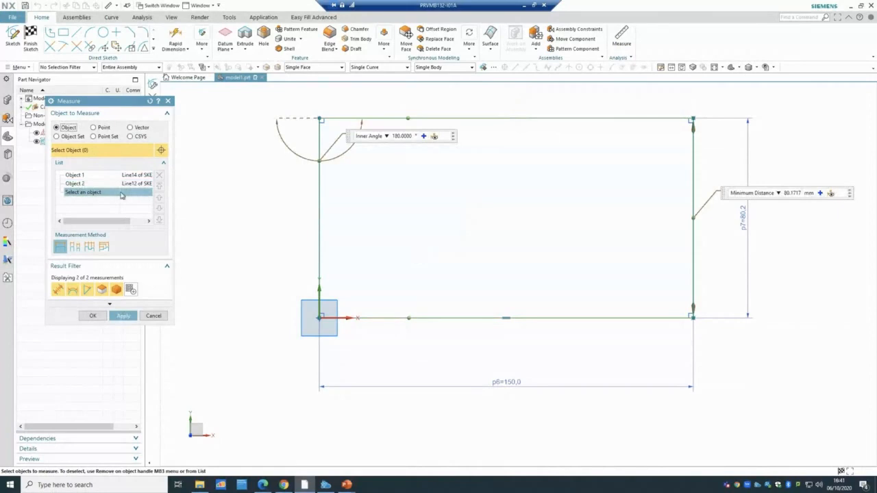
left_click(769, 194)
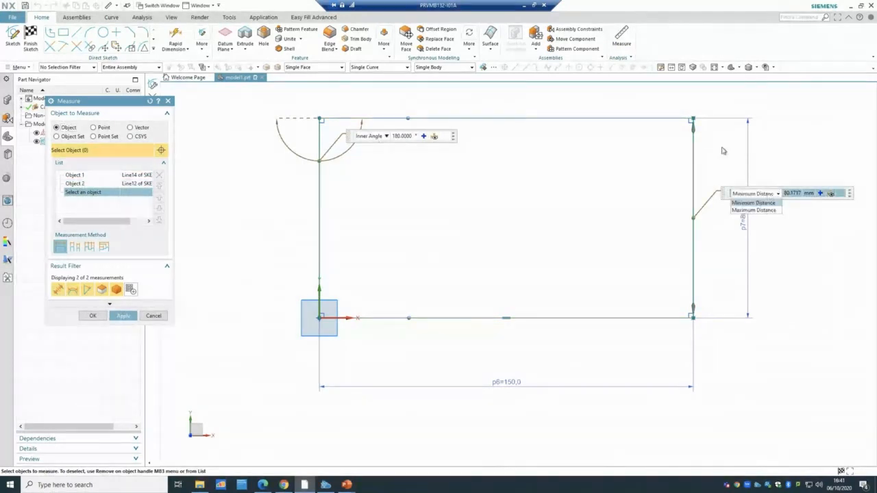
left_click(759, 210)
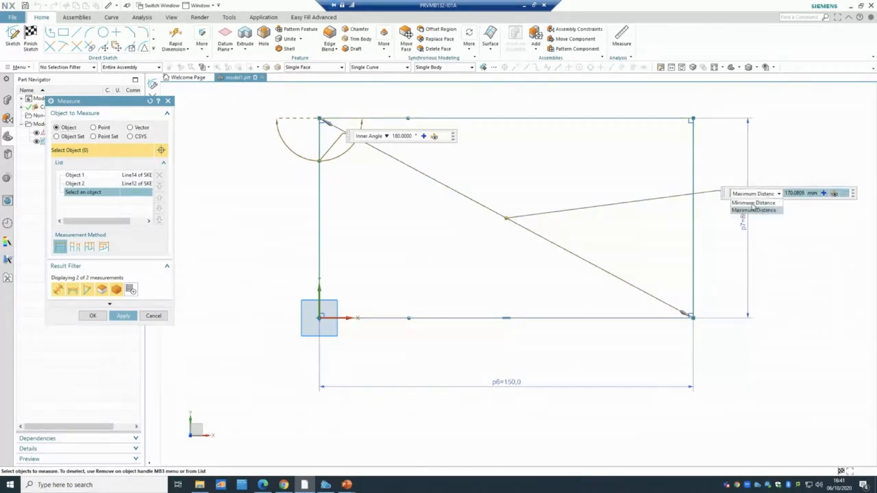
left_click(753, 204)
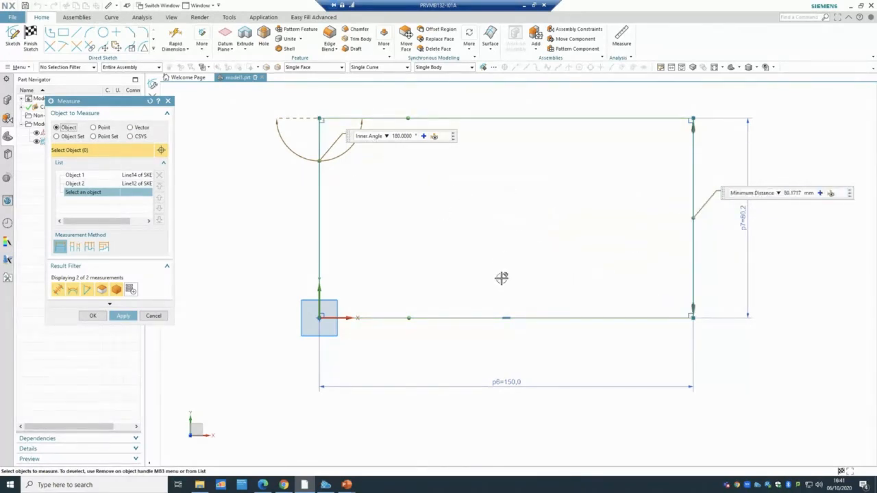
View the outer angle between the two measured edges, and cancel the measurement.
left_click(374, 139)
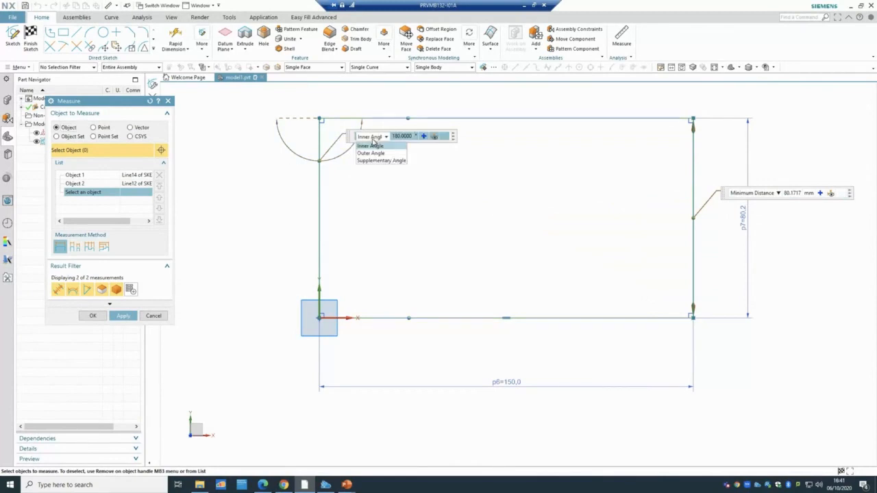
left_click(372, 153)
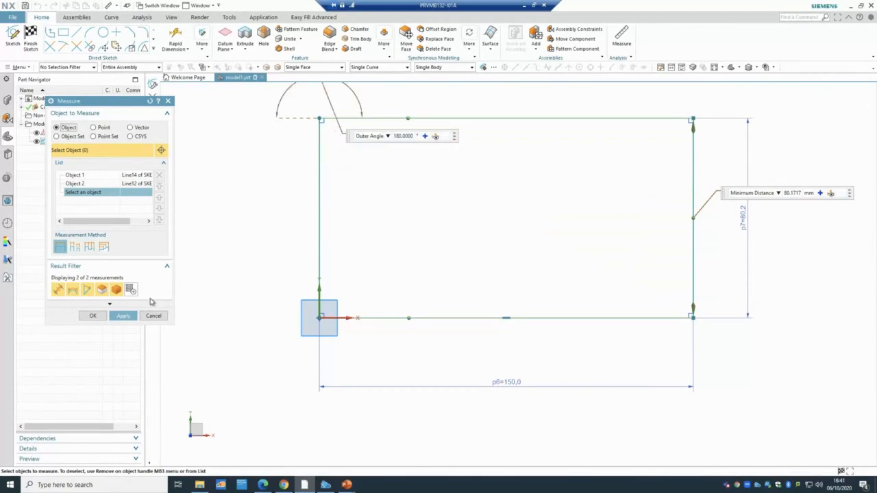
left_click(152, 316)
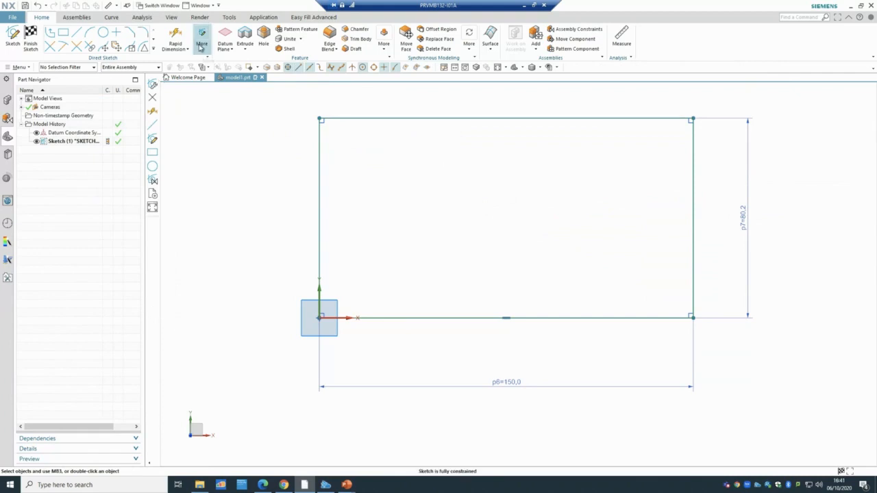
Look over the rectangle's corners and the constraint types offered in Geometric Constraints, including Perpendicular, without applying any.
scroll(303, 92, "up", 3)
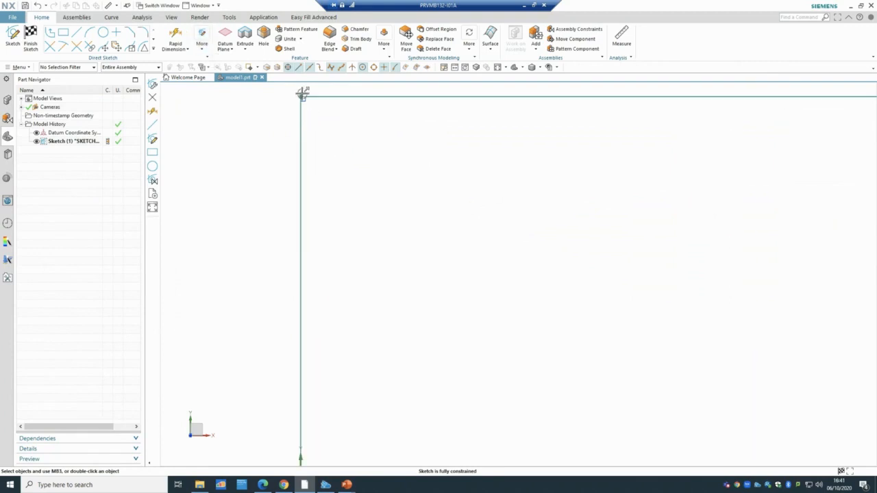
scroll(317, 215, "down", 3)
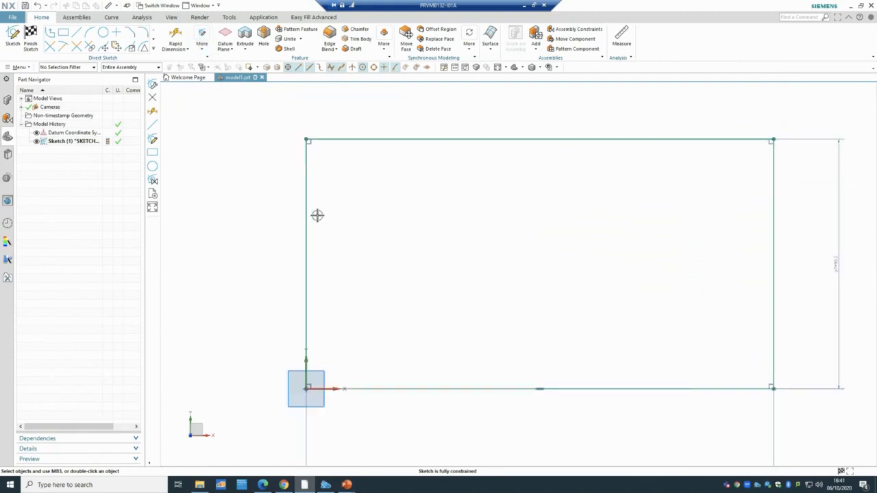
scroll(318, 215, "down", 1)
scroll(497, 212, "up", 1)
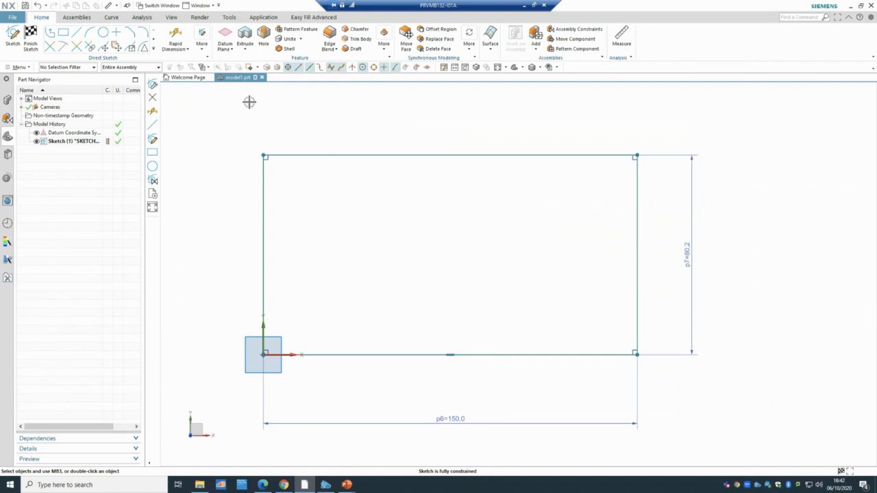
left_click(202, 45)
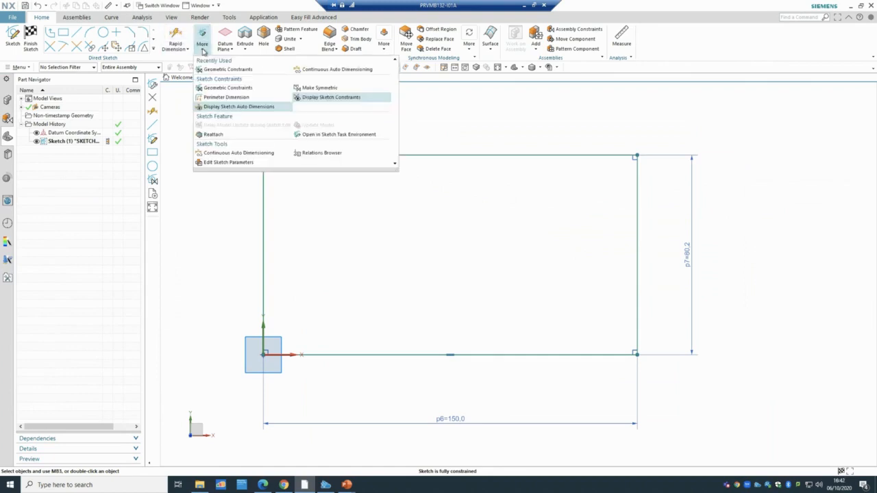
left_click(222, 88)
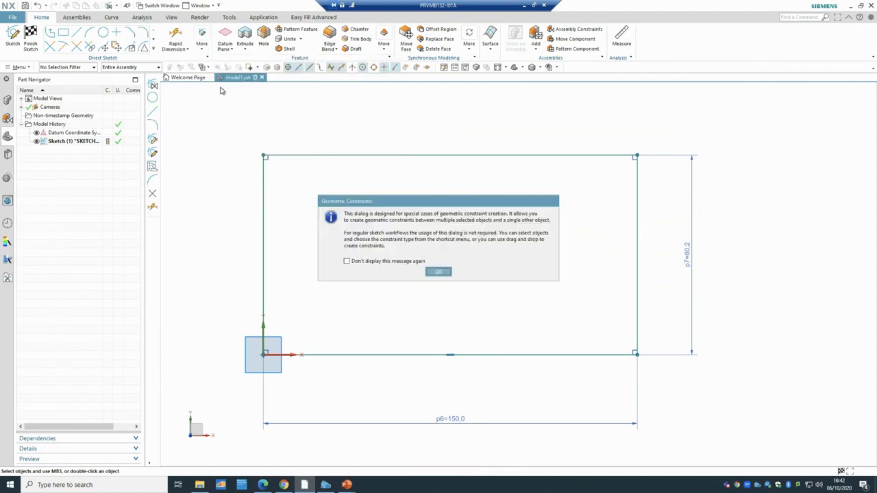
left_click(439, 272)
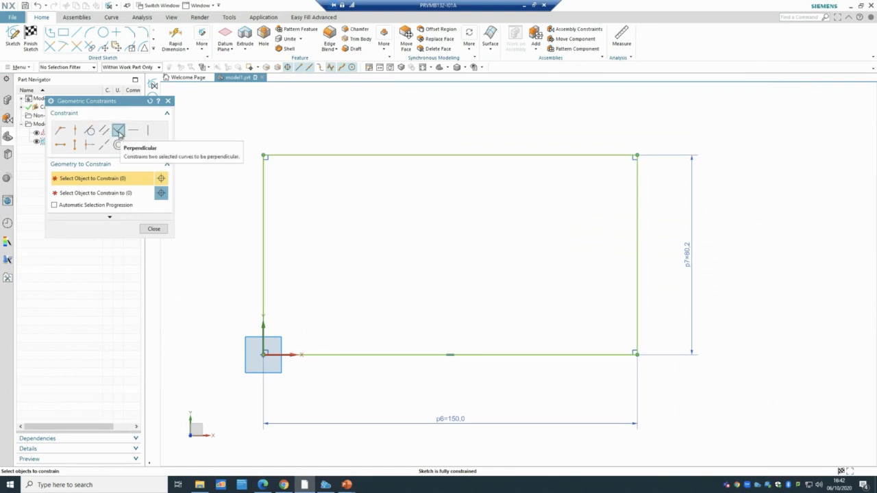
left_click(153, 228)
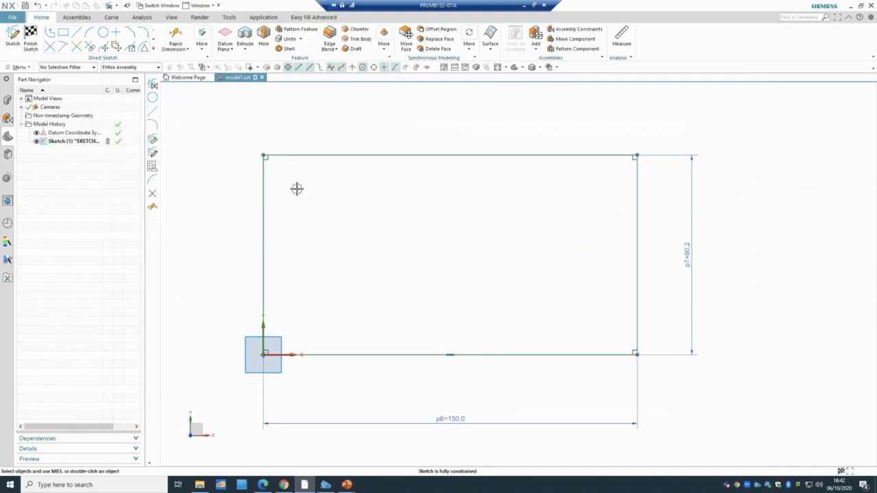
Inspect the perpendicular constraint at the rectangle's upper-left corner in the Sketch Relations Browser, highlighting Line14 and Line15 in turn.
scroll(278, 184, "up", 3)
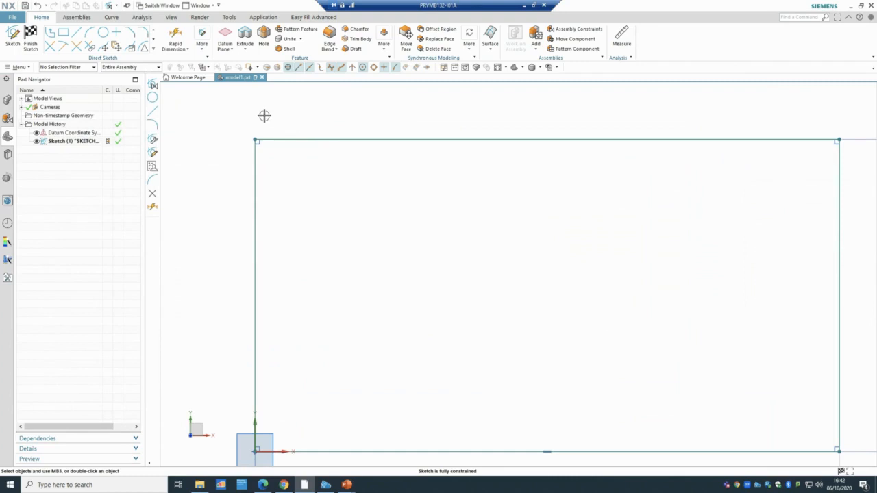
scroll(253, 147, "up", 1)
right_click(243, 175)
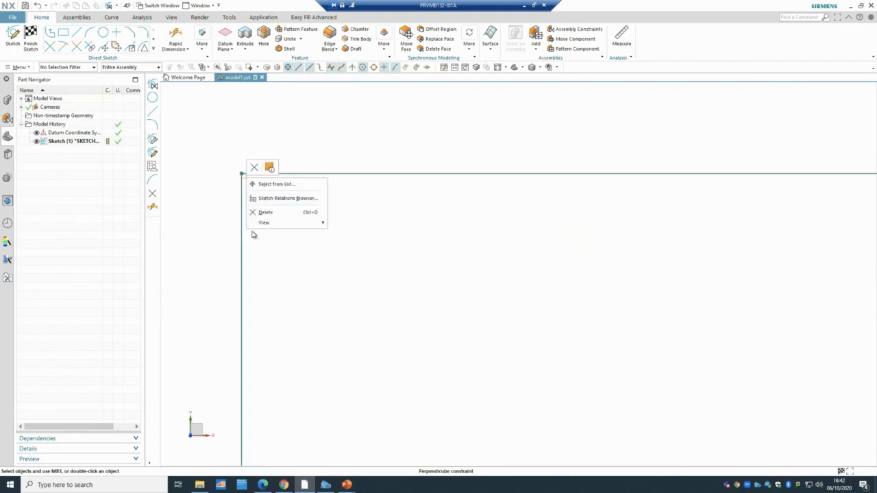
left_click(300, 199)
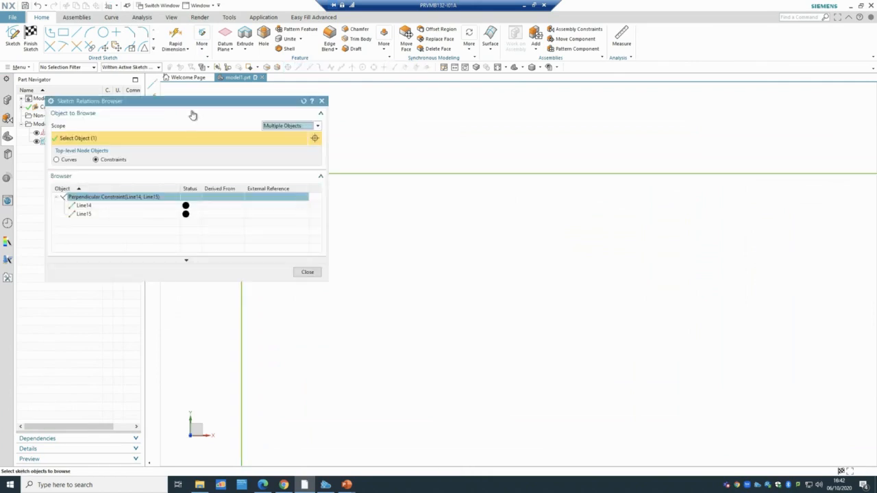
left_click_drag(162, 102, 104, 100)
left_click(44, 204)
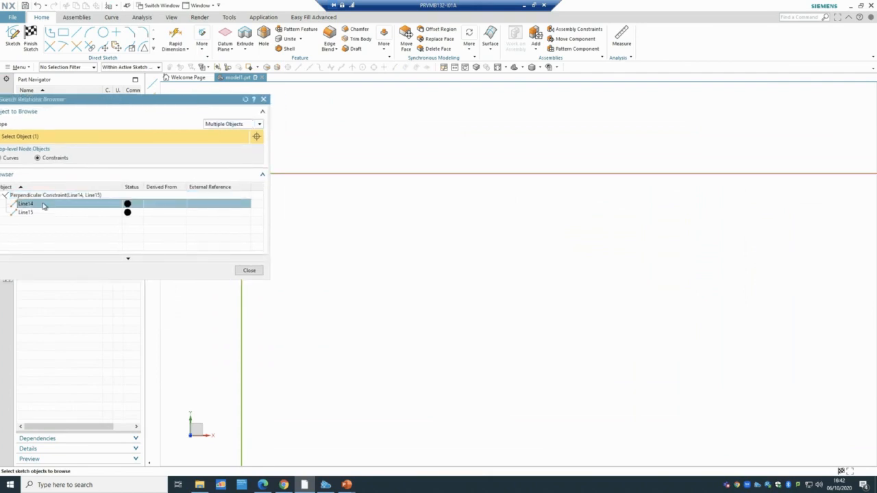
left_click(48, 214)
left_click_drag(92, 103, 159, 103)
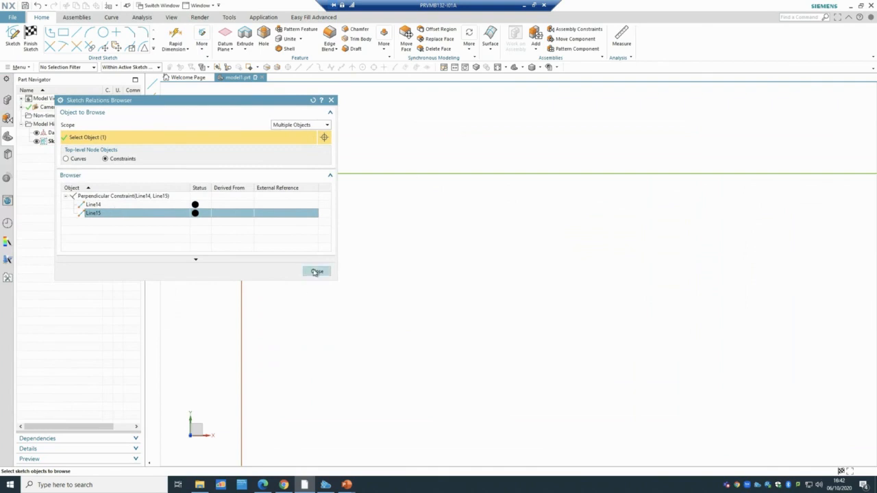
left_click(317, 271)
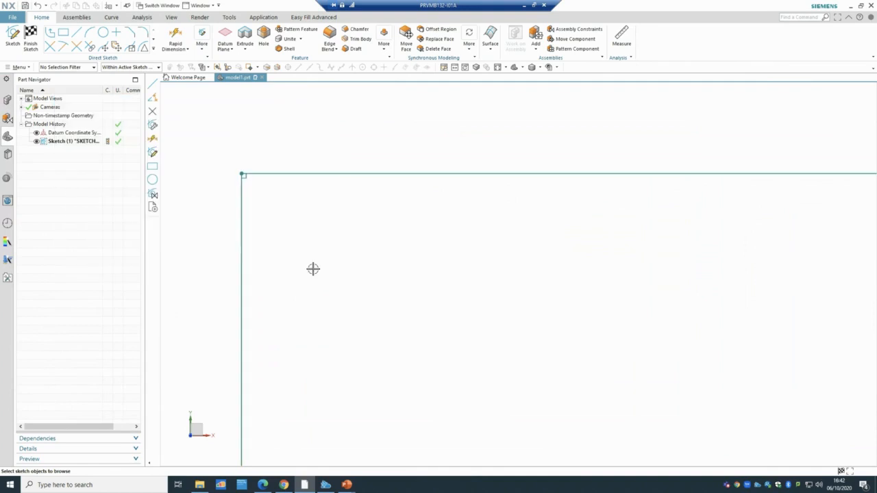
Delete the perpendicular constraint at the rectangle's upper-left corner.
right_click(246, 177)
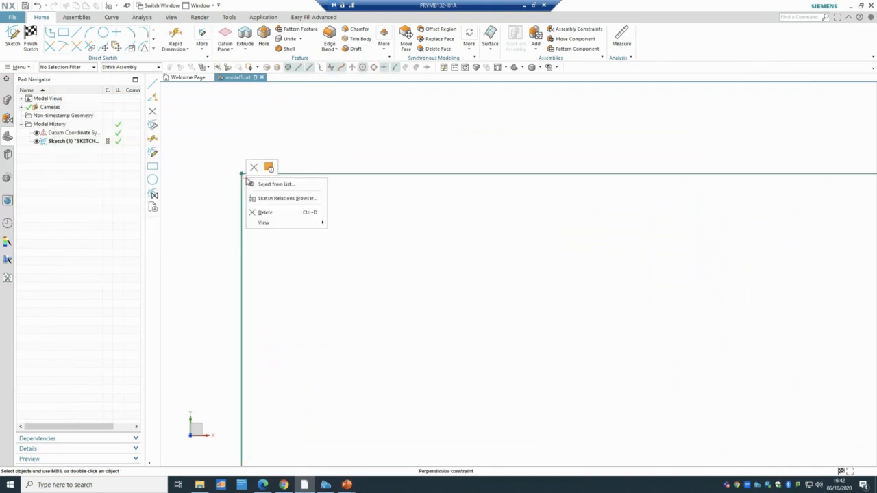
left_click(274, 215)
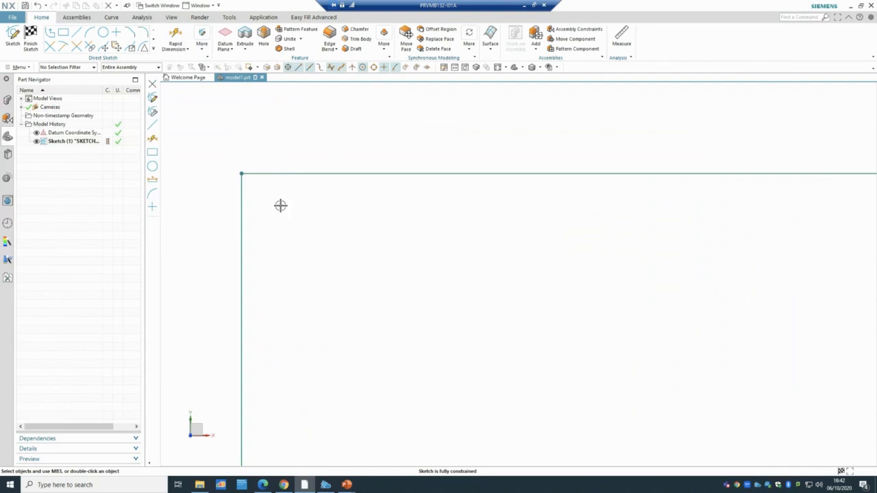
Apply a Perpendicular constraint from the rectangle's upper edge to its left edge, choosing the object to constrain to manually.
left_click(202, 51)
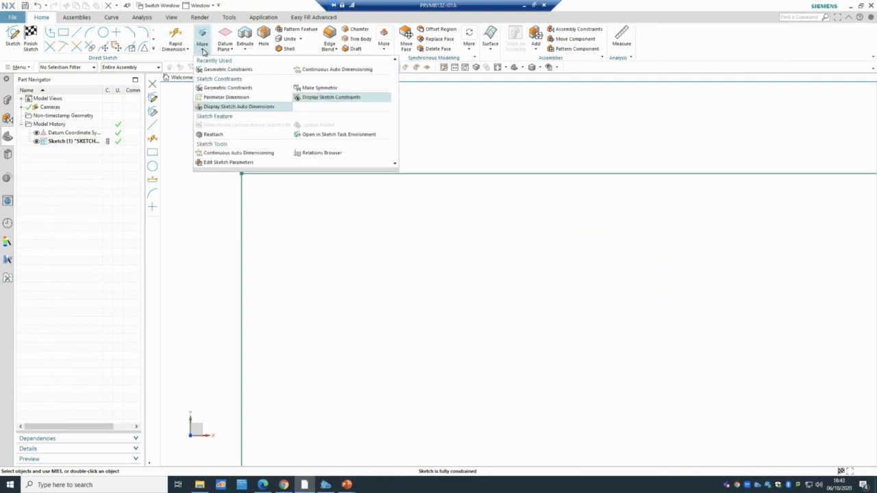
left_click(231, 87)
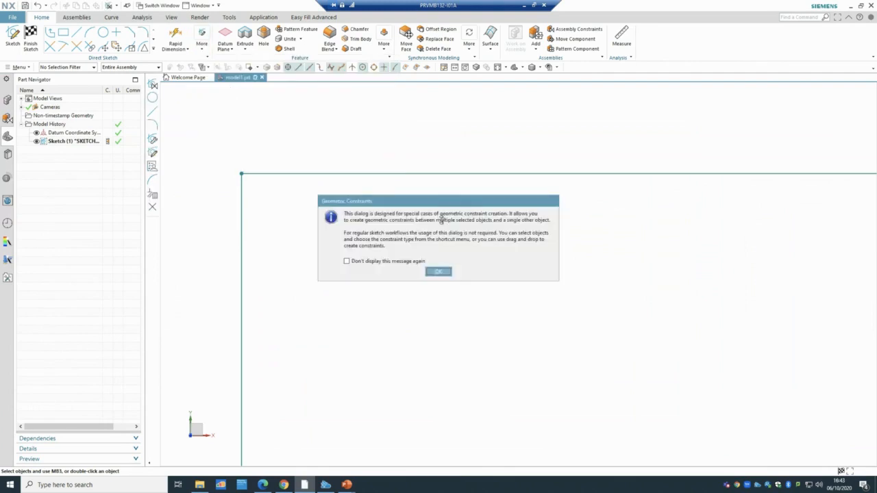
left_click(446, 272)
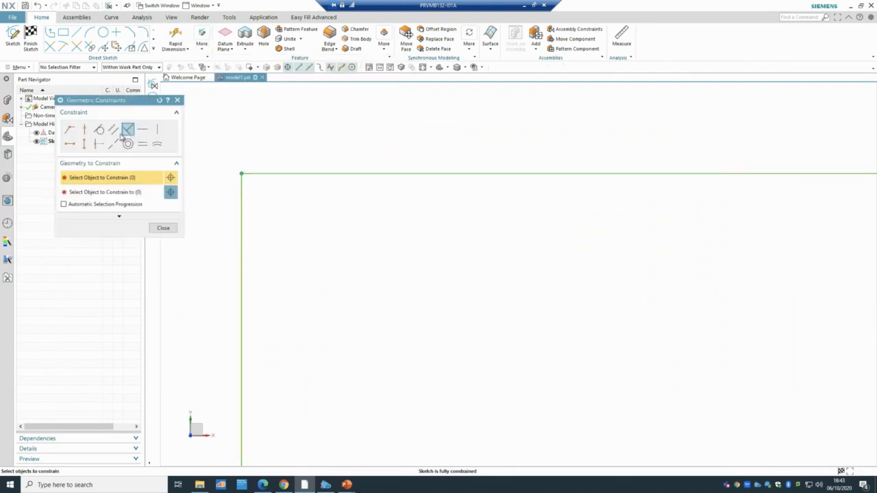
left_click(127, 132)
left_click(288, 173)
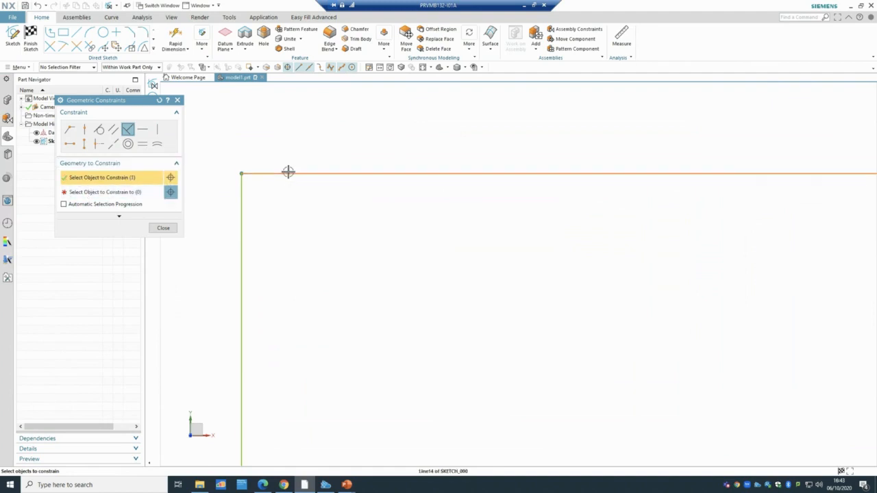
left_click(127, 194)
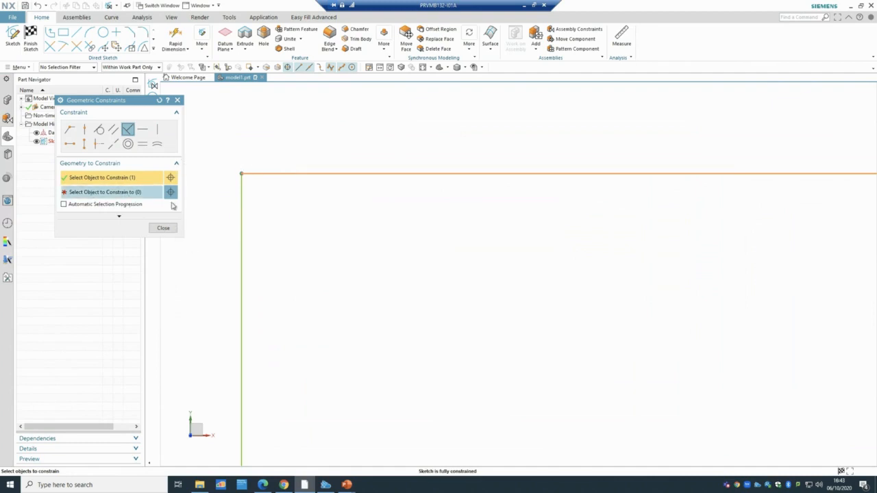
left_click(113, 193)
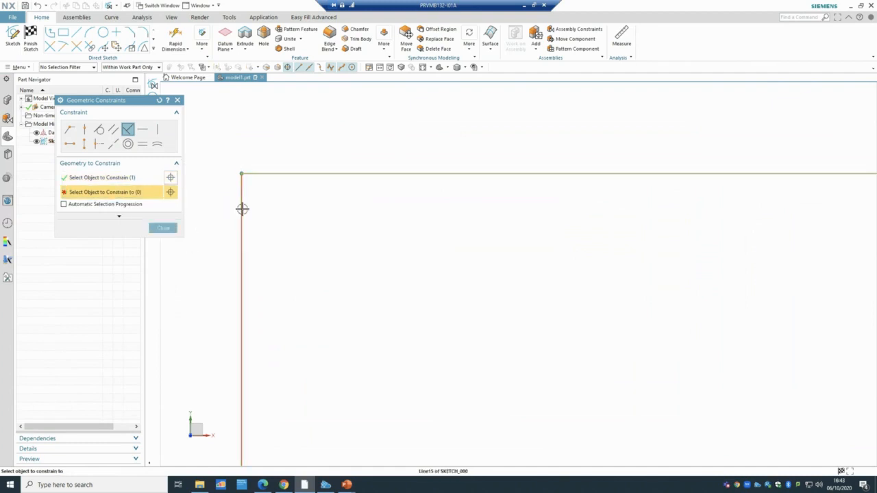
left_click(242, 210)
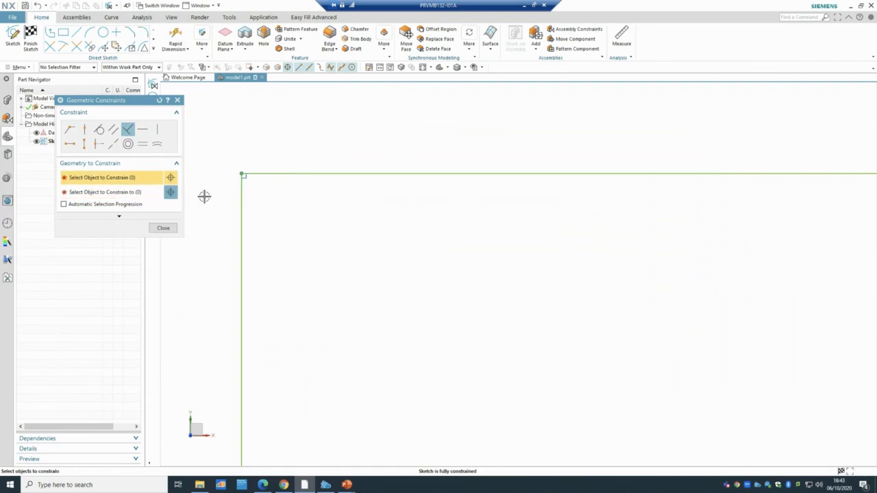
key("Escape")
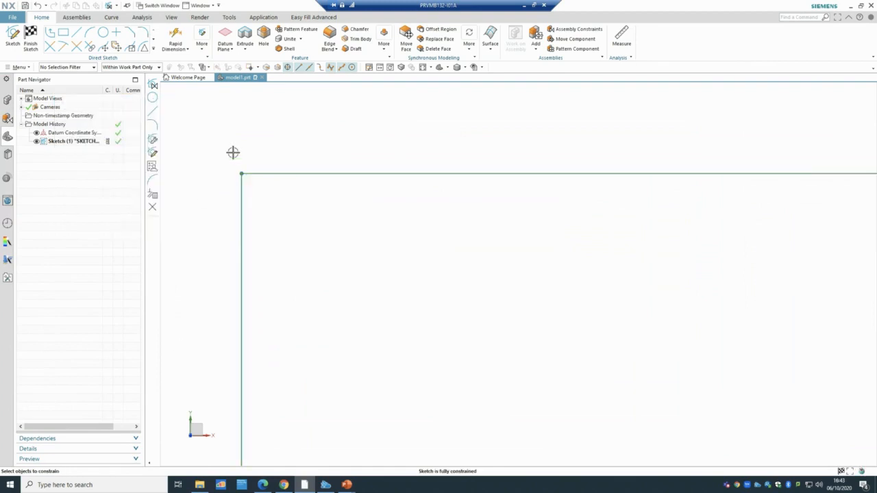
Try to apply a Perpendicular constraint with the rectangle's upper and left edges both selected as objects to constrain.
left_click(202, 47)
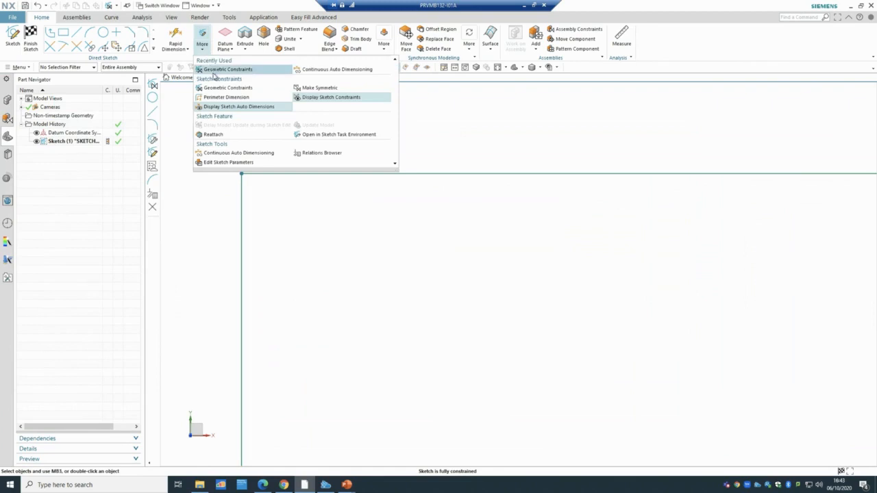
left_click(213, 69)
left_click(438, 273)
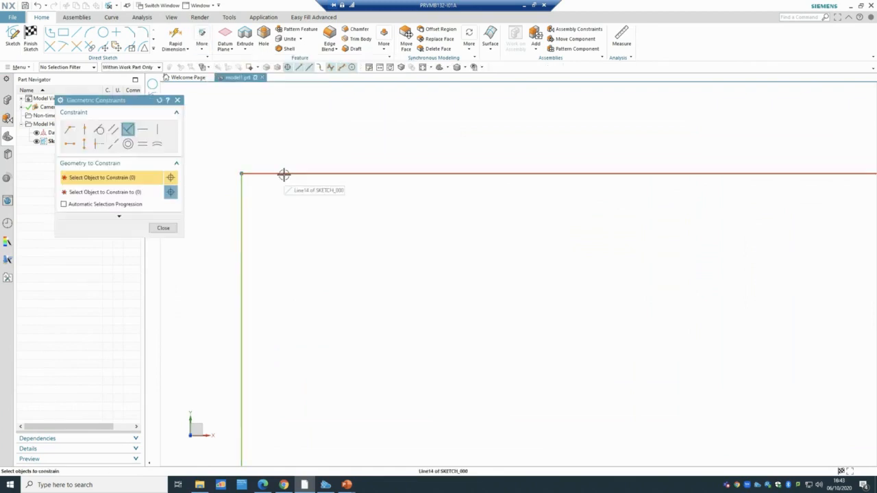
left_click(284, 175)
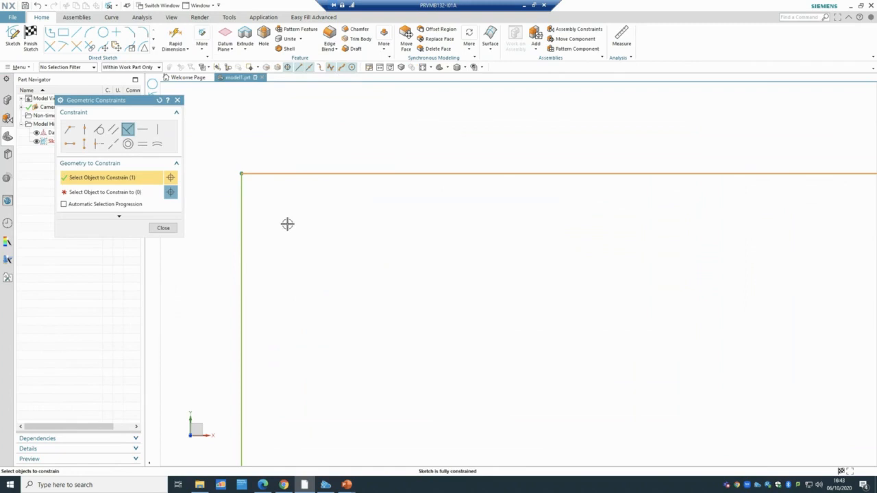
left_click(241, 198)
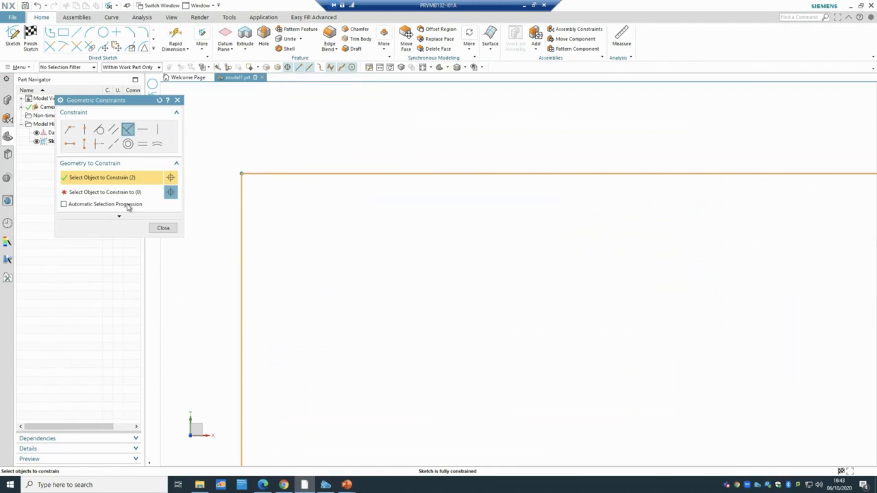
left_click(159, 229)
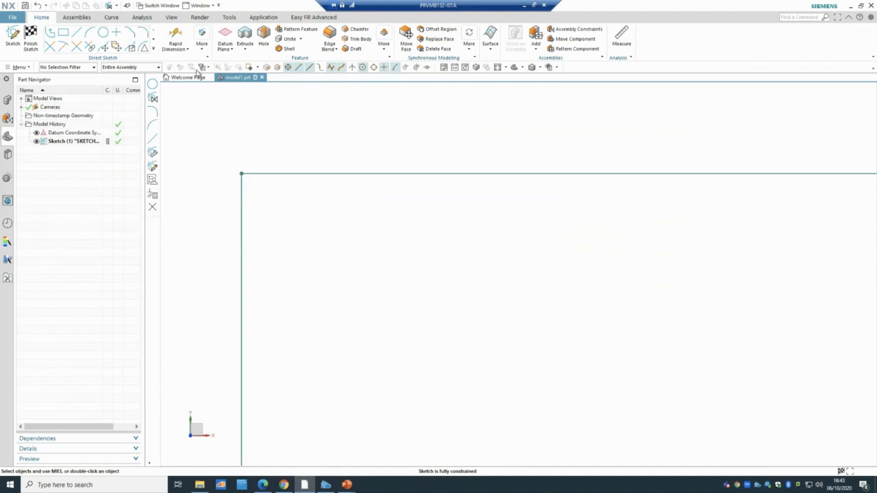
Enable Automatic Selection Progression and make the rectangle's upper edge perpendicular to its left edge.
left_click(202, 38)
left_click(219, 88)
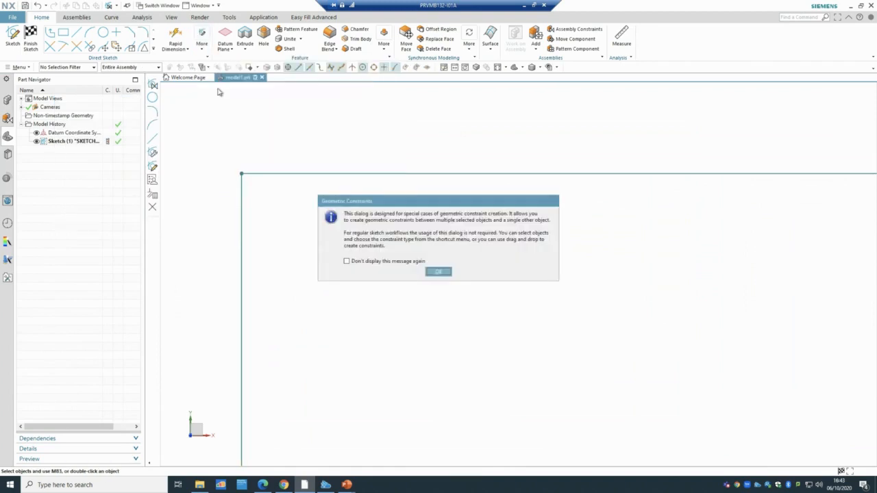
left_click(442, 270)
left_click(96, 205)
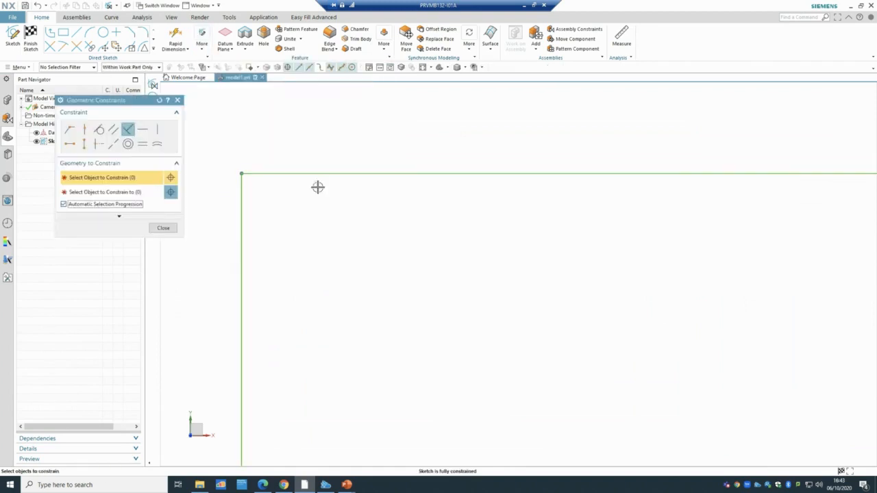
left_click(319, 175)
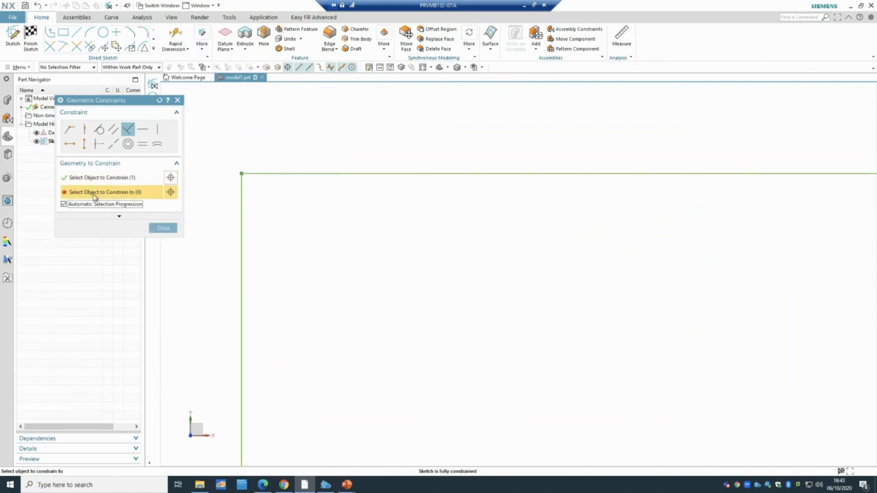
left_click(240, 219)
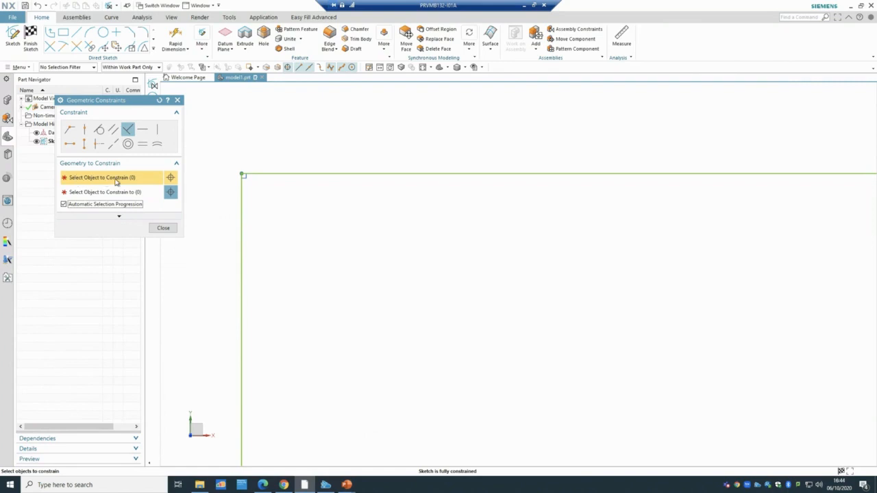
left_click(162, 228)
Sketch a vertical line and a separate slanted line beside it, inside the rectangle near its upper-left corner.
left_click(77, 32)
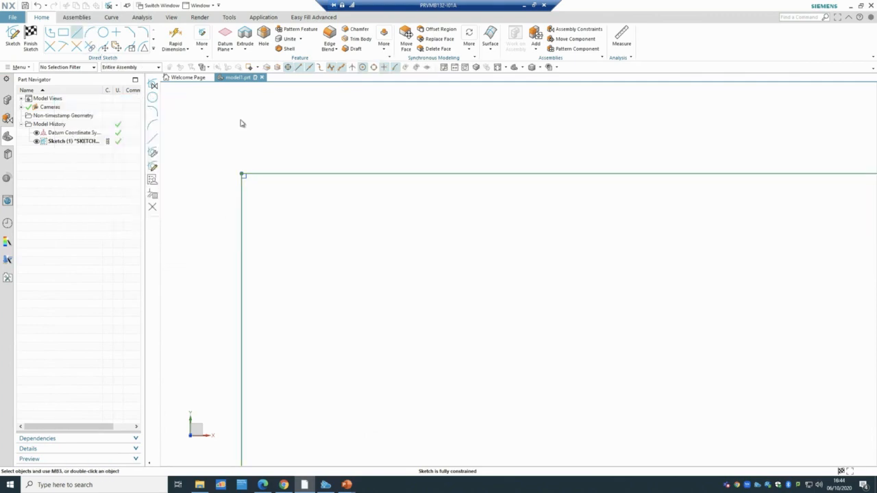
scroll(411, 240, "down", 3)
left_click(412, 248)
left_click(411, 395)
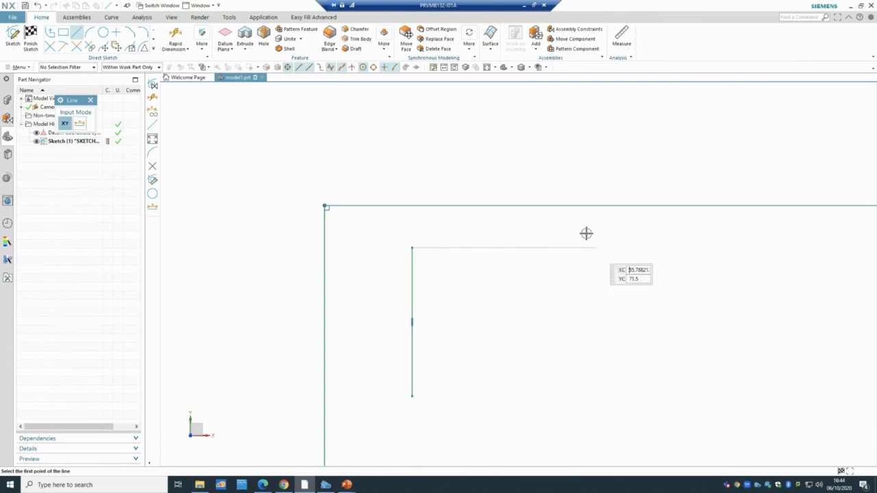
left_click(484, 267)
left_click(557, 381)
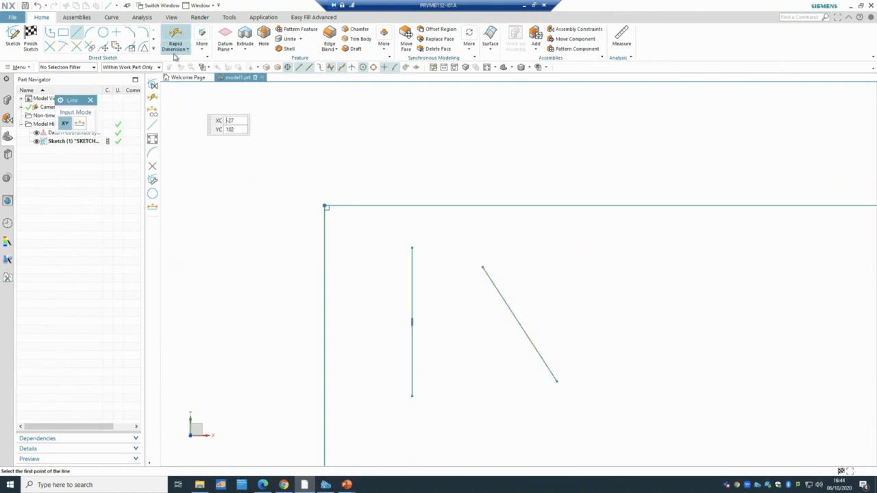
key("Escape")
Apply a Parallel constraint to the two inner lines, selecting the vertical line first and constraining it to the slanted line.
left_click(201, 41)
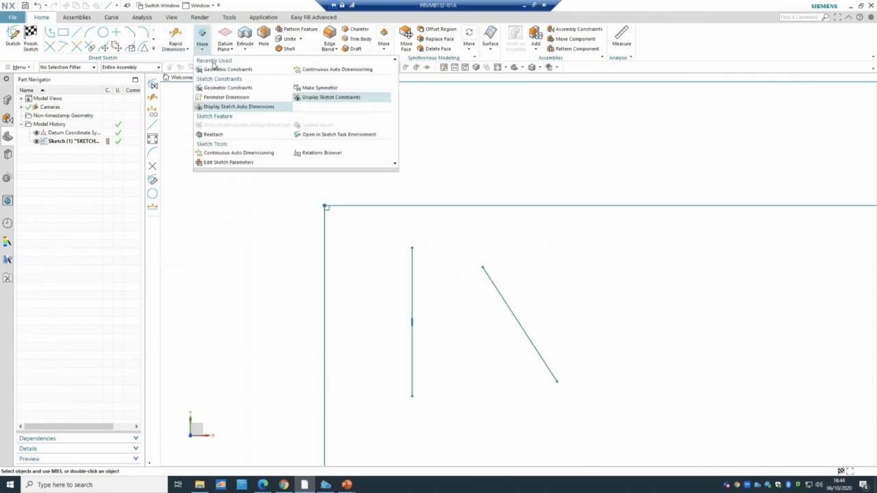
left_click(227, 88)
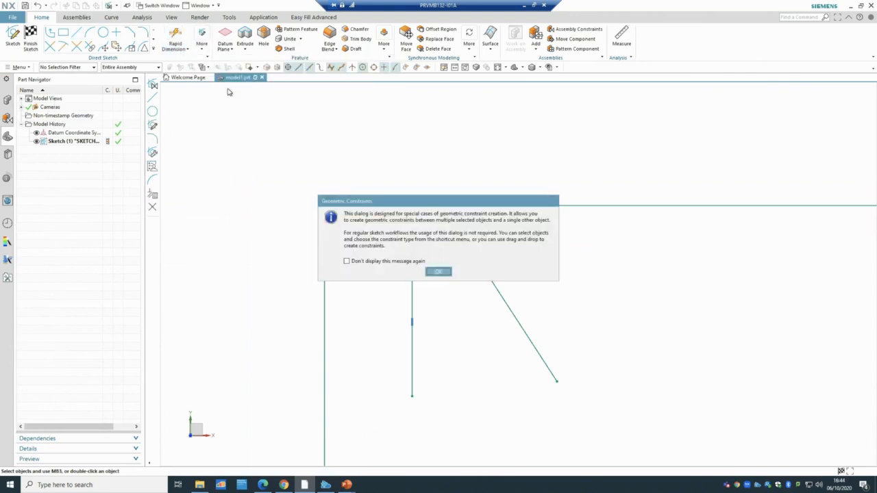
left_click(442, 272)
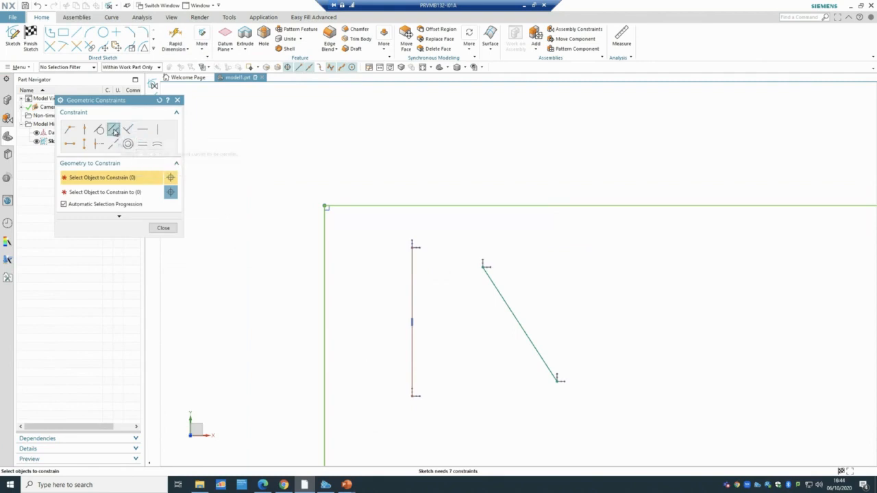
left_click(114, 132)
left_click(411, 283)
left_click(512, 314)
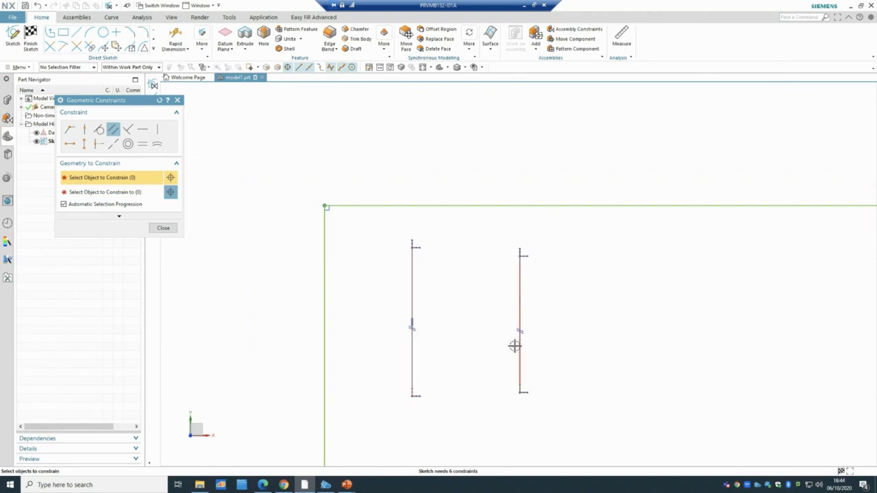
Examine the parallel symbols on both inner lines and undo the Parallel constraint.
scroll(515, 343, "up", 3)
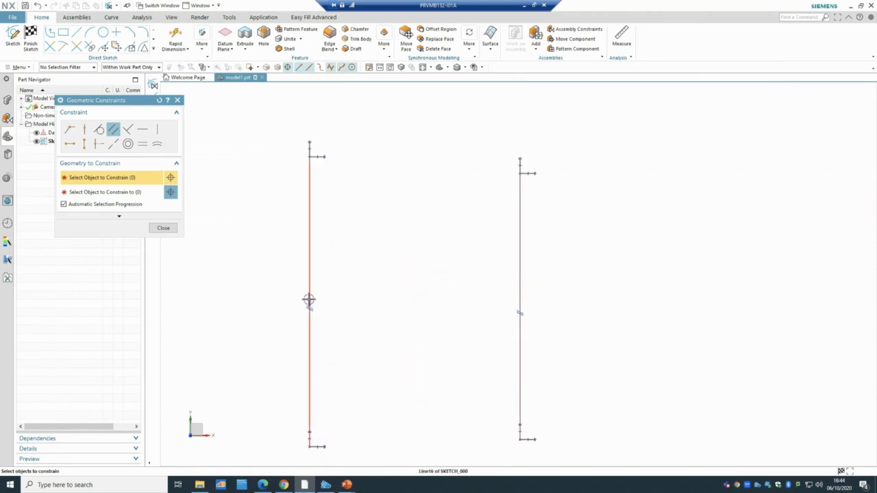
scroll(327, 328, "up", 2)
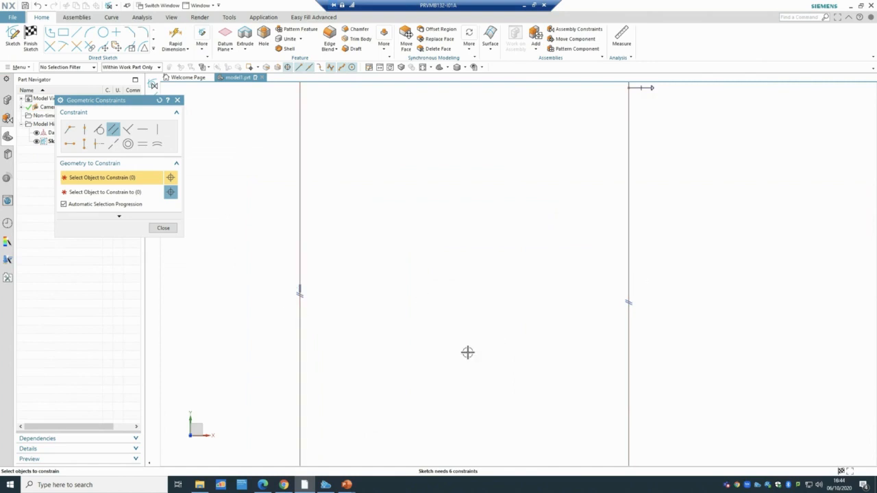
scroll(468, 352, "down", 2)
left_click(163, 228)
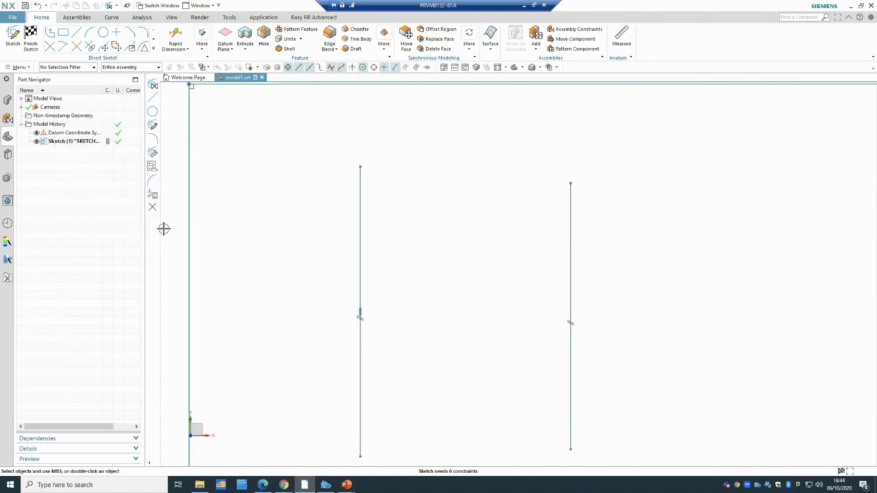
key("ctrl+z")
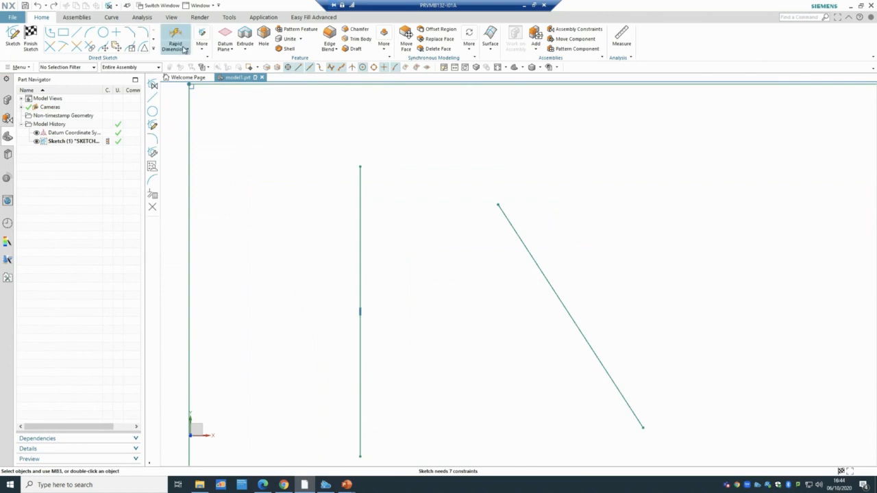
Apply a Parallel constraint with the slanted line as the object to constrain and the vertical line as its reference.
left_click(202, 49)
left_click(204, 50)
left_click(204, 50)
left_click(228, 88)
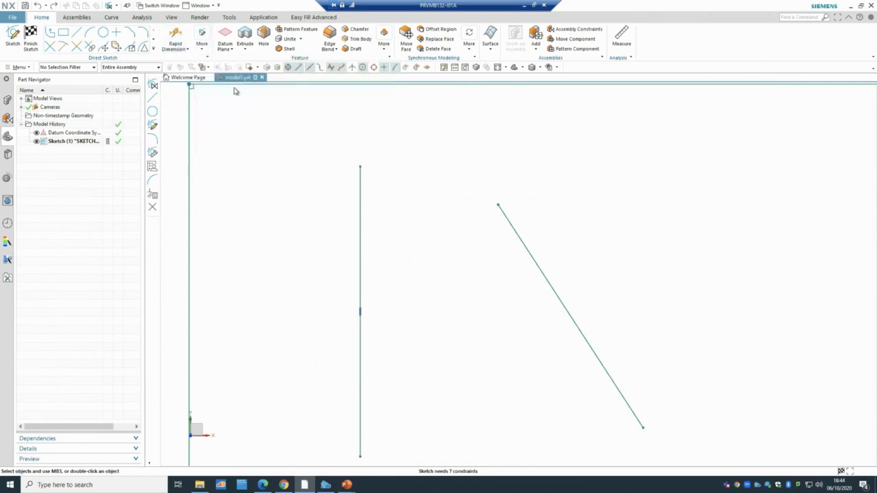
left_click(442, 272)
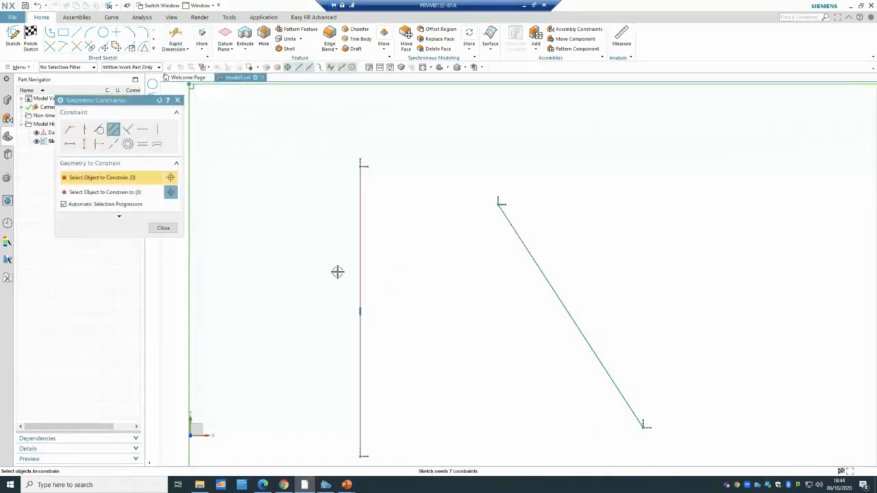
scroll(337, 272, "down", 2)
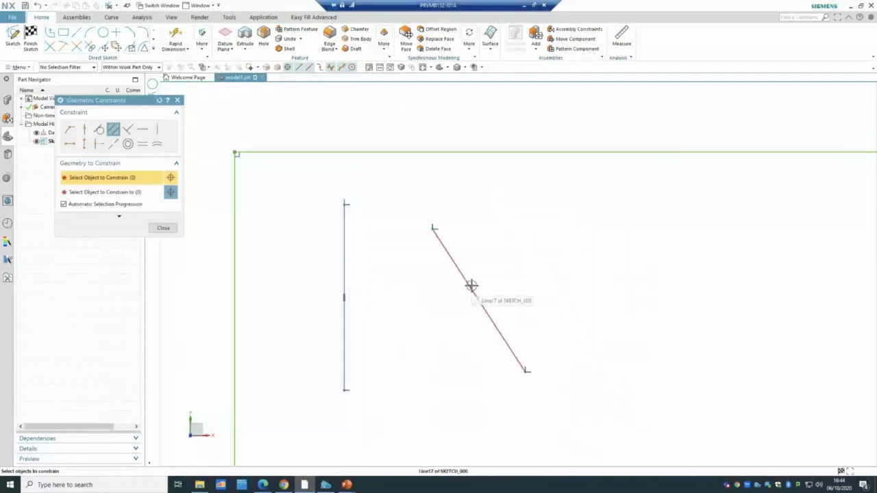
left_click(470, 287)
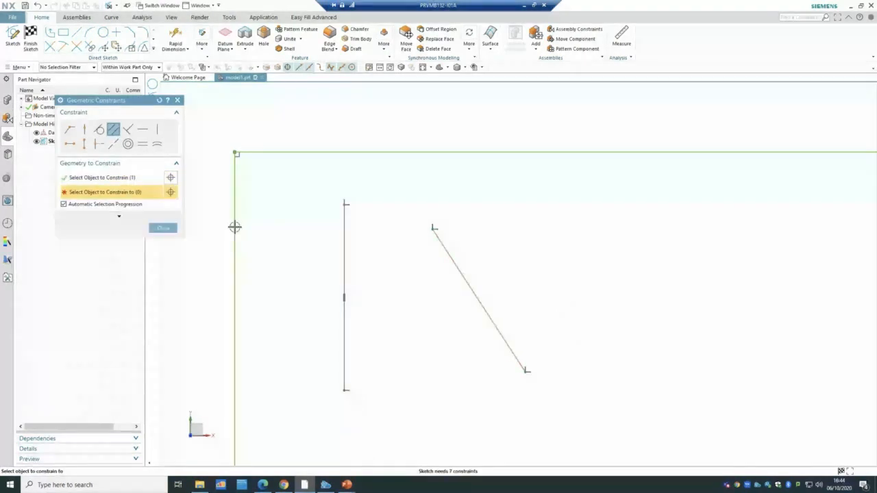
left_click(344, 268)
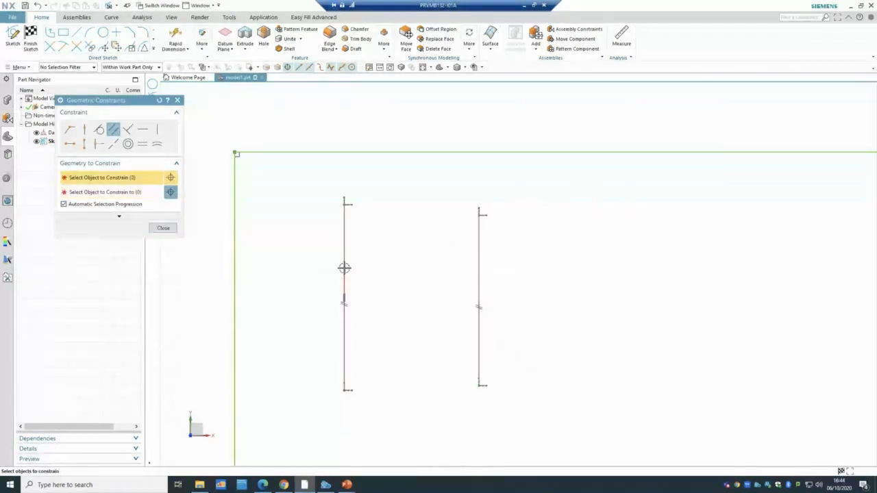
left_click(165, 227)
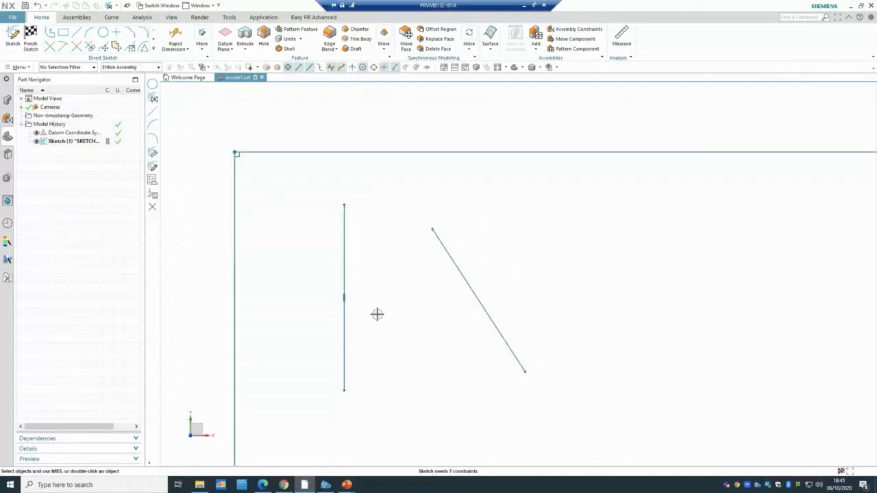
Delete the vertical constraint from the vertical line inside the rectangle.
scroll(351, 302, "up", 2)
right_click(334, 289)
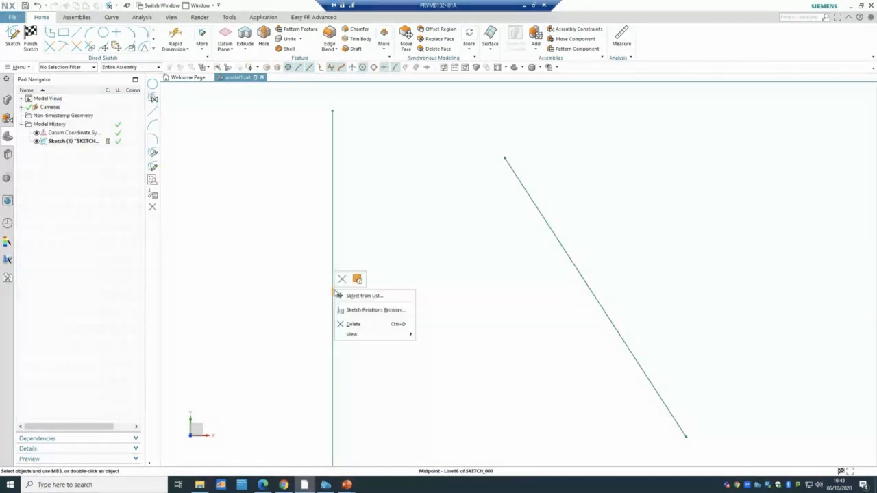
left_click(354, 324)
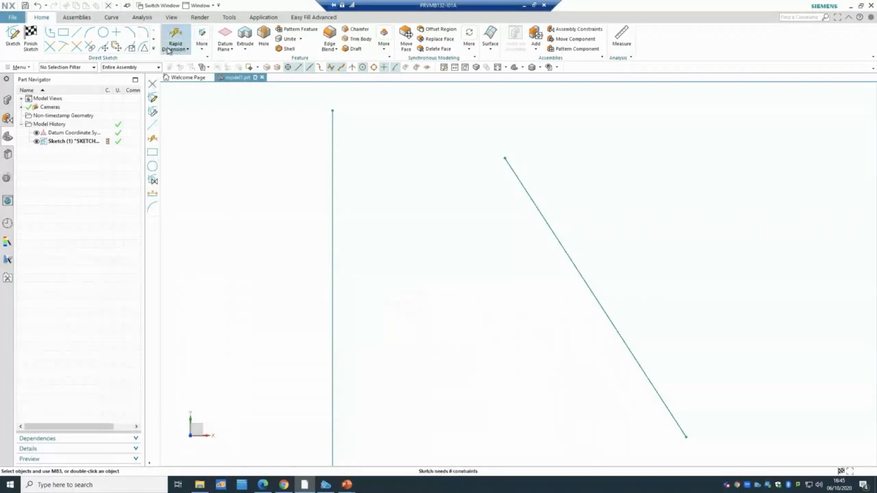
Apply a Parallel constraint with the slanted inner line as the object to constrain and the vertical line as its reference.
left_click(202, 41)
left_click(226, 89)
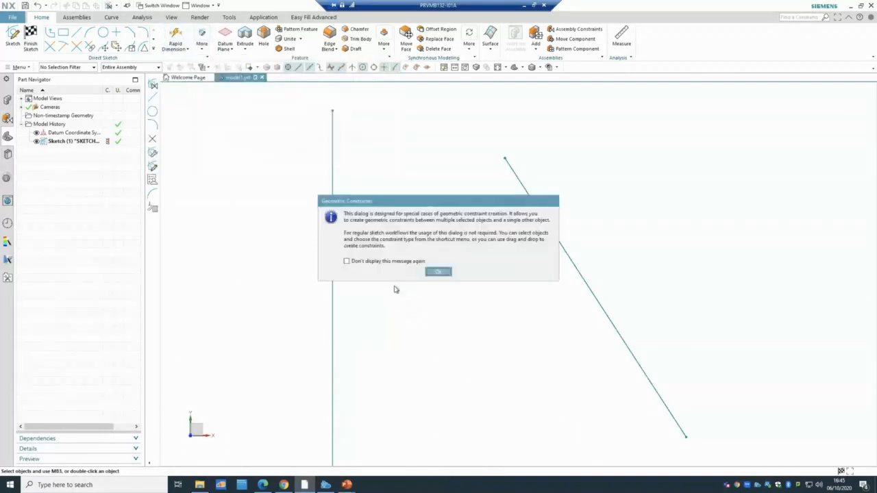
left_click(440, 270)
scroll(349, 280, "down", 3)
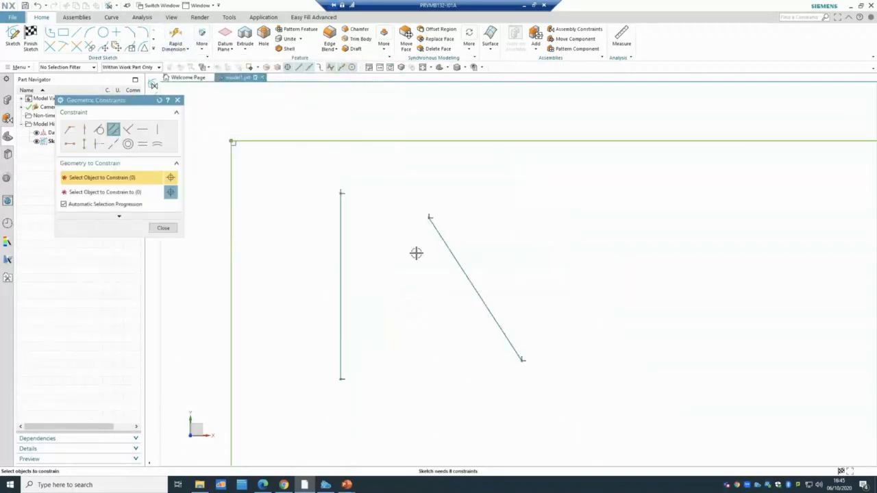
left_click(452, 259)
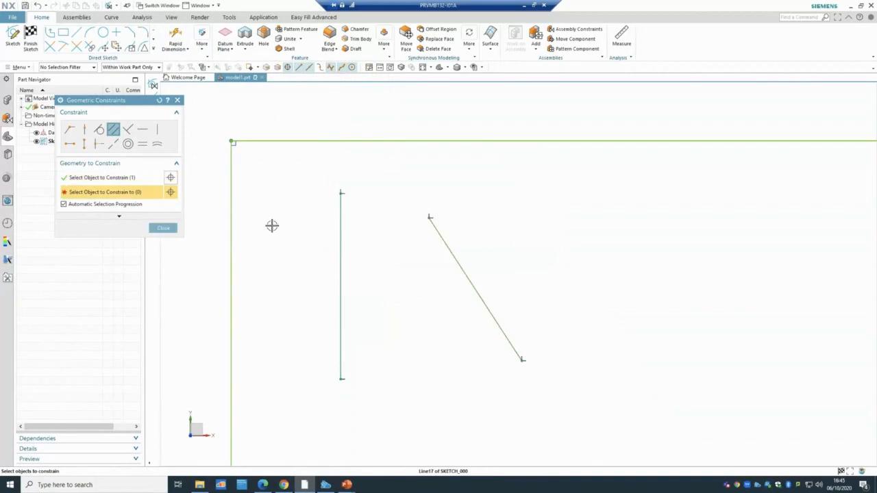
left_click(342, 272)
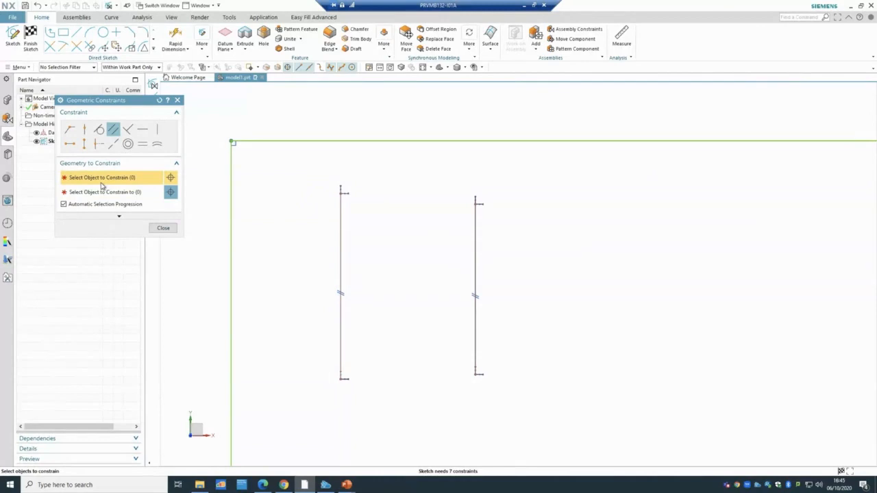
Examine the degree-of-freedom arrows at the upper ends of the two parallel lines and close Geometric Constraints.
scroll(349, 193, "up", 3)
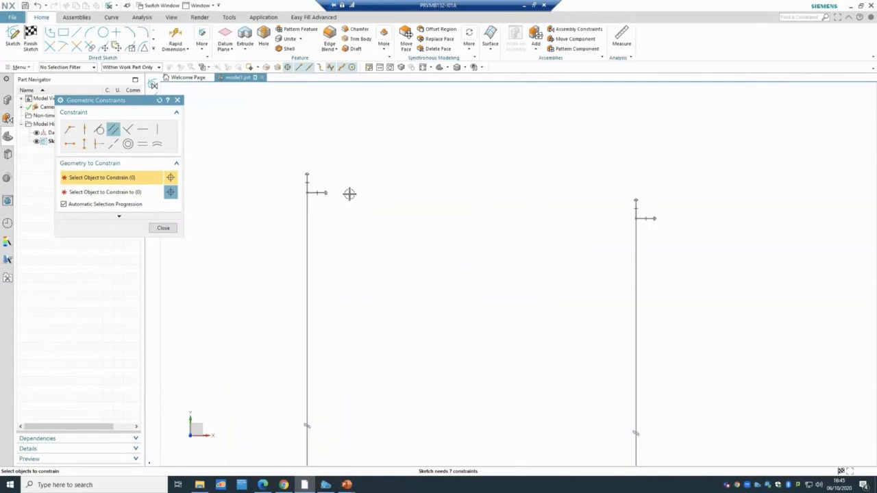
scroll(323, 196, "up", 4)
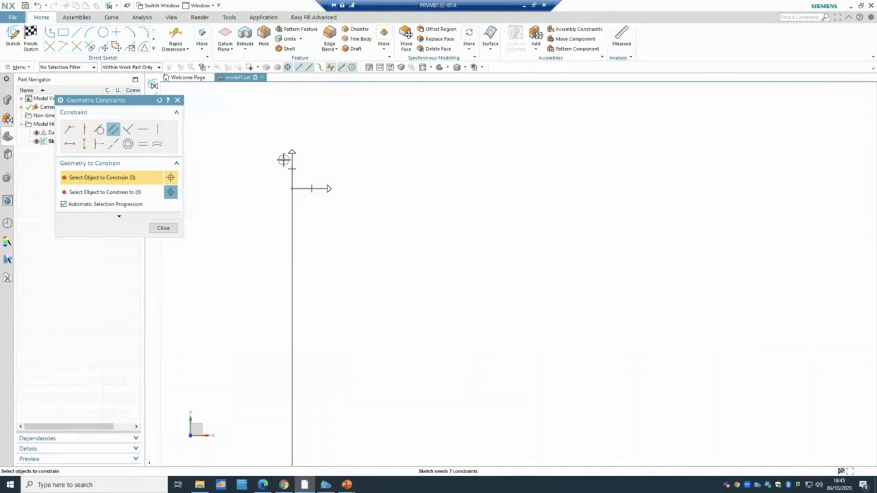
left_click(164, 230)
scroll(313, 247, "down", 5)
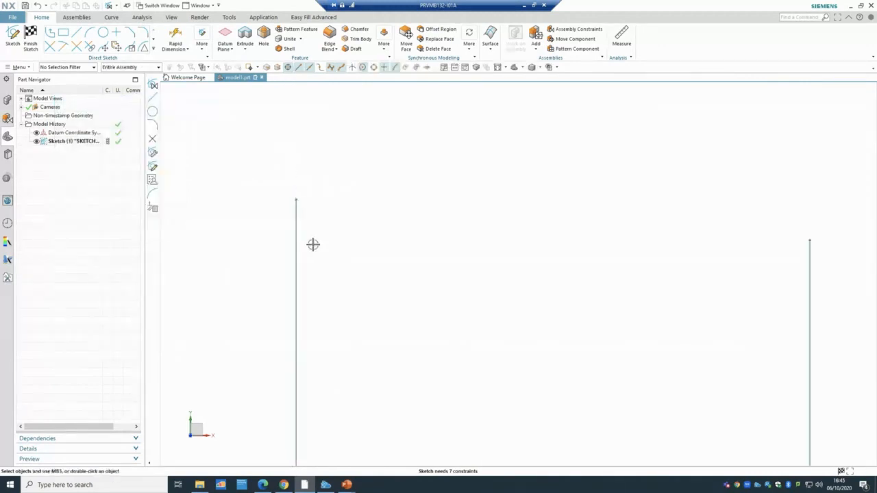
mouse_move(317, 264)
left_mouse_down()
mouse_move(427, 268)
mouse_move(263, 272)
mouse_move(391, 277)
mouse_move(308, 286)
mouse_move(299, 198)
mouse_move(292, 356)
mouse_move(293, 207)
mouse_move(303, 201)
mouse_move(319, 274)
mouse_move(314, 246)
left_mouse_up()
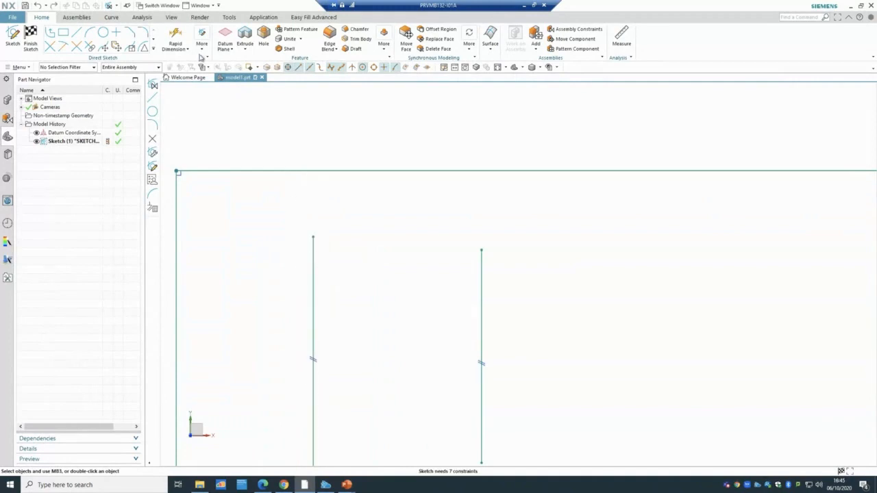
left_click(202, 44)
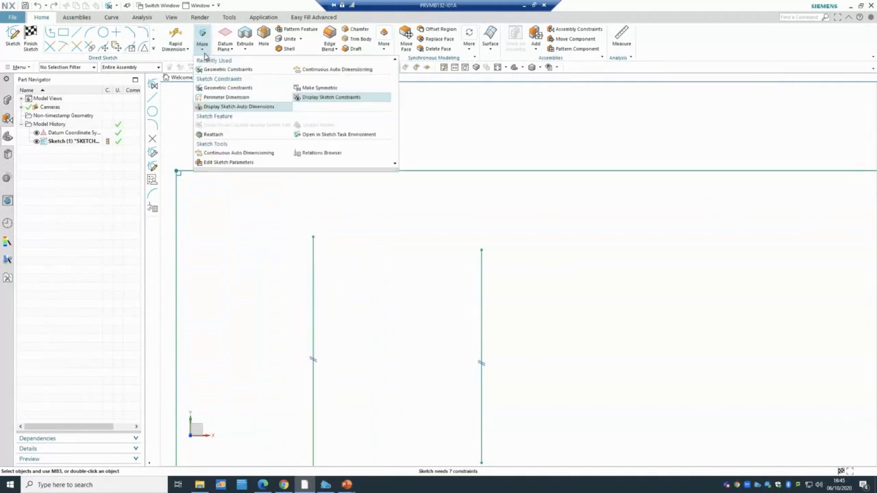
left_click(228, 87)
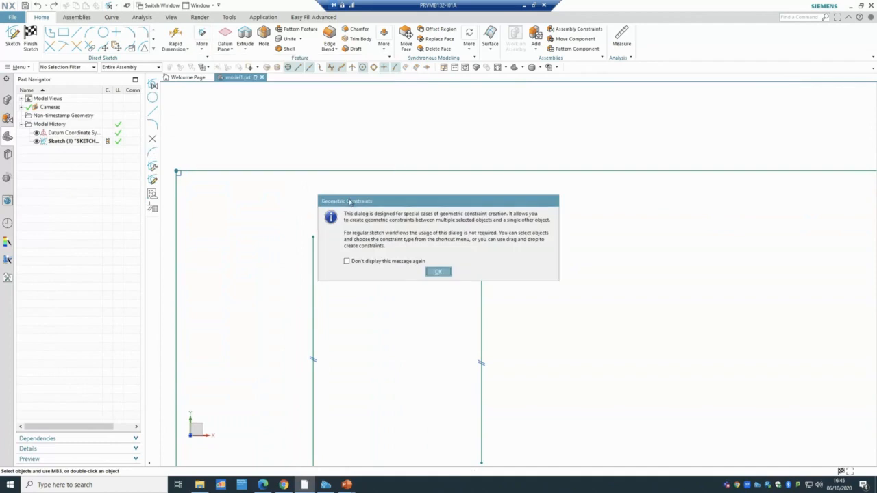
left_click(444, 272)
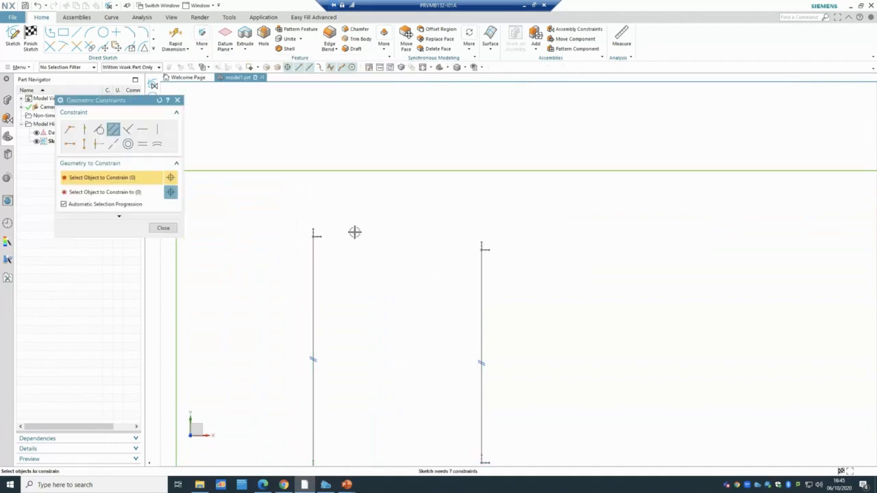
scroll(354, 233, "down", 3)
left_click(320, 203)
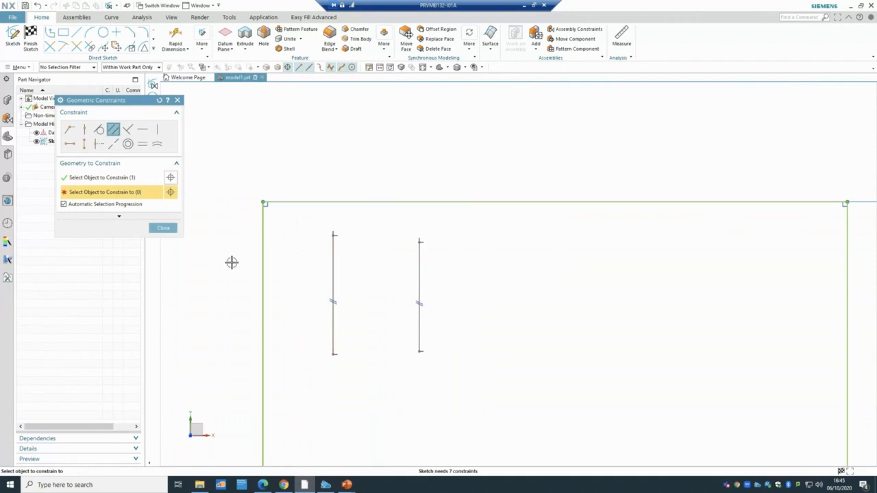
left_click(163, 228)
left_click(163, 228)
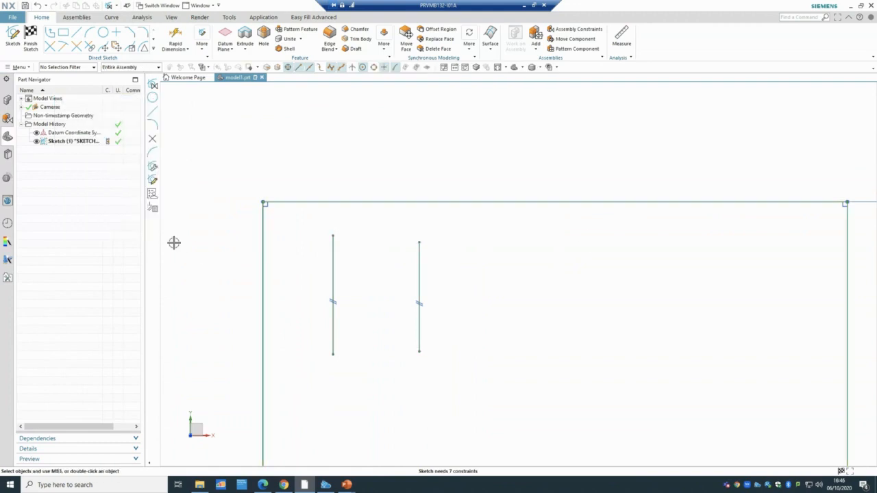
Sketch a horizontal line about 105 mm long above the rectangle and a separate short line sloping down to the right beside it.
left_click(76, 33)
scroll(226, 215, "up", 3)
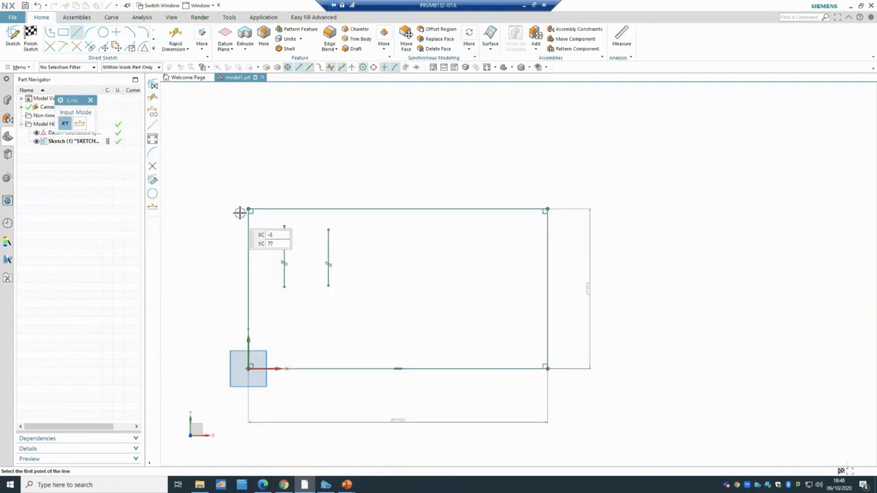
key("Return")
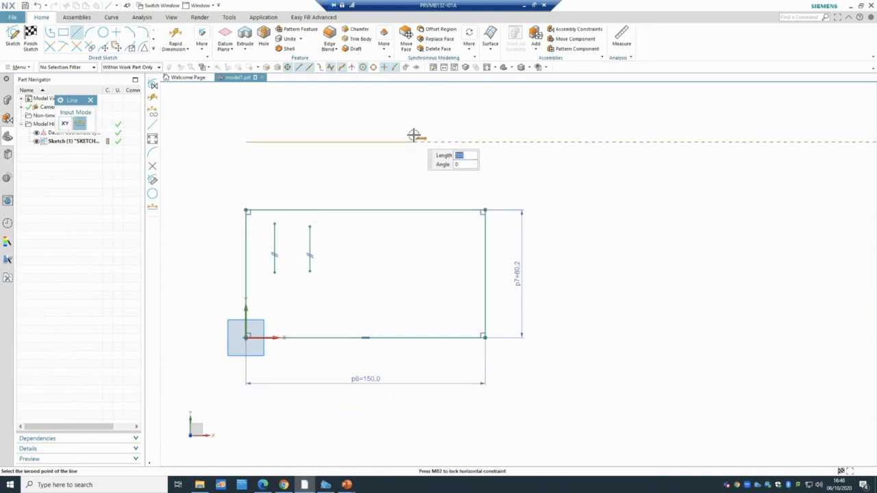
left_click(413, 142)
left_click(469, 141)
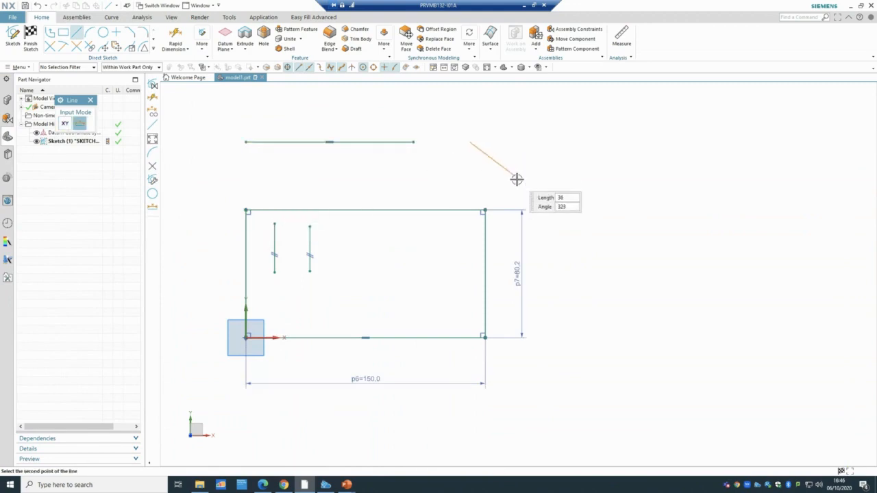
left_click(515, 183)
key("Escape")
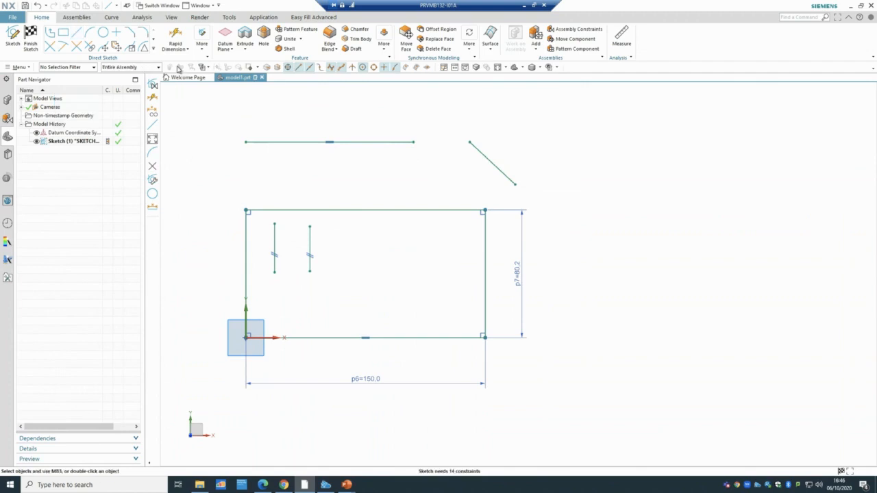
left_click(202, 40)
left_click(219, 96)
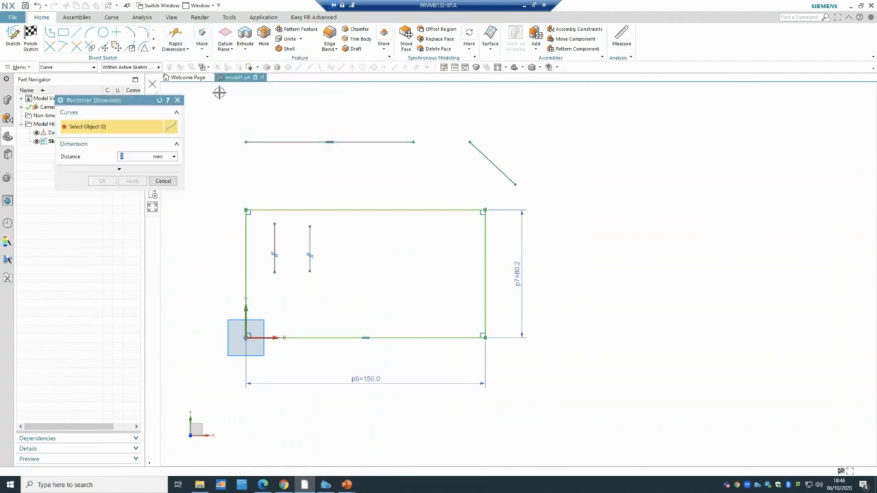
key("Escape")
Open Geometric Constraints and turn off its introductory message for future use.
left_click(202, 41)
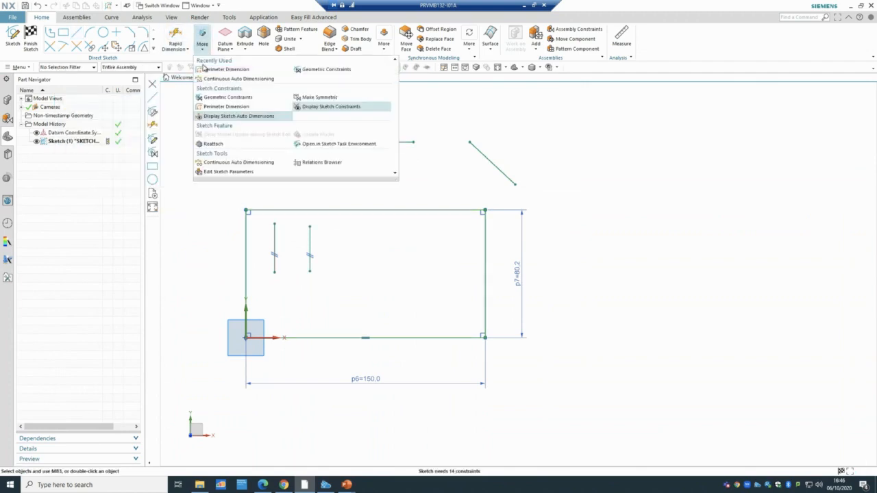
left_click(215, 100)
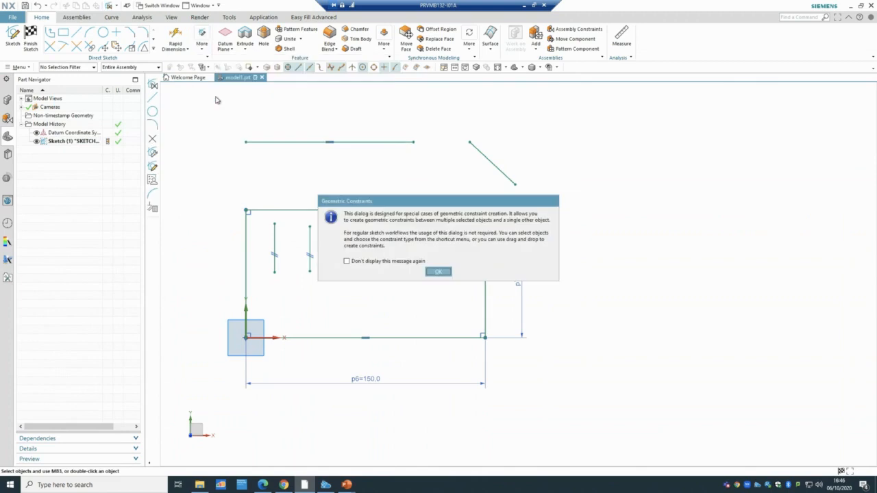
left_click(417, 261)
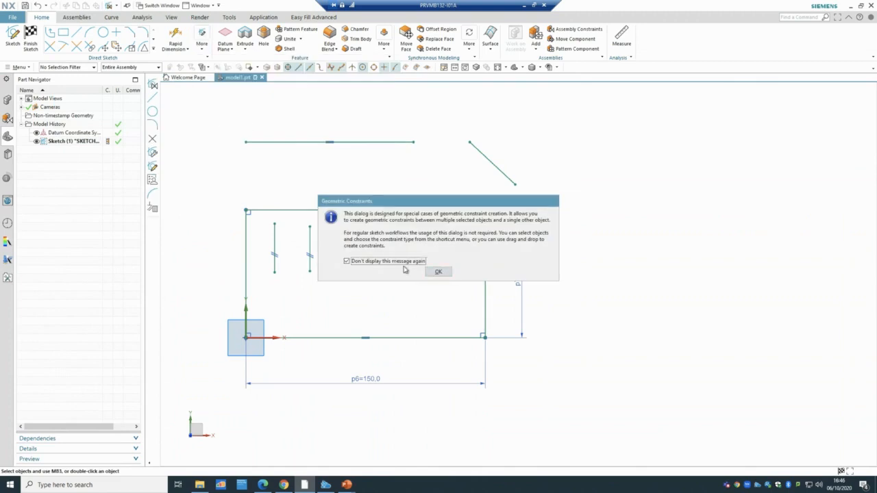
left_click(438, 273)
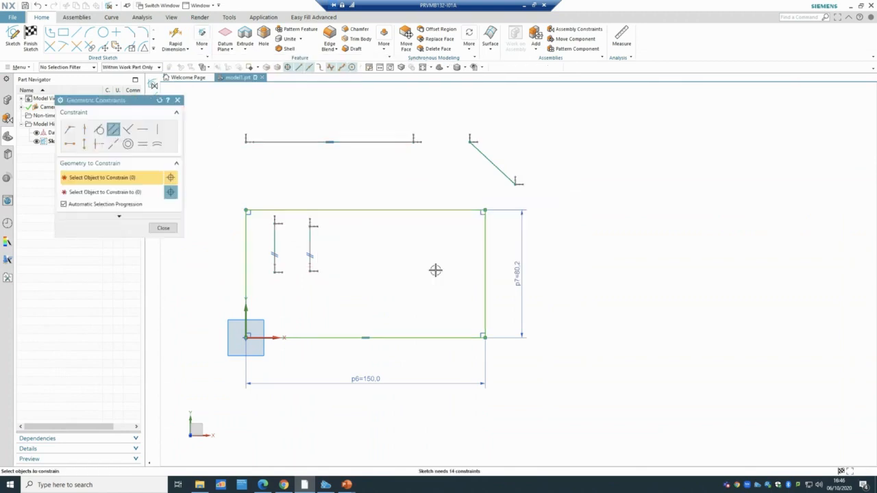
Try a Coincident constraint between the midpoints of the horizontal and slanted lines above the rectangle, and undo it.
left_click(73, 134)
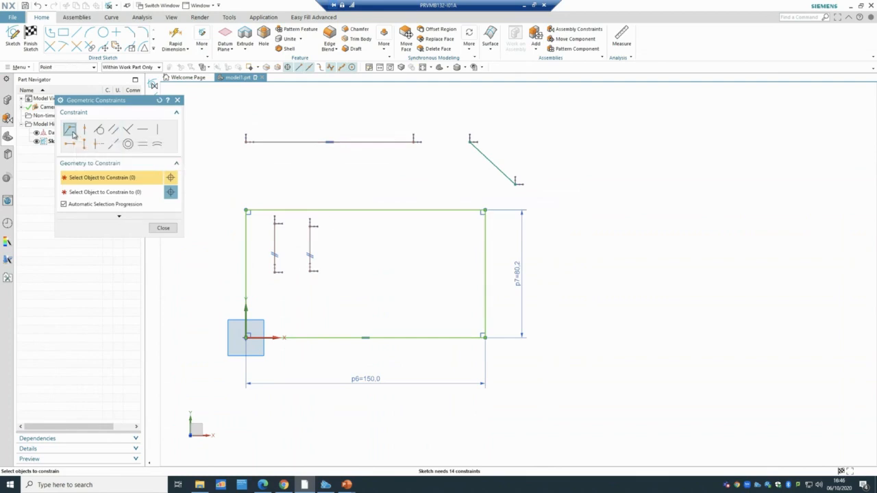
left_click(357, 142)
left_click(472, 144)
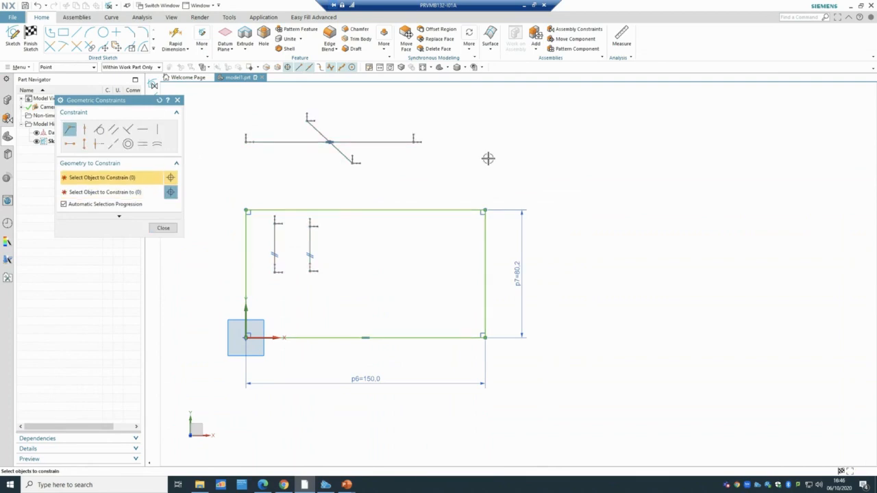
key("ctrl+z")
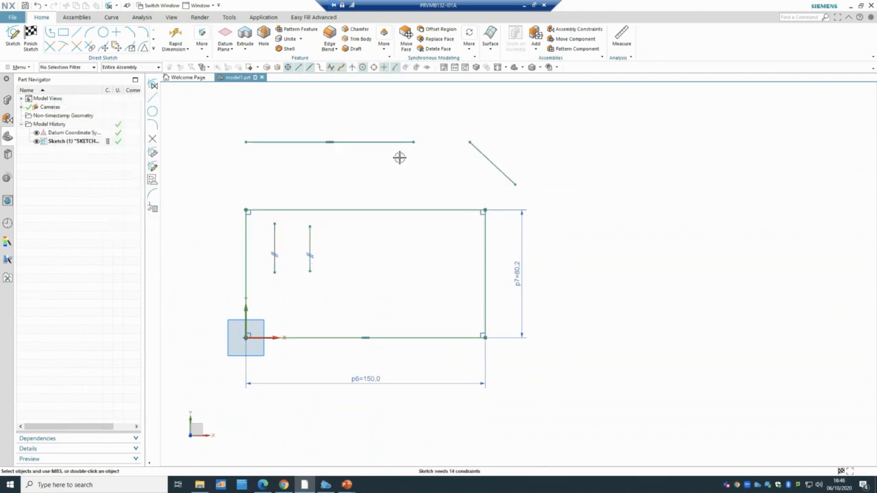
Try a Coincident constraint between the upper horizontal line's midpoint and the slanted line's start point, and undo it.
left_click(202, 41)
left_click(220, 96)
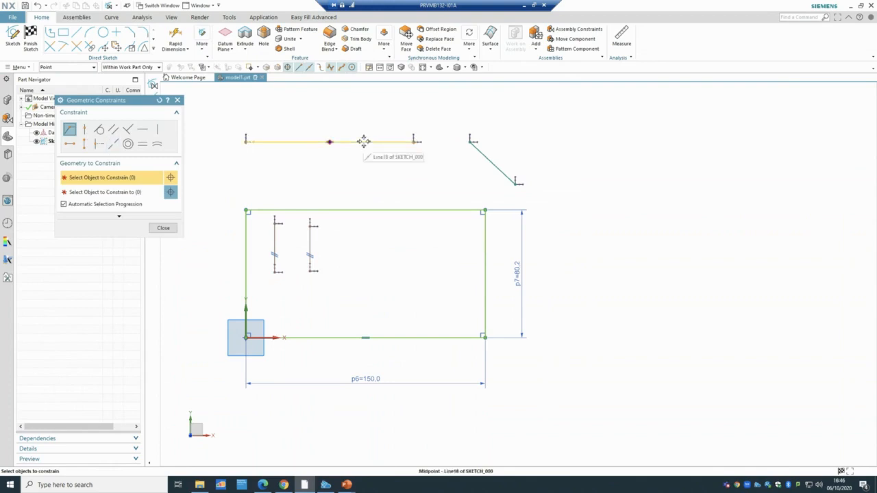
left_click(360, 141)
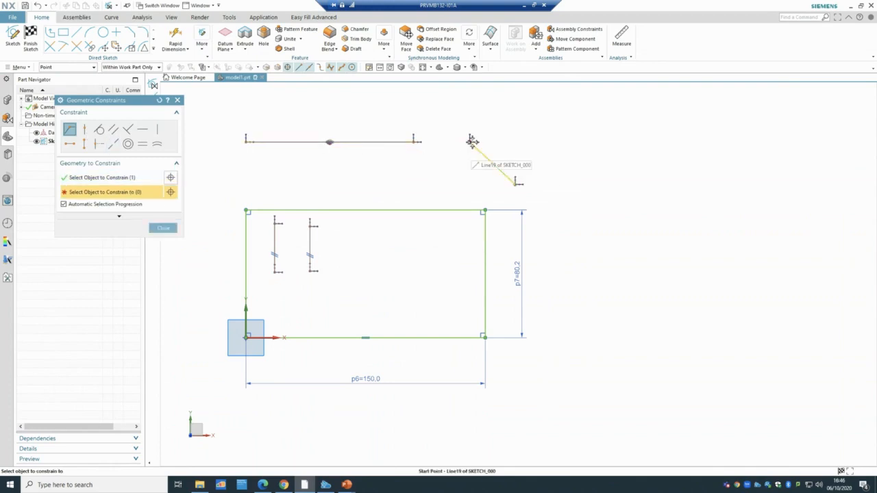
left_click(470, 142)
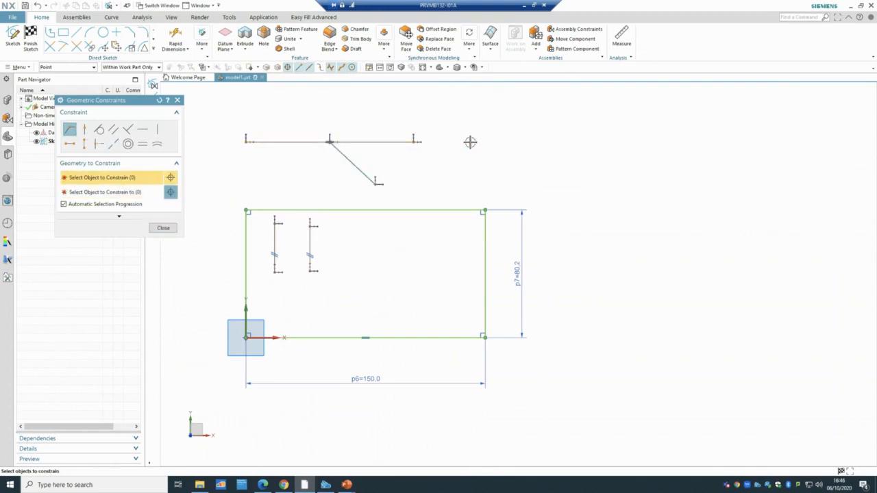
key("ctrl+z")
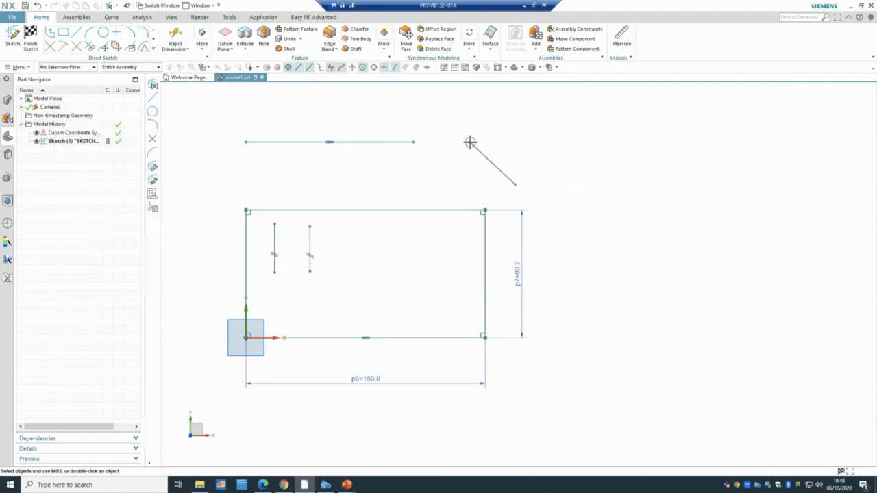
Apply a Coincident constraint joining the upper horizontal line's right endpoint to the slanted line's start point.
left_click(200, 48)
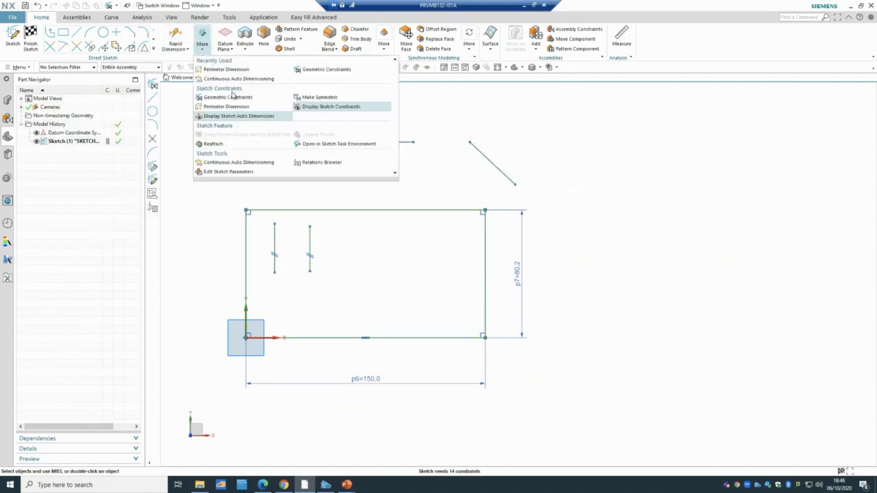
left_click(231, 96)
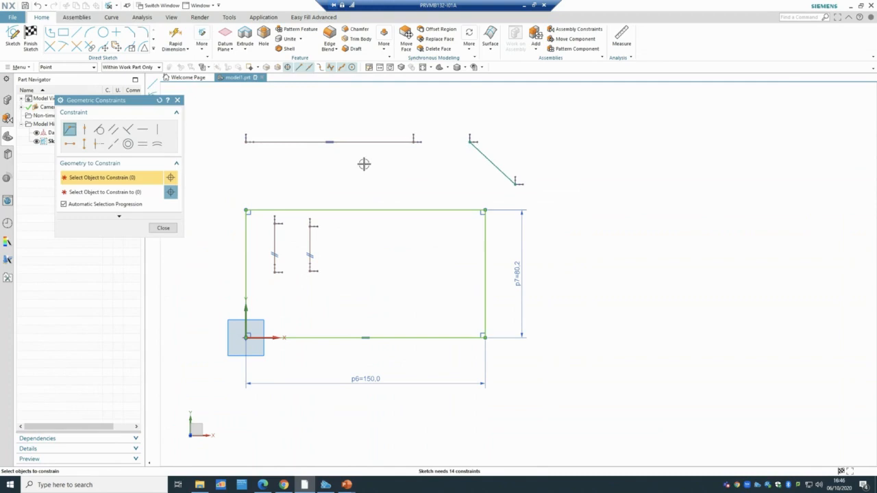
left_click(412, 142)
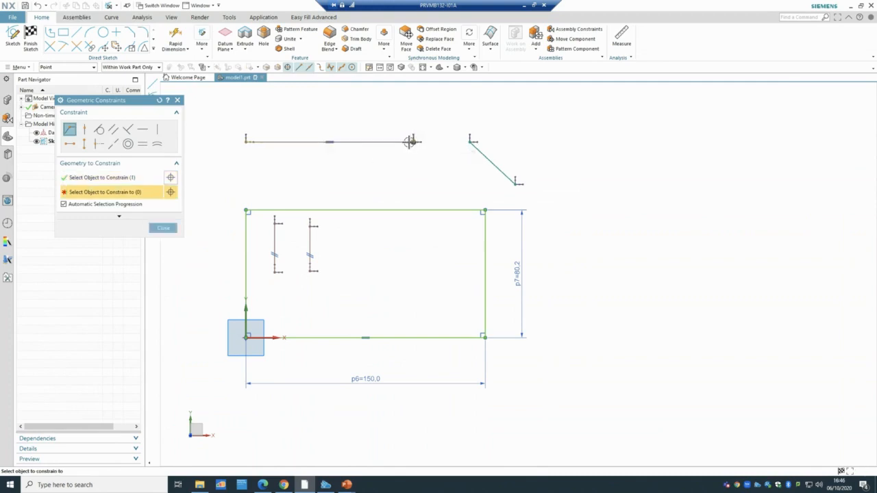
left_click(469, 142)
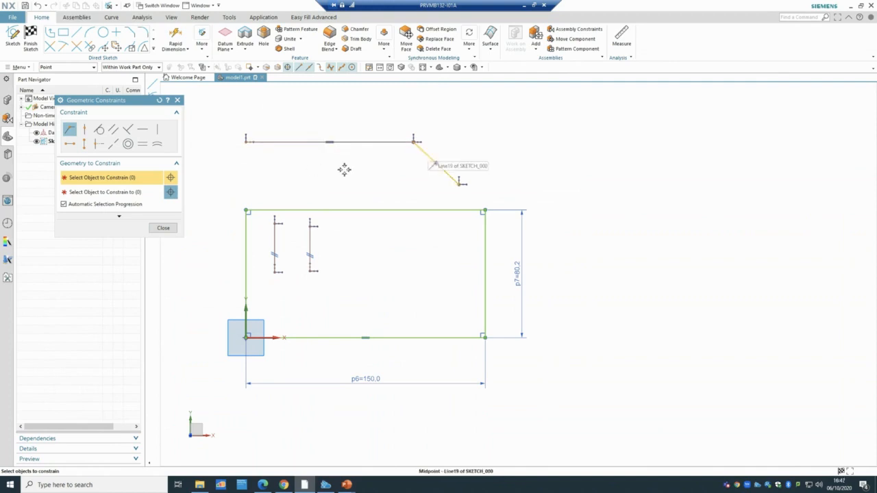
left_click(163, 227)
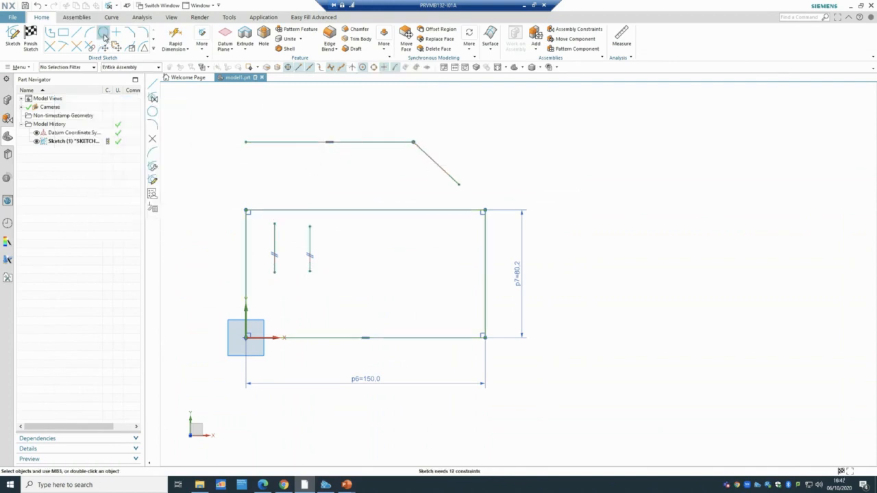
Start sketching a circle in the empty area to the left of the rectangle.
left_click(103, 32)
scroll(670, 239, "down", 5)
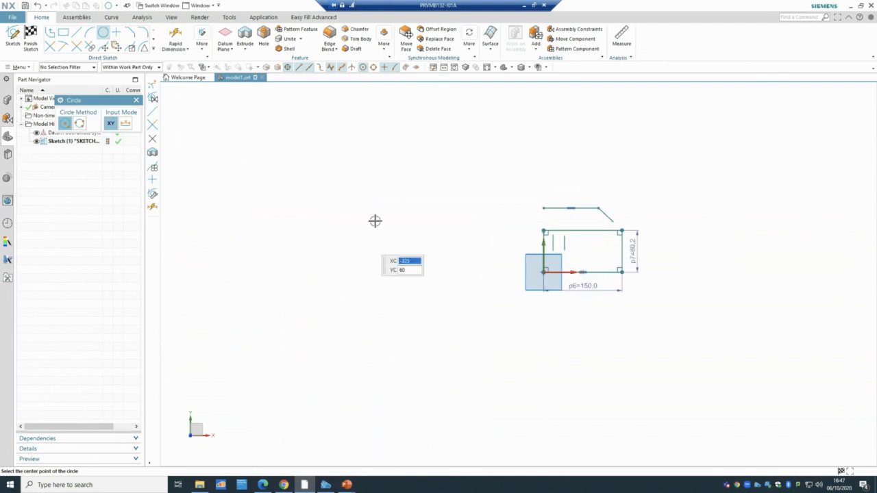
Sketch a circle well to the left of the dimensioned rectangle, with a slanted line at about 25 degrees tangent to its upper edge.
left_click(368, 241)
left_click(389, 208)
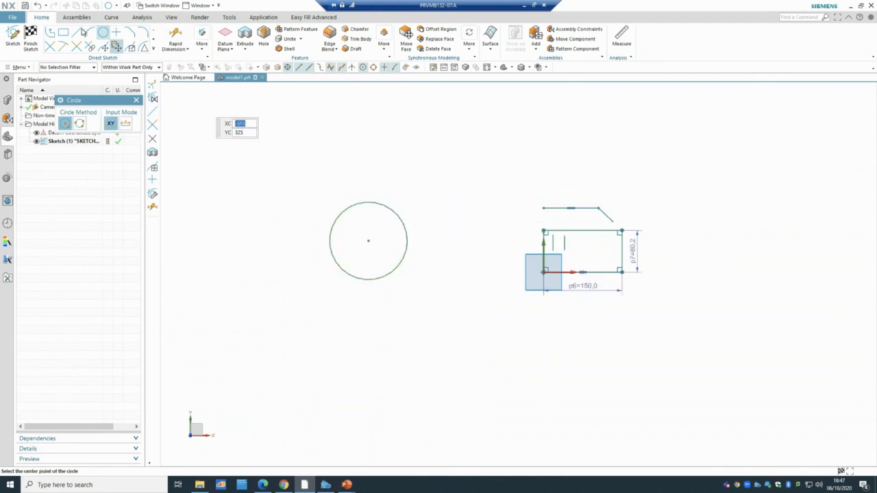
left_click(77, 32)
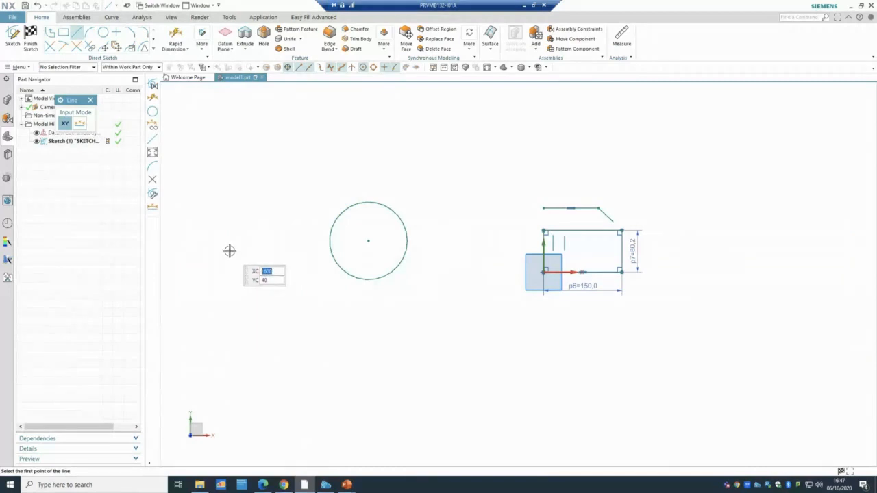
left_click(262, 248)
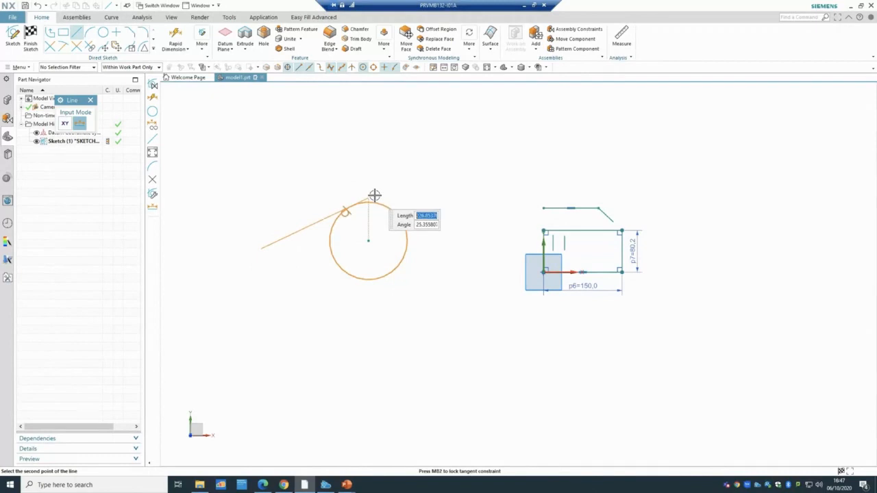
left_click(374, 196)
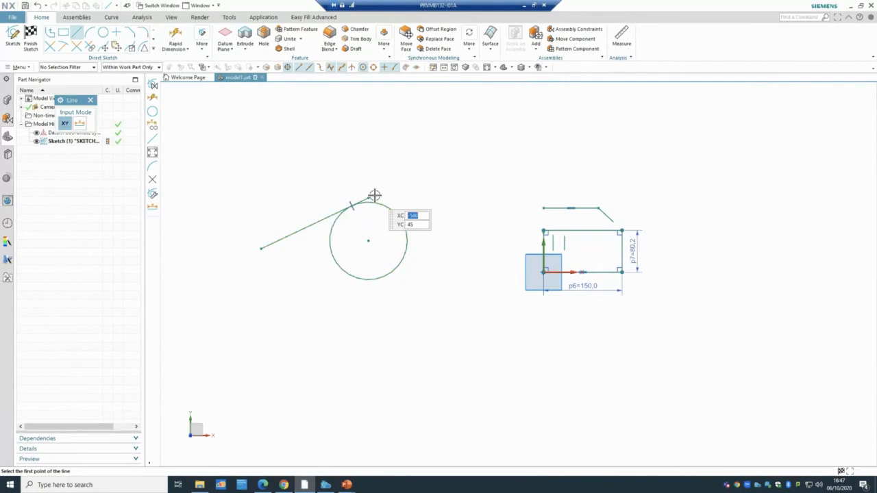
Undo the tangent line and draw a free slanted line about 200 mm long, clear of the circle's upper left side.
scroll(338, 215, "up", 1)
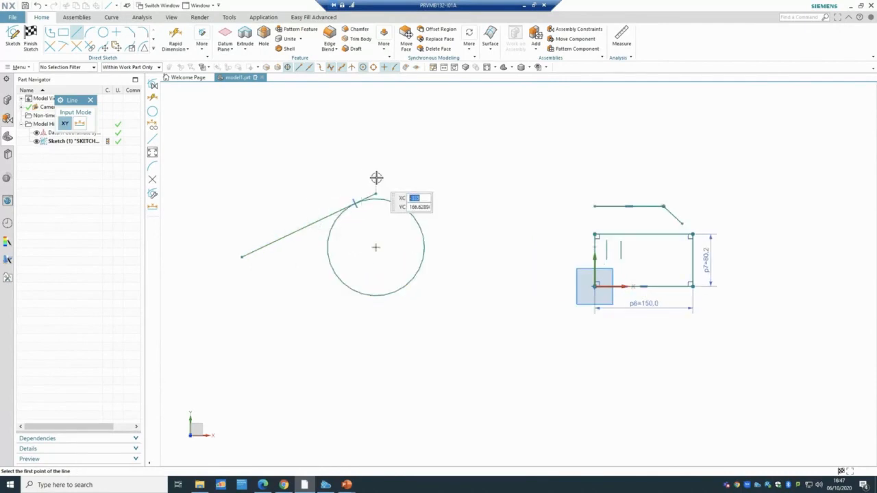
key("ctrl+z")
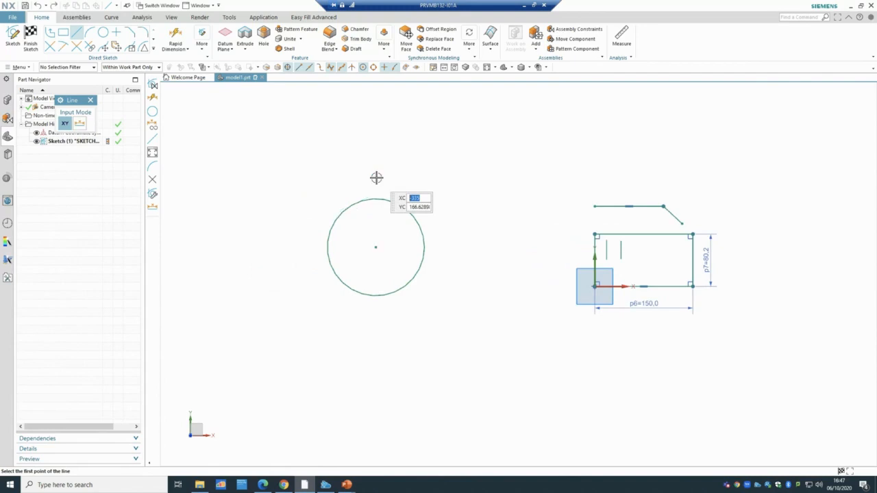
left_click(264, 243)
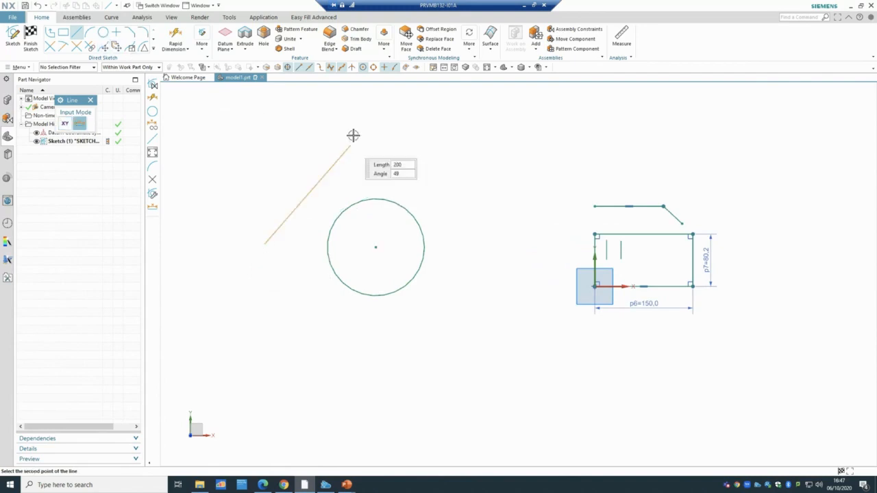
left_click(352, 135)
Apply a Tangent geometric constraint between the circle and the slanted line.
left_click(203, 48)
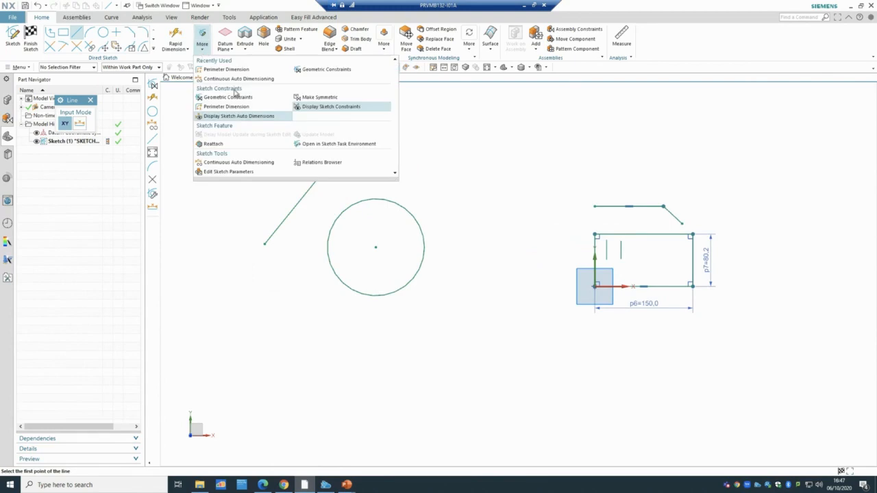
left_click(238, 98)
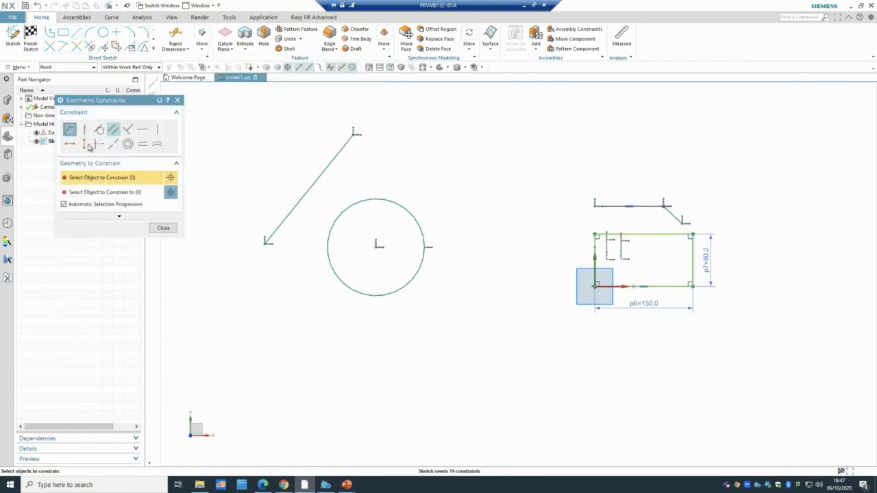
left_click(98, 130)
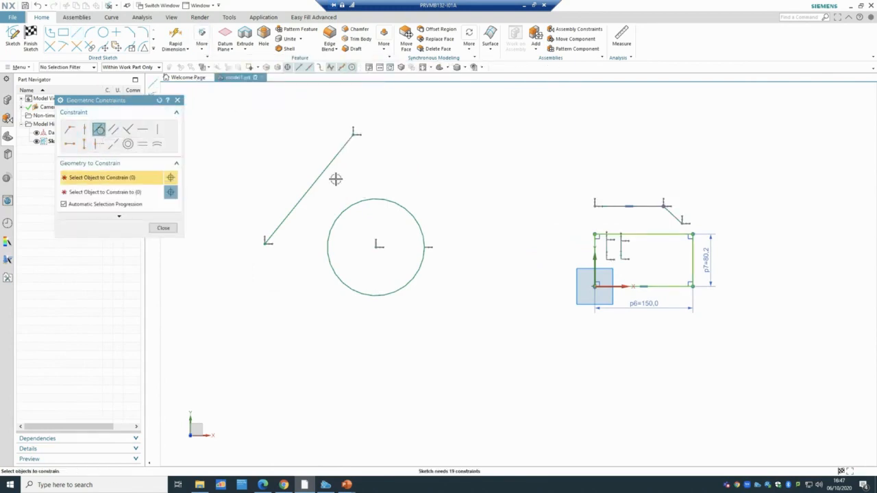
left_click(352, 205)
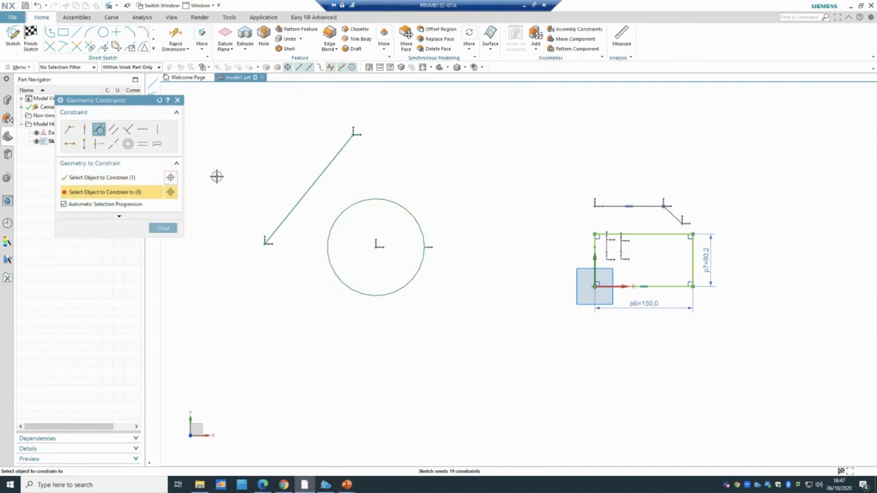
left_click(324, 168)
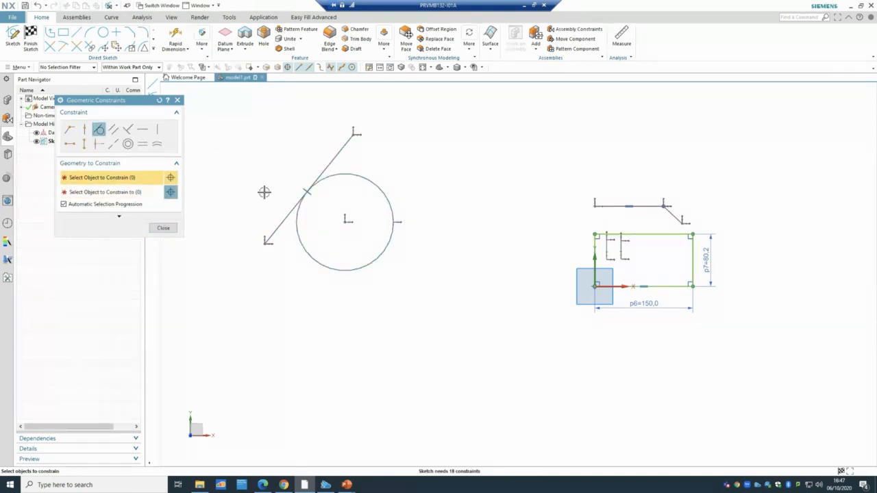
left_click(163, 229)
Sketch a large circle below the tangent pair and a smaller, off-center circle inside it.
key("o")
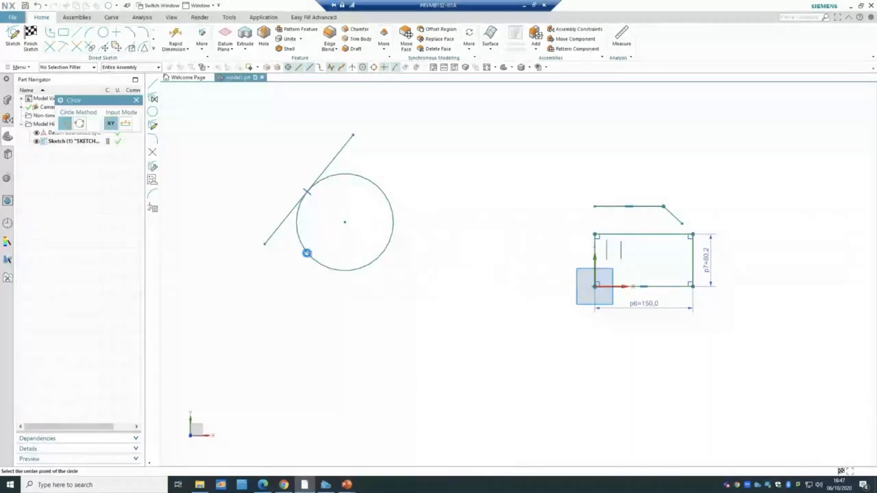
scroll(330, 315, "down", 2)
left_click(288, 393)
left_click(304, 358)
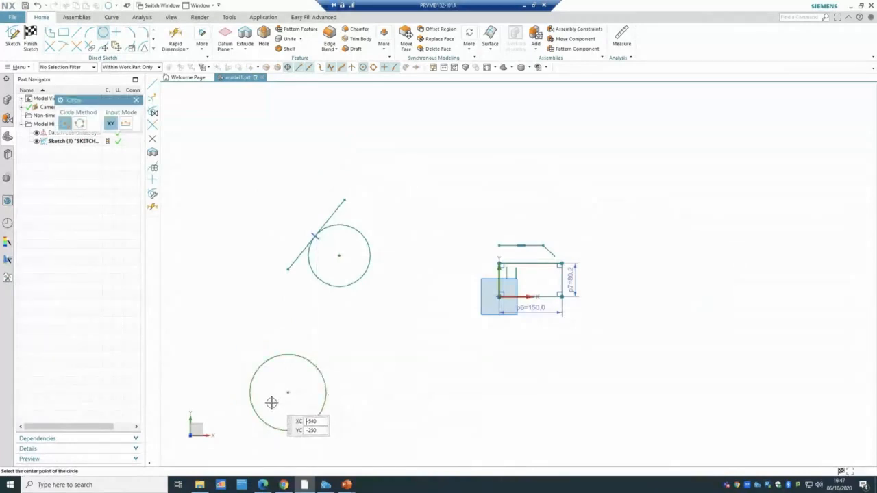
scroll(272, 403, "up", 2)
left_click(262, 372)
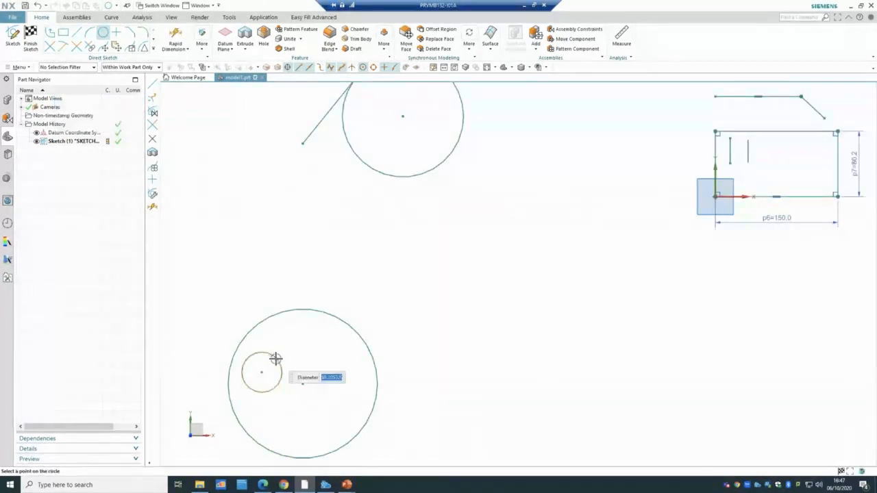
left_click(276, 359)
Apply a Concentric geometric constraint between the large circle and the small circle inside it.
left_click(202, 43)
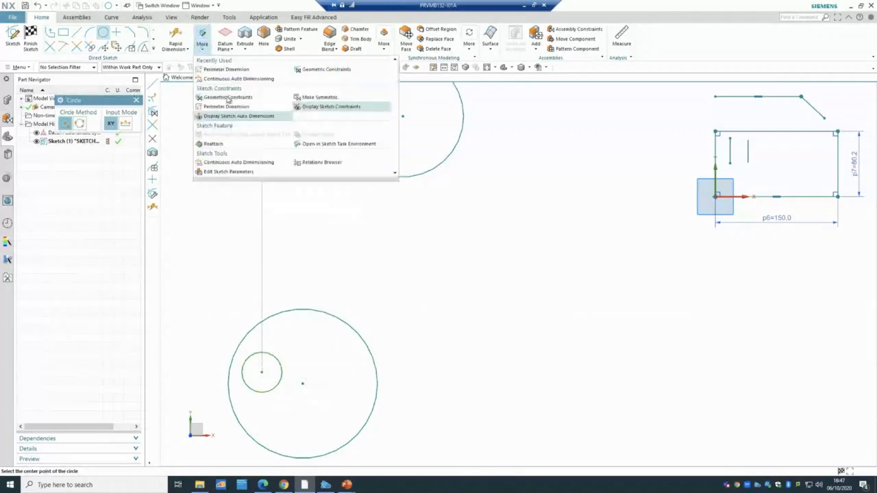
left_click(228, 98)
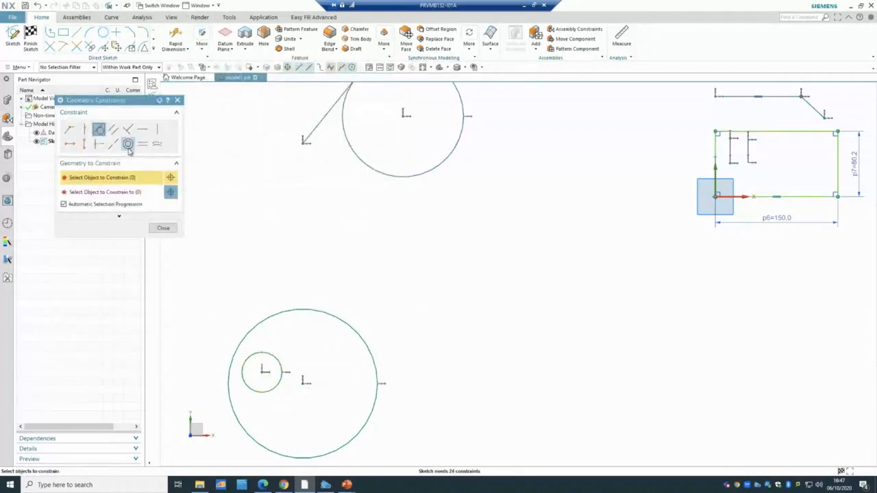
left_click(129, 144)
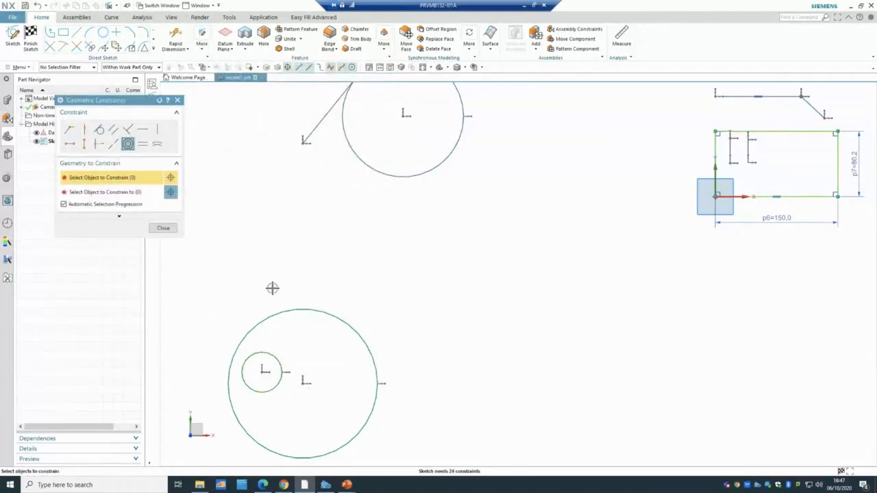
left_click(281, 312)
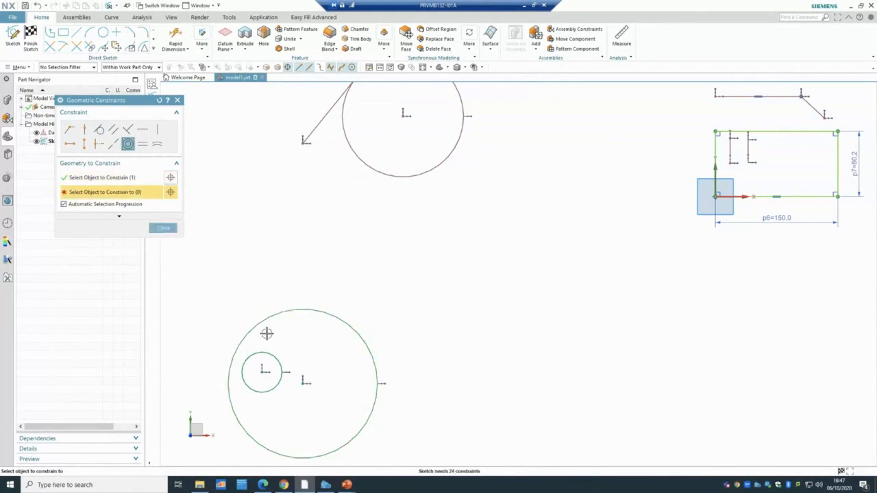
left_click(273, 358)
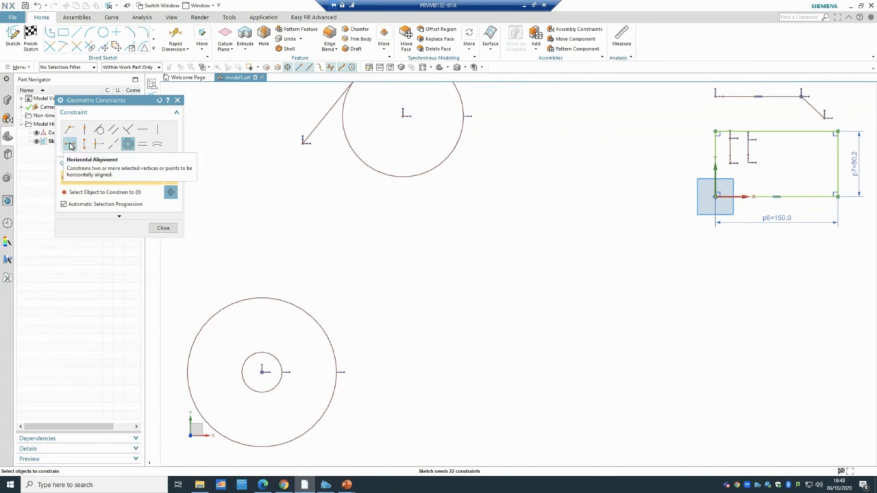
left_click(83, 143)
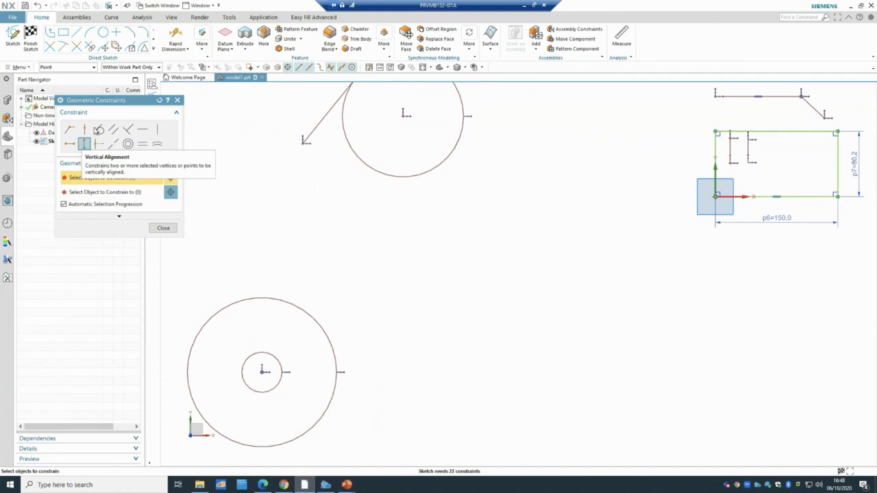
left_click(143, 130)
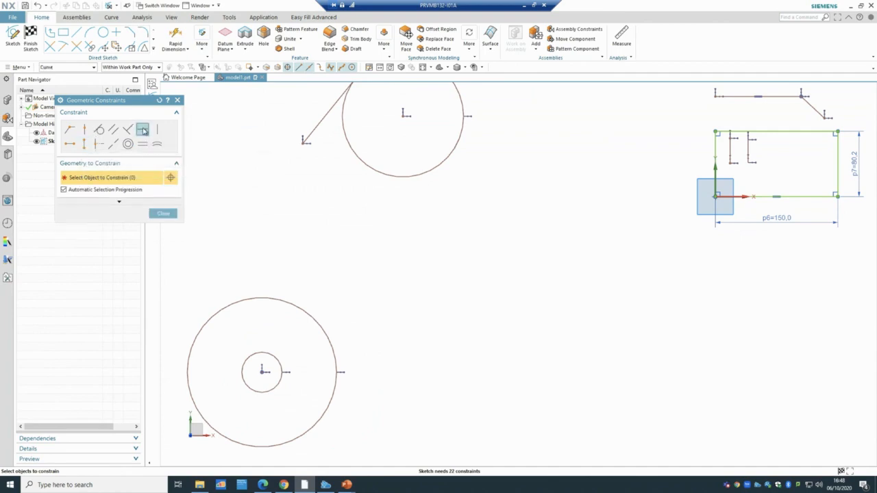
left_click(157, 130)
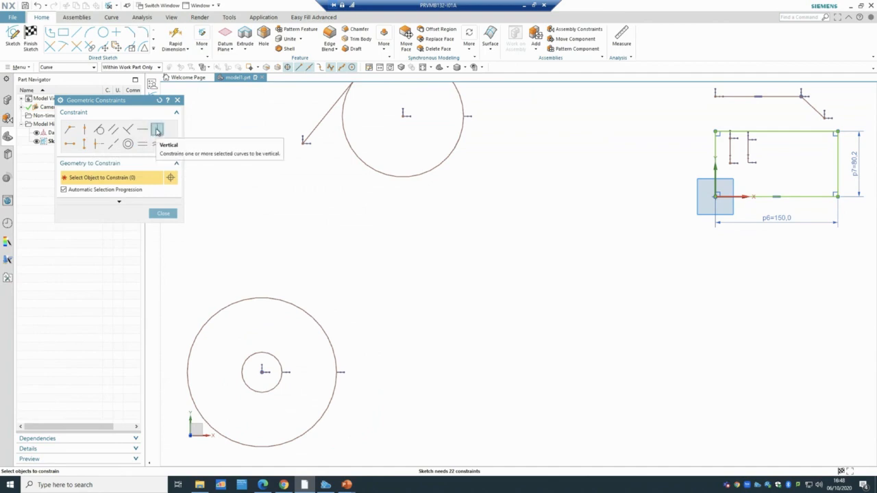
left_click(163, 213)
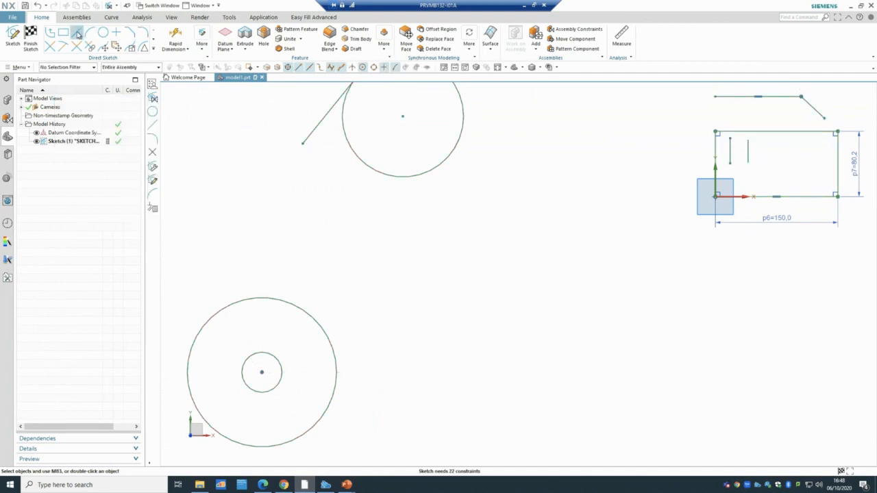
Draw a vertical line to the right of the concentric circles and a separate horizontal line beside it.
left_click(76, 32)
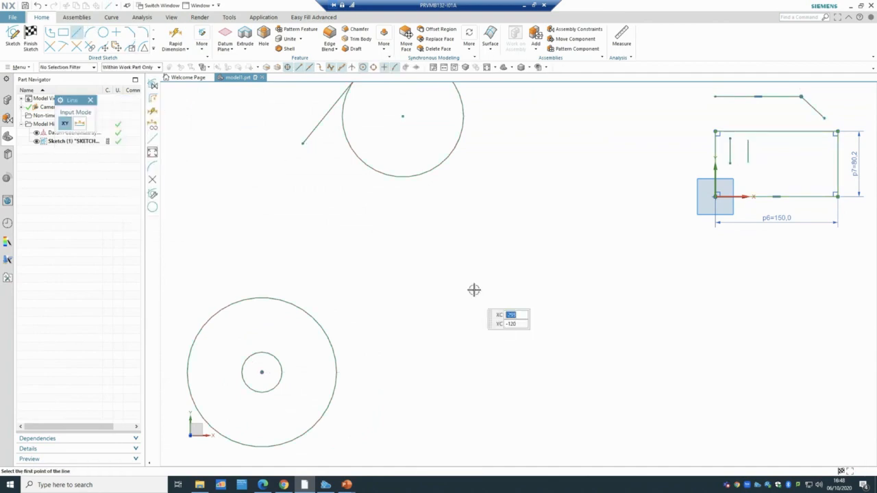
left_click(421, 434)
scroll(459, 370, "up", 5)
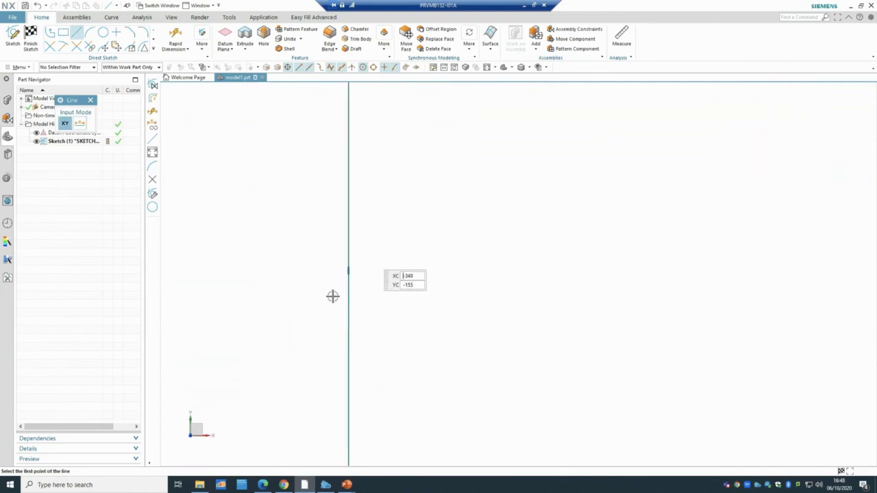
scroll(442, 338, "down", 3)
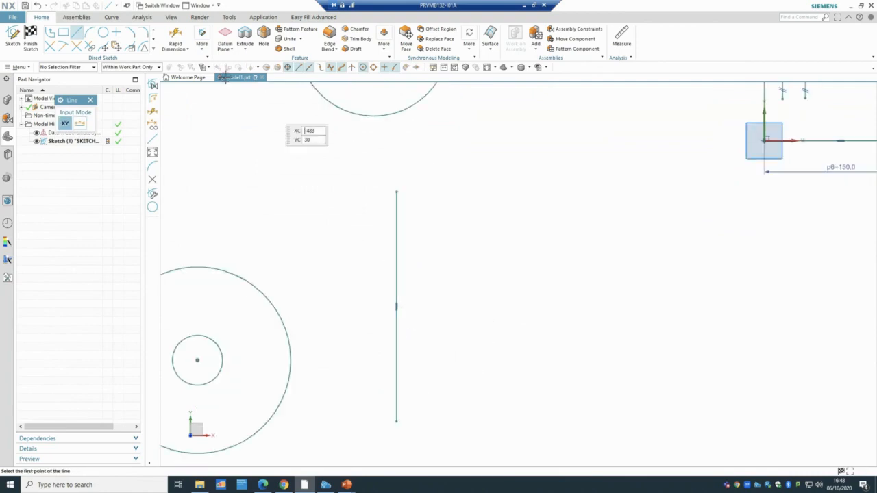
left_click(440, 295)
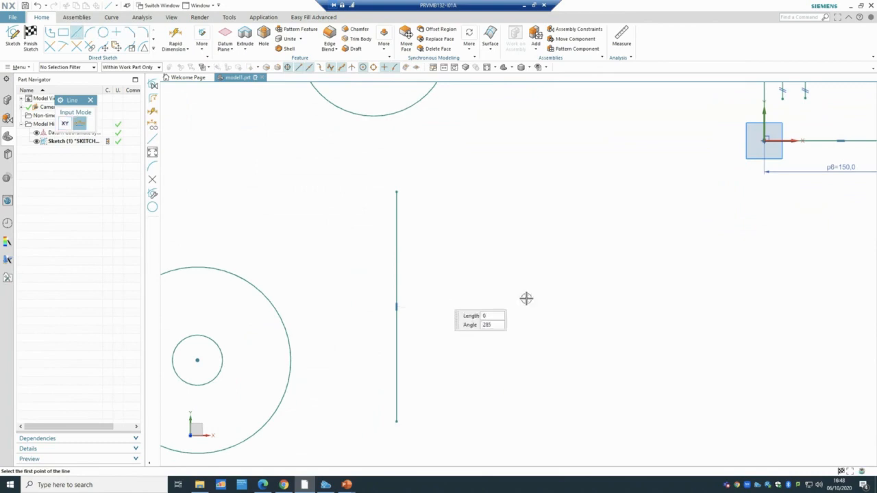
left_click(731, 295)
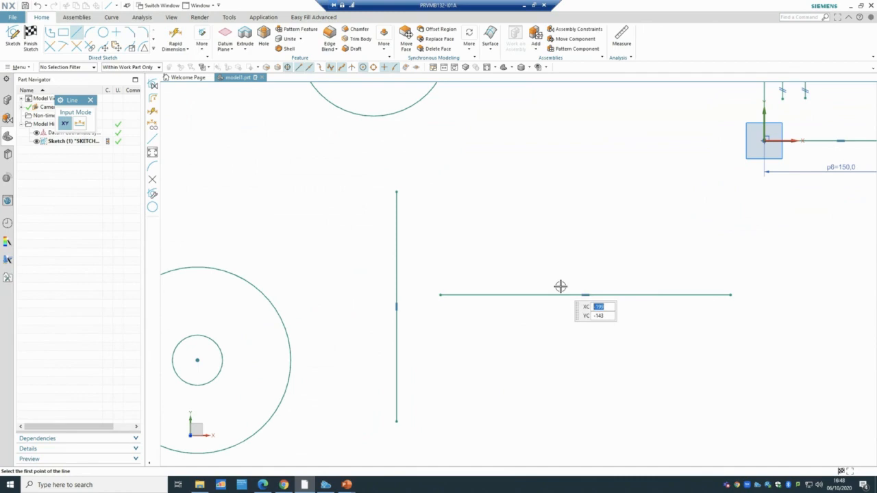
scroll(561, 287, "down", 2)
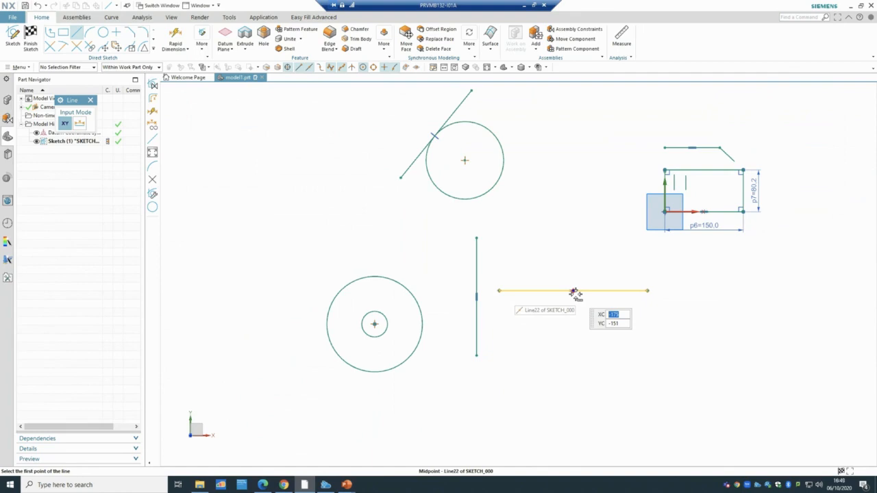
Finish the practice sketch and delete it from the model history.
left_click(31, 40)
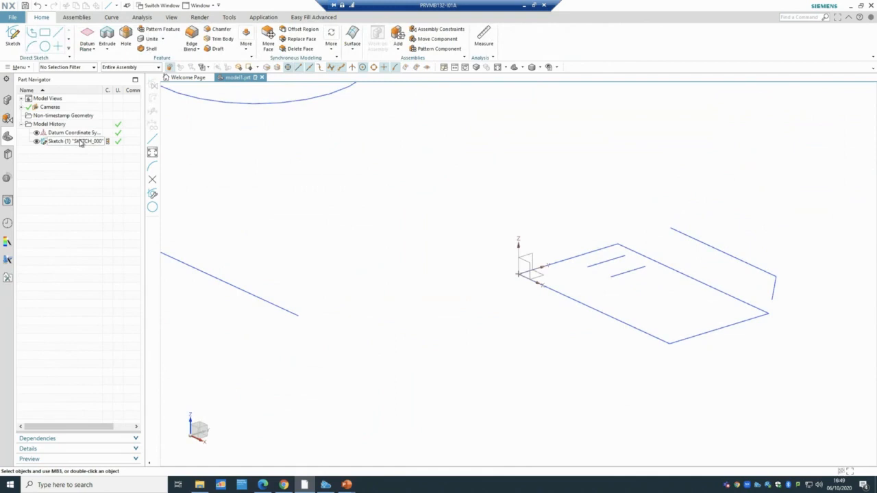
right_click(80, 142)
left_click(108, 337)
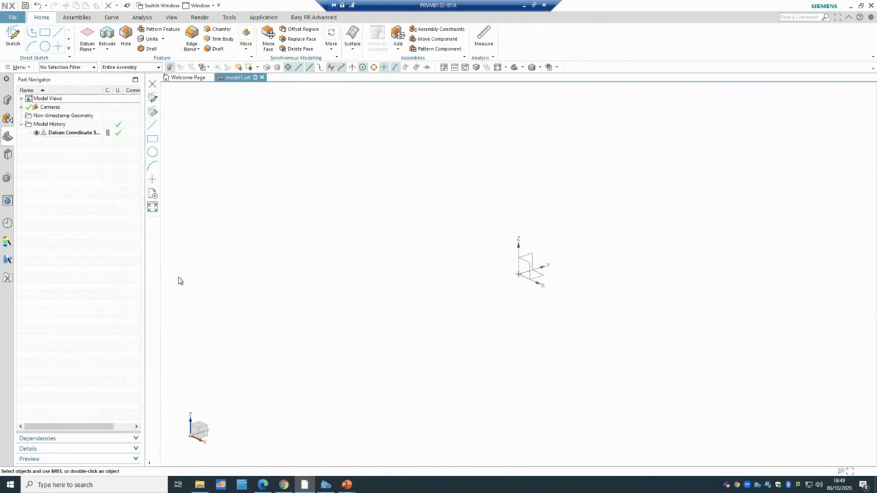
Sketch a rectangle about 156 by 92 mm from the origin on the default XY plane and finish the sketch.
left_click(11, 39)
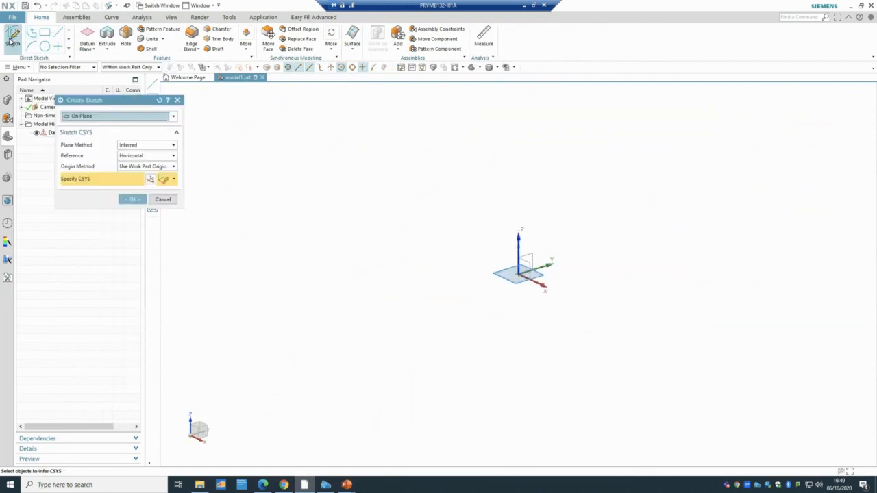
left_click(137, 200)
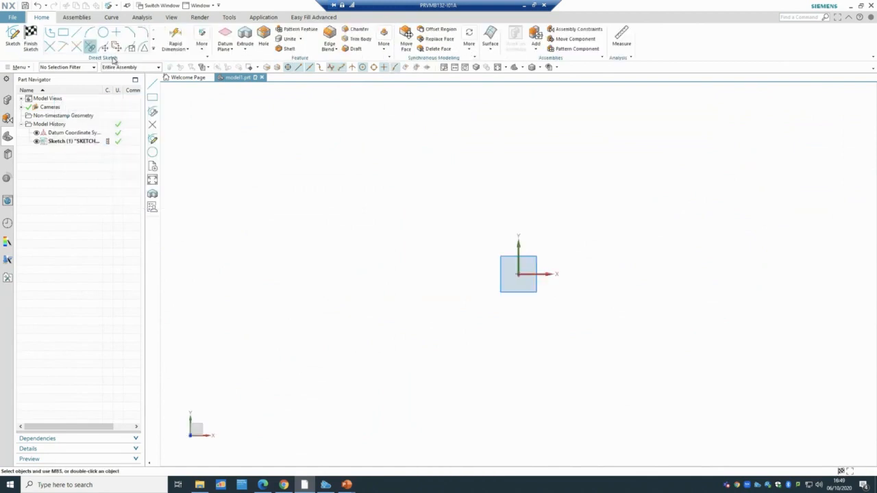
left_click(63, 32)
left_click(519, 274)
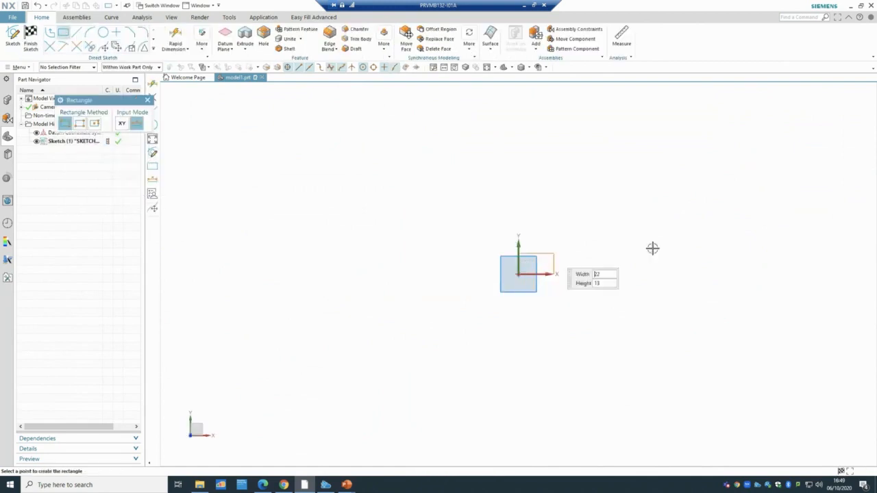
left_click(767, 129)
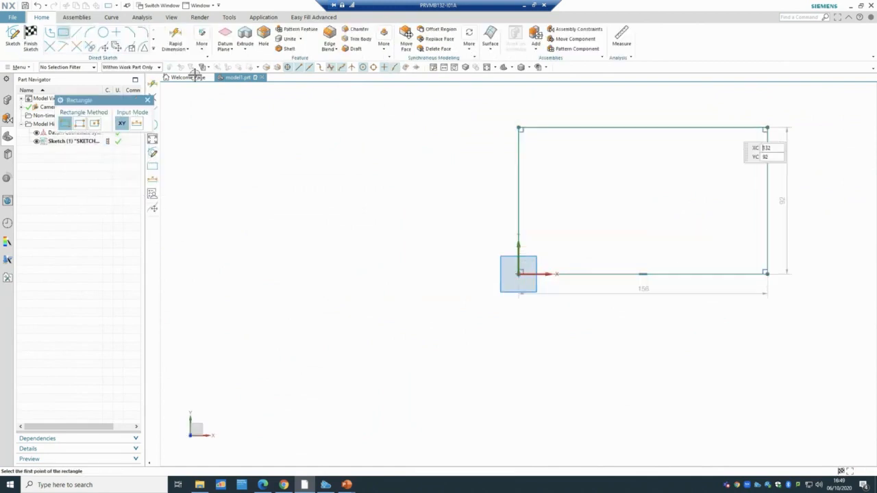
left_click(30, 36)
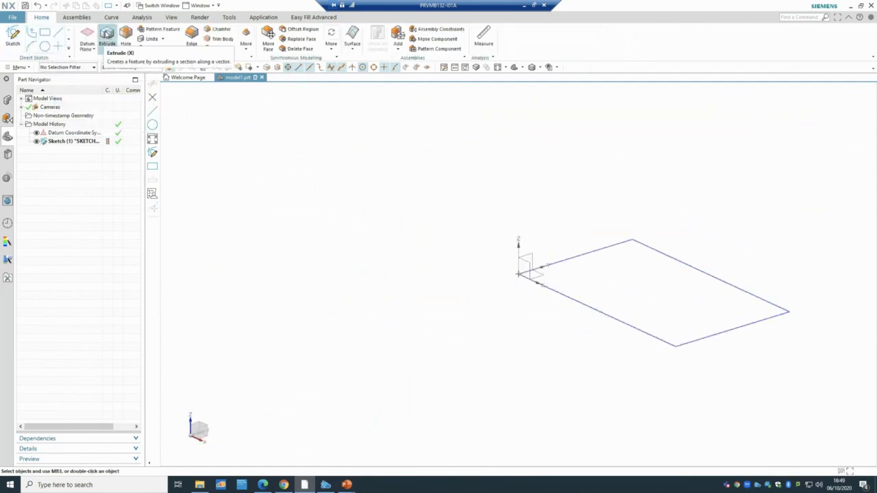
Set up an extrusion of the rectangle, stretch its end limit freehand to about 75 mm, and set the end distance to 25 mm.
left_click(107, 34)
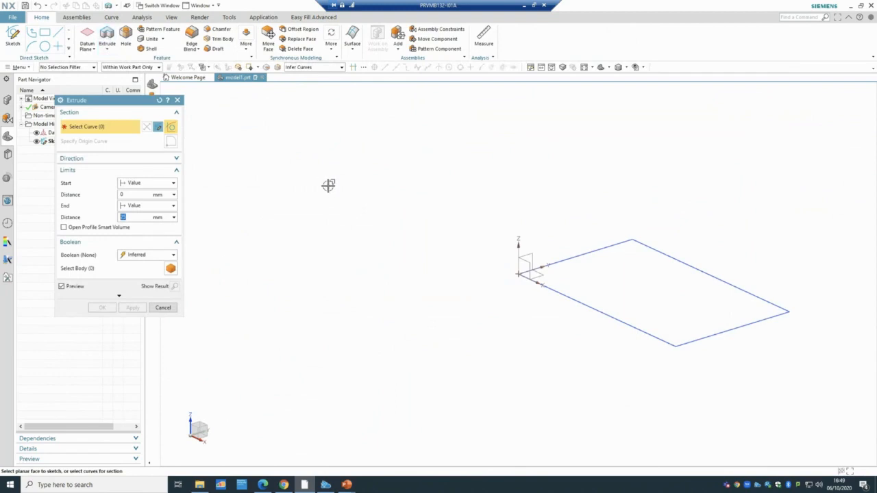
left_click(583, 254)
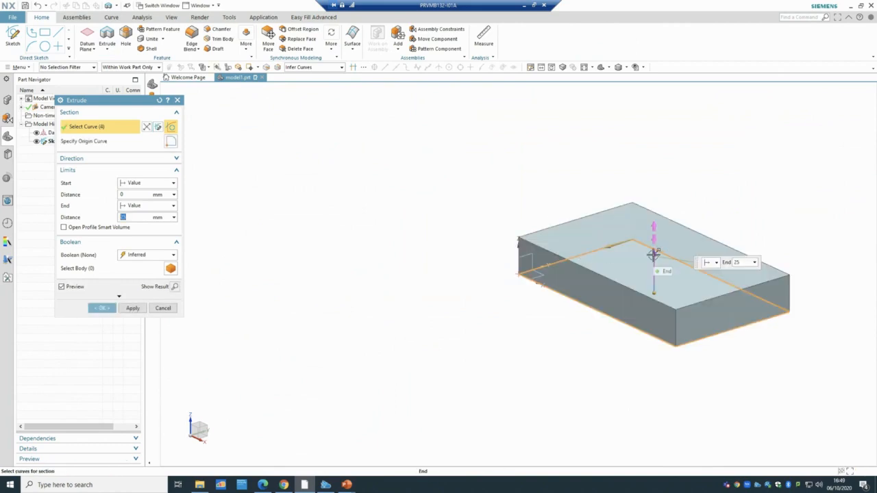
left_click_drag(654, 254, 653, 291)
mouse_move(649, 169)
left_mouse_down()
mouse_move(651, 157)
mouse_move(642, 204)
mouse_move(642, 174)
mouse_move(646, 344)
mouse_move(640, 180)
left_mouse_up()
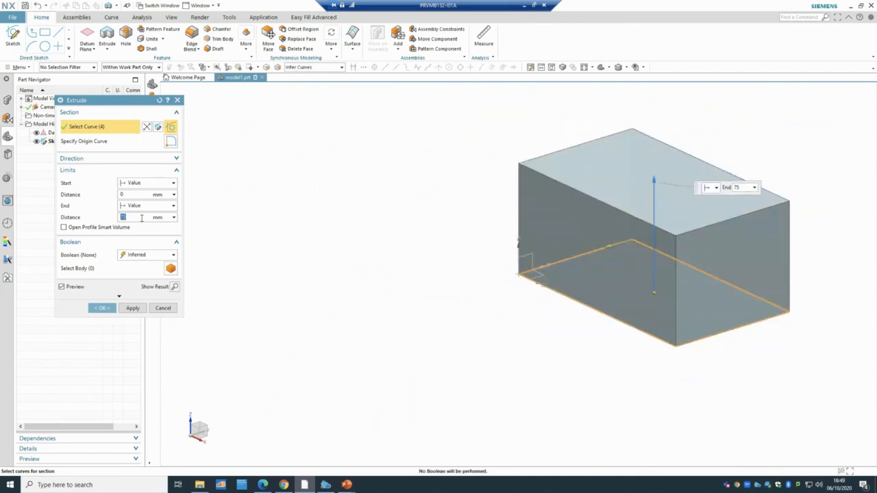
type("25")
Try the Symmetric Value limit on the extrusion, and restore the Value limit with a start distance of 0 mm.
left_click(137, 207)
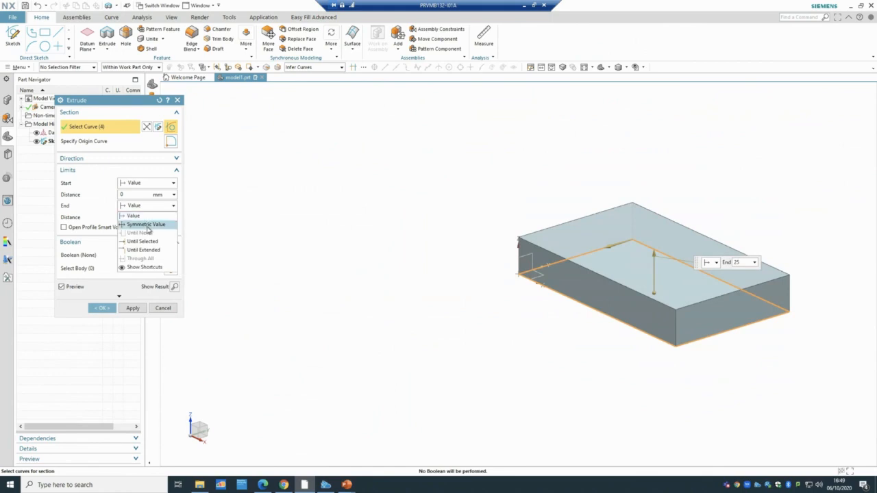
left_click(146, 226)
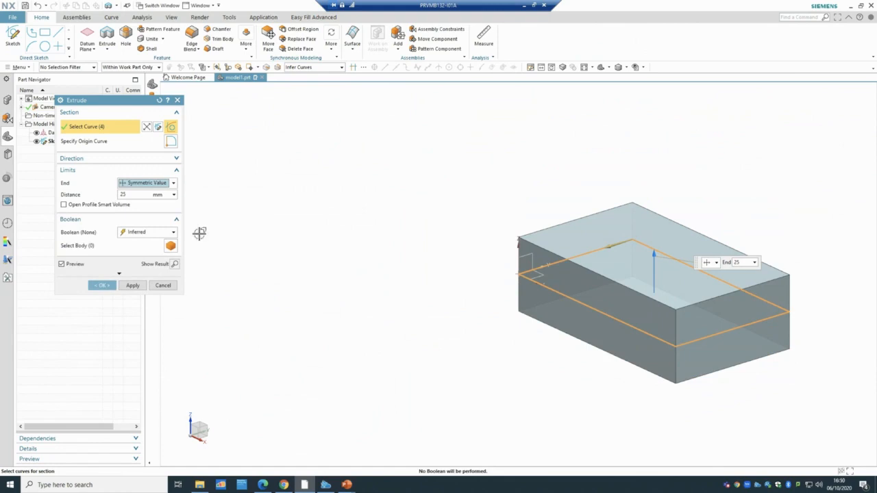
left_click(151, 184)
left_click(150, 194)
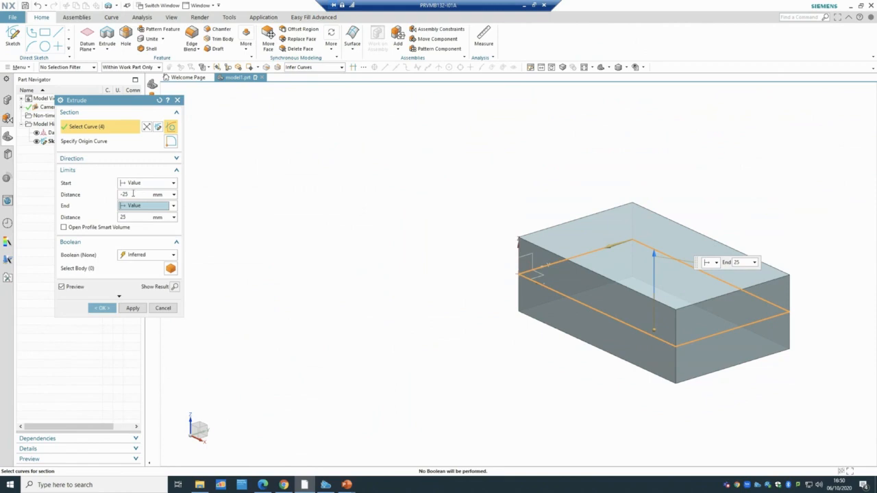
left_click(133, 194)
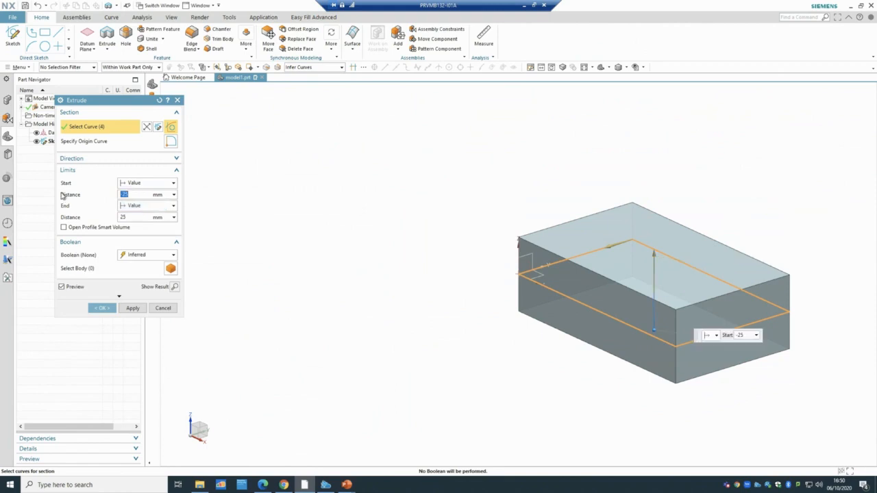
type("0")
key("Tab")
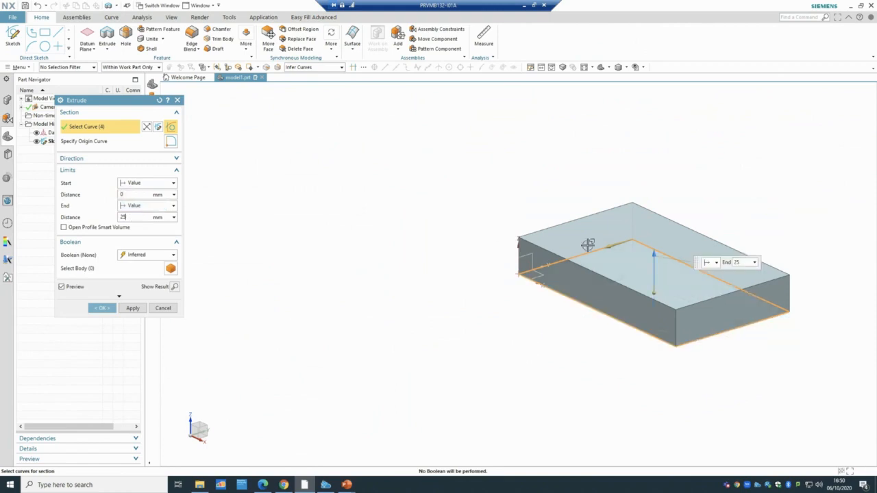
Try the Until Extended end limit on the extrusion and switch the end limit back to Value.
left_click(141, 206)
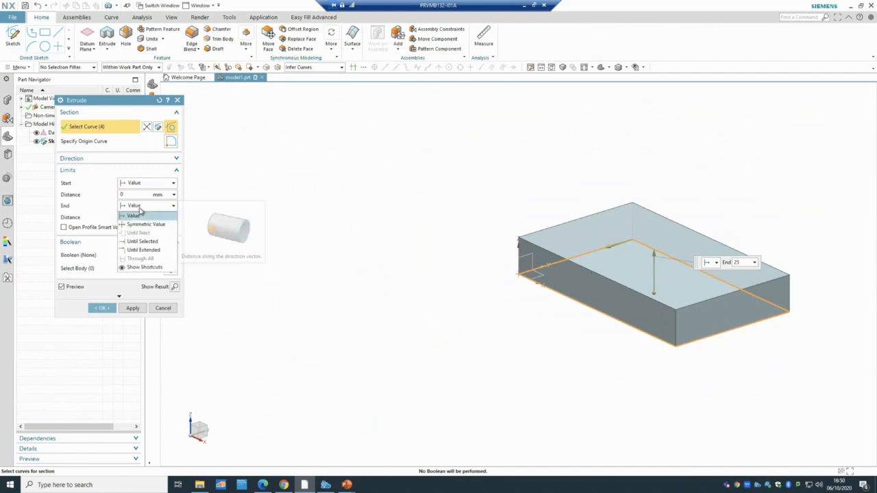
left_click(145, 249)
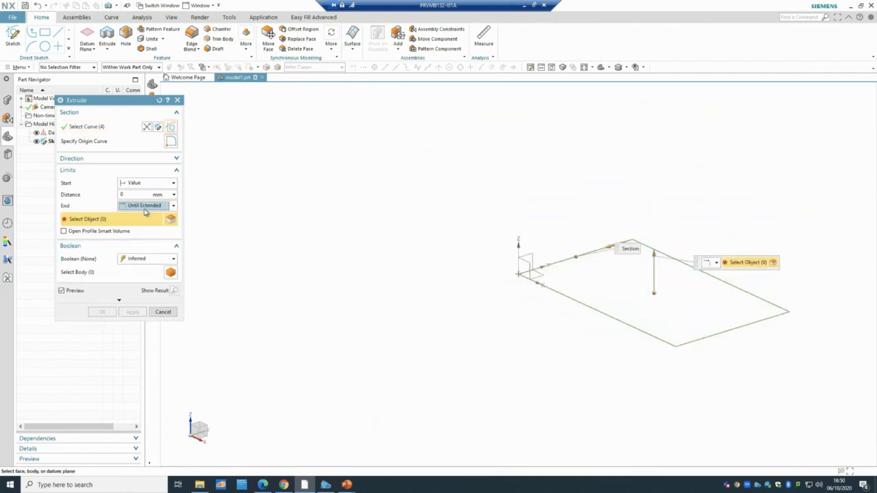
left_click(145, 206)
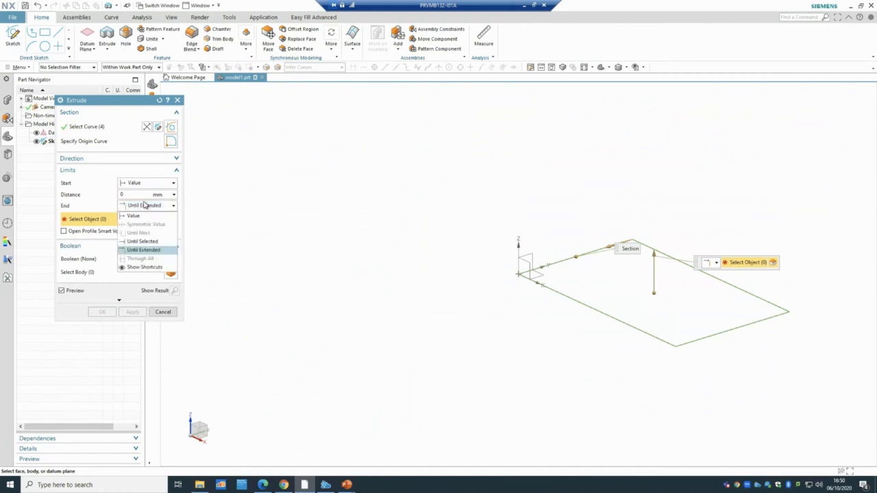
left_click(145, 216)
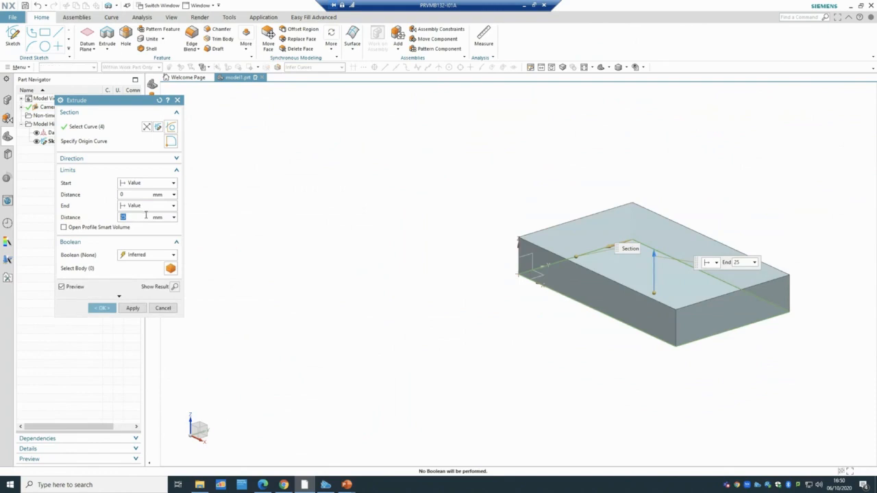
Show the additional extrusion settings, look through the Boolean options, and accept the 25 mm block.
left_click(121, 296)
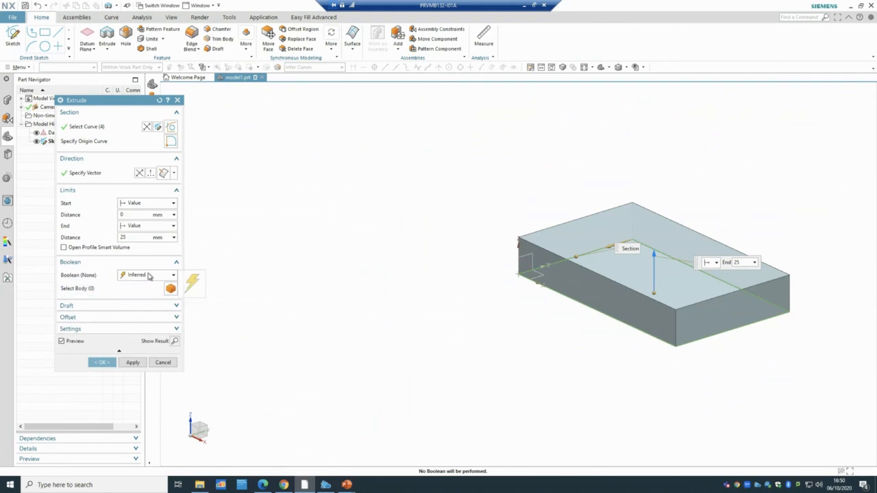
left_click(152, 276)
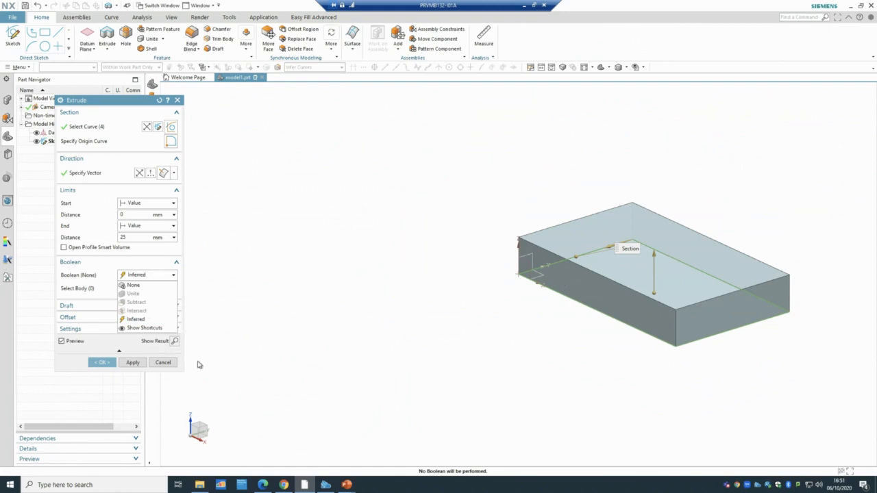
left_click(109, 366)
left_click(102, 363)
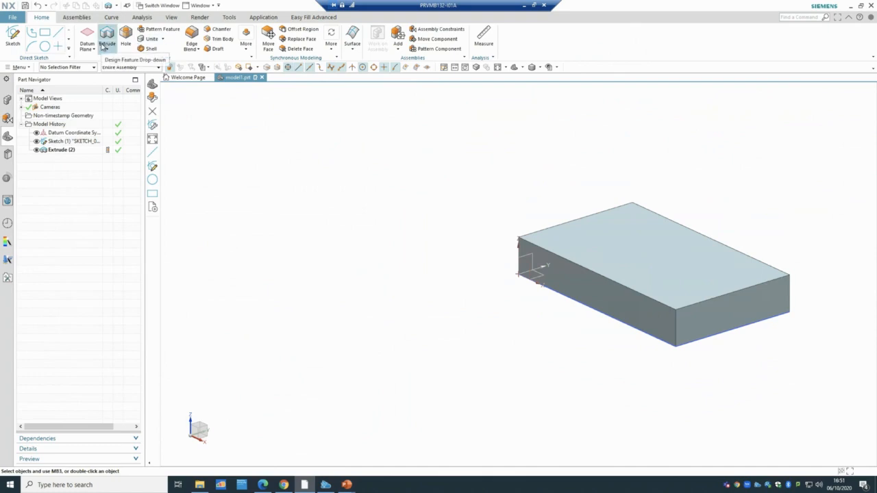
Sketch a small circle on the block's top face near the origin corner and finish the sketch.
left_click(13, 41)
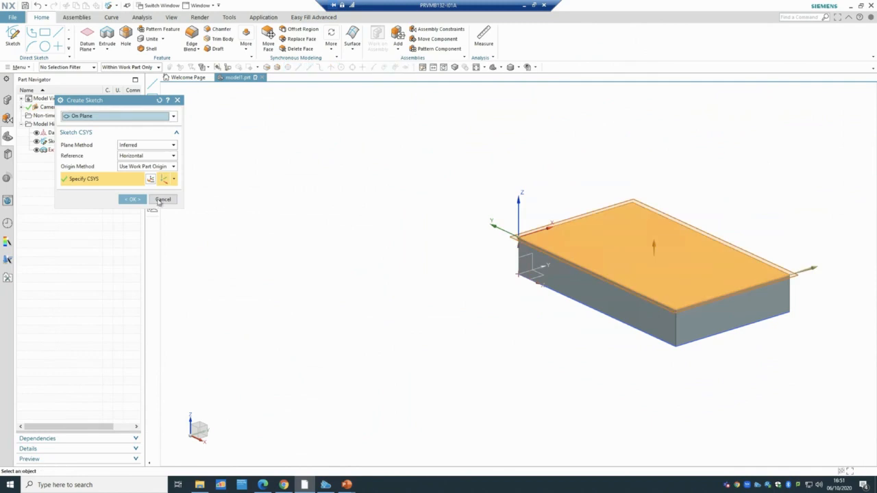
left_click(133, 199)
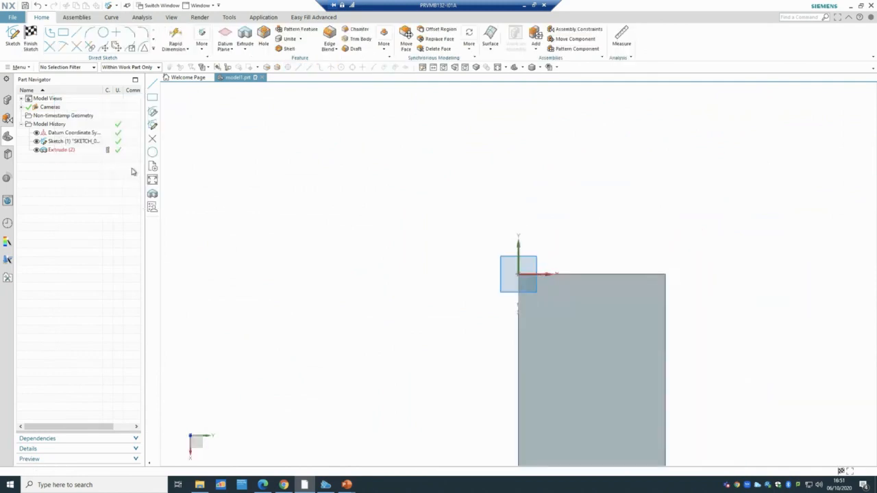
left_click(103, 31)
left_click(557, 327)
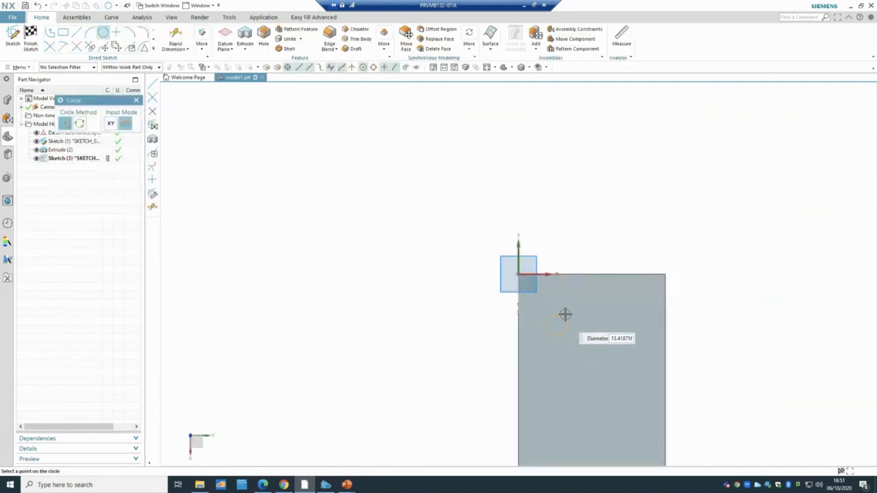
left_click(564, 313)
left_click(30, 36)
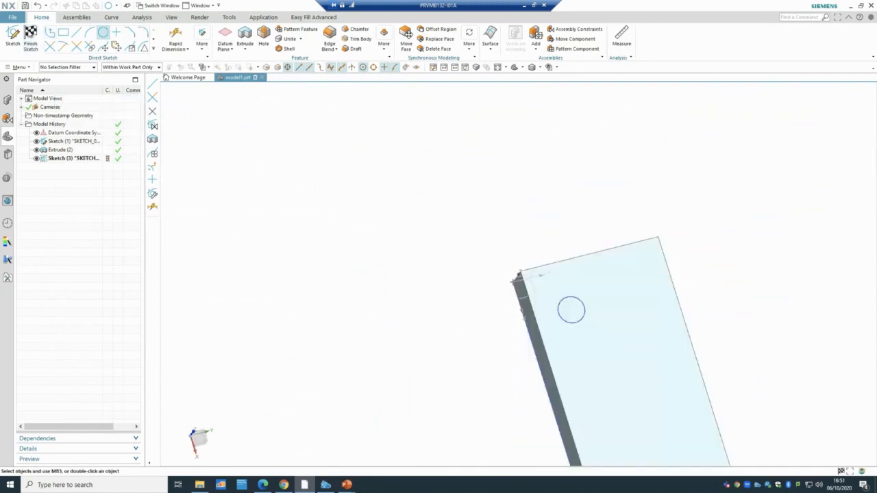
Extrude the circle 25 mm upward from the block's top face with the Boolean set to Inferred.
left_click(107, 33)
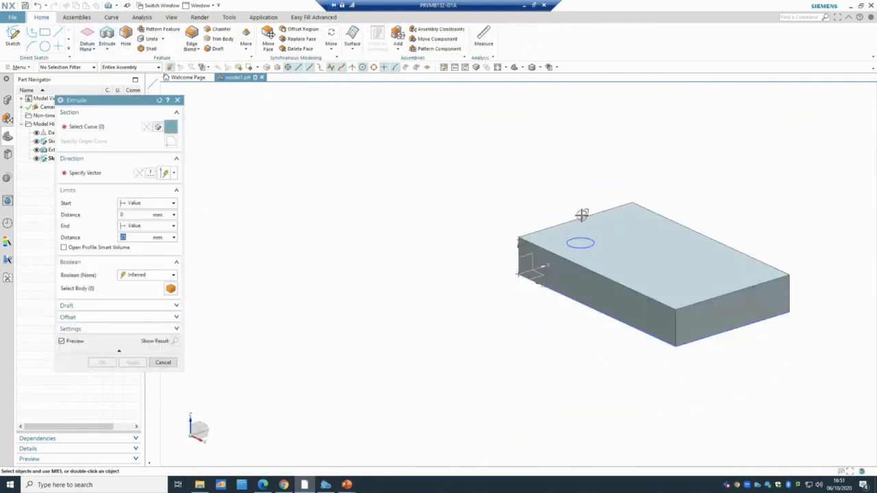
left_click(587, 245)
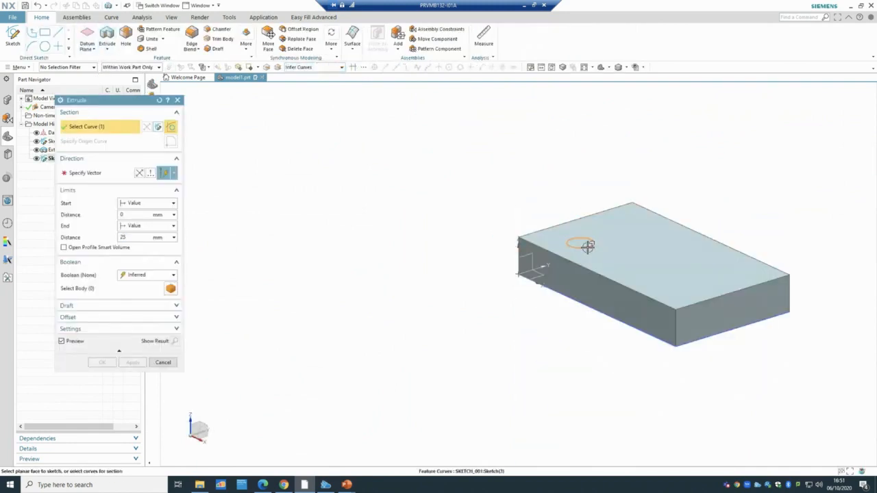
left_click(102, 363)
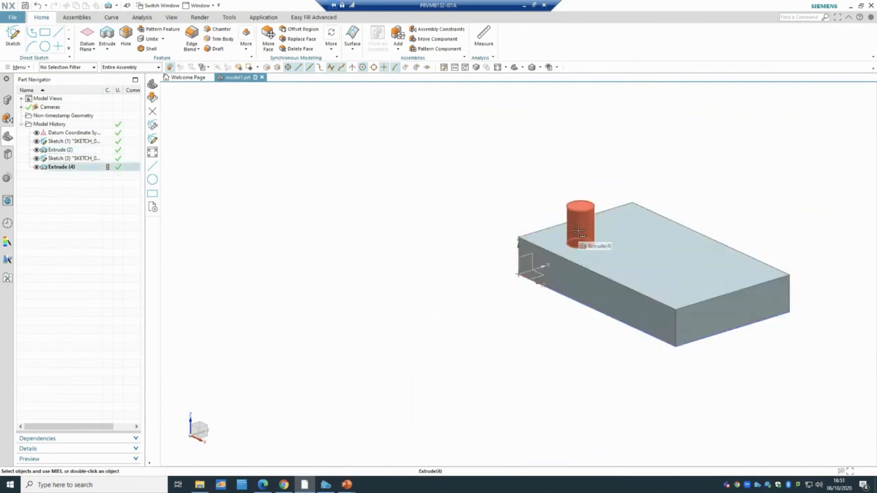
Edit the cylinder's extrusion and set its Boolean explicitly to Unite with the block.
double_click(57, 167)
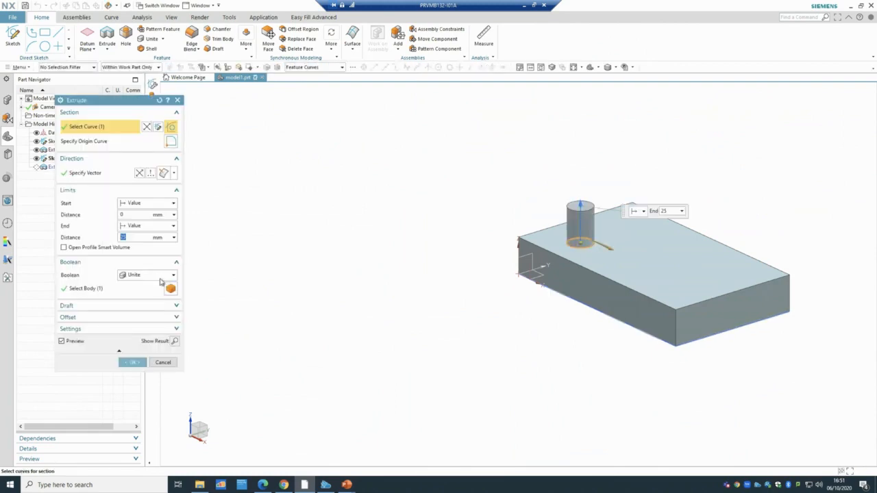
left_click(160, 277)
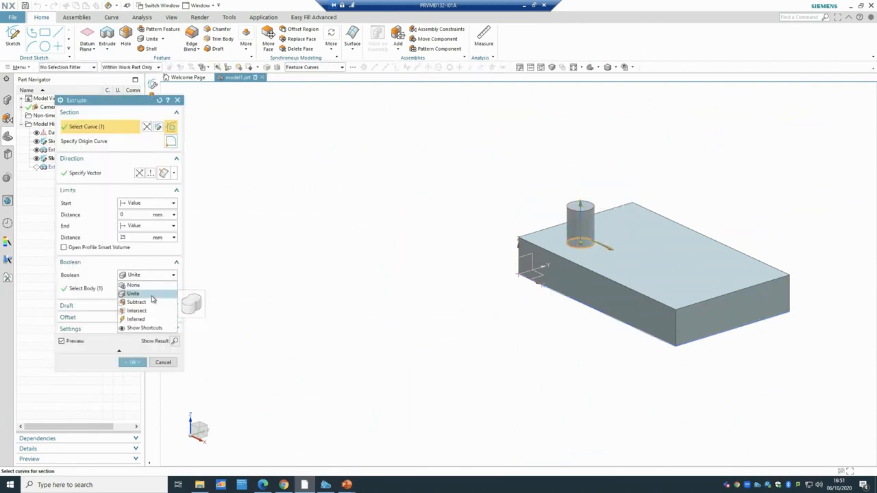
left_click(151, 295)
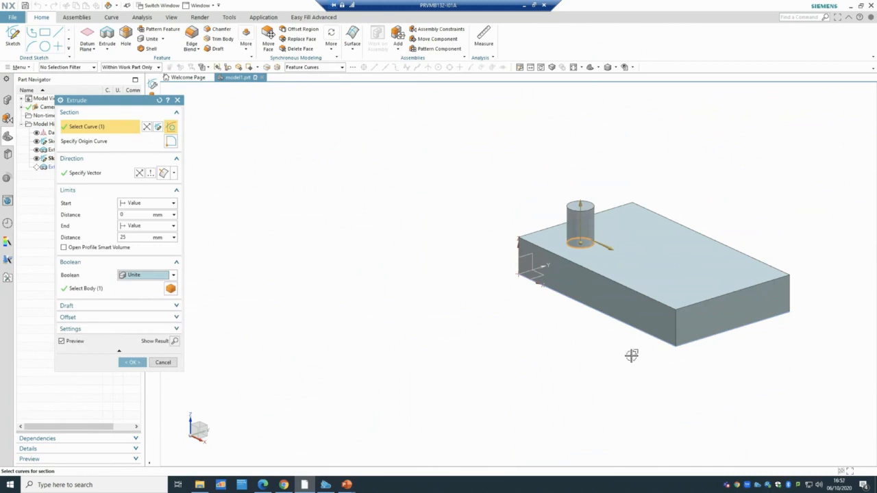
left_click(132, 362)
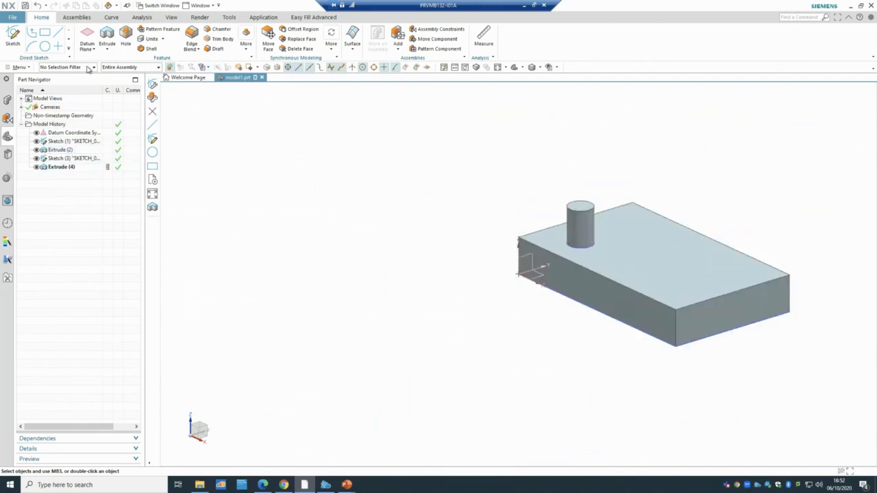
Look at the selection scope choices and set the selection filter to Solid Body.
left_click(87, 67)
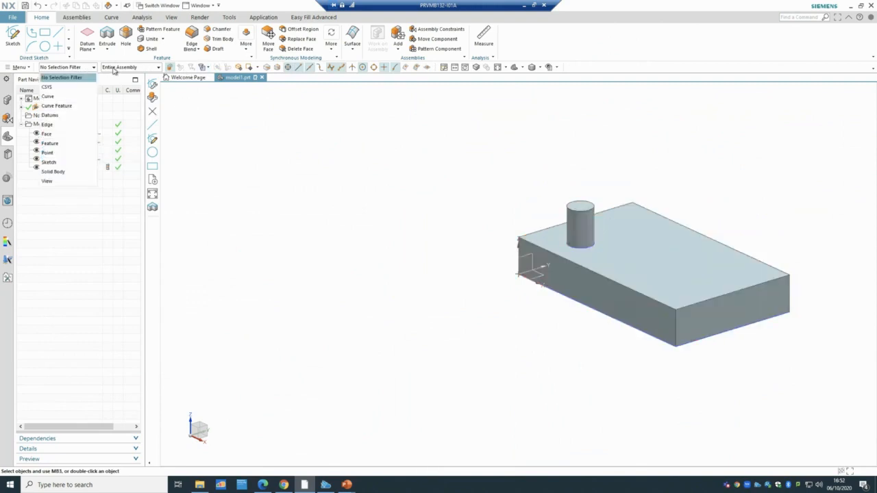
left_click(114, 68)
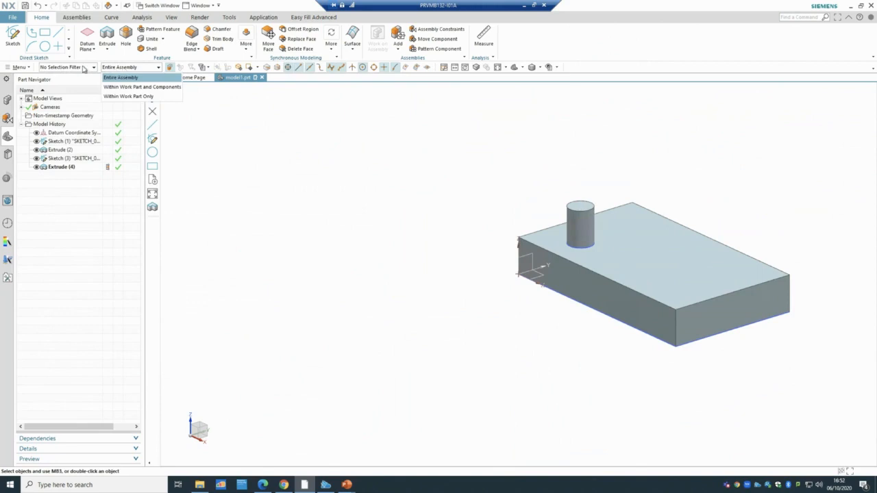
left_click(84, 67)
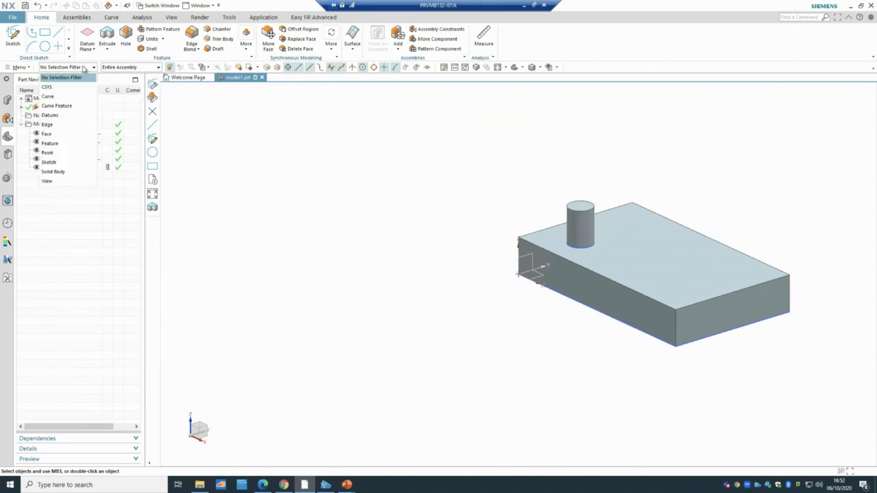
left_click(54, 172)
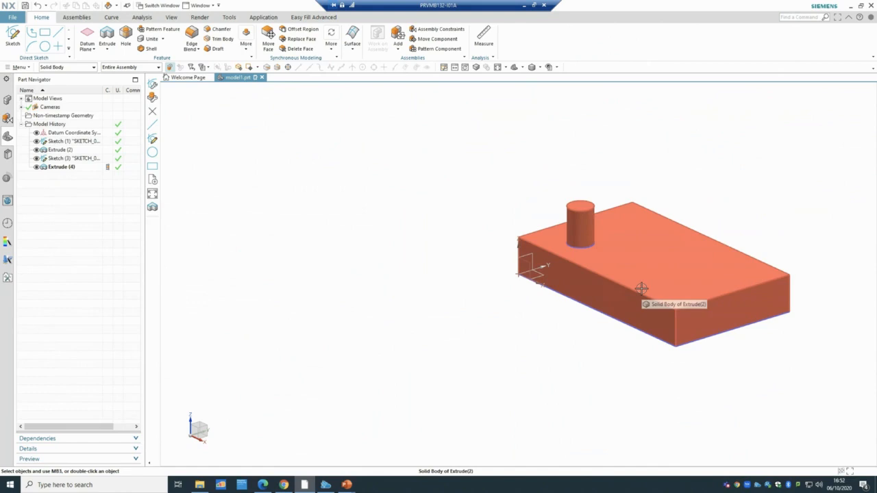
Undo the cylinder's extrusion and circle, and delete the leftover sketch on the block's top face.
key("ctrl+z")
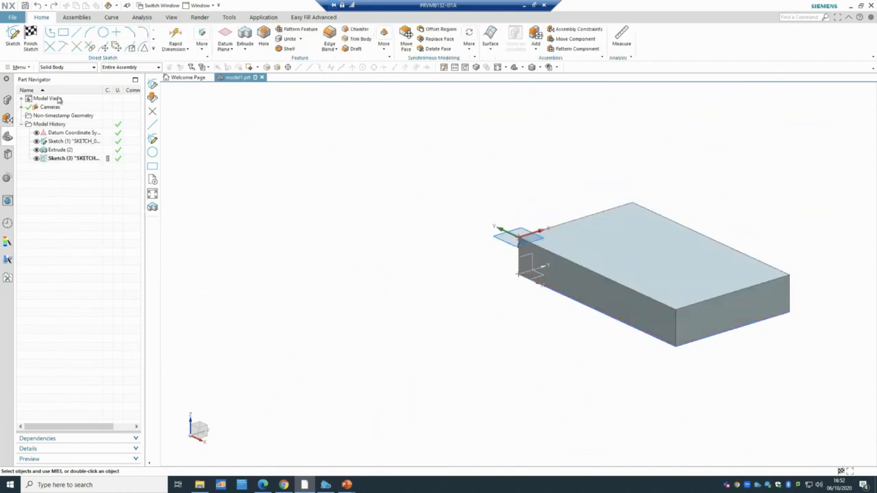
left_click(30, 35)
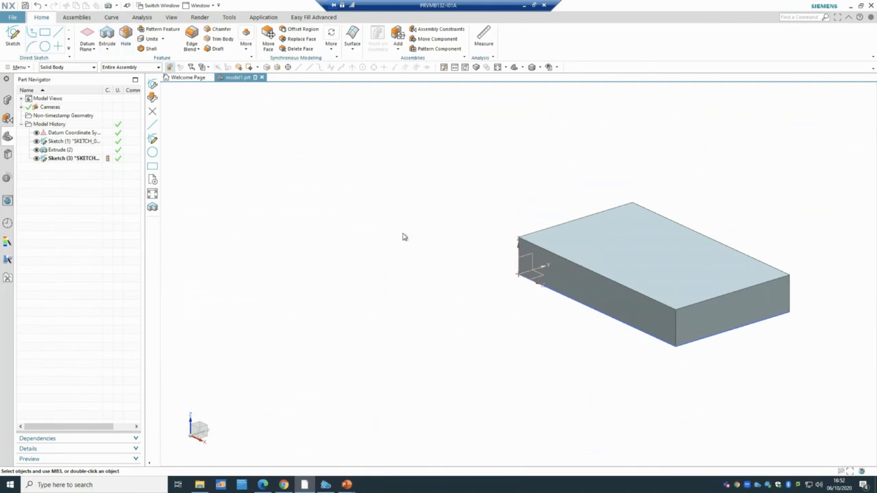
key("x")
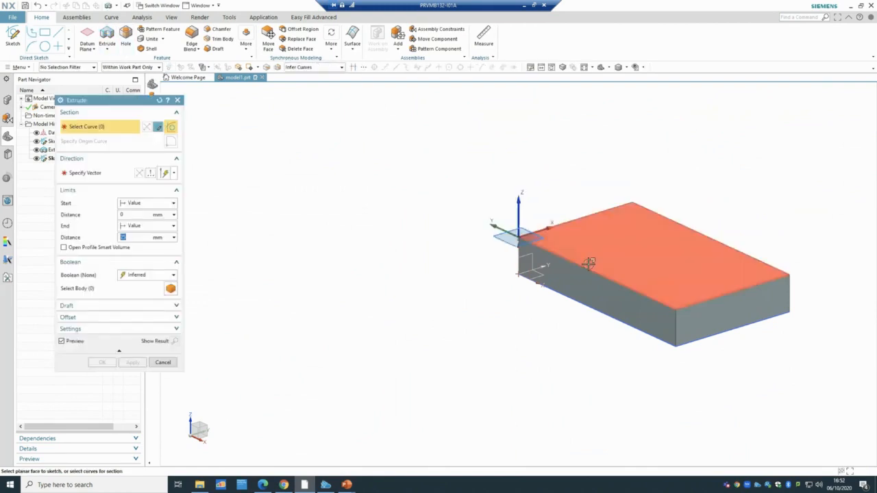
left_click(163, 364)
right_click(56, 158)
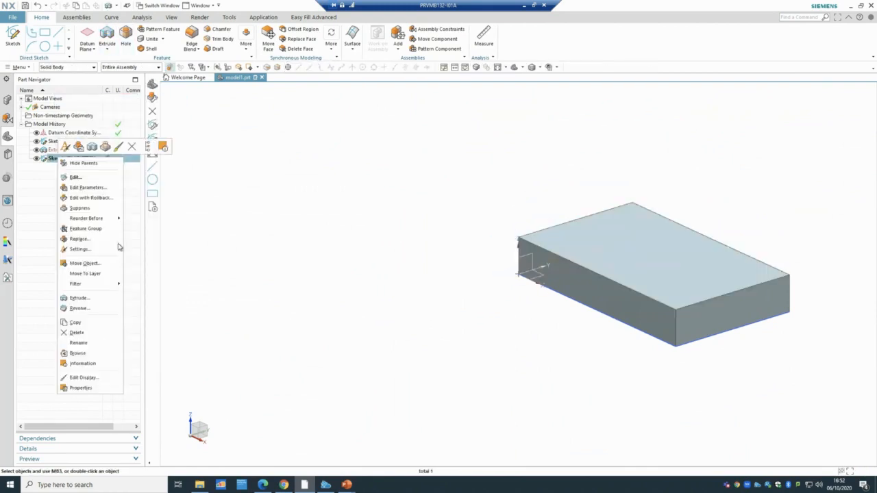
left_click(77, 333)
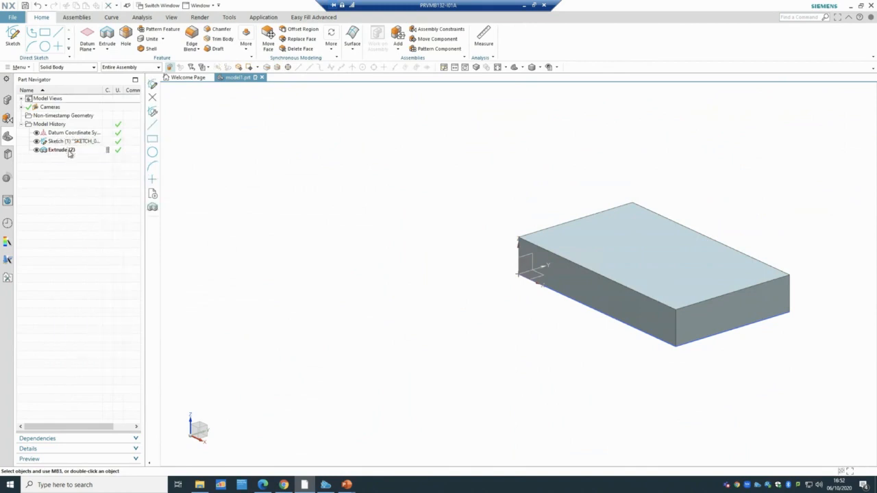
Edit the block's extrusion with a 35° draft From Start Limit and preview the tapered result.
double_click(69, 150)
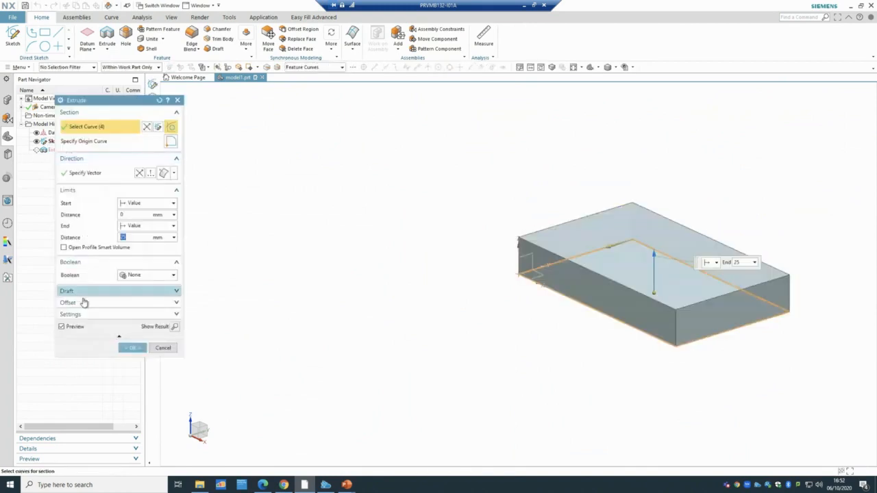
left_click(85, 294)
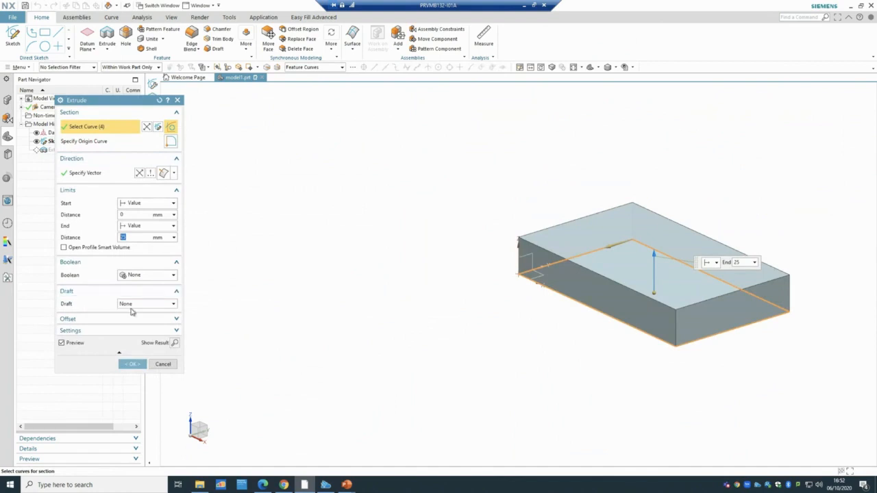
left_click(133, 306)
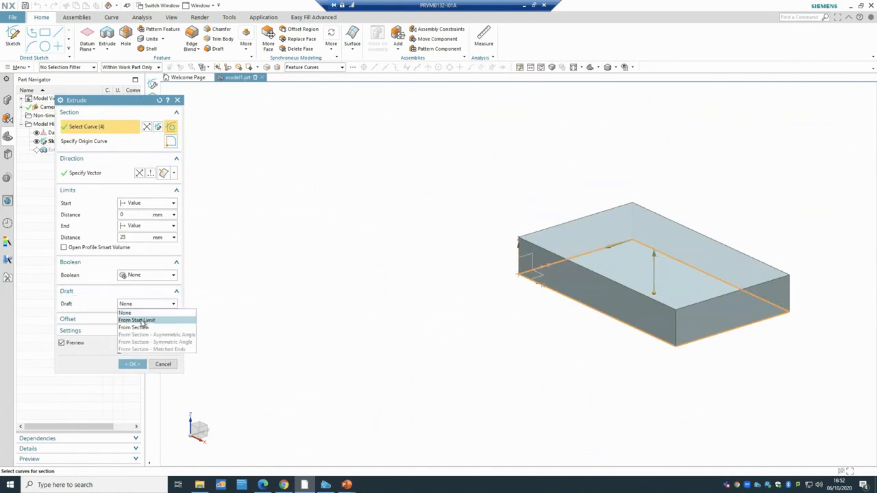
left_click(141, 321)
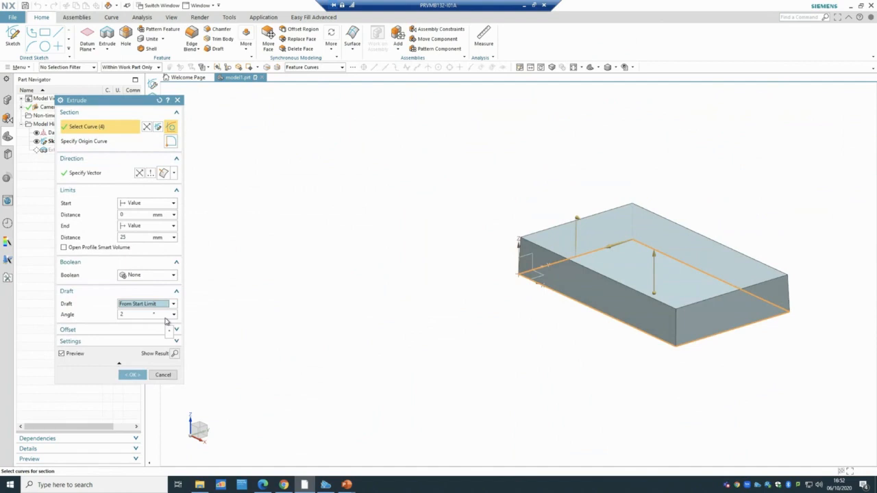
double_click(118, 315)
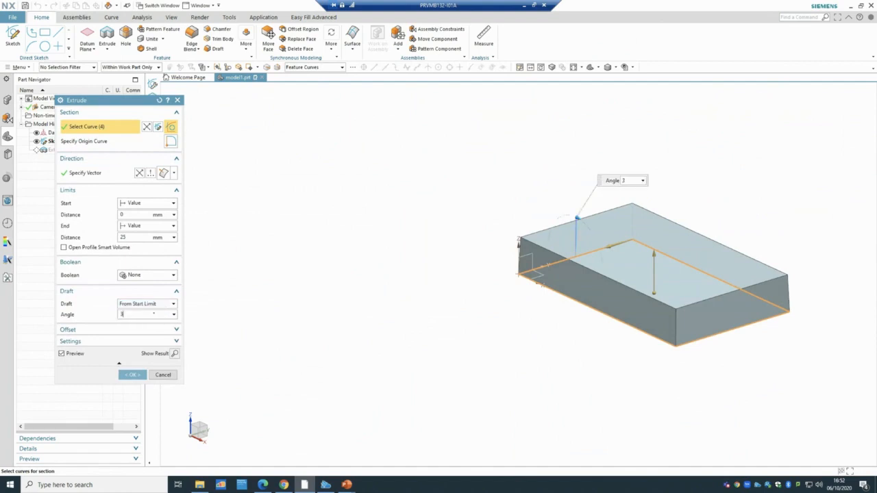
left_click(172, 352)
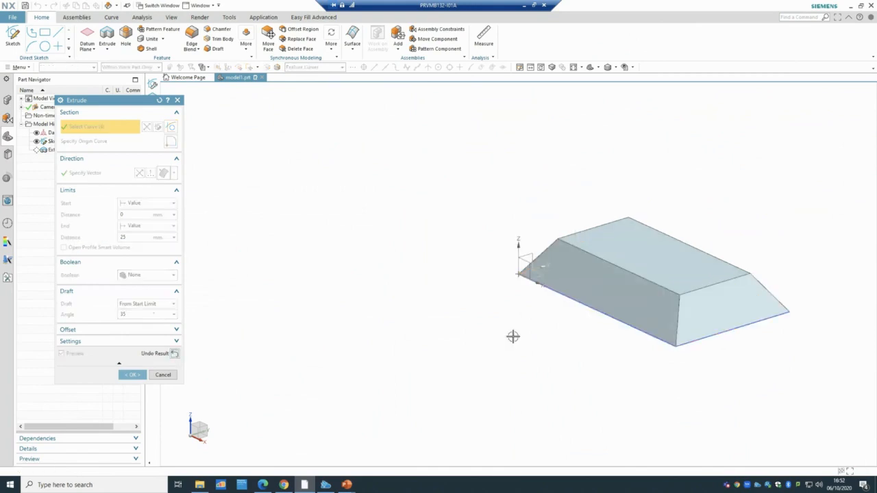
key("ctrl+f")
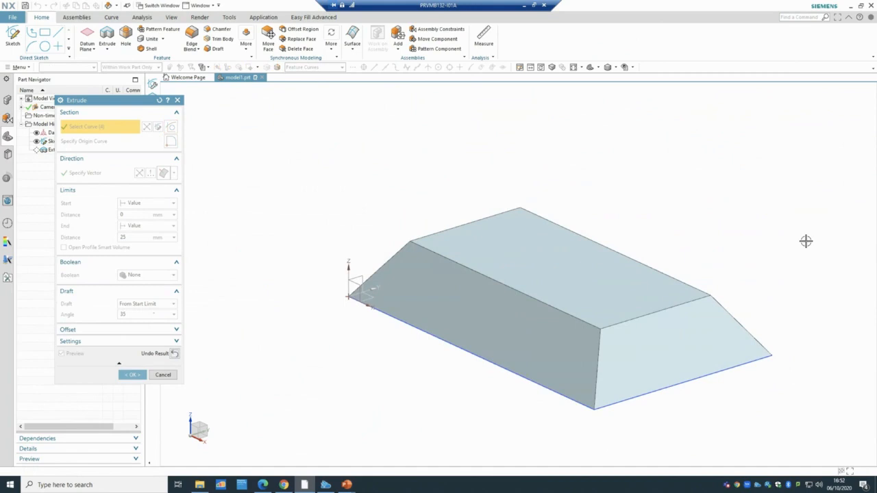
left_click(174, 354)
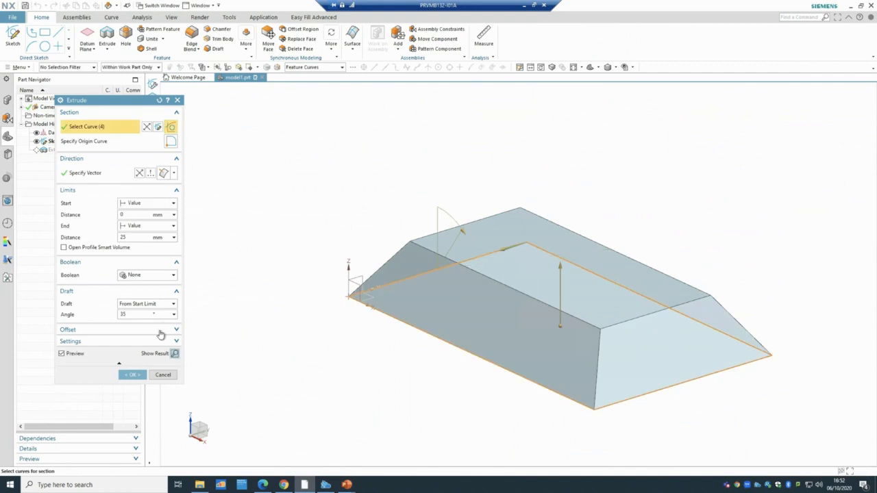
Try the None, From Start Limit and From Section draft types on the block, and set the draft back to None.
left_click(137, 315)
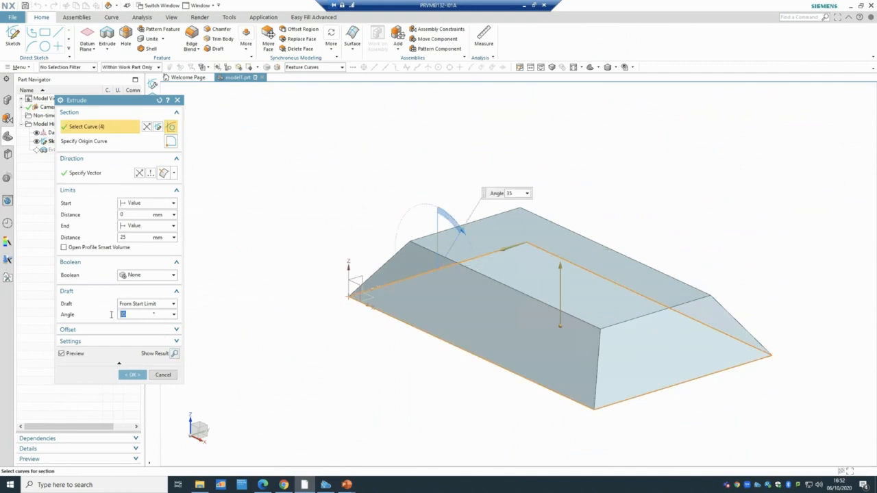
left_click(126, 305)
left_click(127, 315)
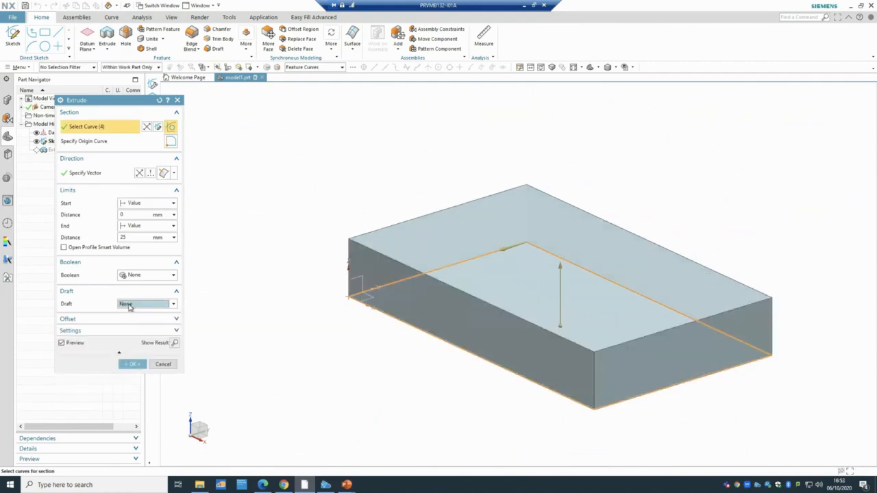
left_click(129, 307)
left_click(135, 320)
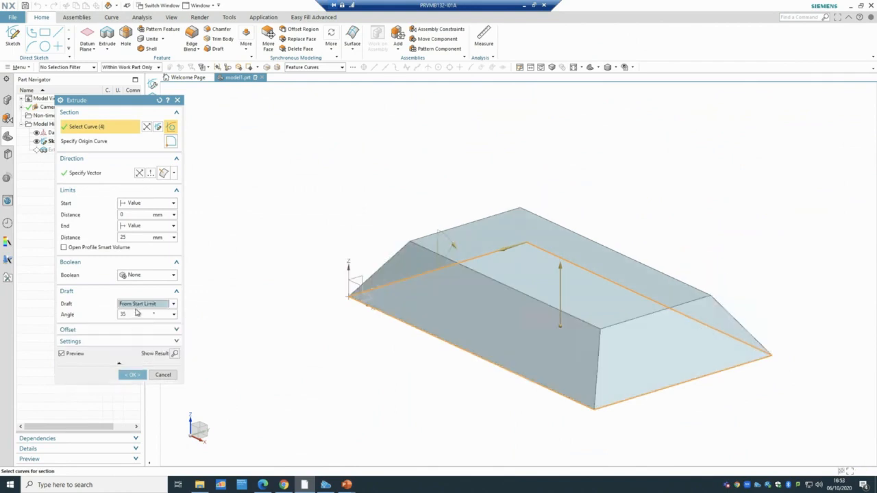
left_click(137, 308)
left_click(135, 326)
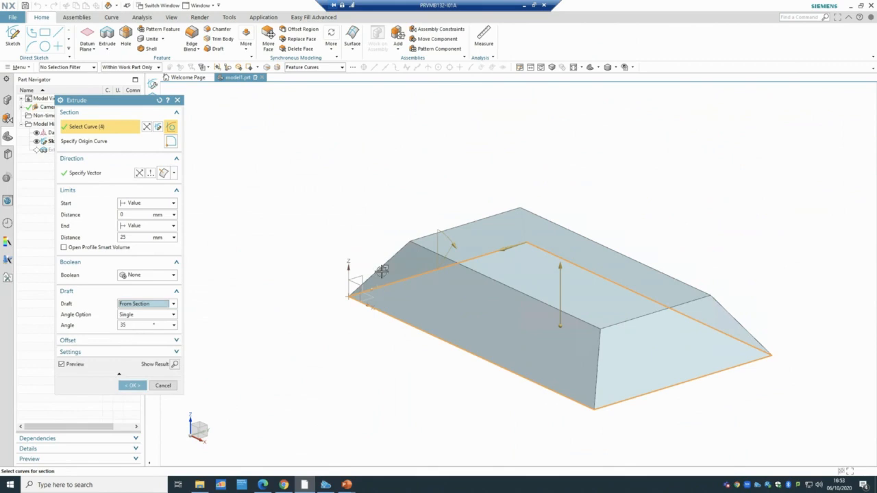
left_click(133, 304)
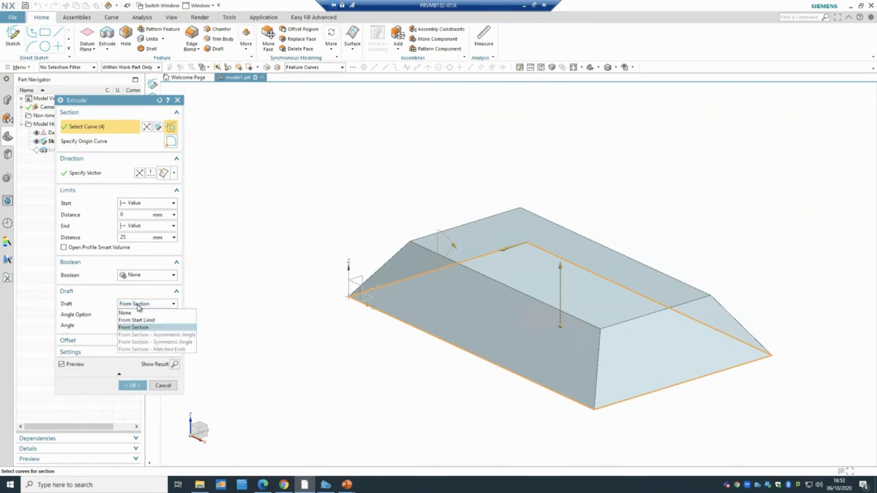
left_click(140, 313)
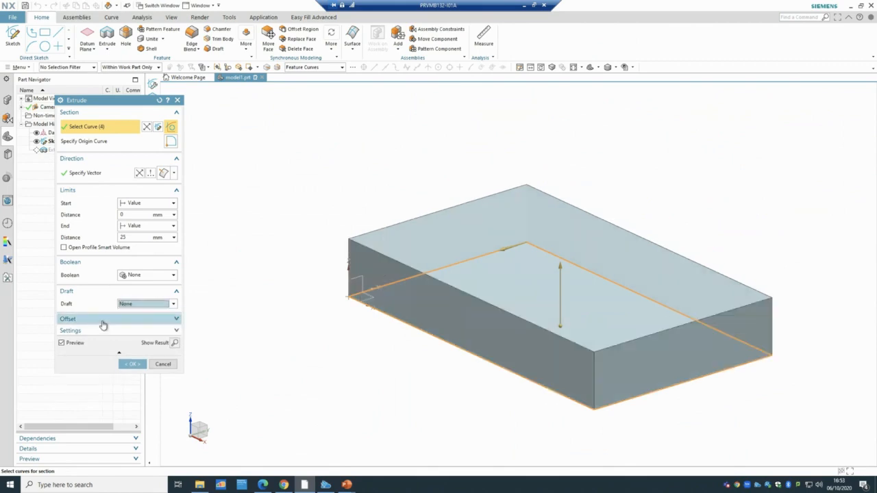
Apply a Single-Sided offset of 5 mm to the block's extrusion and preview the result around the sketch outline.
left_click(103, 320)
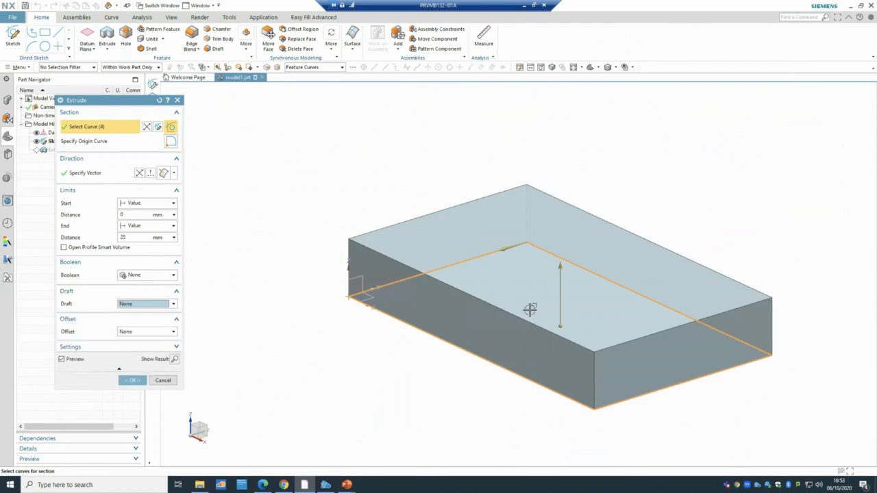
left_click(154, 331)
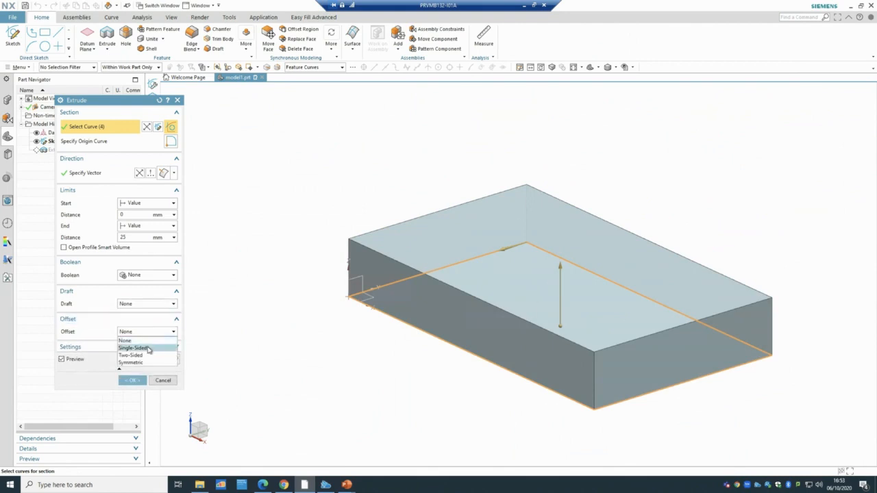
left_click(149, 349)
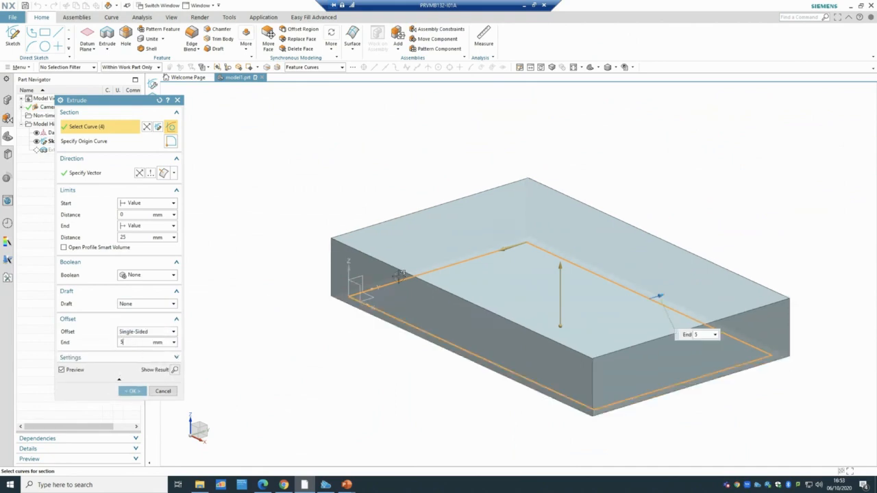
middle_click_drag(352, 358, 357, 341)
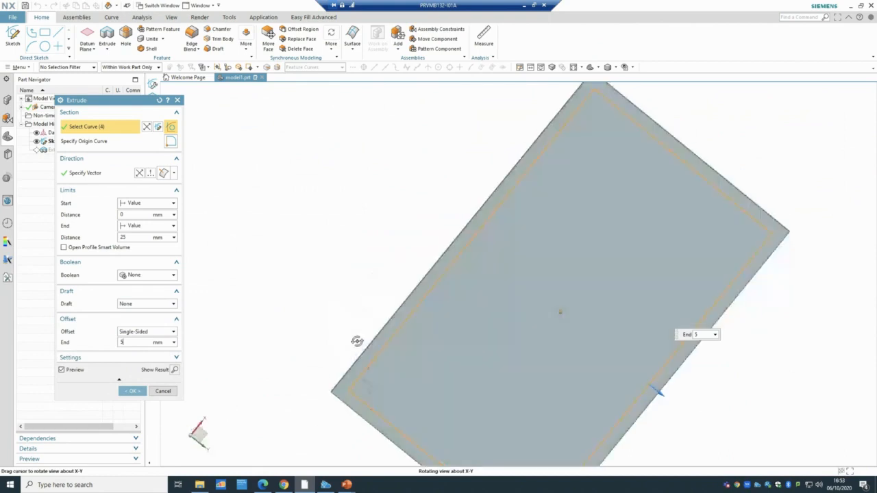
key("Home")
left_click(175, 369)
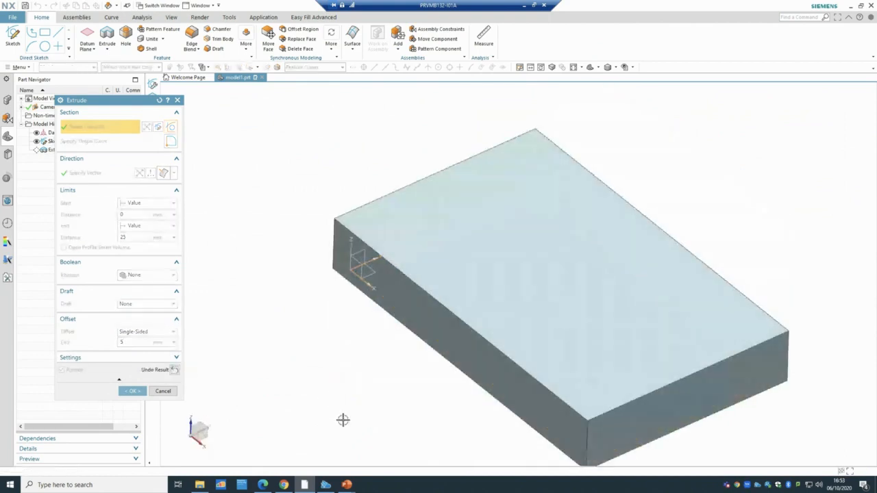
middle_click_drag(357, 334, 366, 296)
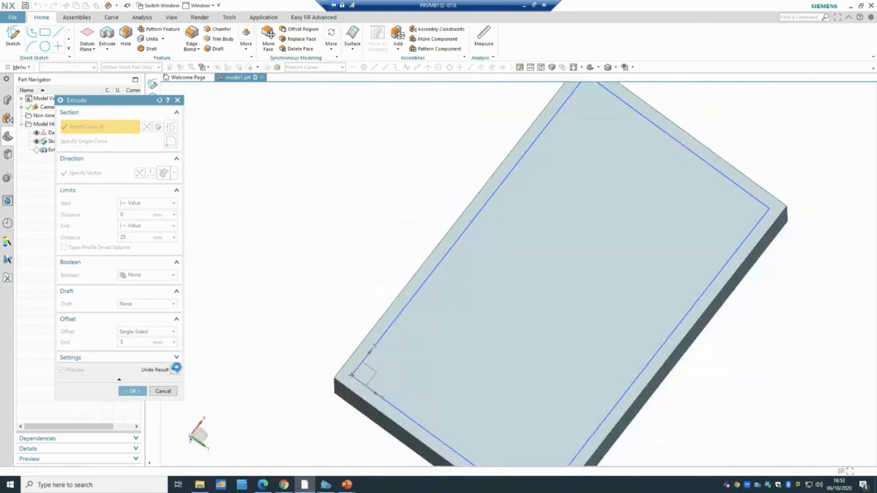
left_click(175, 369)
Change the offset to Two-Sided, try a 5 mm start, and settle on start 0 mm and end 5 mm.
left_click(156, 332)
left_click(152, 354)
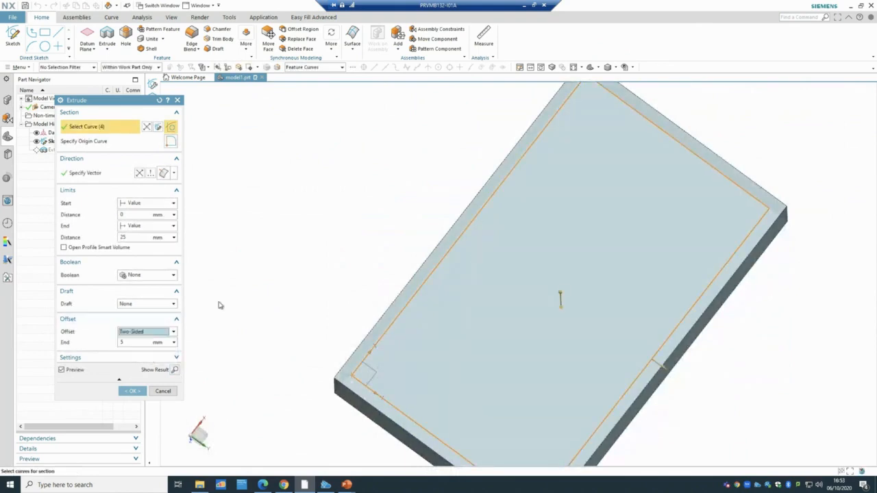
mouse_move(267, 262)
middle_mouse_down()
mouse_move(255, 389)
mouse_move(221, 395)
mouse_move(253, 368)
mouse_move(247, 403)
mouse_move(239, 368)
mouse_move(249, 298)
mouse_move(245, 272)
mouse_move(240, 277)
middle_mouse_up()
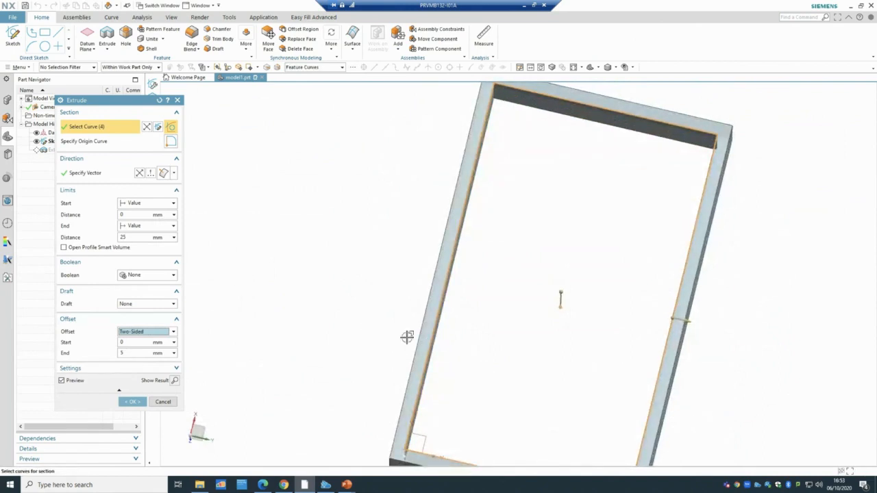
left_click(122, 342)
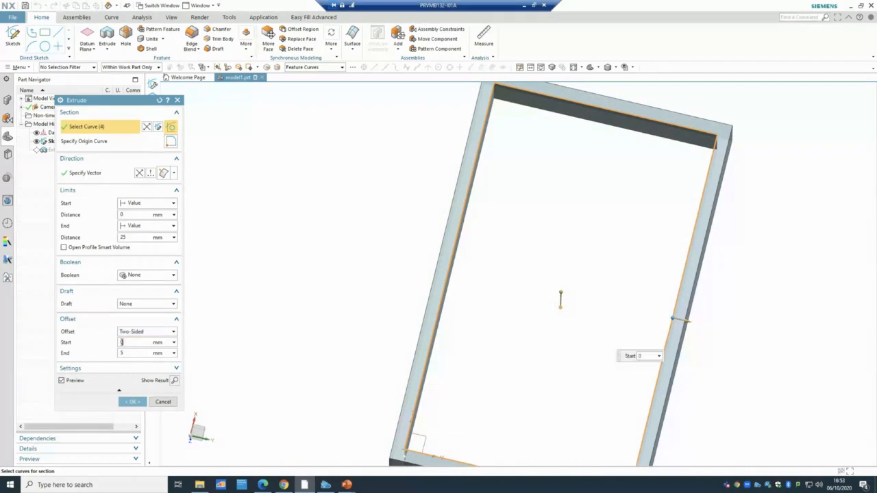
type("5")
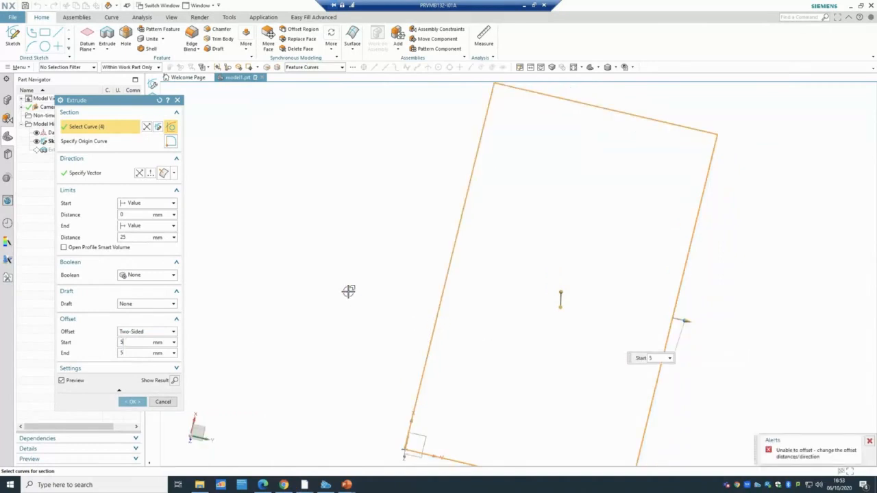
middle_click_drag(348, 291, 322, 432)
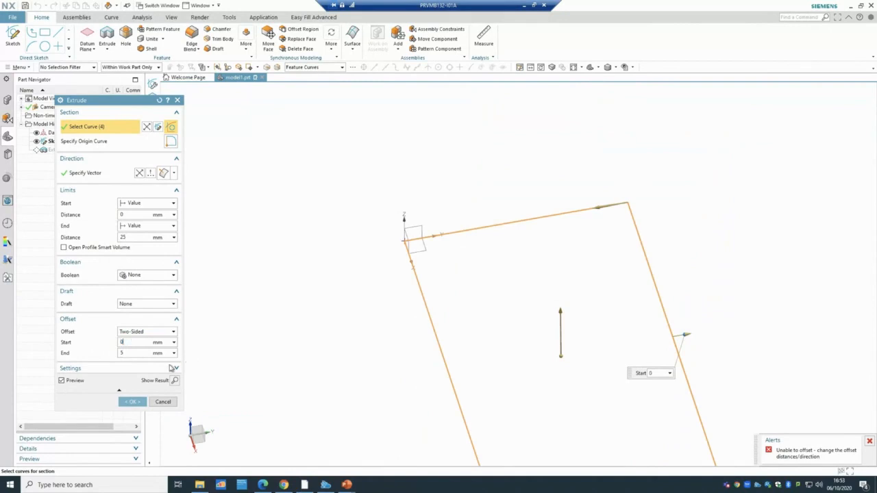
key("Tab")
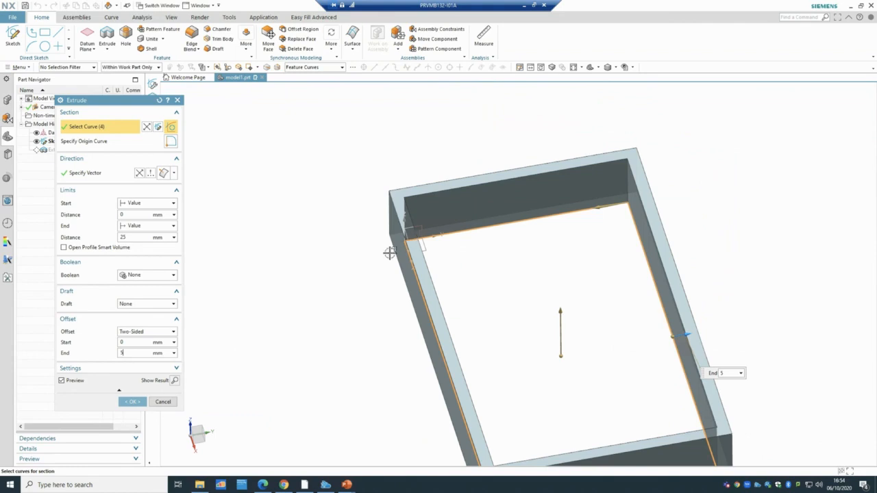
Try a Symmetric offset of 5 mm on the frame, reset the offset to None and accept the extrusion edit.
left_click(133, 334)
left_click(137, 365)
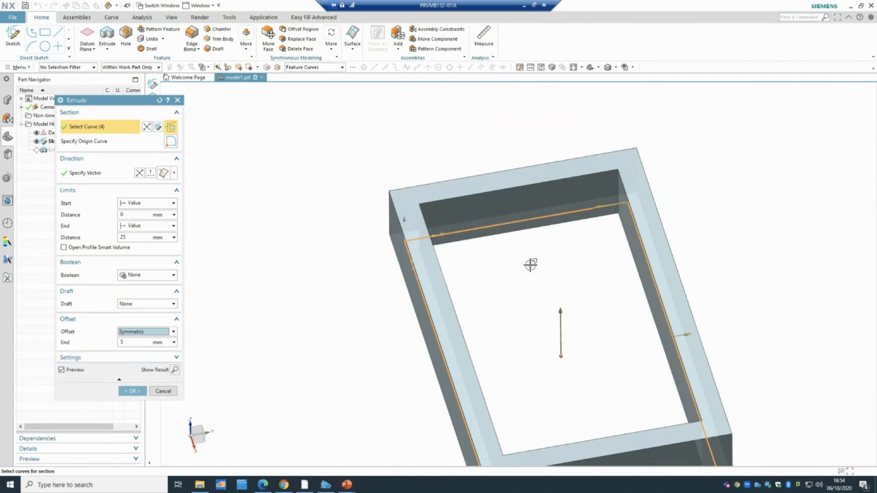
left_click(147, 333)
left_click(144, 340)
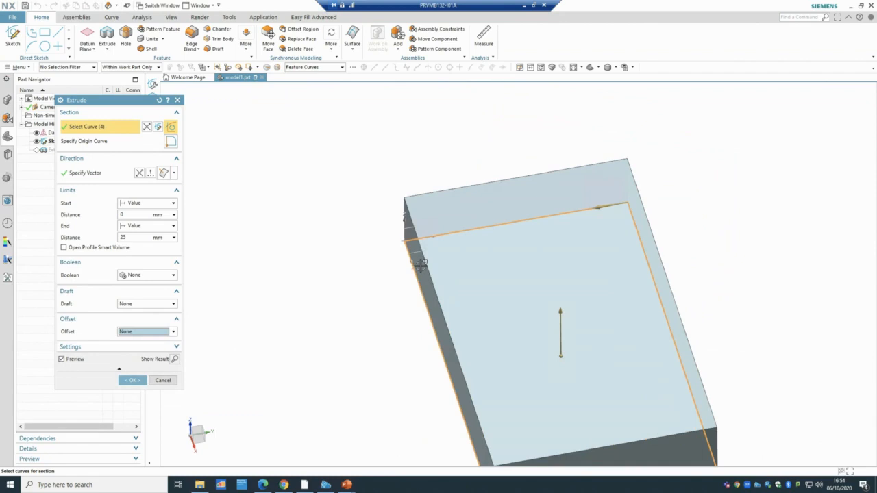
left_click(132, 381)
Delete the block's extrusion and its base sketch, leaving only the datum coordinate system.
middle_click_drag(354, 360, 361, 262)
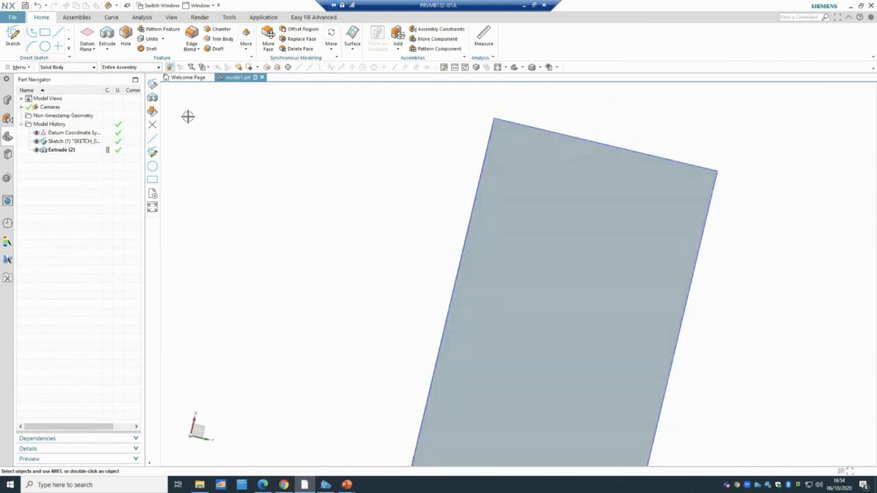
left_click(107, 45)
left_click(66, 150)
right_click(68, 150)
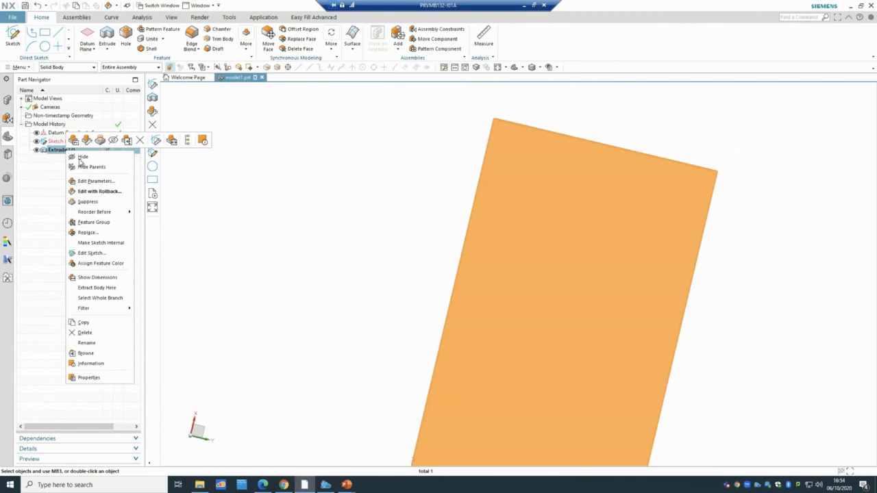
left_click(91, 335)
right_click(72, 144)
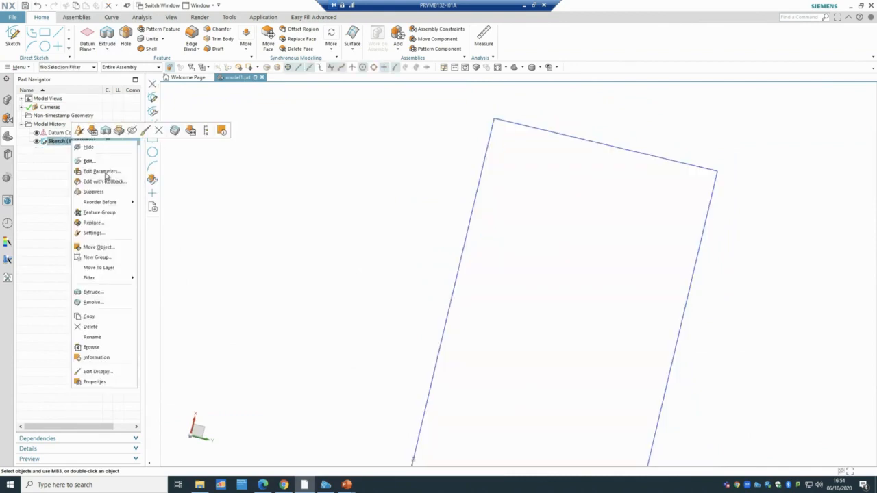
left_click(103, 327)
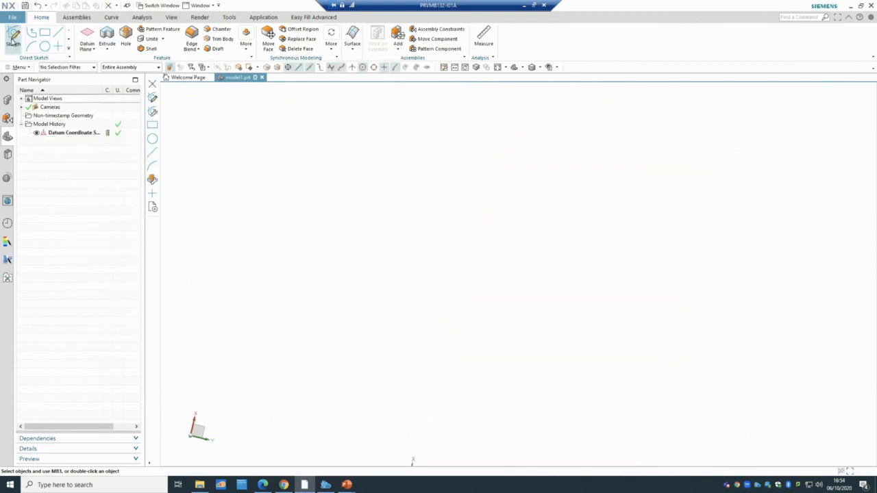
Start a sketch on the default plane and draw lines from the origin: 41 mm right, 73 mm down, about 10 mm right.
left_click(12, 40)
left_click(132, 199)
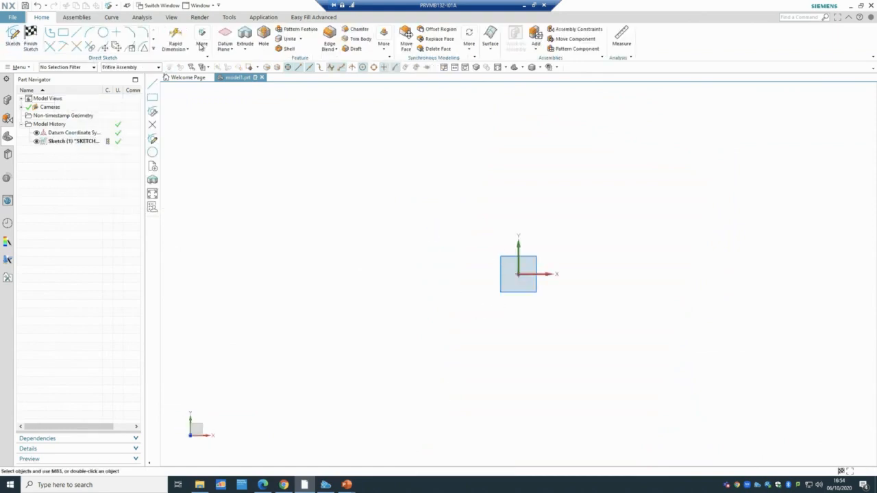
left_click(64, 32)
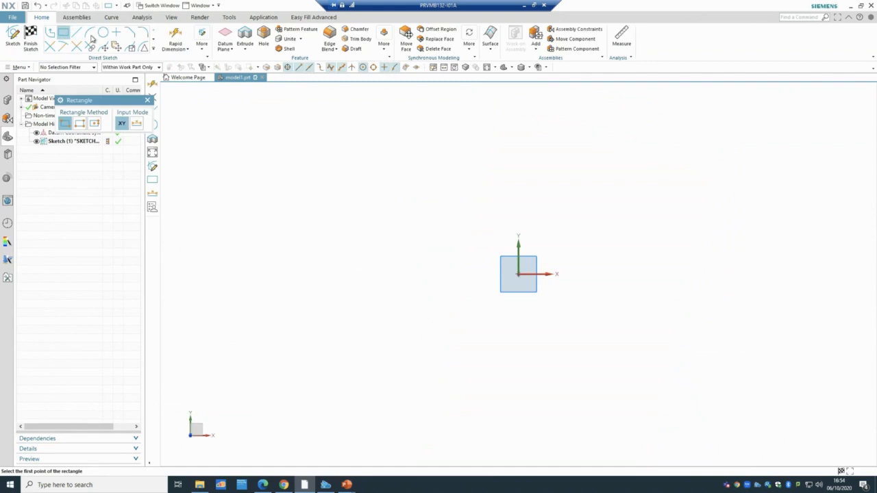
left_click(77, 32)
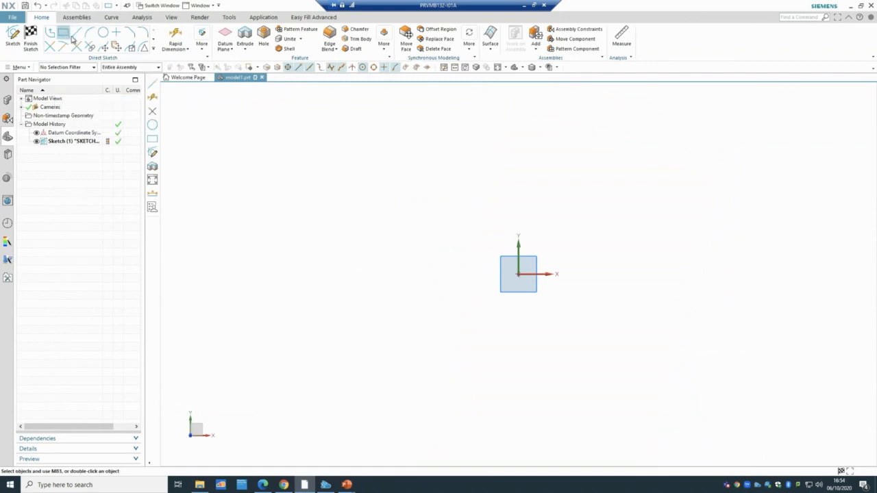
left_click(518, 274)
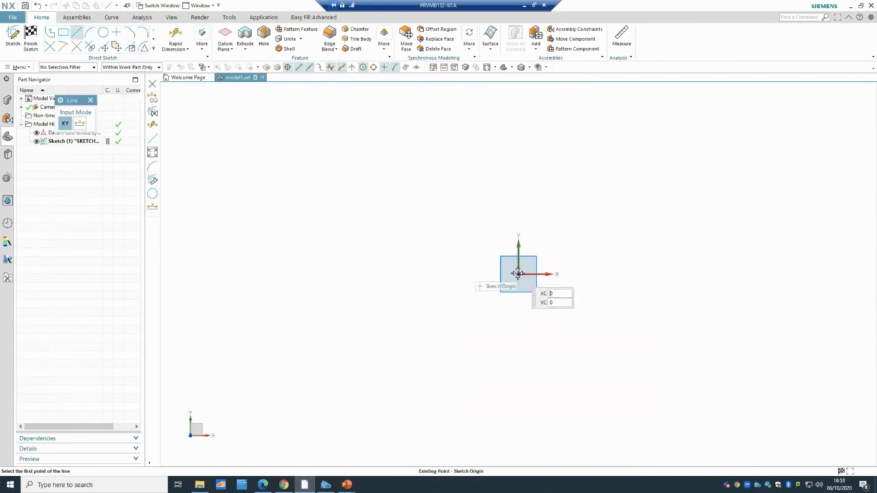
left_click(621, 275)
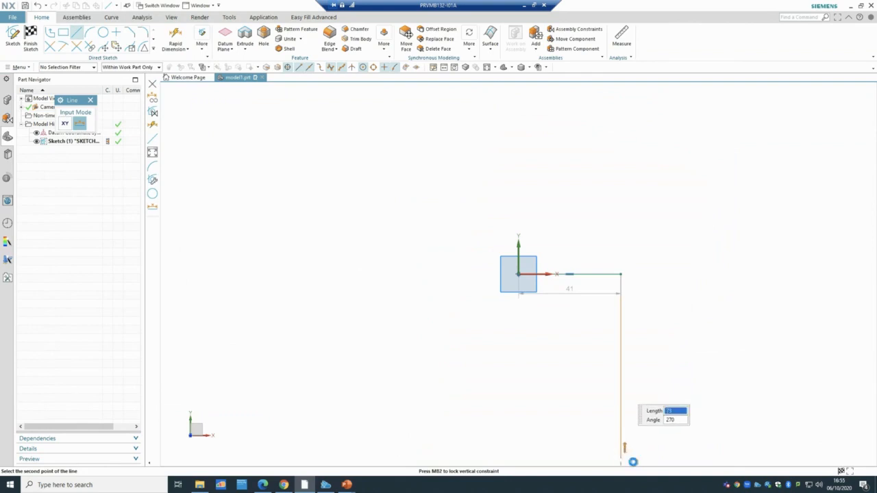
left_click(621, 454)
left_click(621, 455)
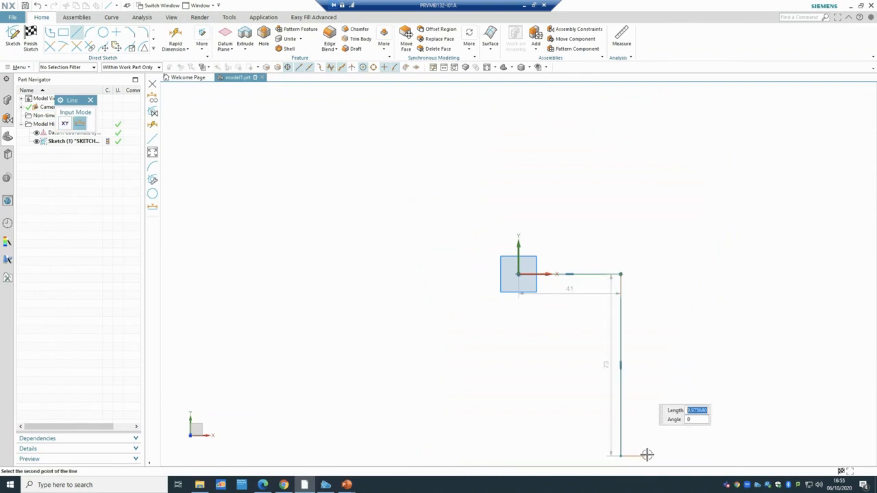
left_click(647, 455)
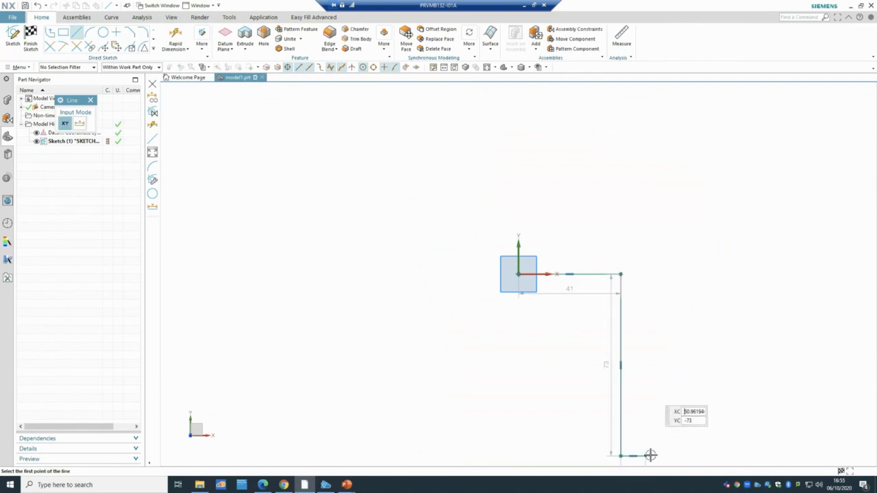
Continue the profile with a 20.9 mm line up and the first groove, about 5 mm deep and 11 mm wide.
left_click(644, 455)
left_click(644, 405)
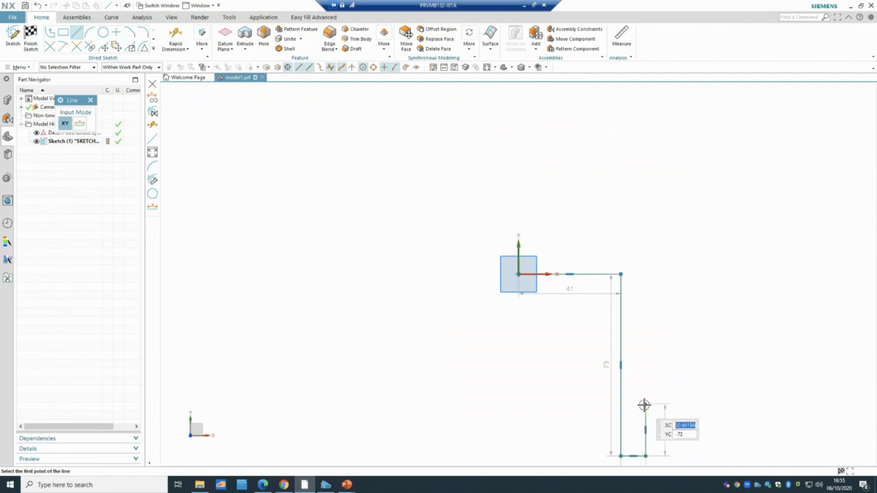
left_click(644, 405)
left_click(632, 403)
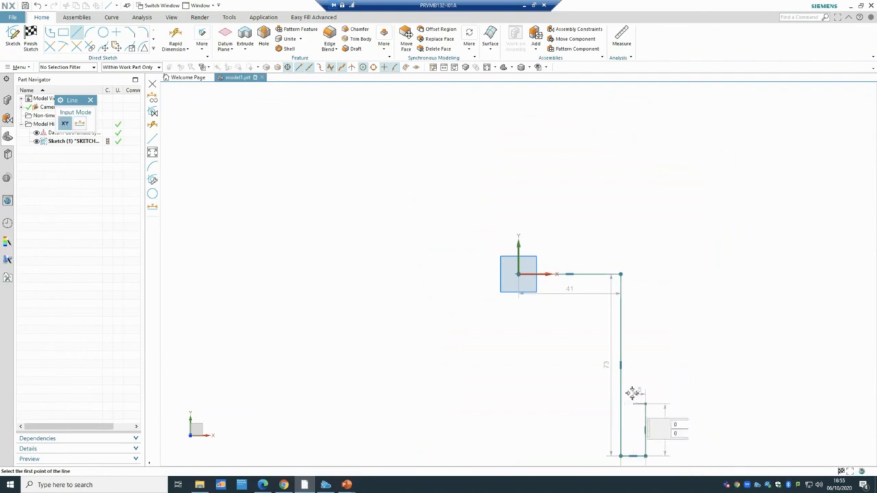
left_click(631, 395)
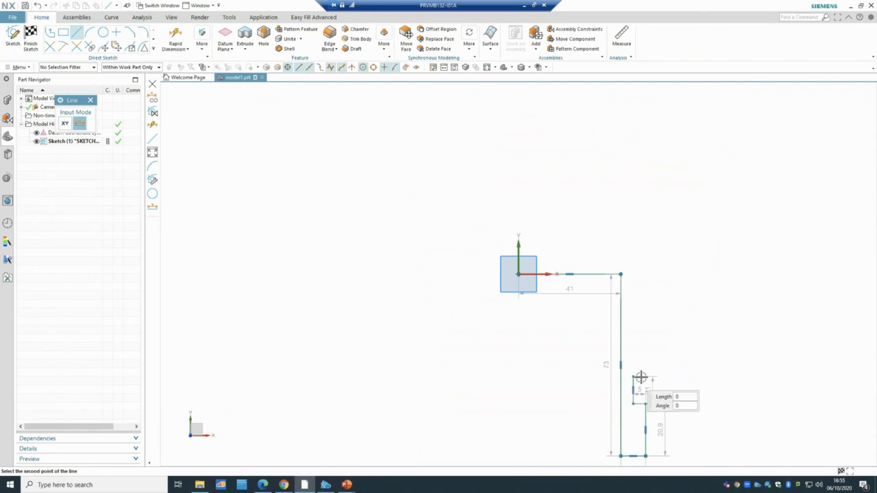
left_click(645, 377)
Add a 10 mm line up, a second groove about 5 mm deep and 10 mm wide, and an 11 mm line up.
left_click(645, 376)
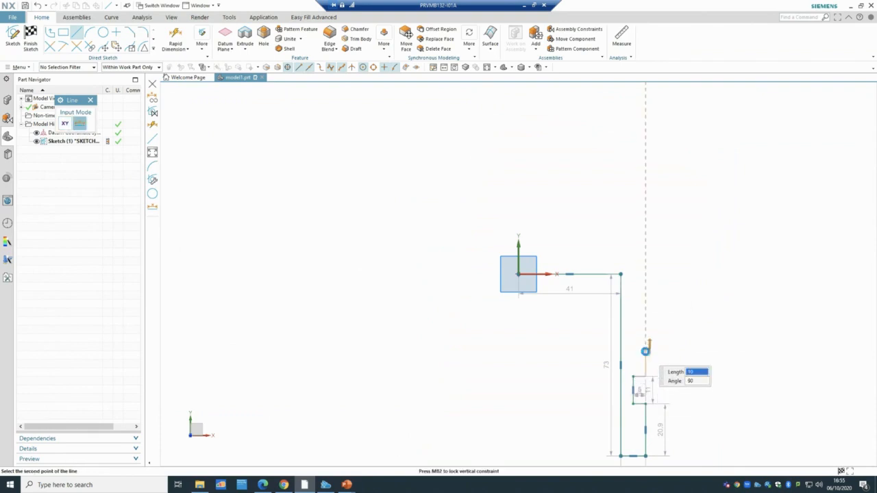
left_click(644, 351)
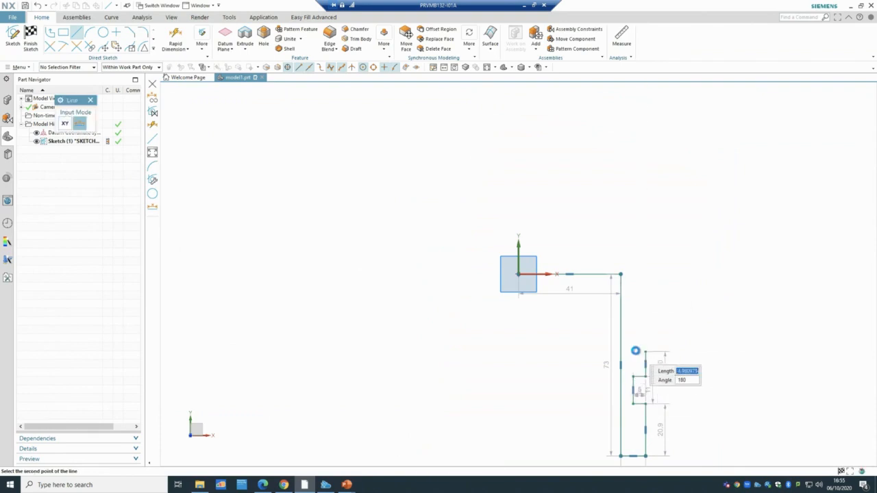
left_click(634, 334)
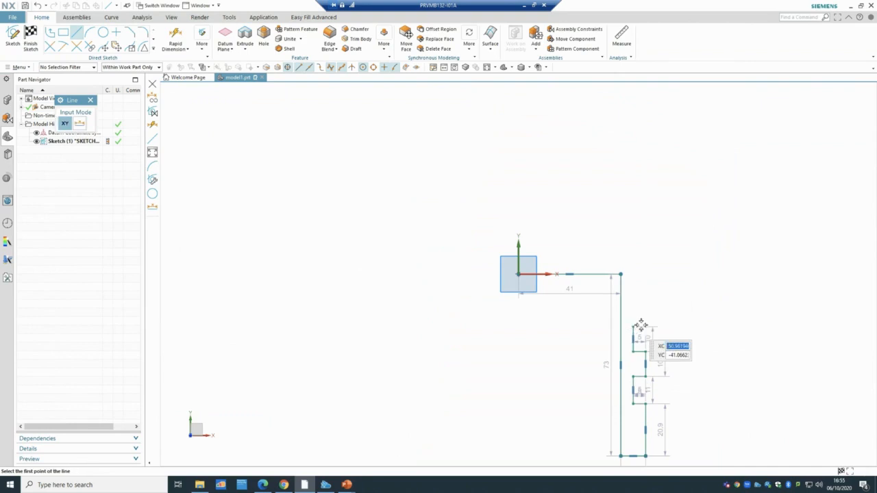
left_click(635, 326)
left_click(648, 326)
left_click(647, 325)
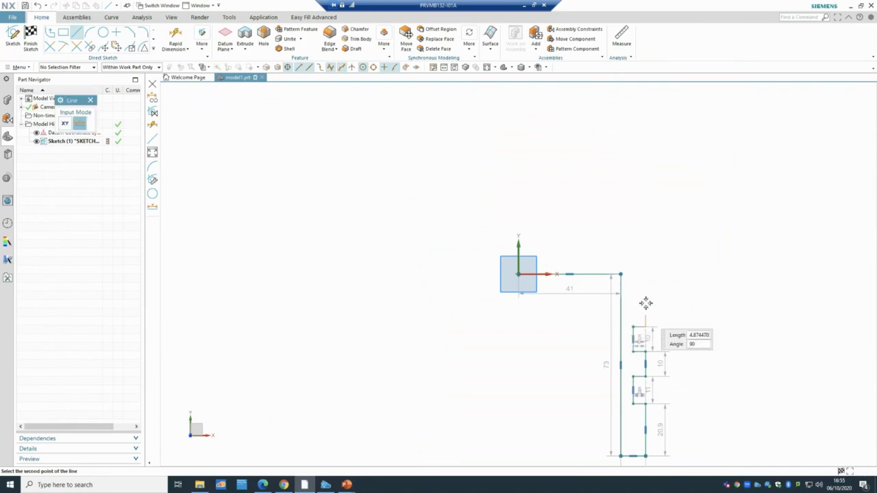
left_click(646, 299)
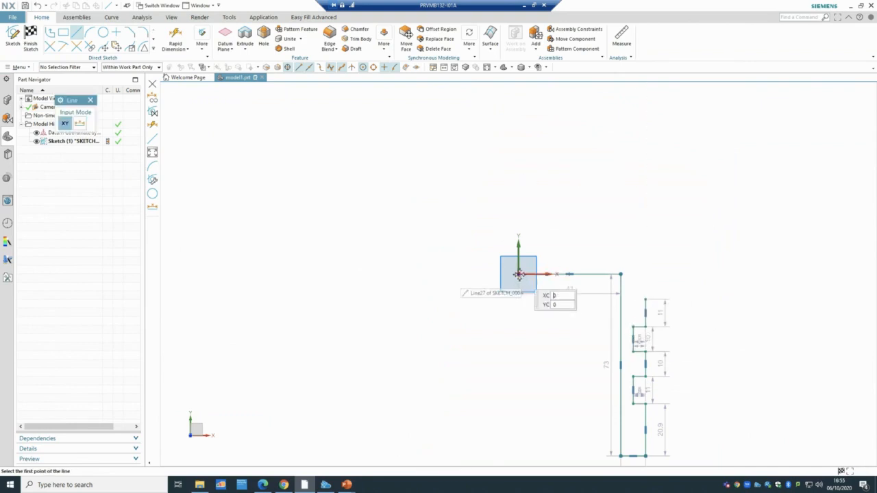
Draw a vertical line about 20.9 mm long upward from the sketch origin.
left_click(519, 274)
left_click(517, 220)
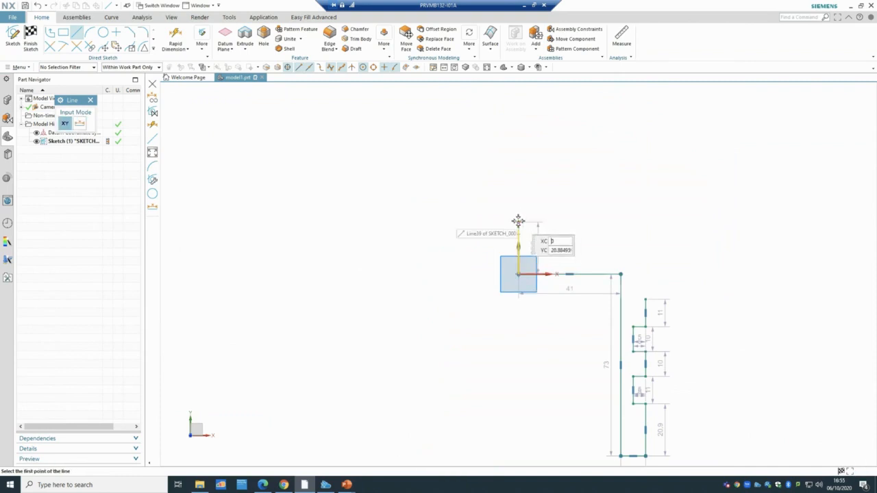
left_click(518, 220)
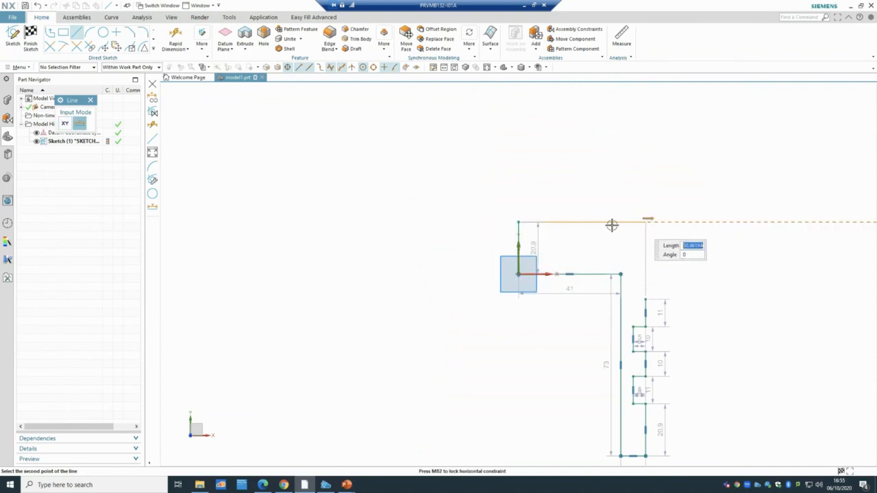
key("Escape")
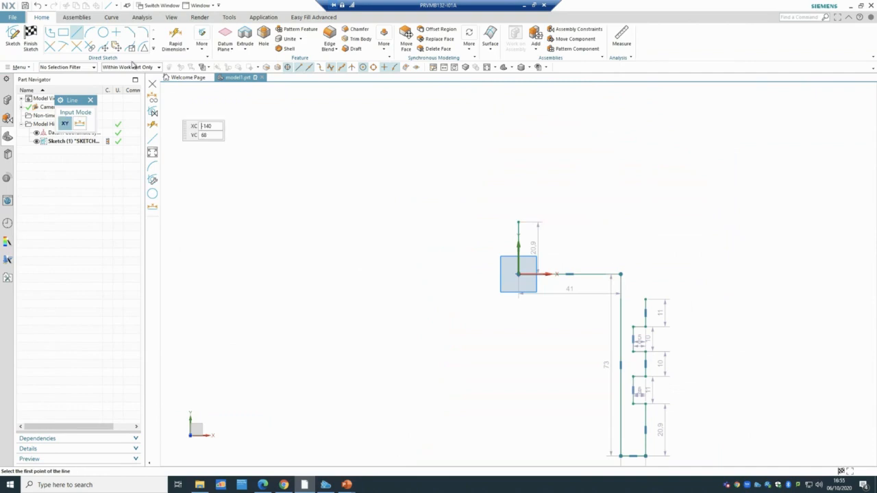
key("Escape")
Close the profile with a three-point arc of about 34.9 mm radius between the two open line ends and finish the sketch.
key("a")
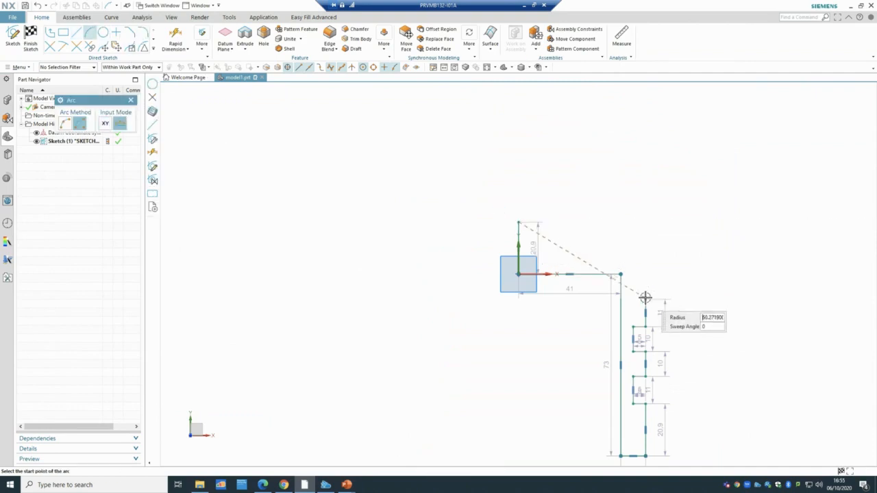
left_click(645, 299)
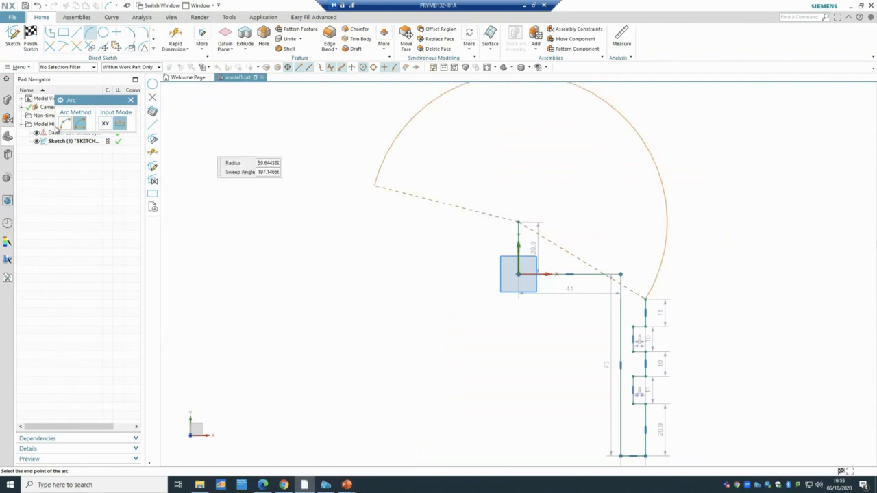
left_click(65, 124)
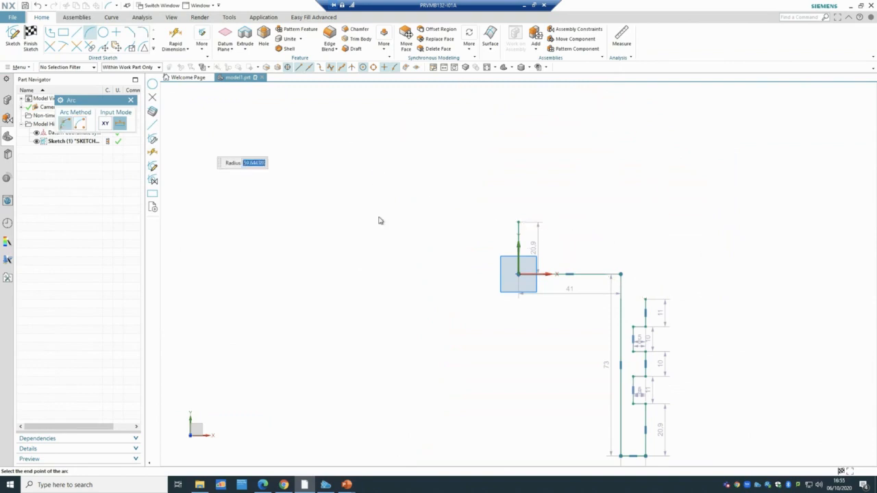
left_click(645, 297)
left_click(618, 248)
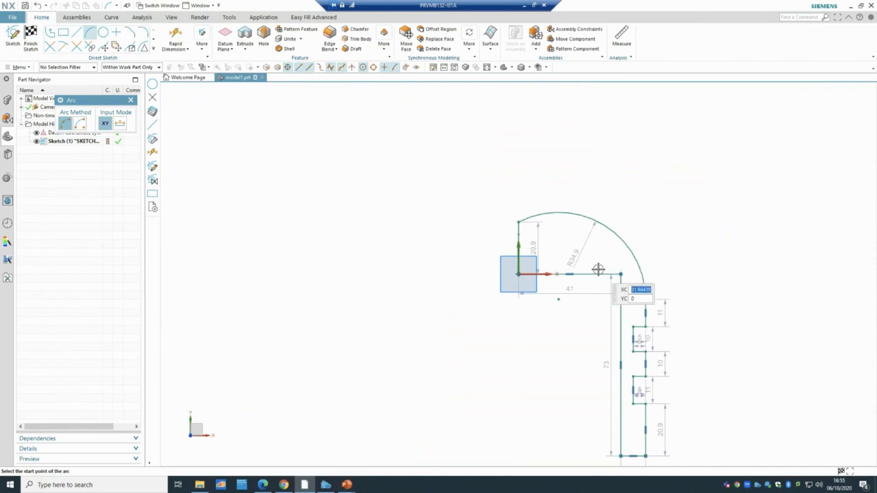
left_click(31, 38)
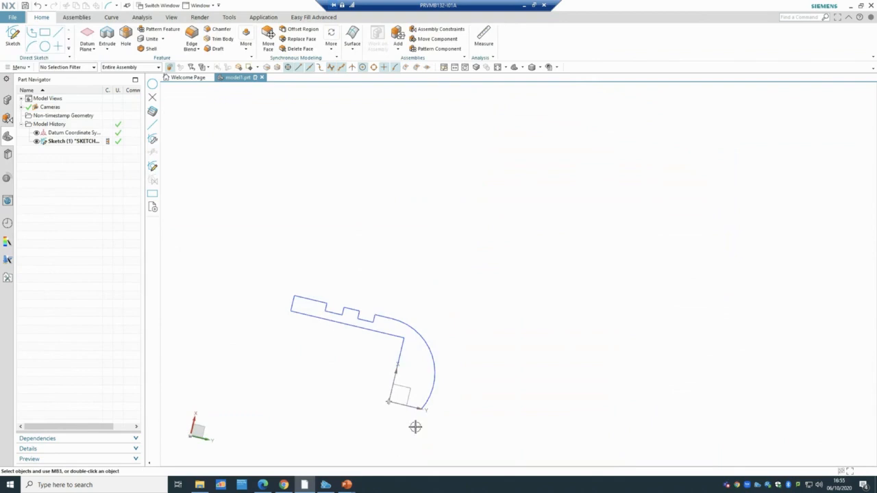
Revolve the whole sketch profile from 0 to 360° about its short straight line at the origin.
left_click(106, 49)
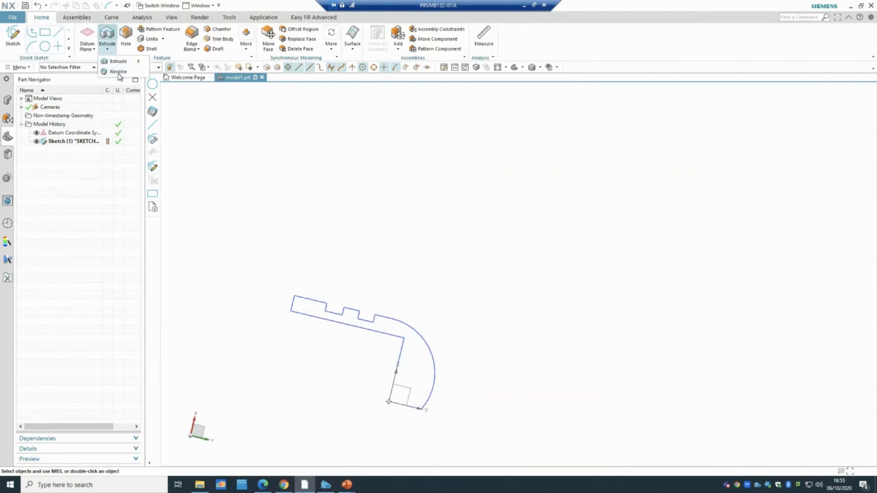
left_click(117, 70)
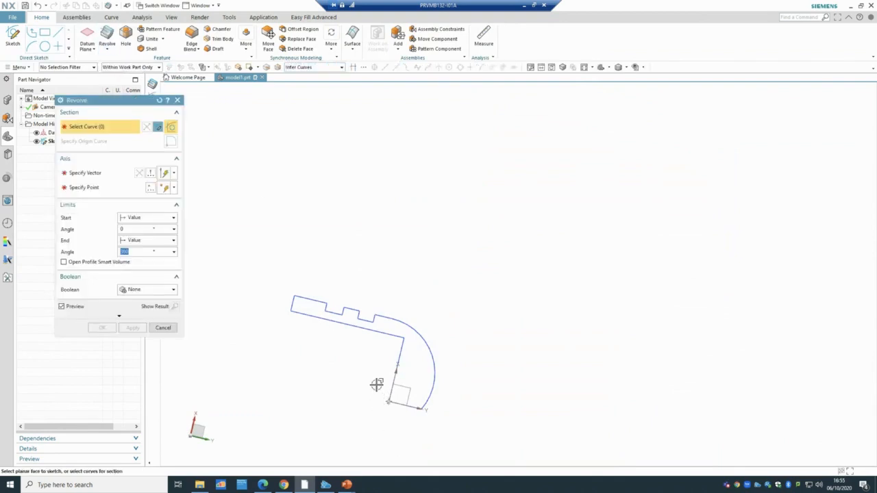
left_click(315, 306)
left_click(409, 320)
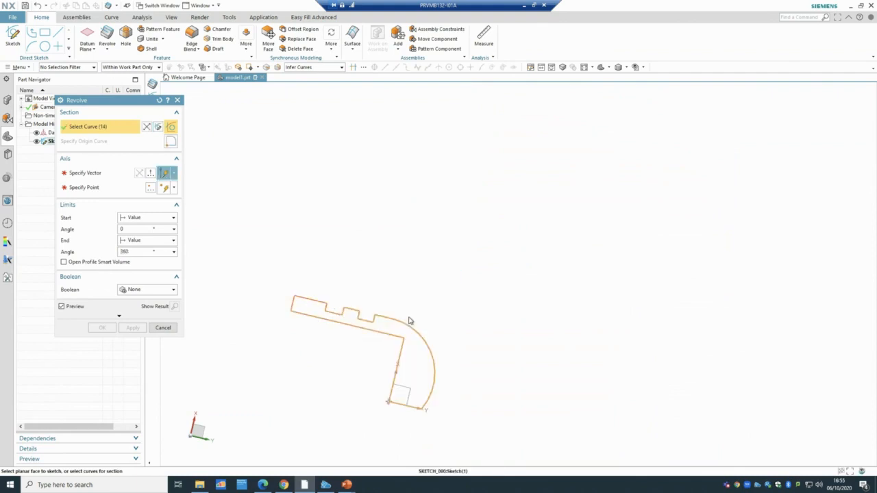
left_click(108, 172)
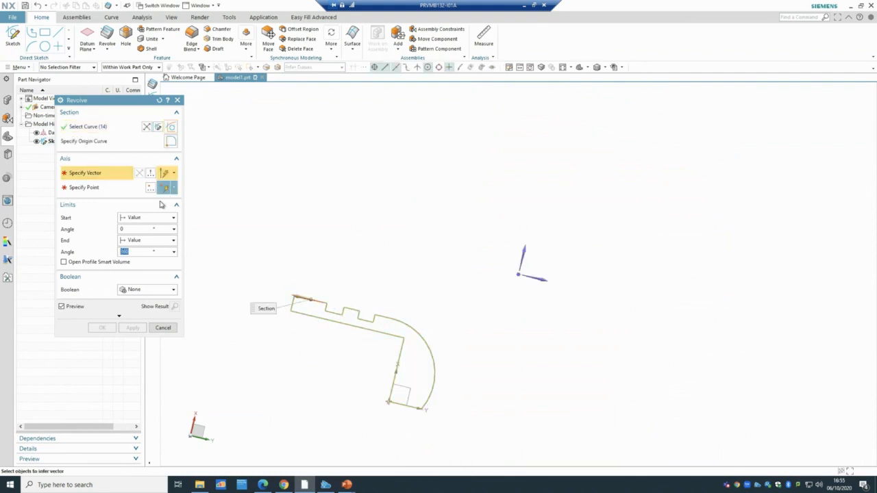
left_click(411, 408)
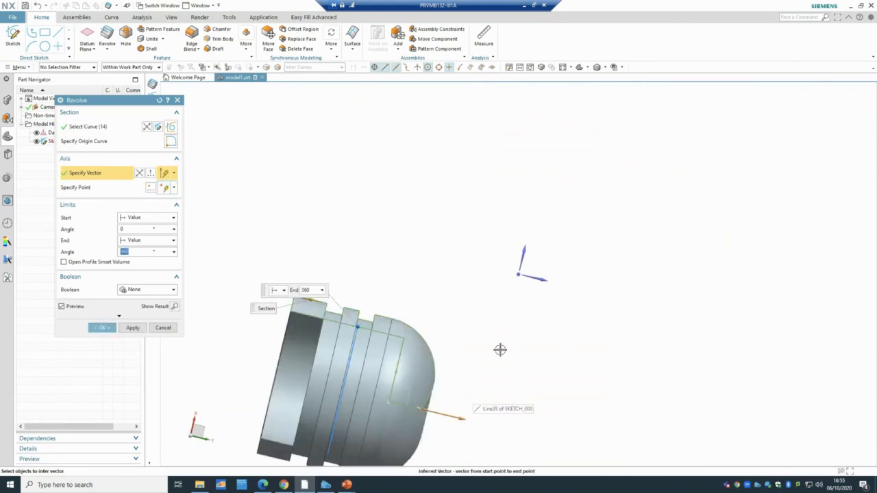
middle_click_drag(501, 346, 311, 273)
left_click(103, 328)
scroll(483, 339, "down", 3)
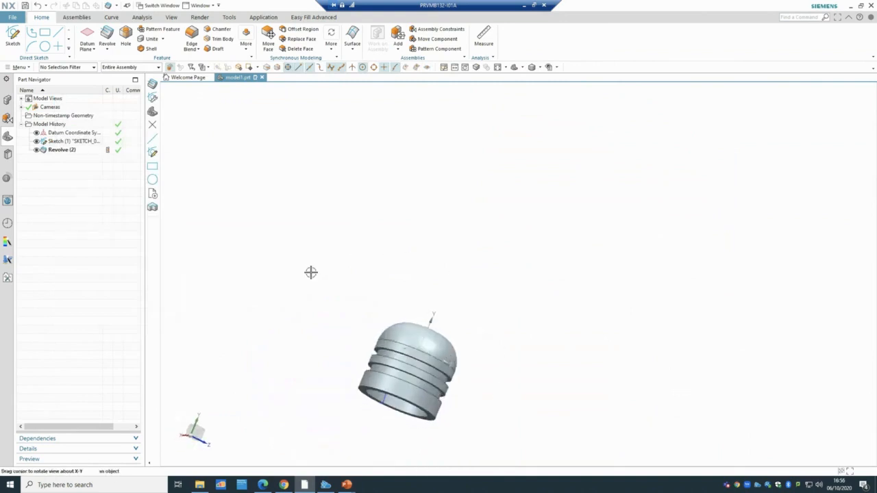
Edit the revolve feature to sweep less than a full turn by reducing its end angle.
double_click(57, 149)
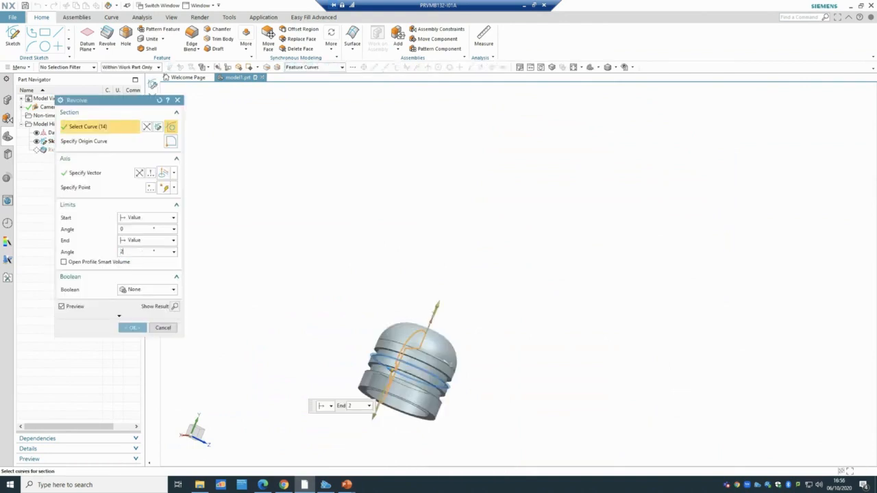
left_click(132, 327)
middle_click_drag(452, 362, 392, 352)
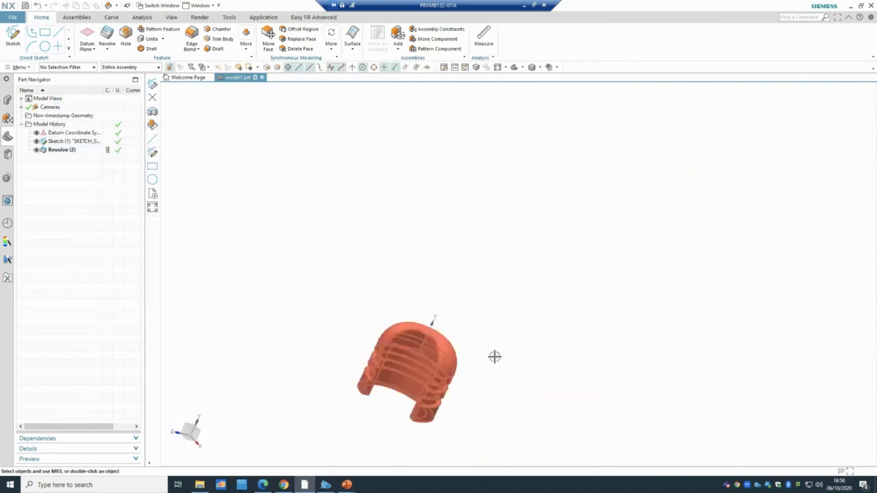
Delete the grooved profile sketch together with the revolve feature that depends on it.
scroll(495, 356, "up", 4)
scroll(495, 379, "down", 2)
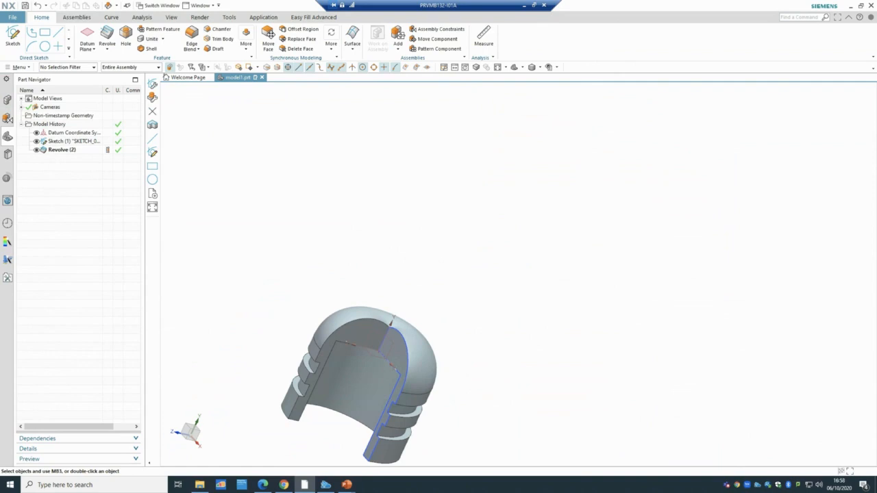
left_click(89, 143)
right_click(88, 143)
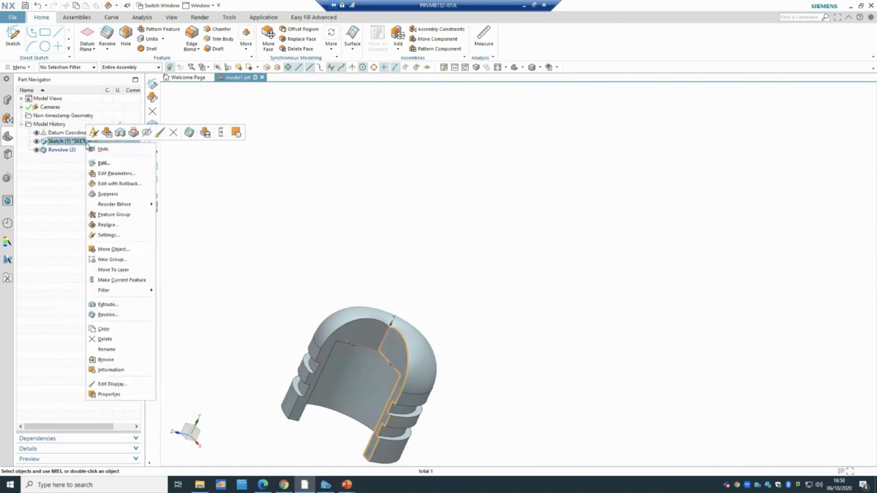
left_click(106, 339)
left_click(74, 68)
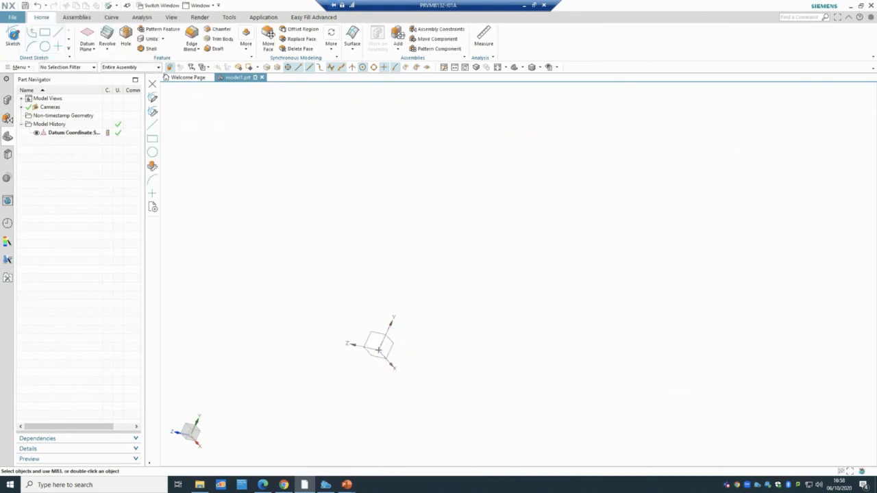
Sketch a wide rectangle on the XY plane with one corner at the origin and finish the sketch.
left_click(13, 37)
left_click(135, 200)
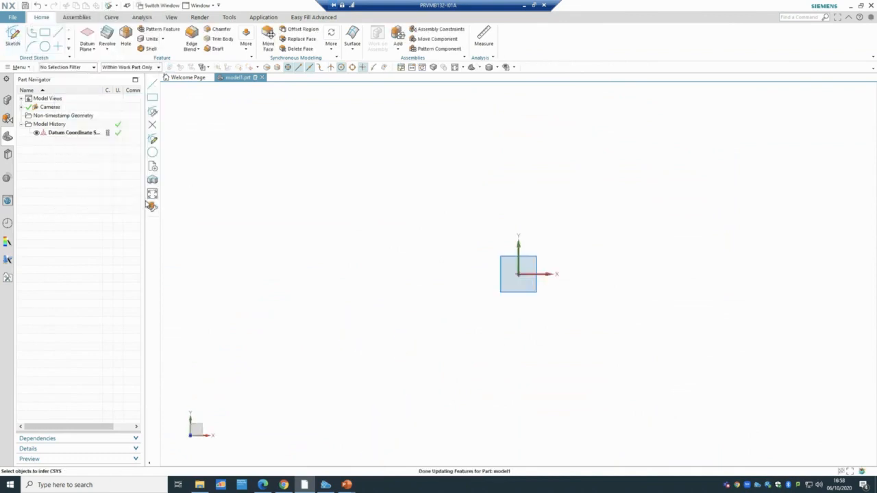
left_click(63, 33)
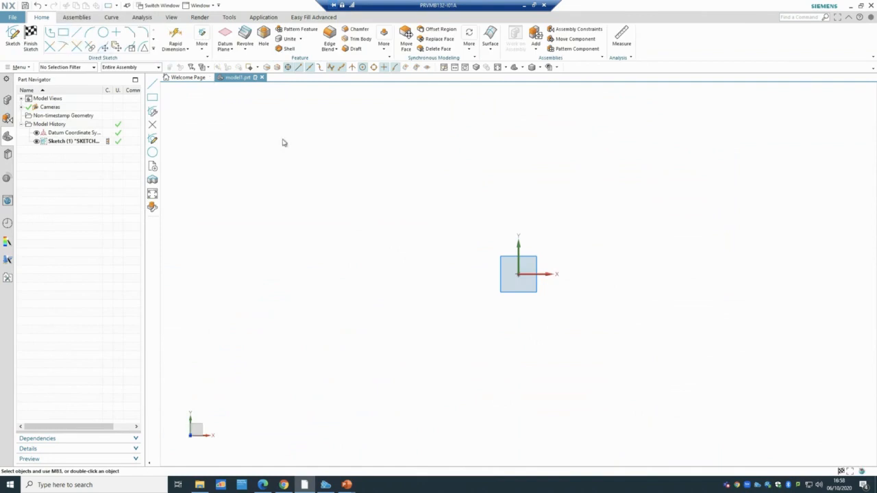
left_click(518, 274)
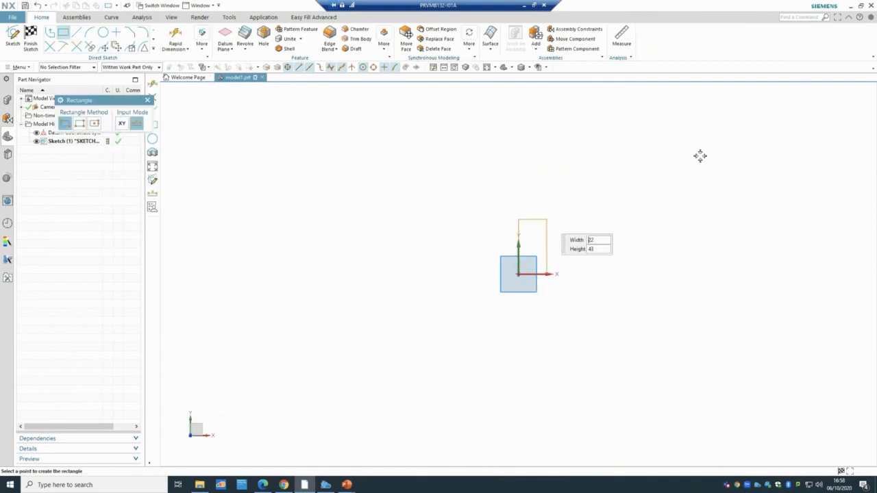
left_click(772, 120)
left_click(31, 41)
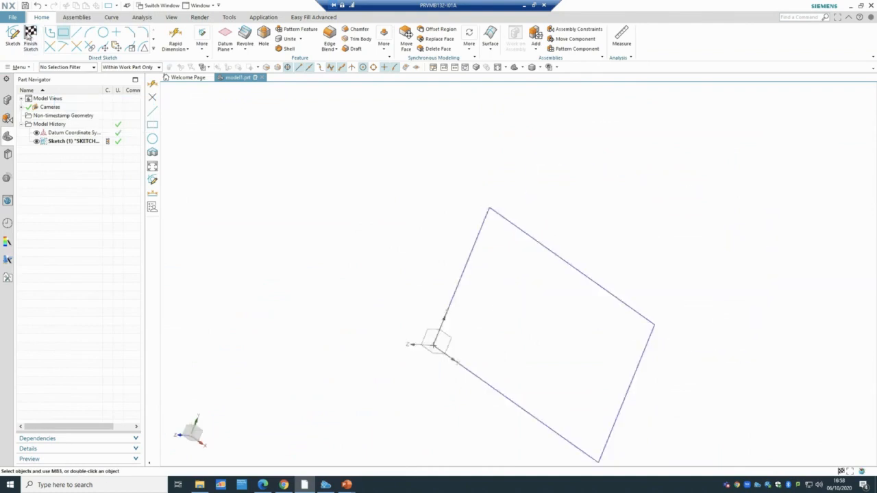
Extrude the rectangle from 0 to 111 mm into a solid block.
left_click(107, 47)
left_click(113, 60)
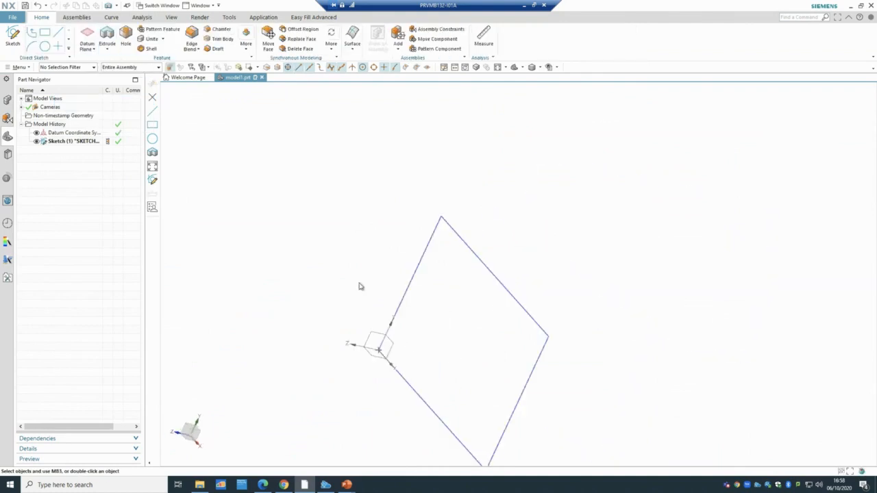
left_click(391, 296)
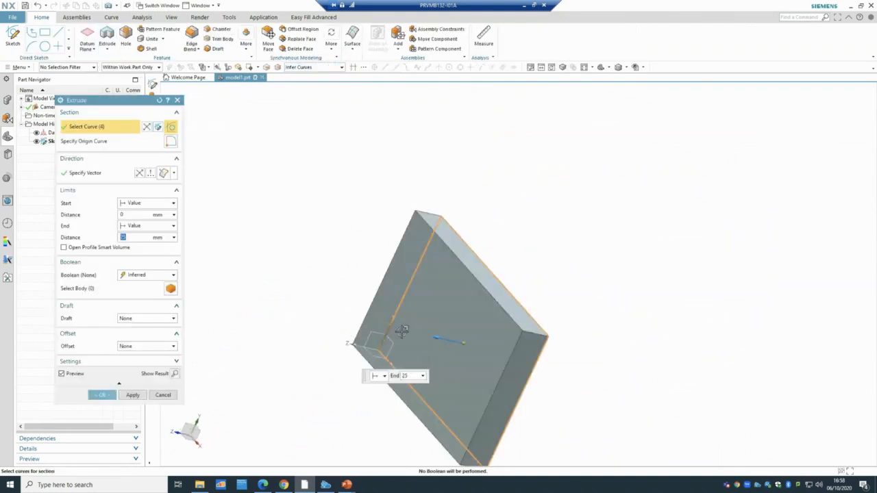
left_click_drag(439, 335, 231, 359)
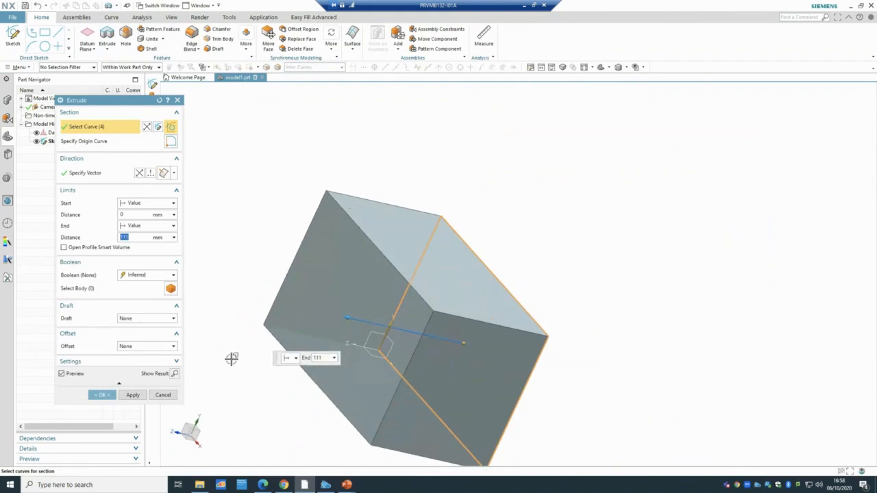
left_click(103, 396)
middle_click_drag(584, 251, 637, 204)
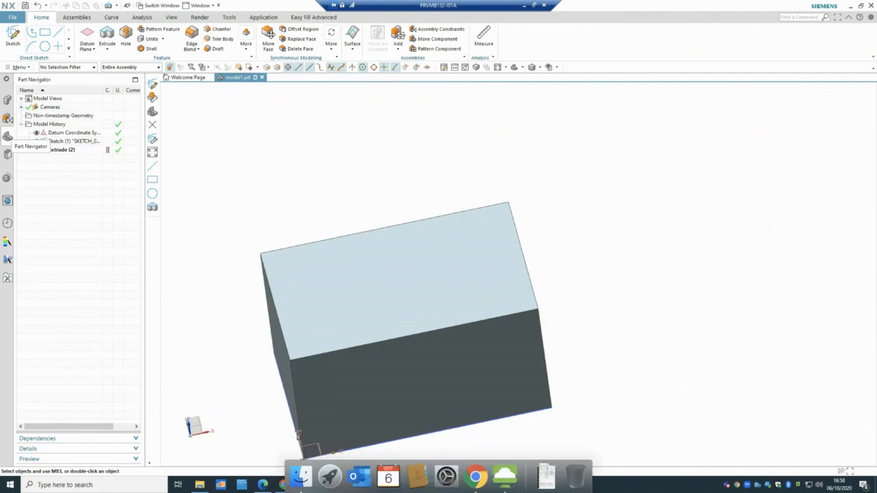
left_click(329, 474)
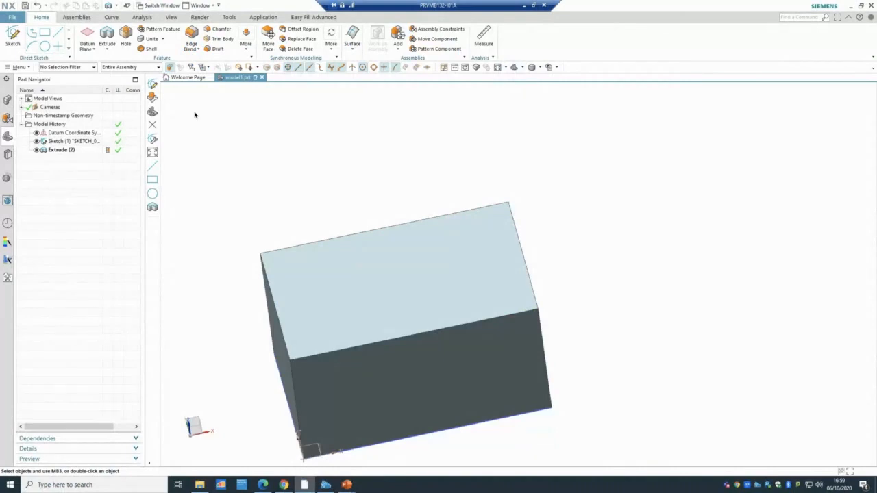
left_click(44, 48)
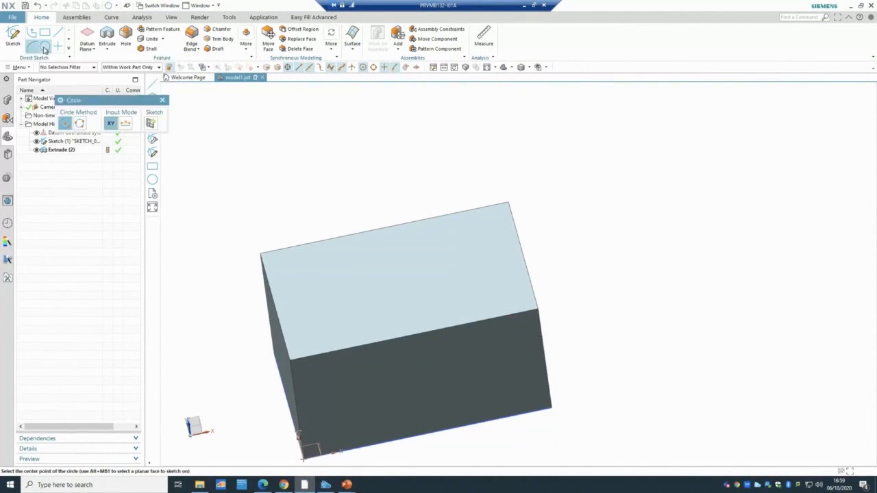
key("Escape")
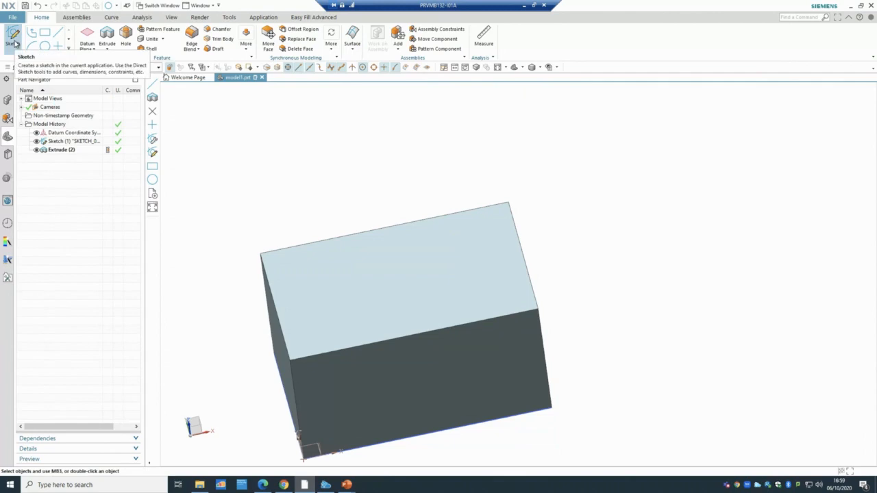
Create a sketch on the block's upper end face, draw a small circle near its origin corner and finish the sketch.
left_click(15, 41)
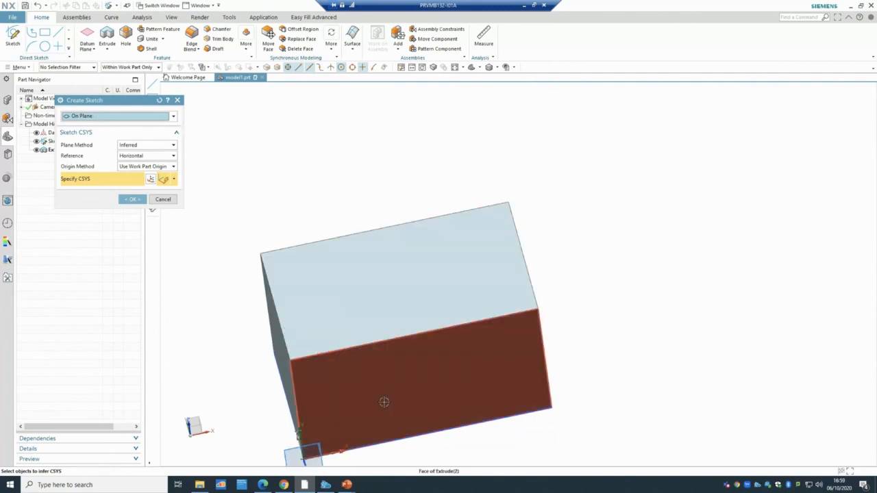
left_click(409, 251)
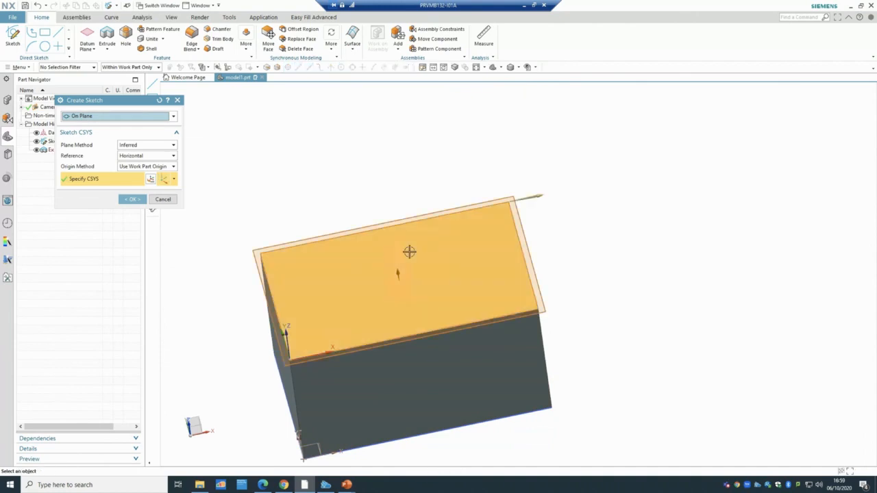
left_click(133, 199)
left_click(133, 199)
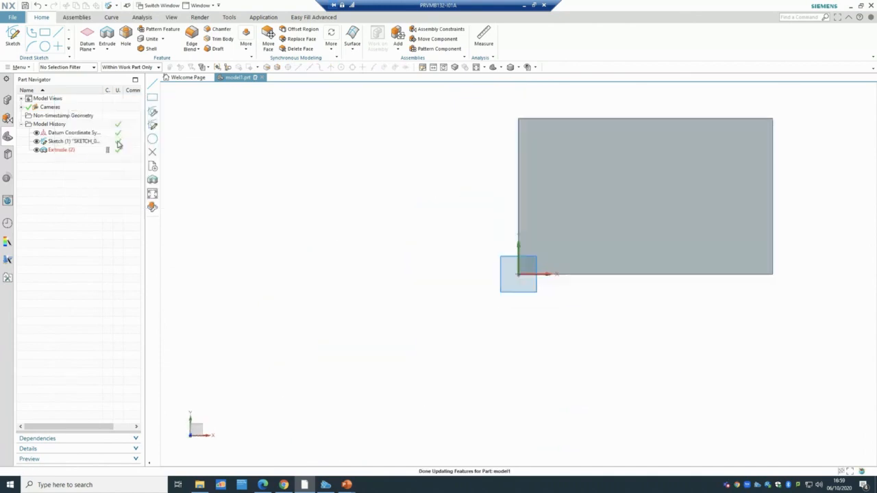
left_click(103, 34)
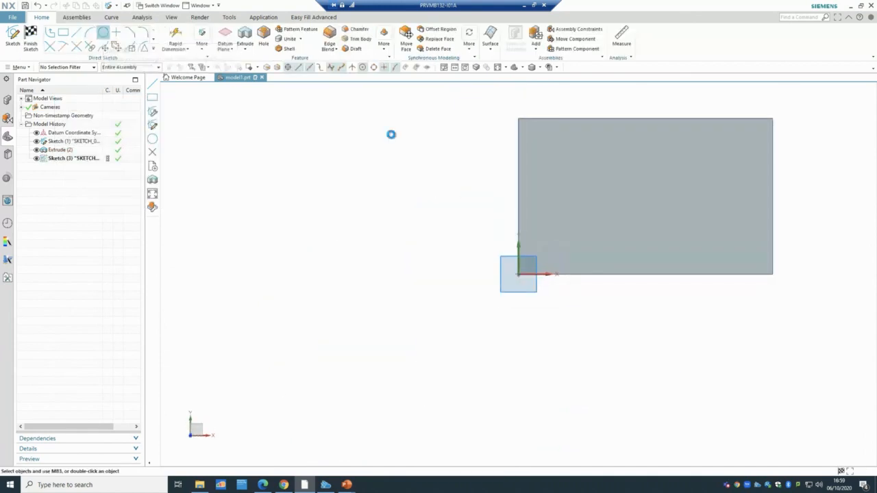
left_click(561, 236)
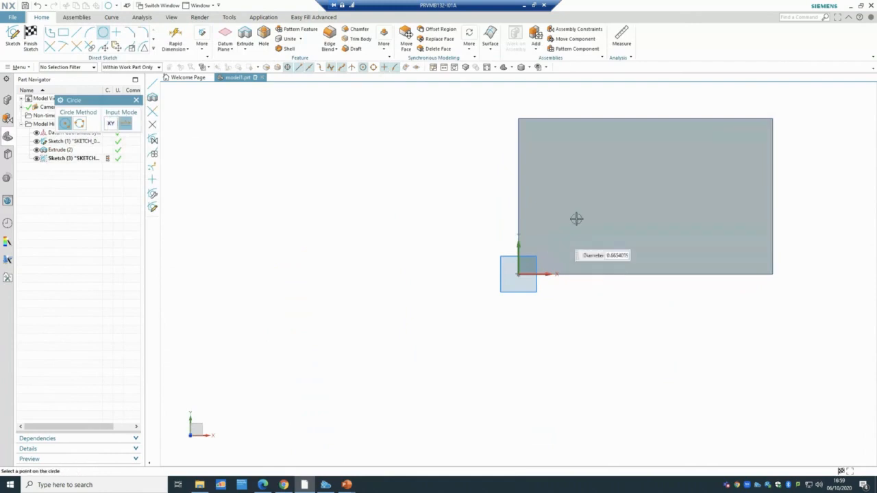
left_click(566, 217)
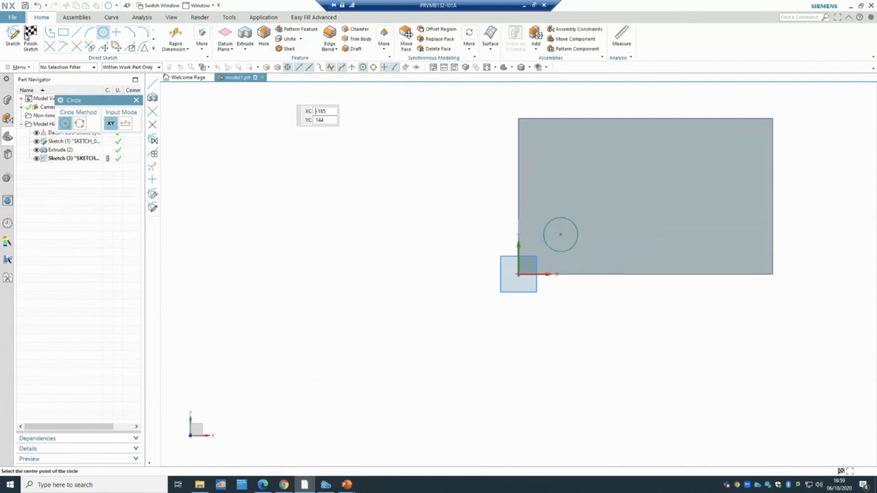
left_click(30, 37)
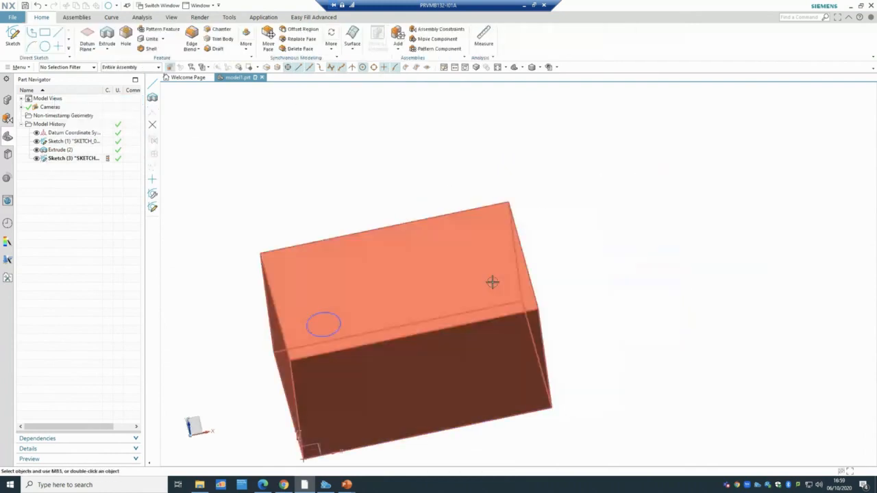
Limit selection to faces, select the block's upper face and restore the unfiltered selection.
left_click(81, 68)
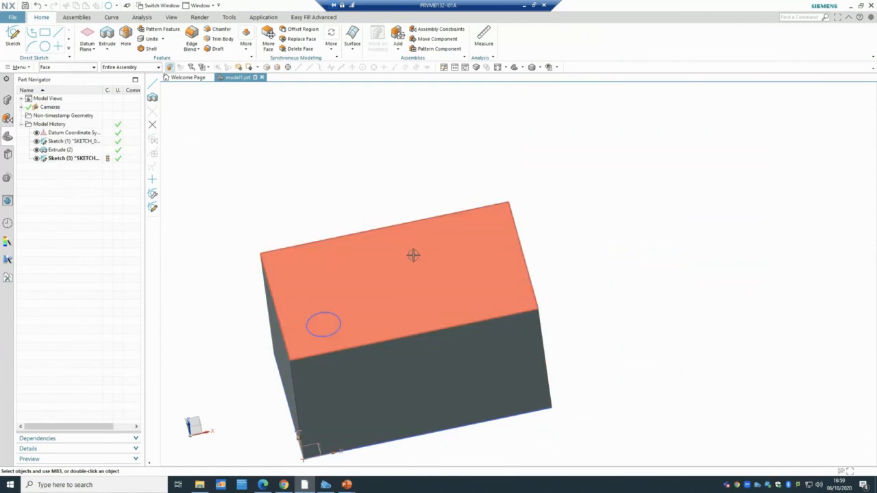
left_click(390, 267)
left_click(68, 67)
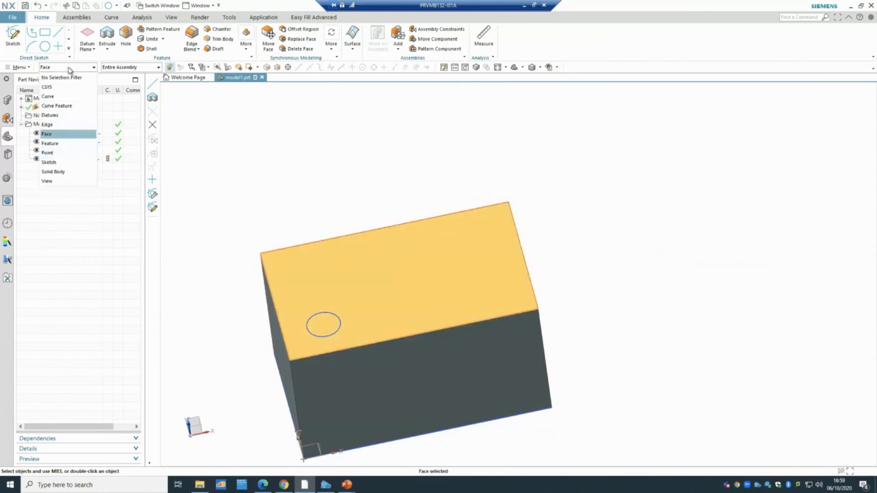
left_click(69, 88)
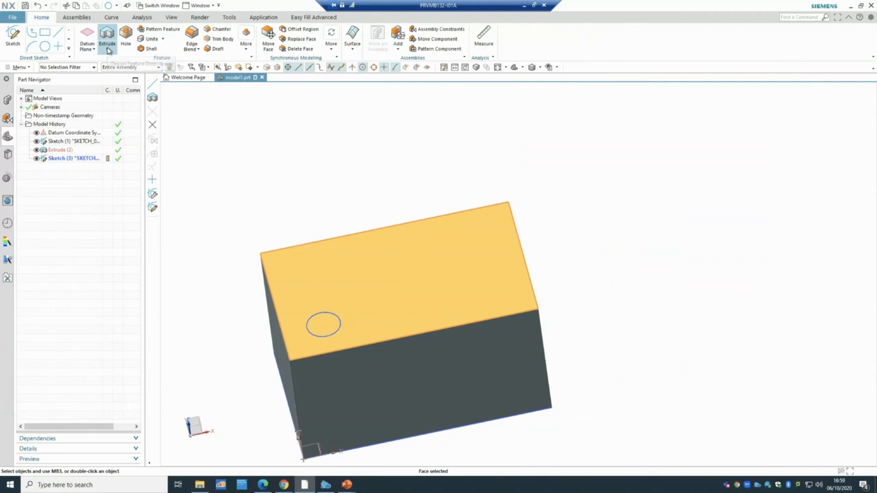
left_click(106, 50)
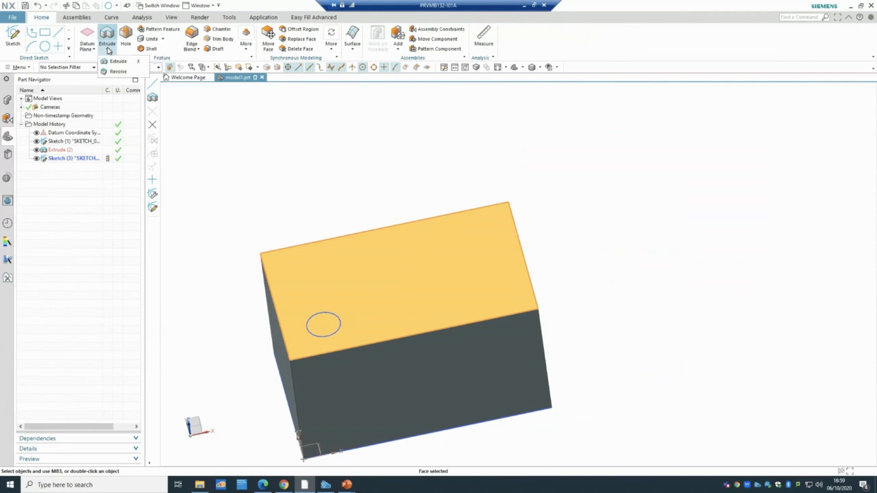
left_click(109, 58)
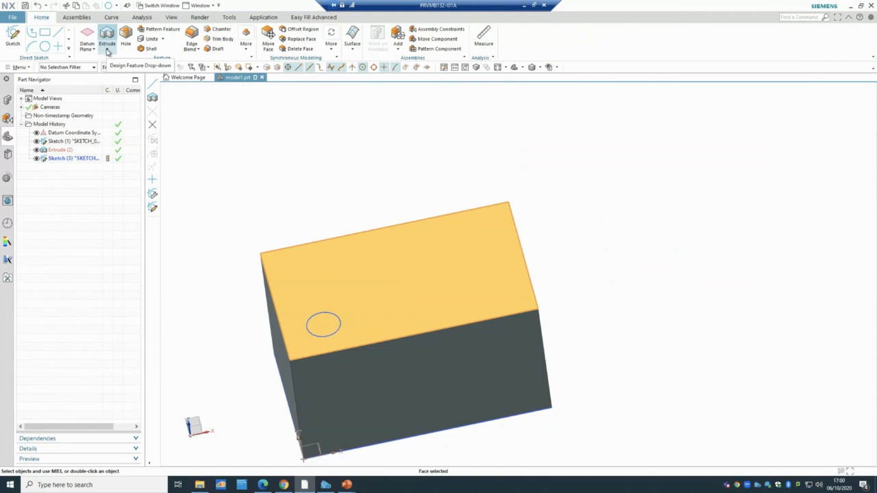
left_click(107, 50)
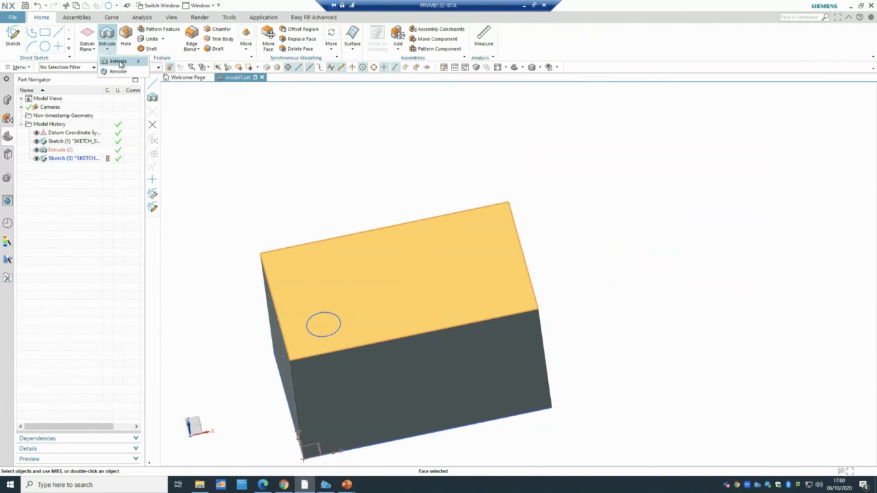
left_click(119, 60)
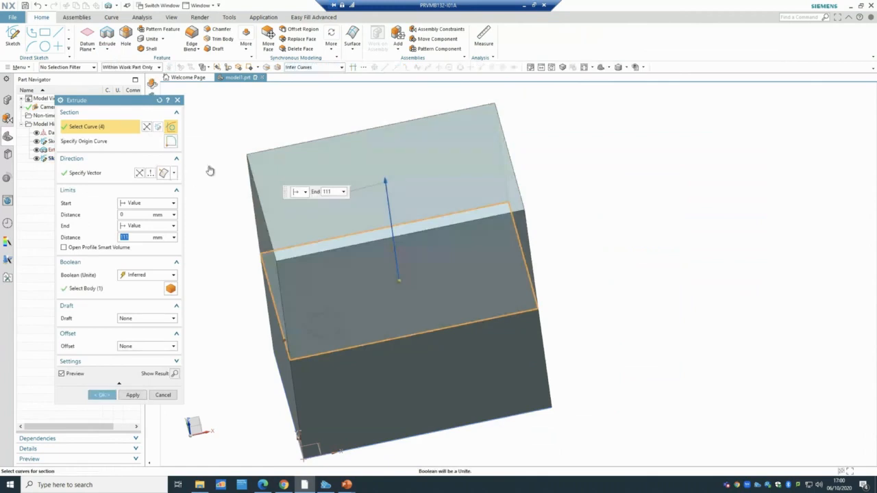
left_click(162, 395)
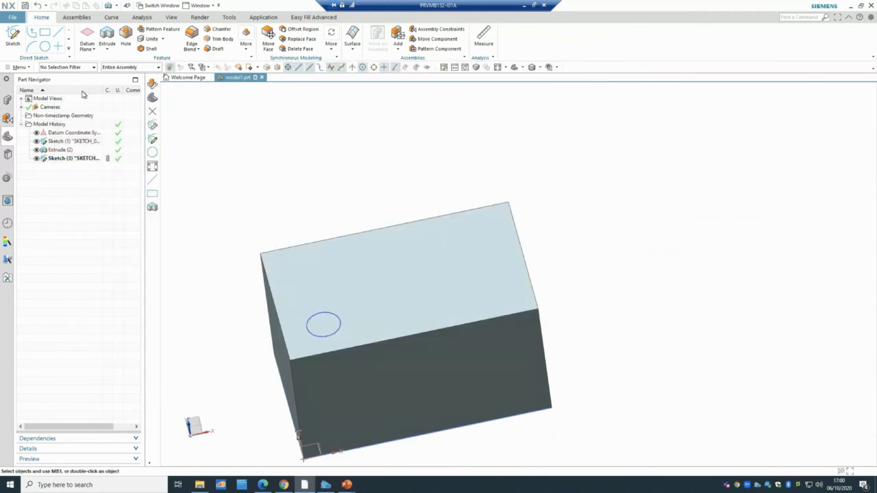
Try to subtract the sketched circle from the block with an extrusion from 0 to 111 mm above the upper face.
left_click(74, 158)
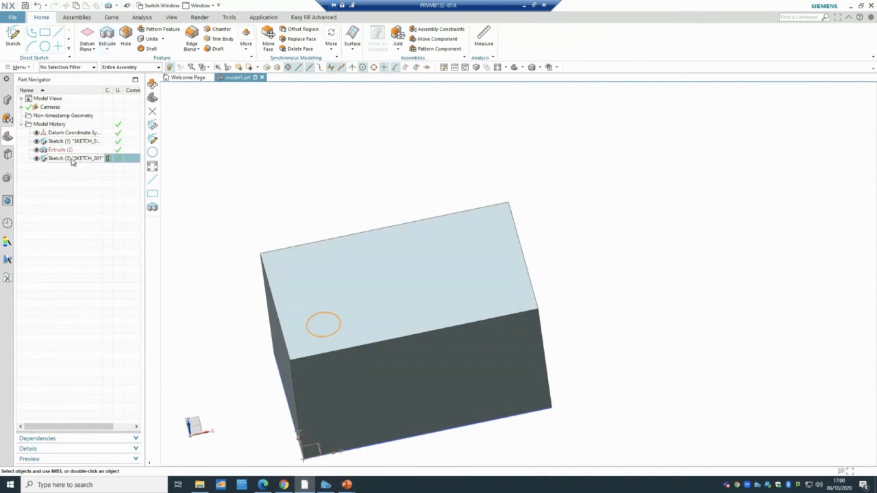
left_click(108, 50)
left_click(118, 61)
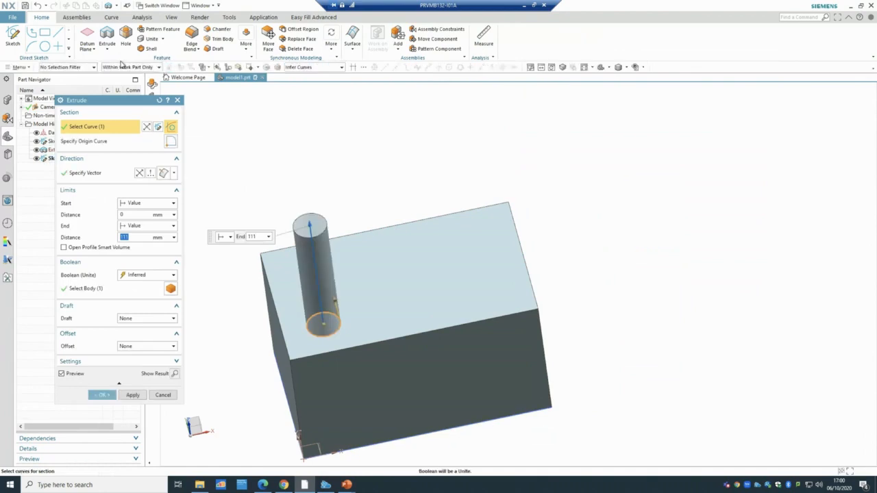
left_click_drag(123, 102, 580, 97)
left_click_drag(660, 103, 678, 99)
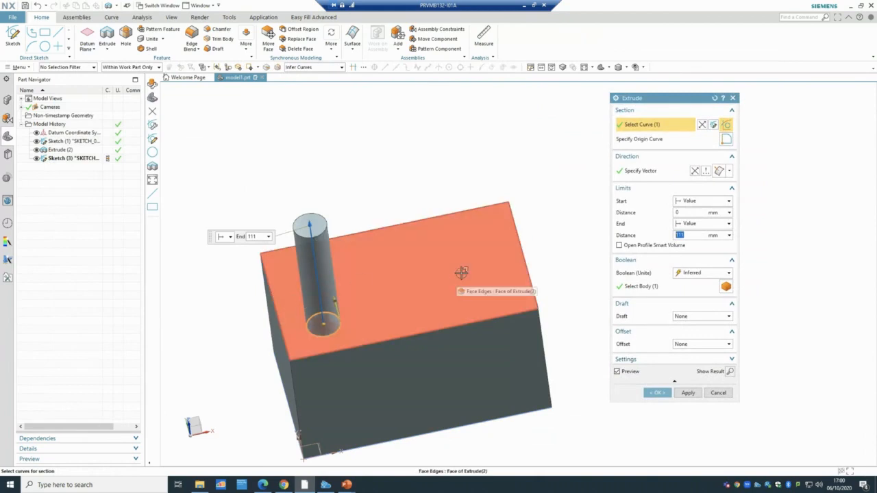
left_click(699, 273)
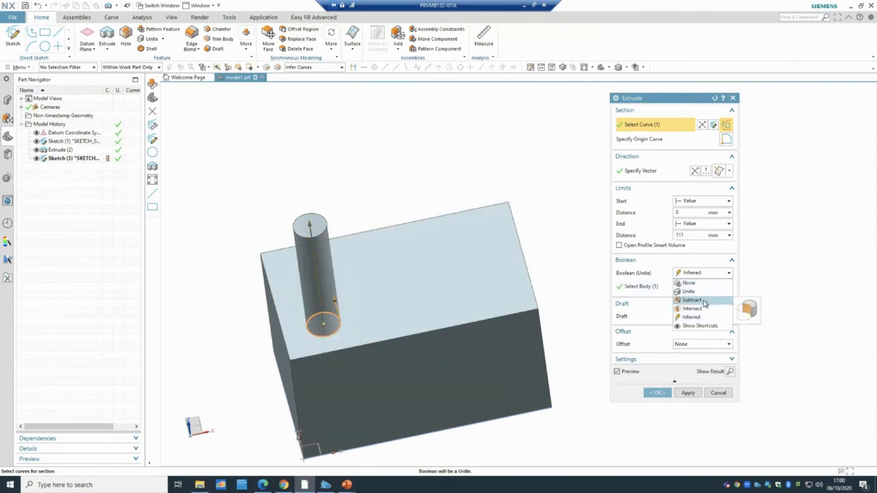
left_click(703, 300)
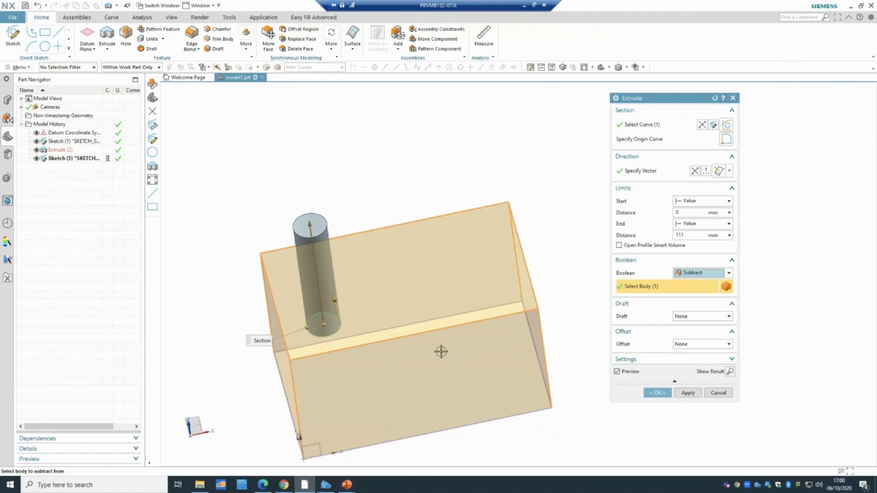
left_click(660, 393)
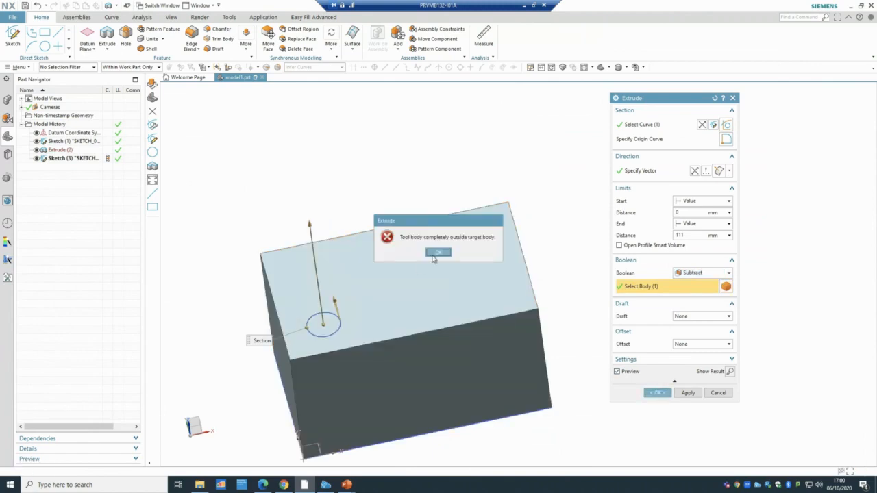
left_click(436, 254)
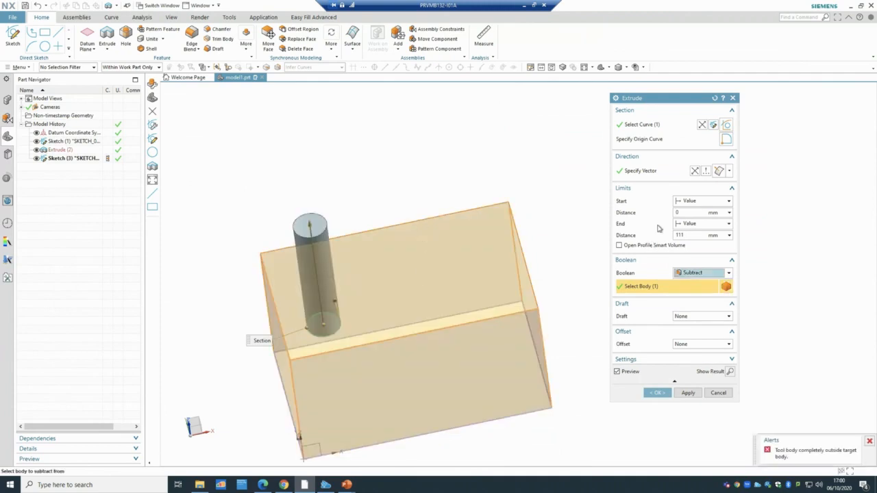
Turn the circle's subtract extrusion down into the block with an end distance of 125 mm and create the hole.
left_click(654, 171)
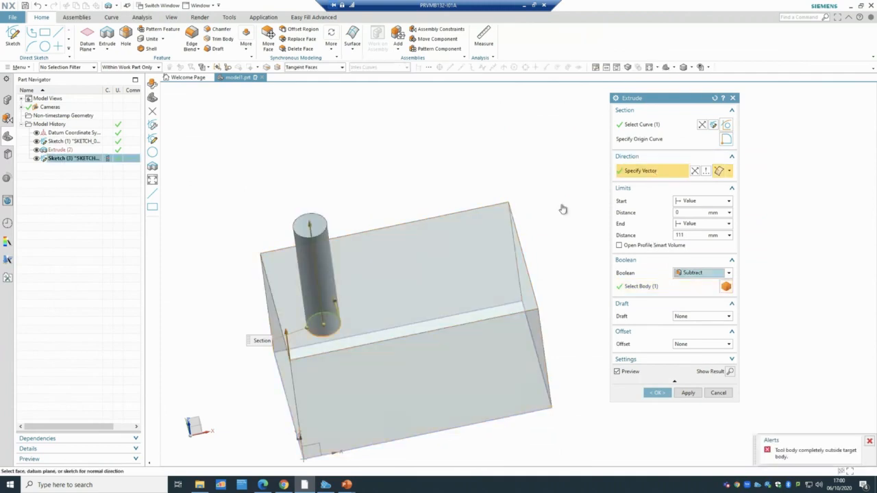
left_click_drag(310, 226, 339, 437)
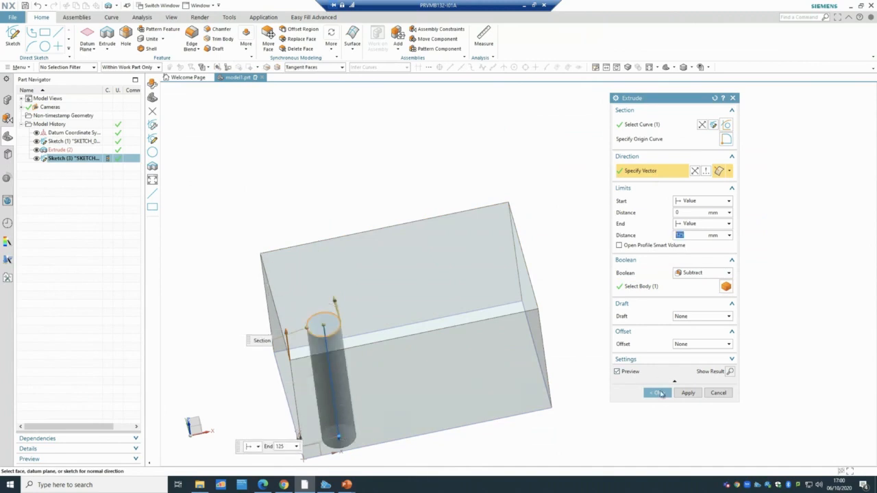
left_click(658, 393)
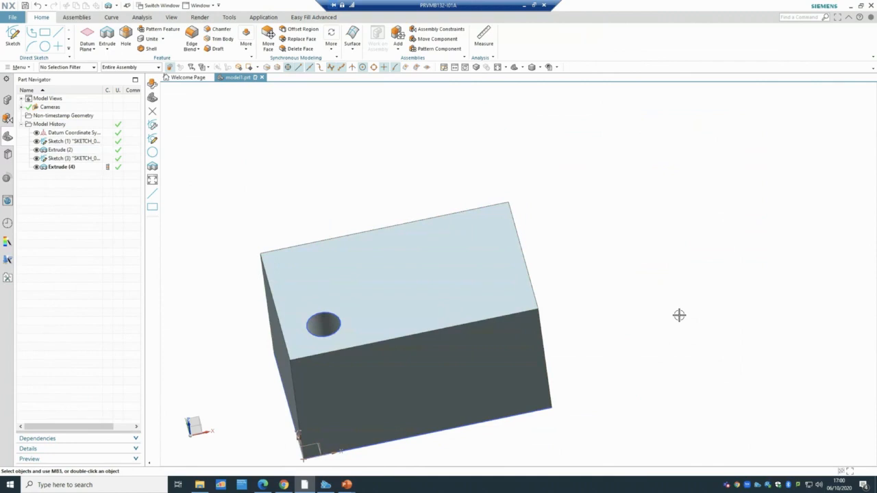
Edit the hole's extrusion to an end distance of 25 mm and fit the model in the view.
double_click(60, 168)
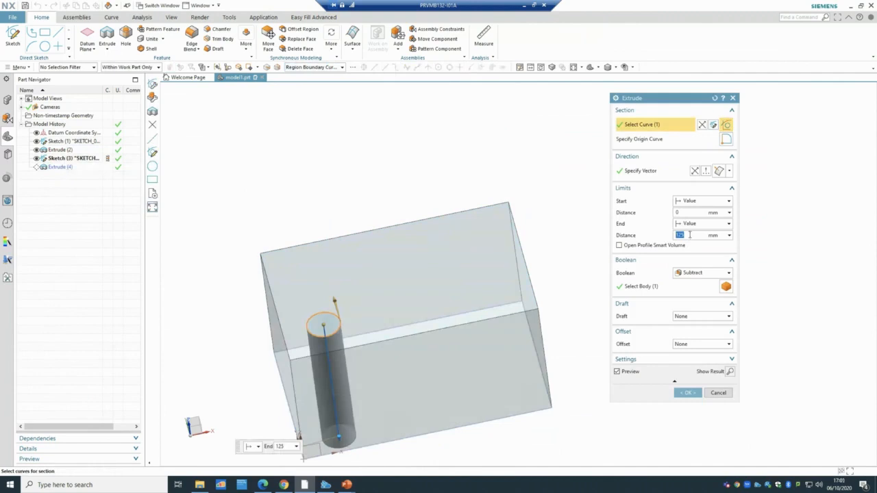
type("25")
left_click(689, 214)
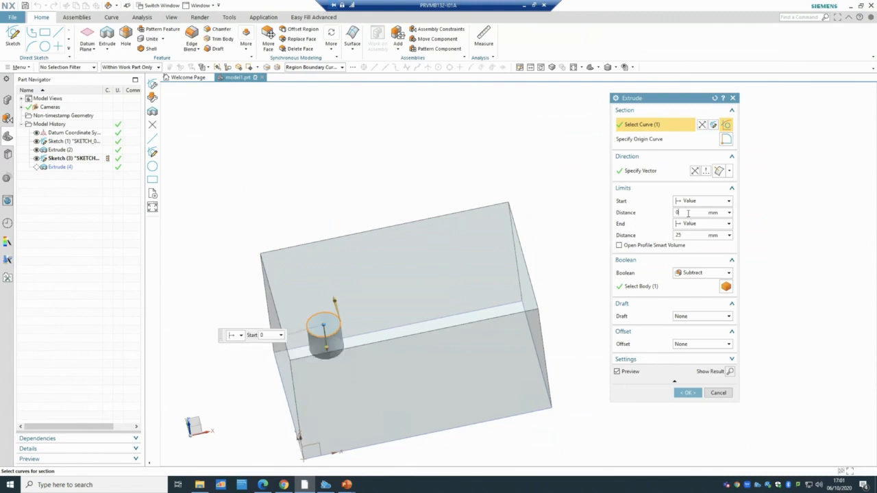
left_click(689, 392)
key("ctrl+f")
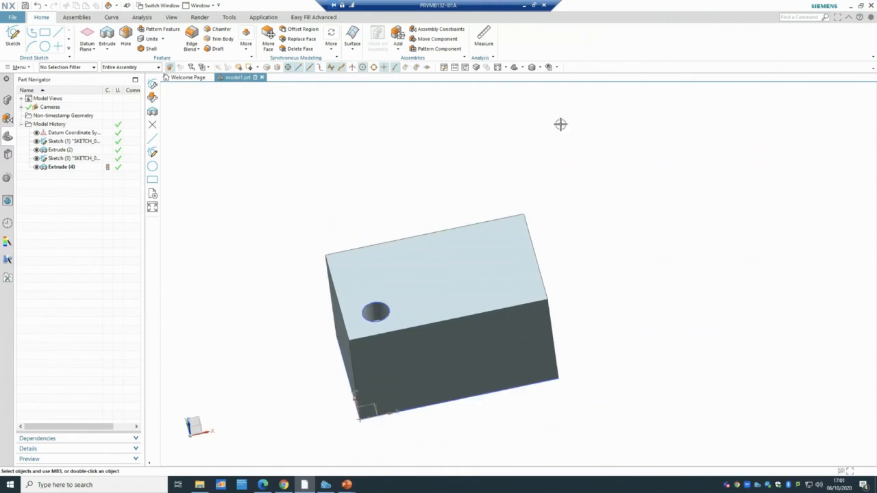
Inspect the hole's depth inside the block in Static Wireframe display, and return to Shaded with Edges.
left_click(539, 68)
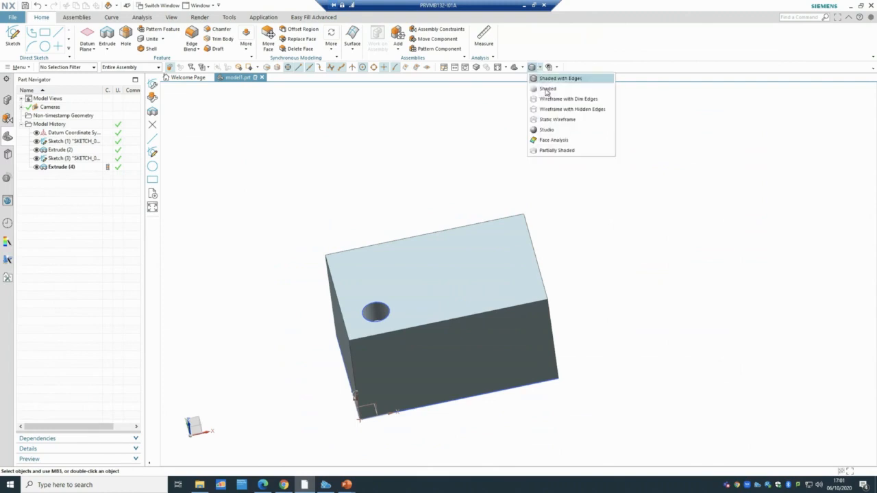
left_click(560, 121)
middle_click_drag(613, 227, 617, 253)
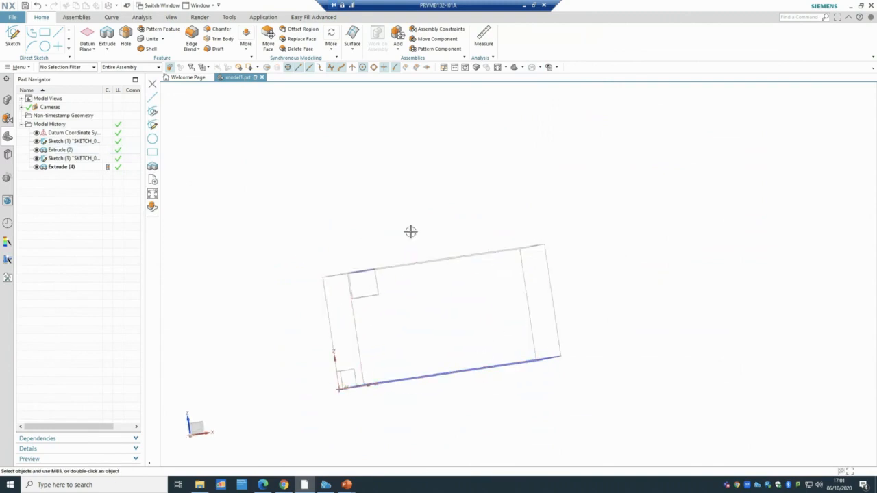
mouse_move(649, 219)
middle_mouse_down()
mouse_move(658, 231)
mouse_move(638, 212)
middle_mouse_up()
left_click(538, 67)
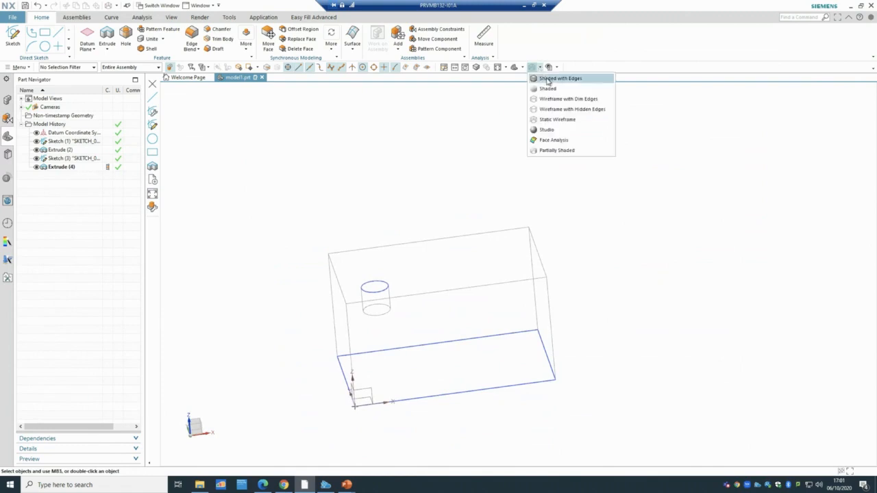
left_click(548, 79)
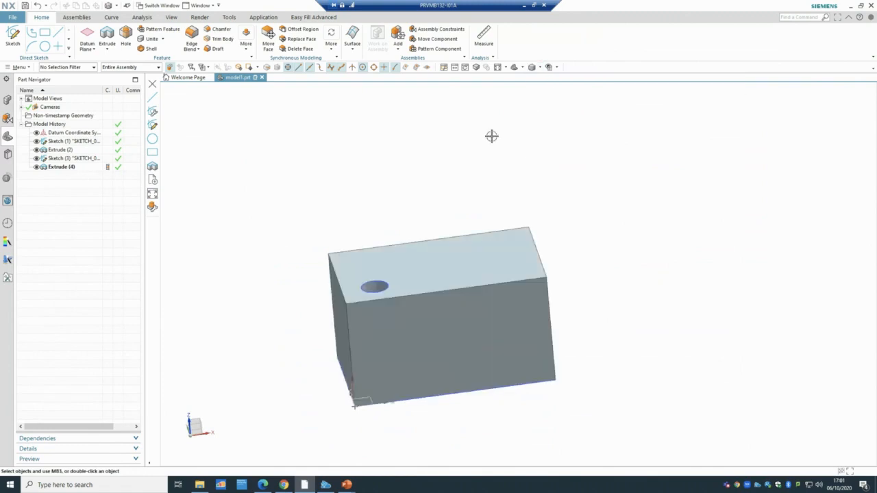
middle_click_drag(471, 141, 457, 150)
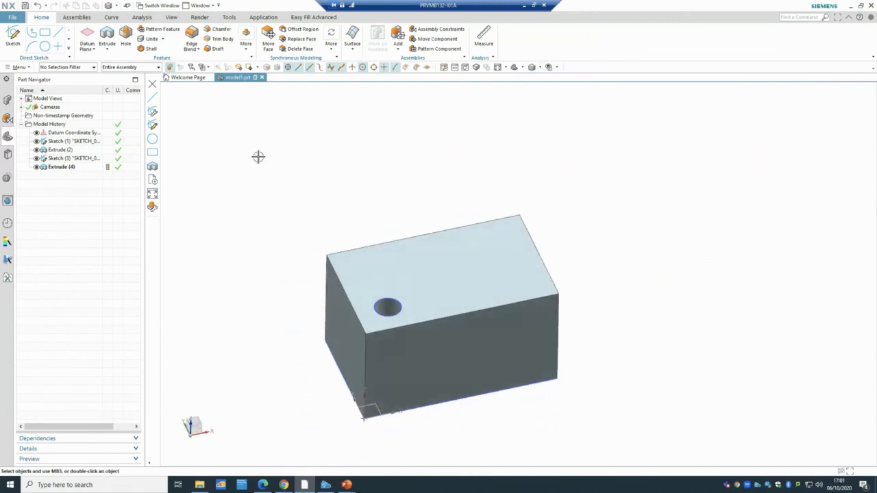
Reopen the hole's extrusion, collapse the Draft and Offset settings and set its end limit to Until Next.
double_click(56, 167)
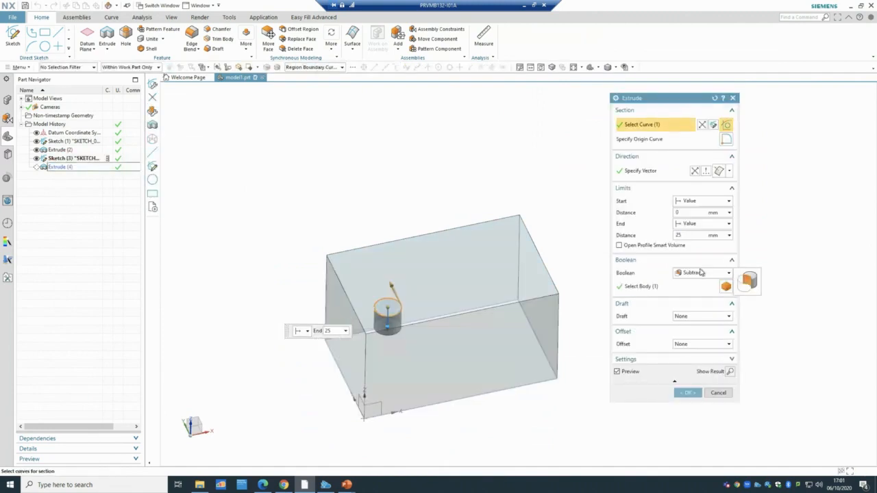
left_click(732, 303)
left_click(731, 317)
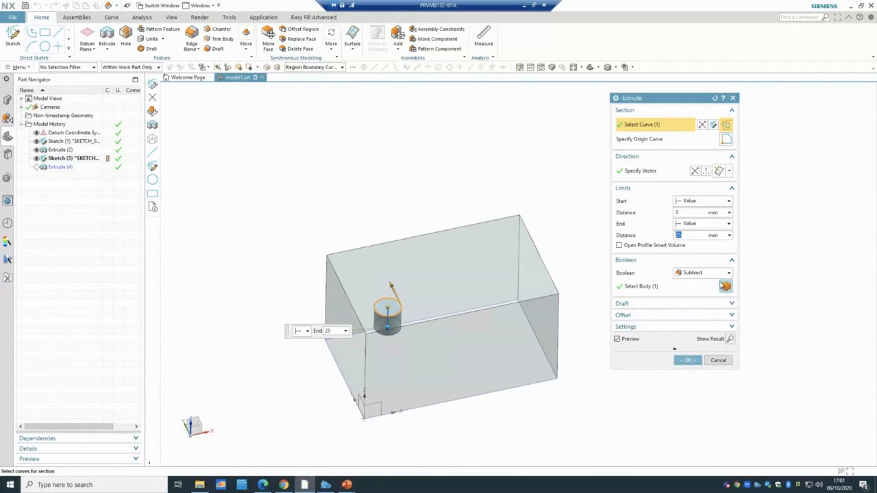
left_click(698, 225)
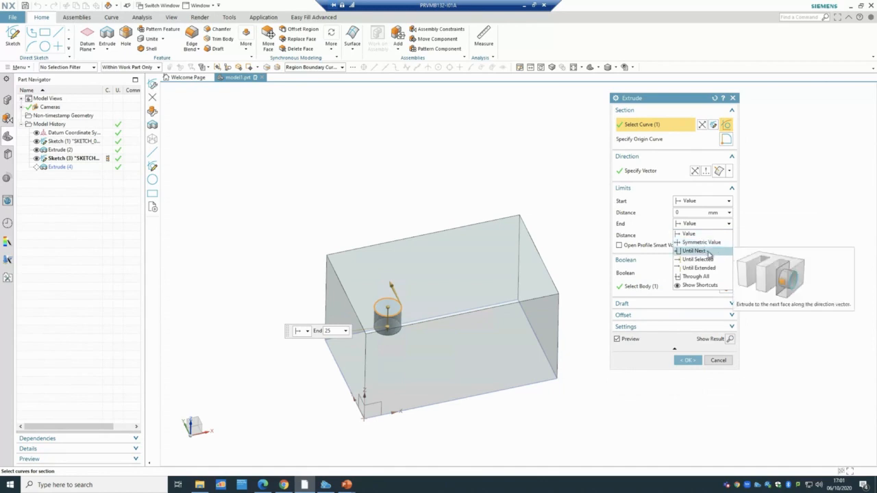
left_click(706, 251)
middle_click_drag(523, 425, 454, 302)
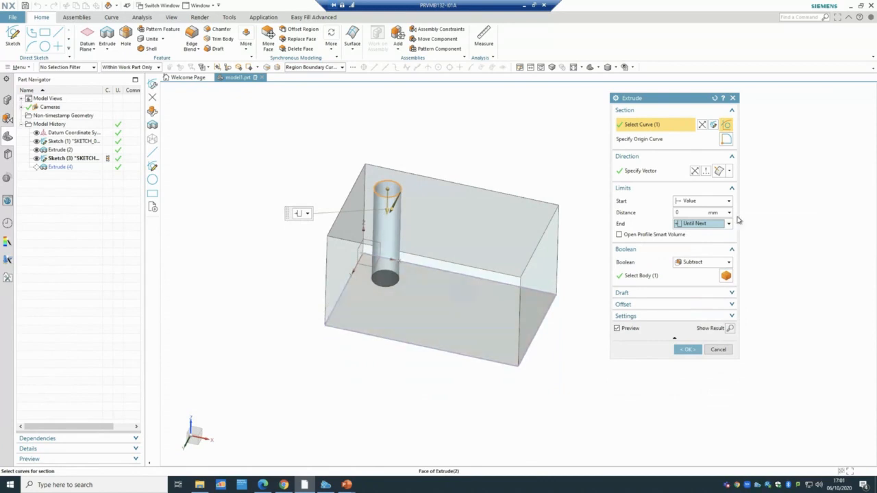
Set the hole extrusion's end limit to Through All, accept the edit and check the opening on the block's underside.
left_click(708, 224)
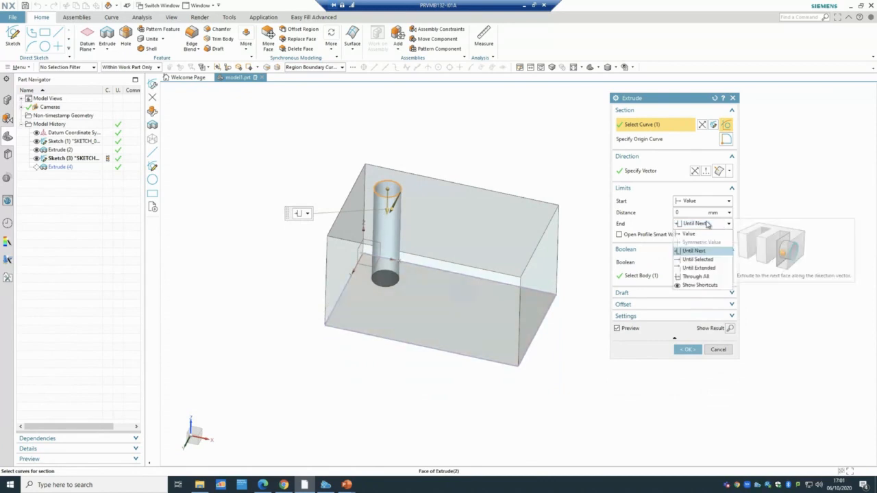
left_click(707, 278)
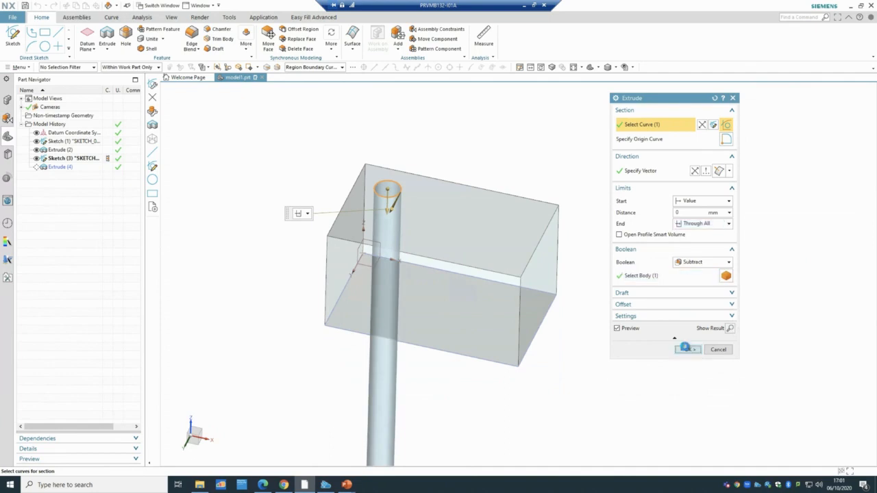
left_click(685, 350)
mouse_move(578, 296)
middle_mouse_down()
mouse_move(580, 385)
mouse_move(568, 299)
mouse_move(575, 312)
middle_mouse_up()
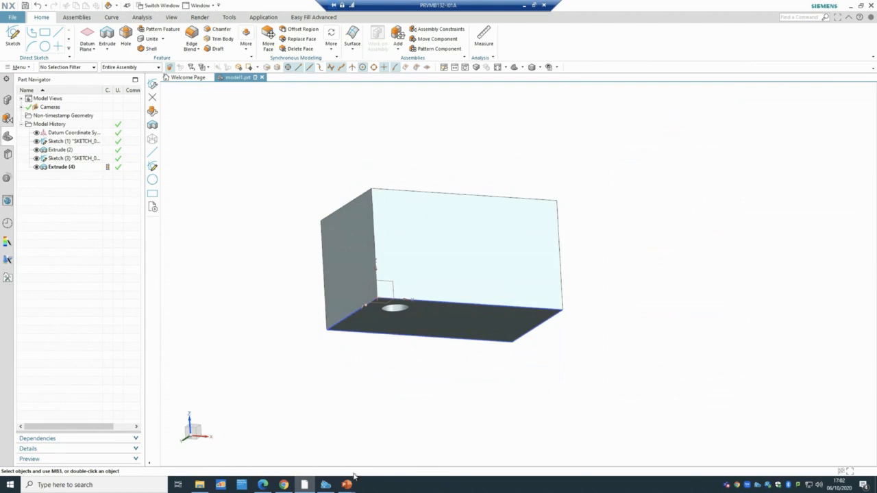
Switch to File Explorer and go back from the Session 1 folder to the ME5013 NX12 folder.
left_click(204, 485)
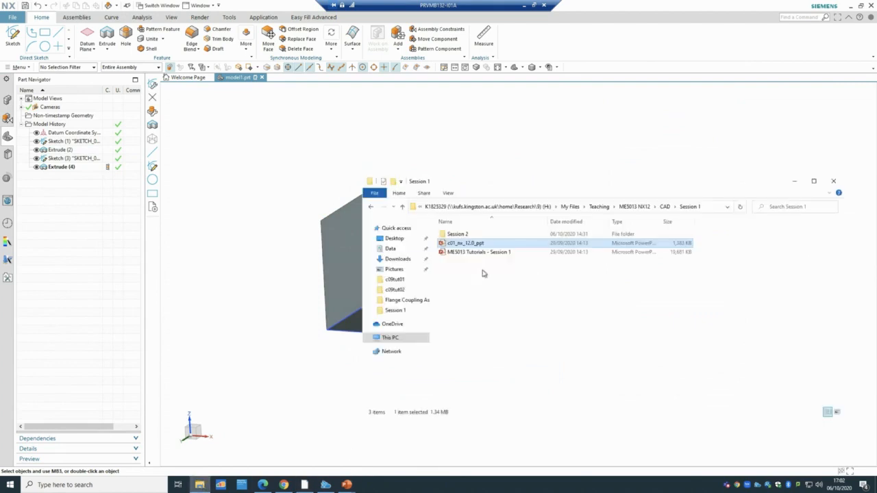
left_click(370, 207)
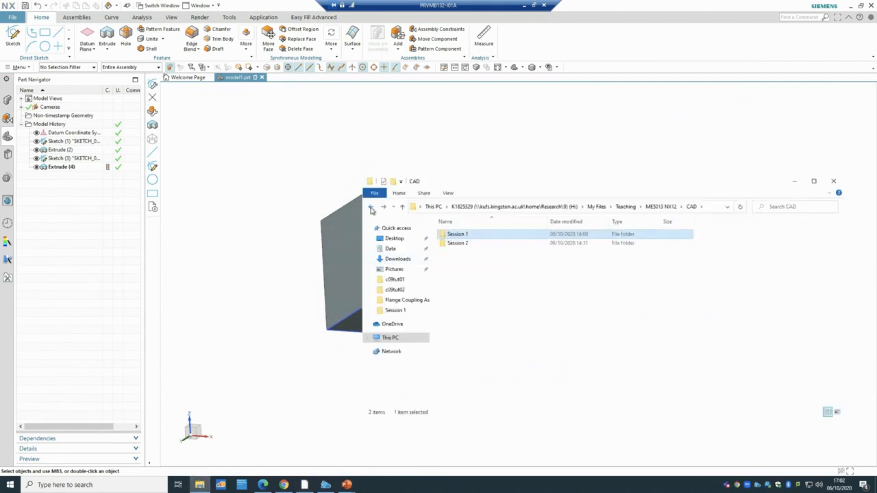
left_click(371, 208)
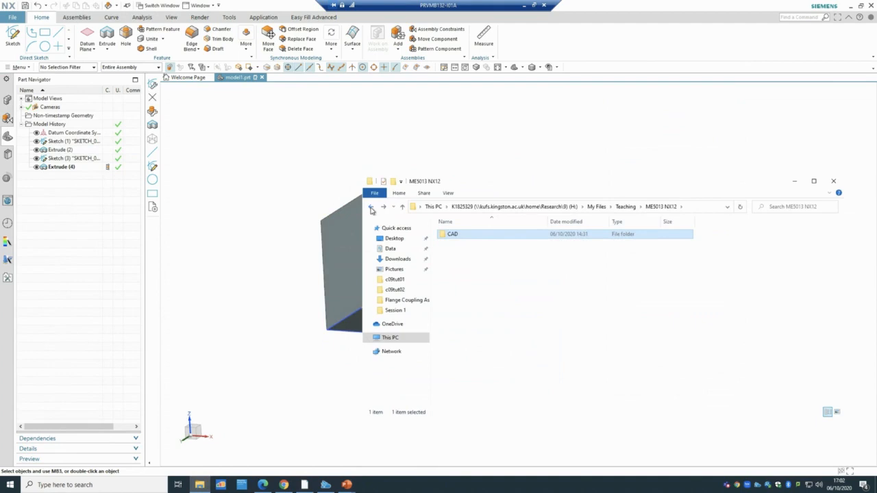
Switch to Chrome and open the Design Communications & 3D CAD Modelling topic from the ME5013 module home page.
left_click(285, 486)
double_click(648, 20)
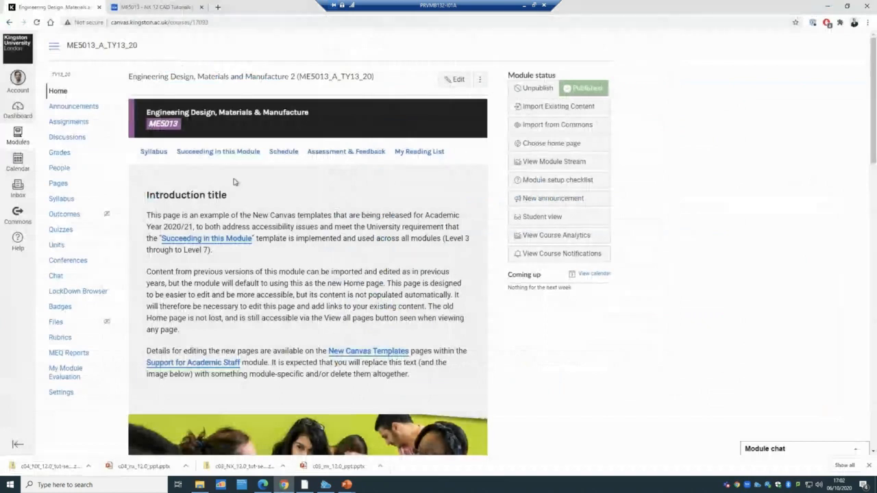
scroll(294, 191, "down", 2)
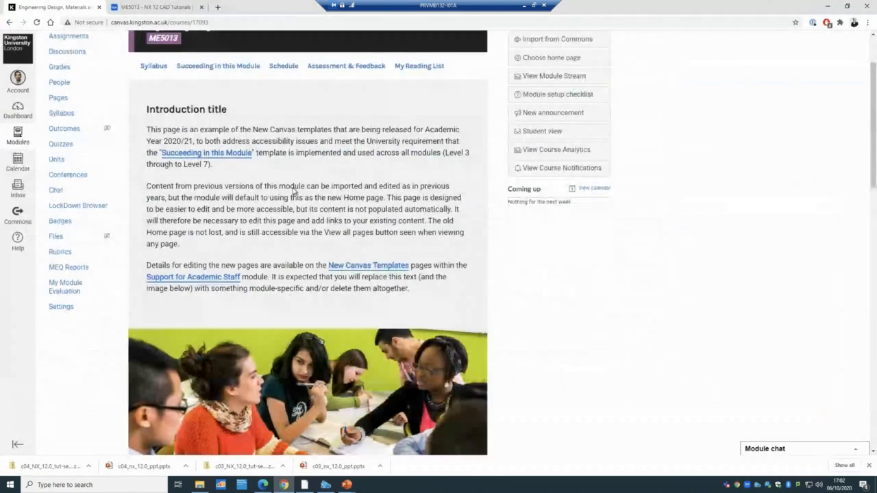
scroll(293, 192, "down", 3)
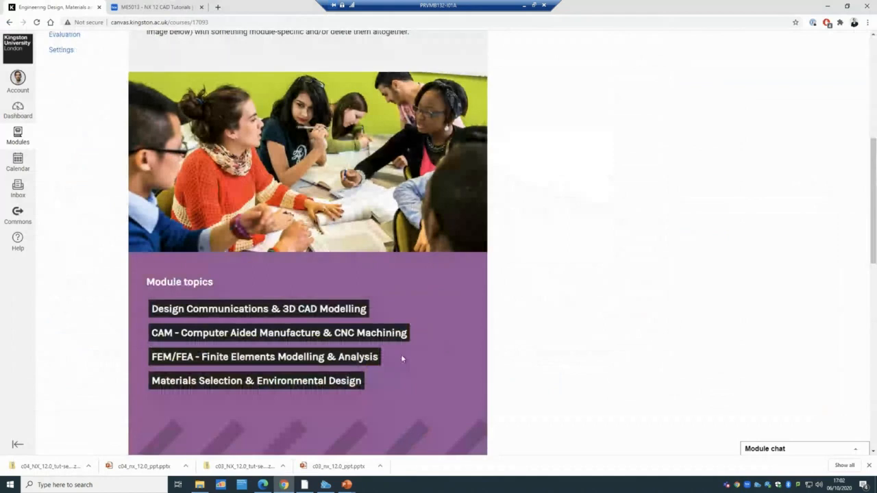
left_click(364, 310)
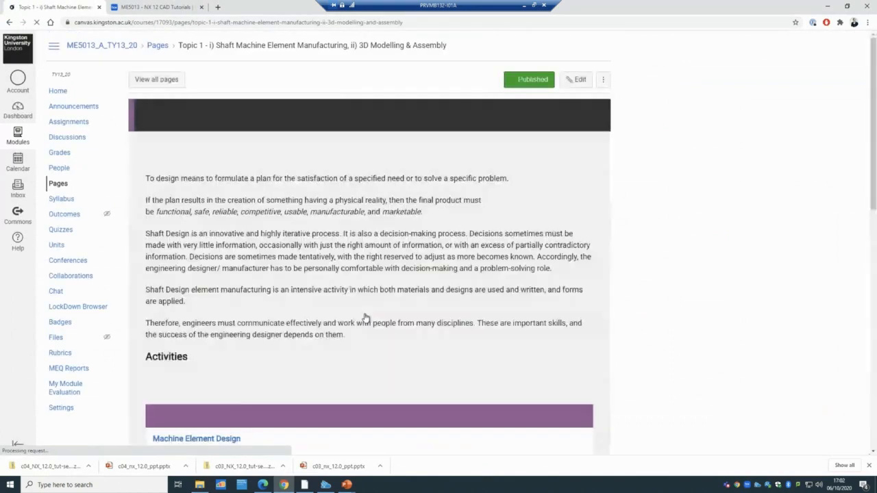
Open Unit 1.2 3D Parametric Modelling Techniques from the topic's CAD activities list.
scroll(365, 318, "down", 1)
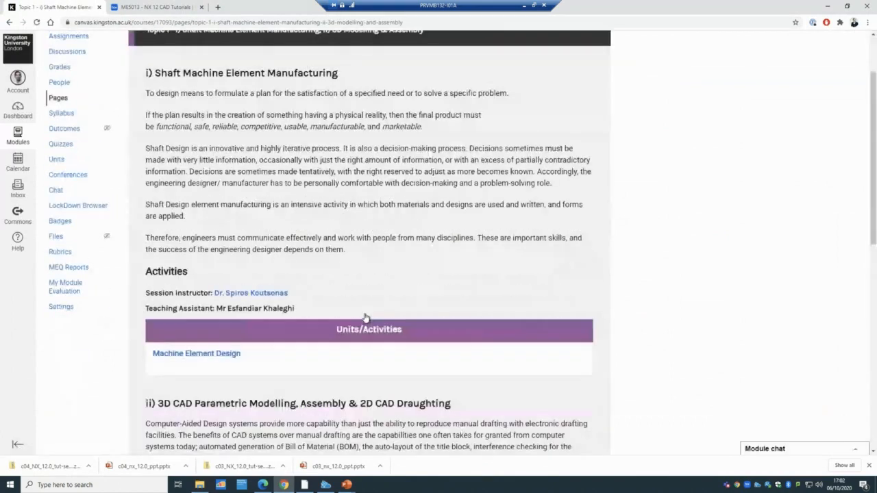
scroll(365, 318, "down", 3)
scroll(365, 318, "down", 4)
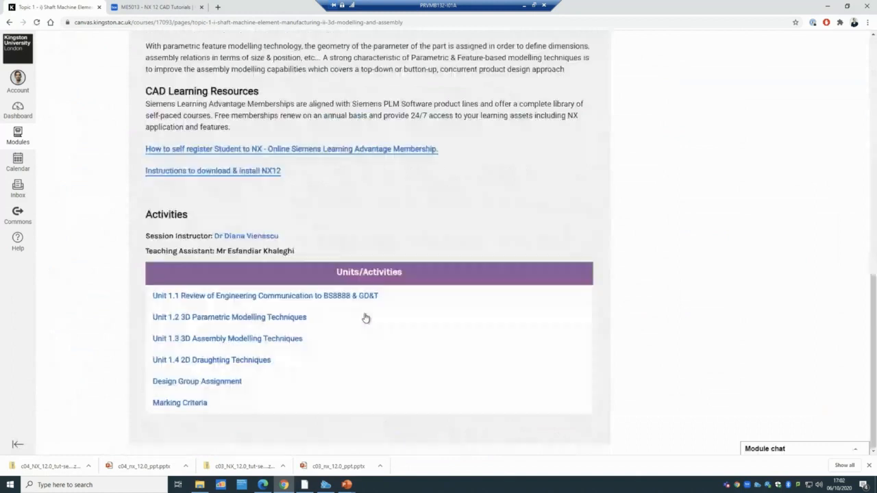
left_click(287, 322)
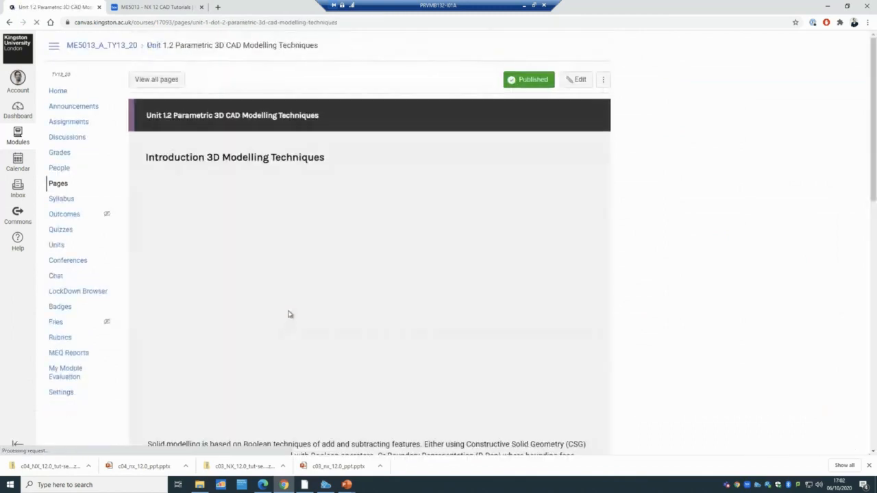
Open Tutorial Files & NX Models from the Participate in Seminar / Tutorial section of the Unit 1.2 page.
scroll(282, 312, "down", 1)
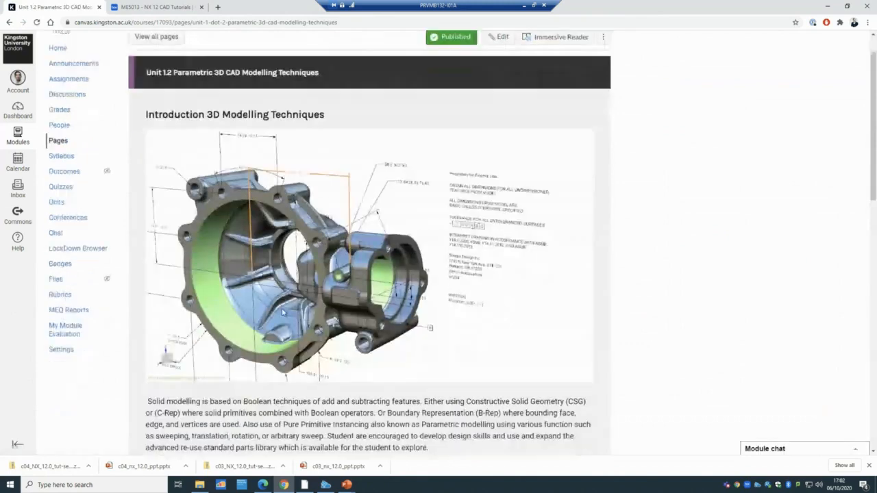
scroll(283, 312, "down", 3)
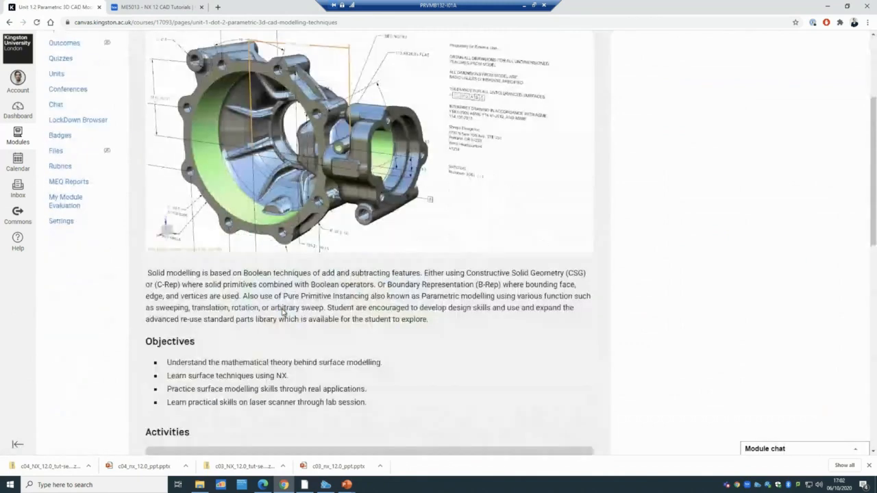
scroll(282, 311, "down", 10)
scroll(280, 311, "down", 4)
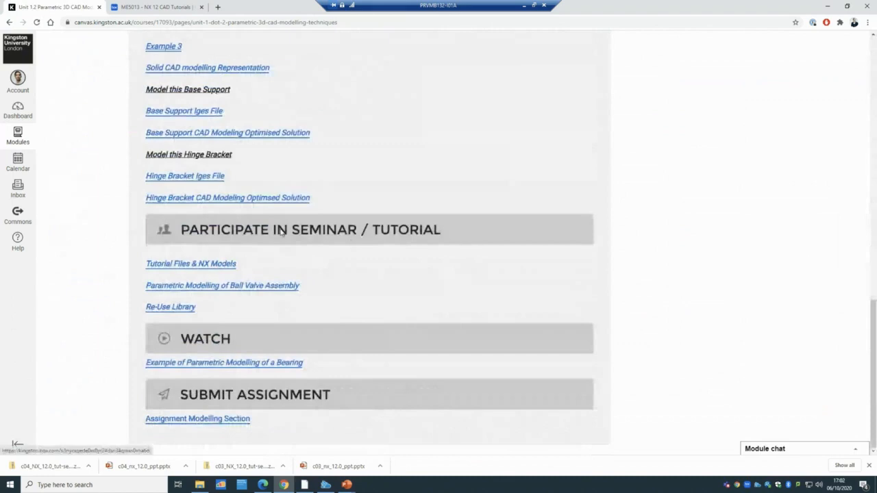
left_click(180, 265)
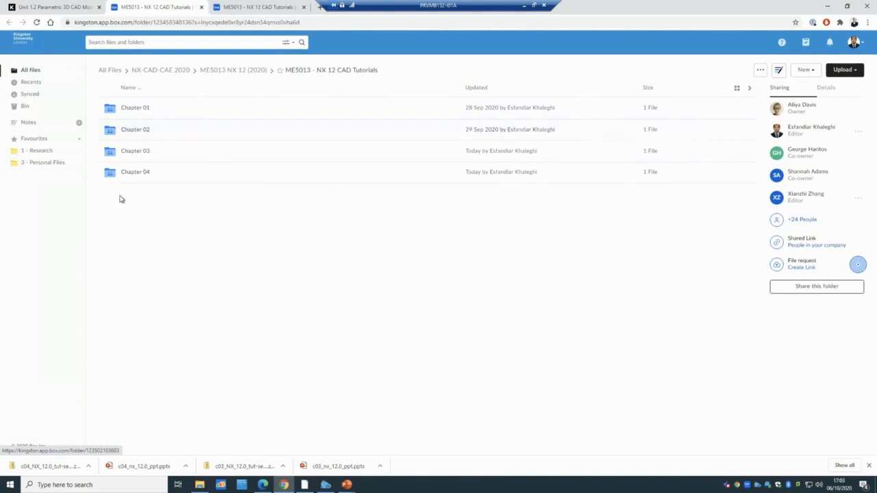
Open c03_nx_12.pdf from the Chapter 03 folder and view the under-constrained, fully-constrained and over-constrained sketch slides.
left_click(135, 151)
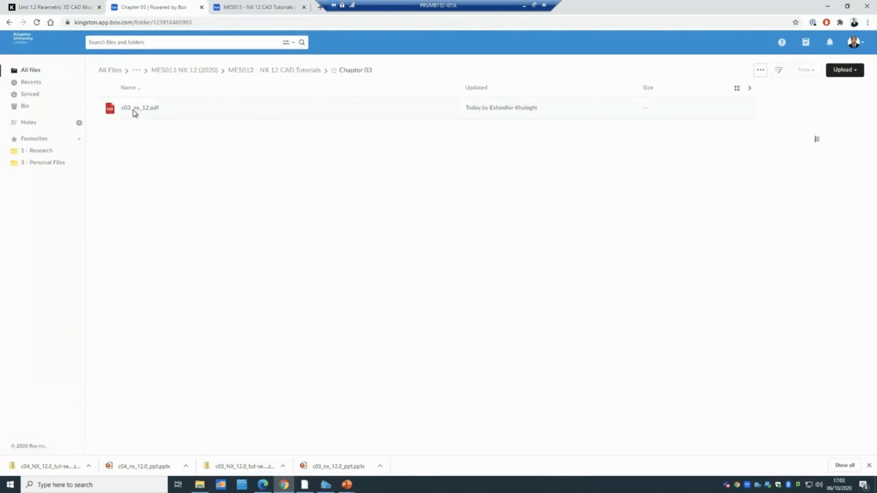
left_click(137, 110)
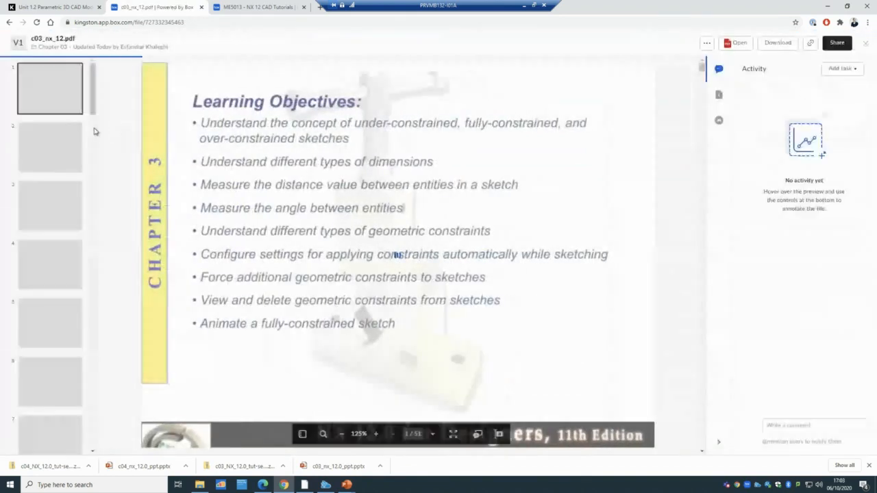
left_click(50, 202)
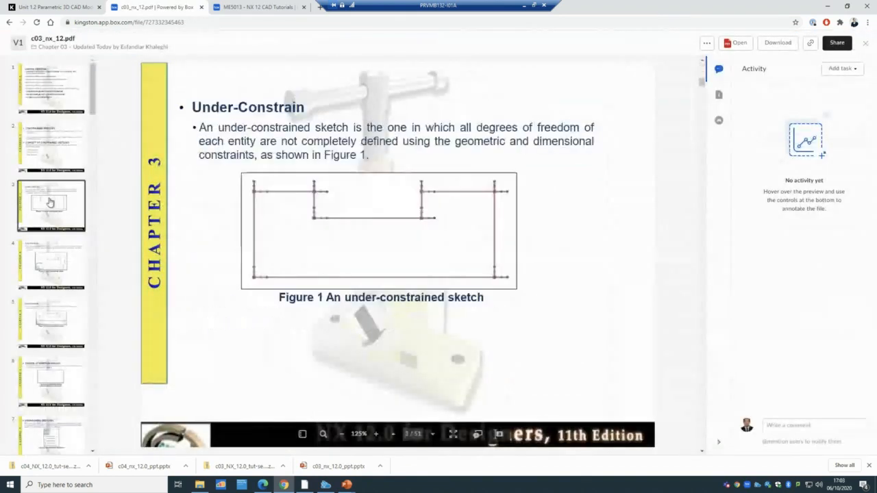
left_click(42, 282)
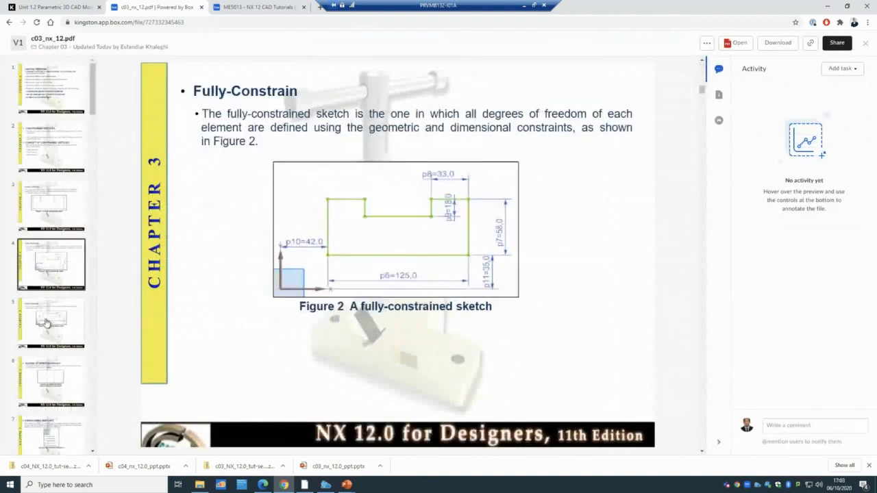
left_click(46, 322)
View the geometric constraint slides on pages 25 and 26, covering Fixed, Fully Fixed, Horizontal, Vertical and Coincident.
scroll(43, 309, "down", 10)
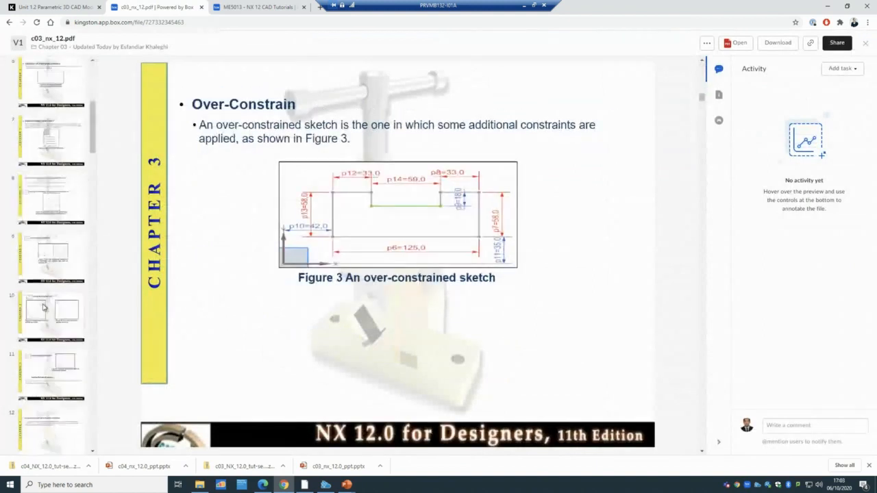
scroll(43, 310, "down", 10)
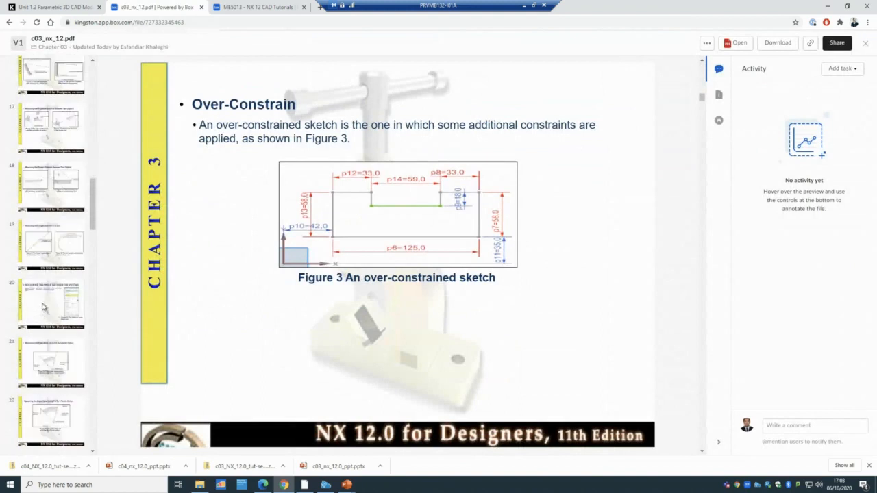
left_click(48, 257)
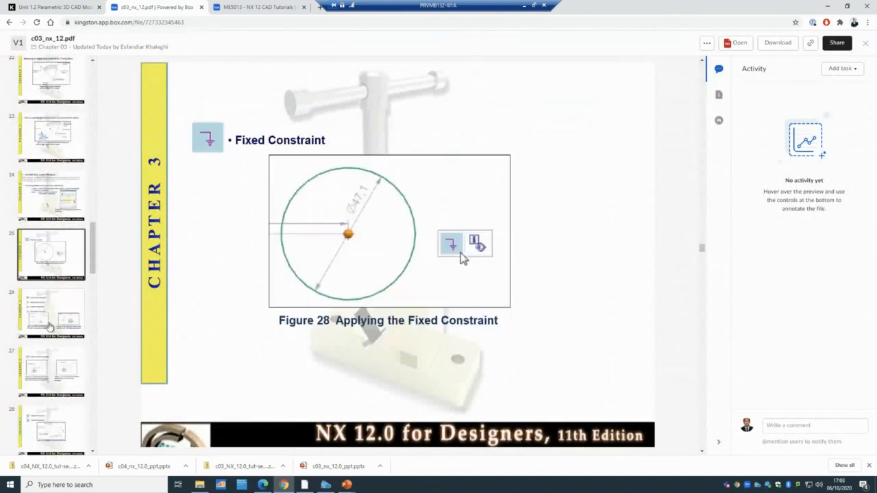
left_click(46, 329)
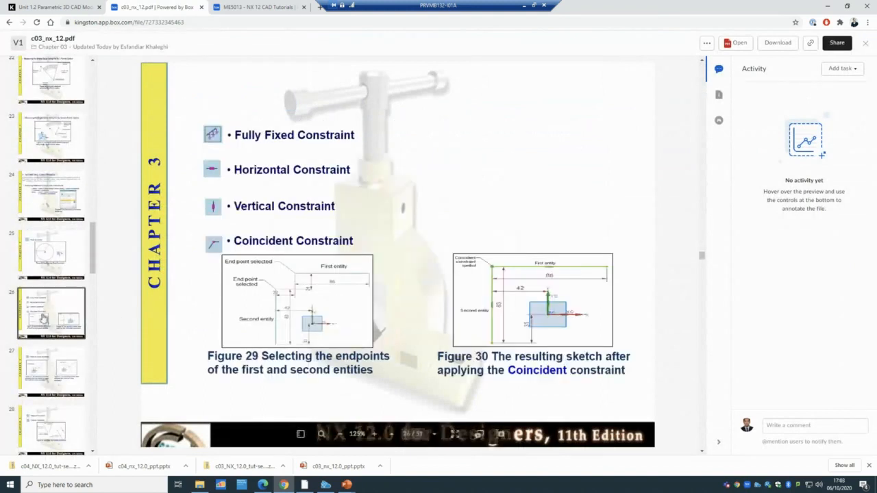
View the Tutorial 1 slide on page 42 and go on to the exercise slide on page 46.
scroll(43, 318, "down", 10)
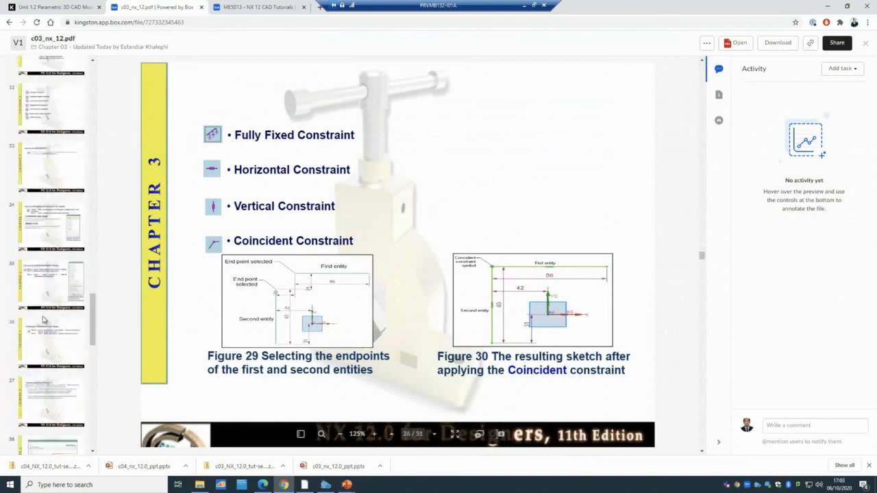
scroll(45, 374, "down", 9)
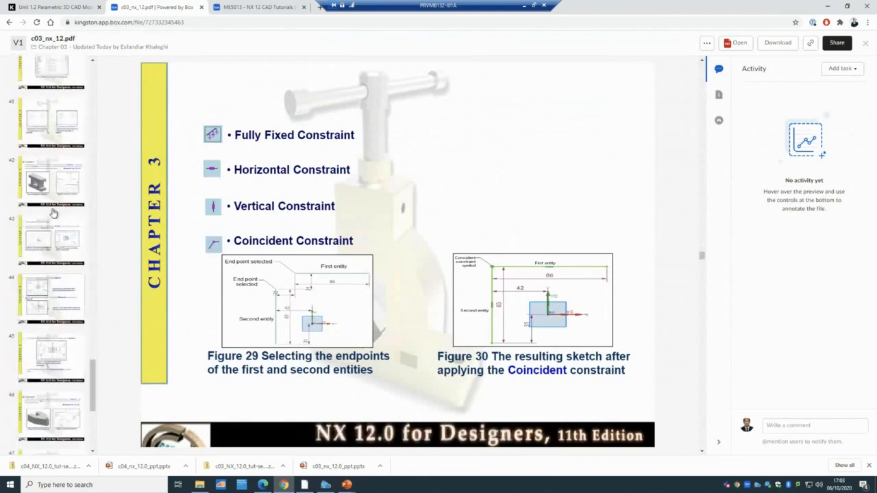
left_click(51, 190)
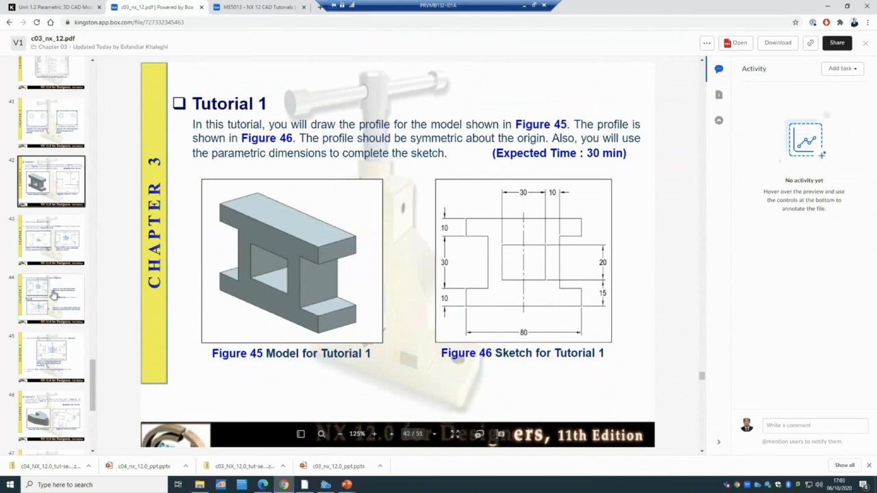
scroll(48, 298, "down", 2)
left_click(44, 343)
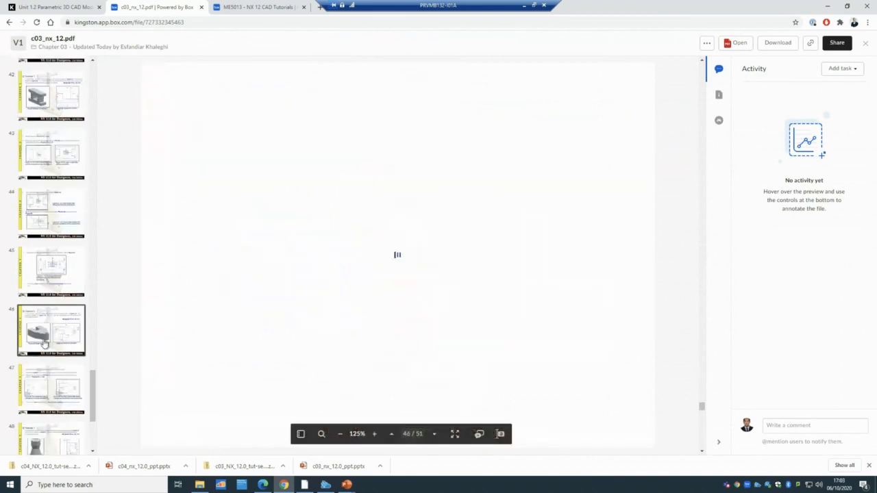
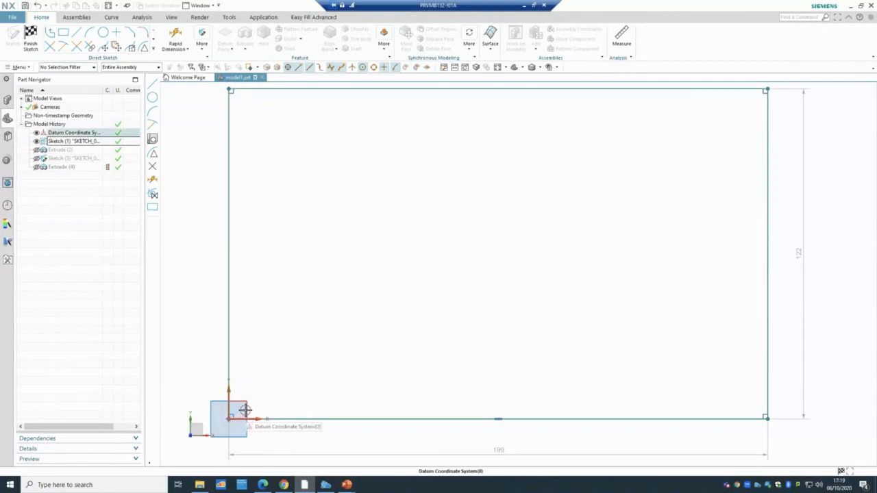
Finish the rectangle sketch in NX and look through the available datum types, including Datum CSYS.
scroll(244, 412, "up", 1)
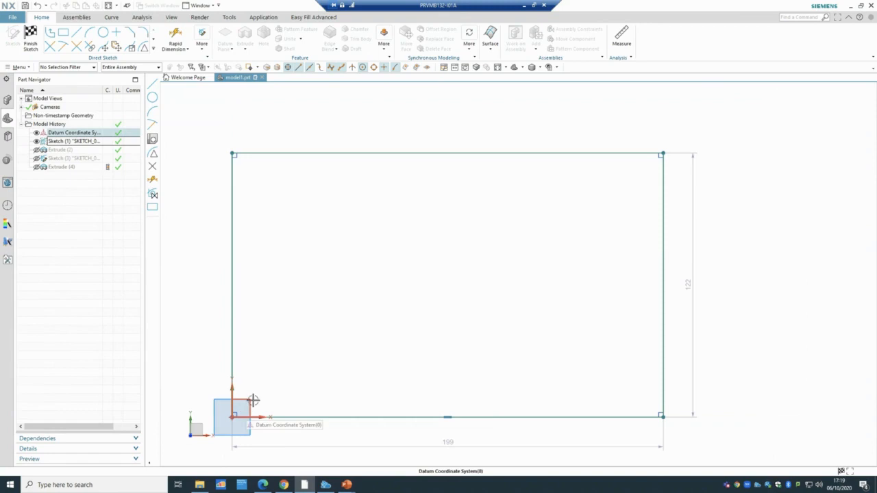
left_click(155, 49)
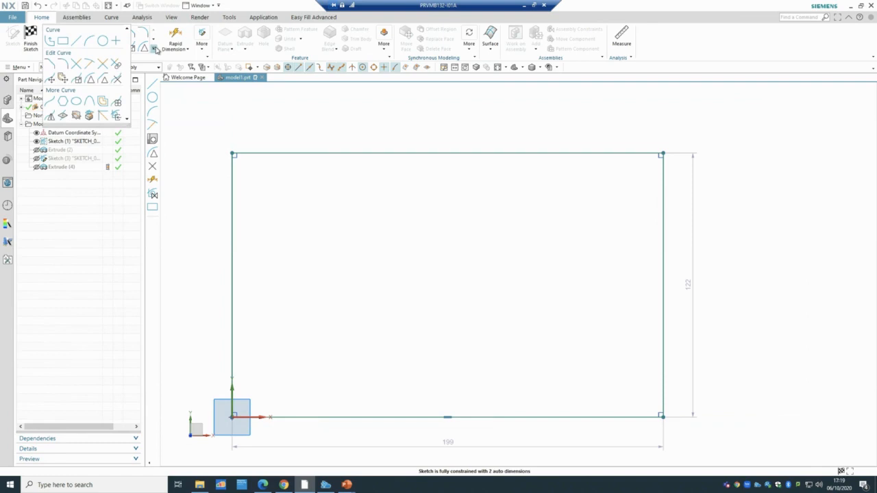
left_click(24, 41)
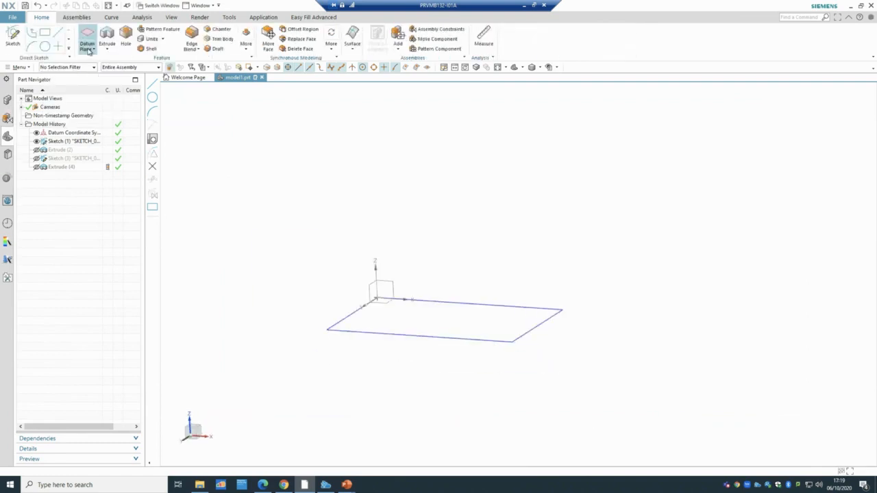
left_click(88, 47)
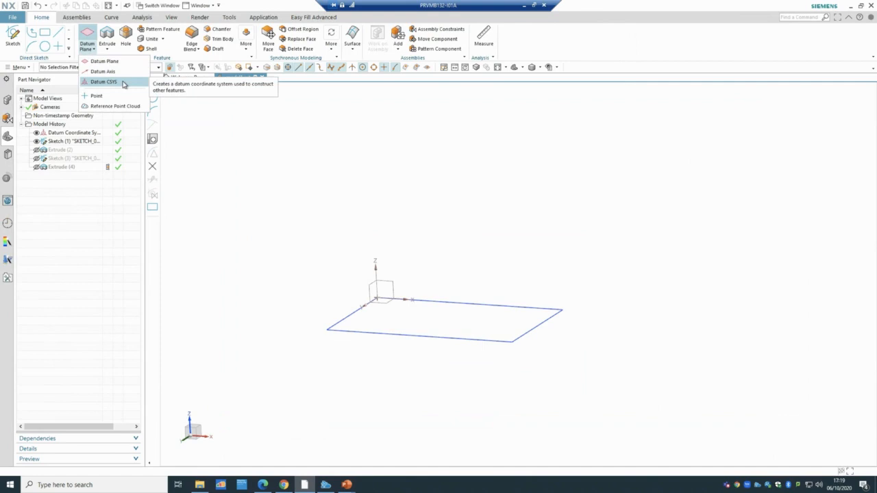
left_click(93, 51)
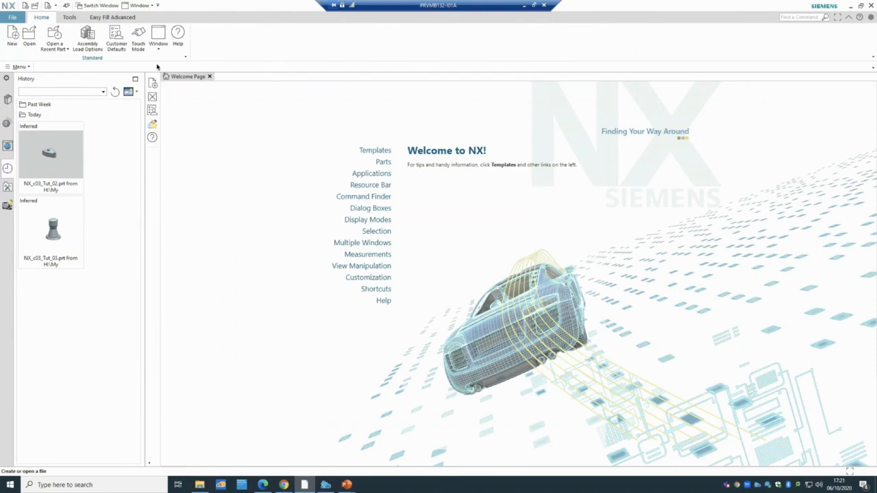
Create a new part from the Model template in millimetres, named T02.
left_click(14, 43)
left_click(81, 235)
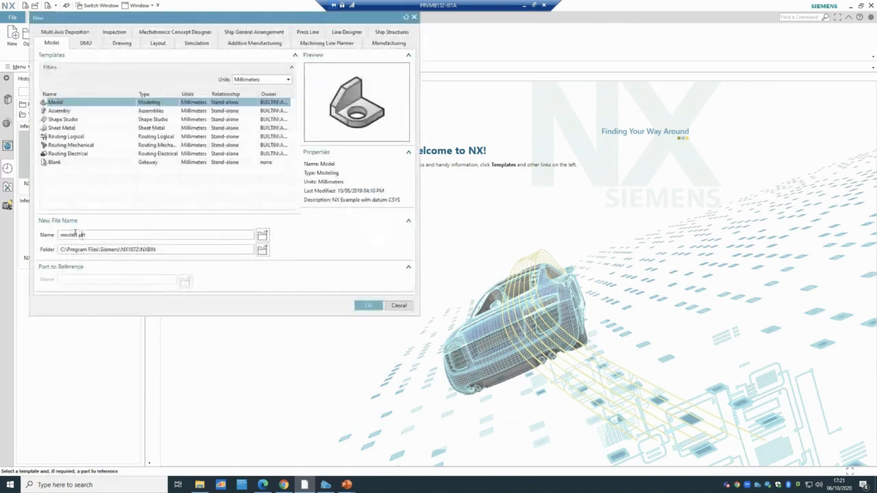
left_click_drag(78, 235, 25, 231)
type("1")
left_click(367, 305)
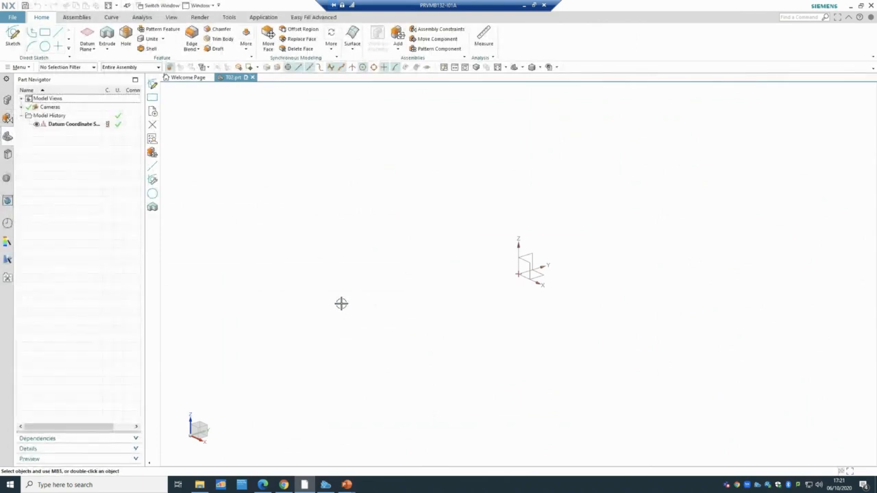
Start a sketch on the default XY plane and draw a horizontal line about 148 mm long from the origin along the X axis.
left_click(11, 39)
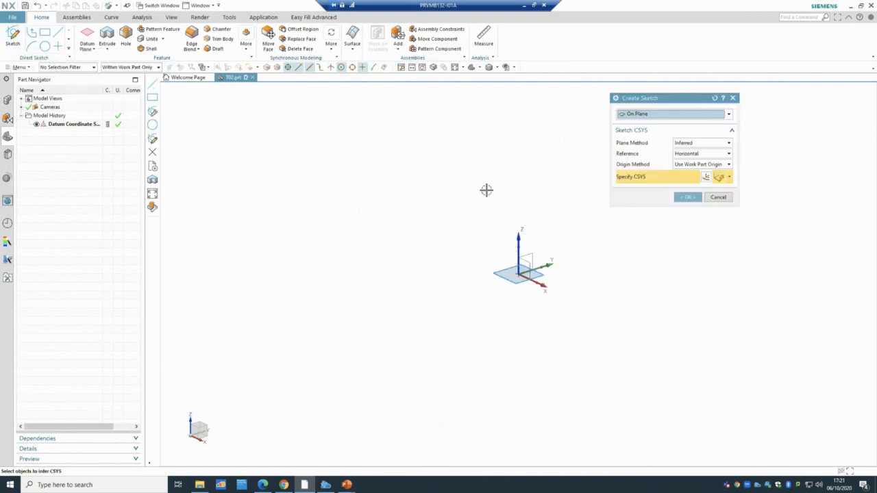
left_click(689, 198)
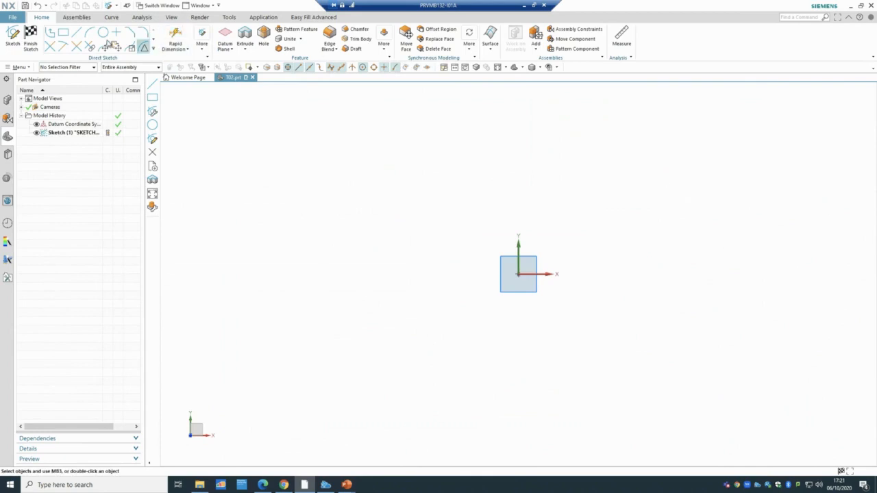
left_click(77, 32)
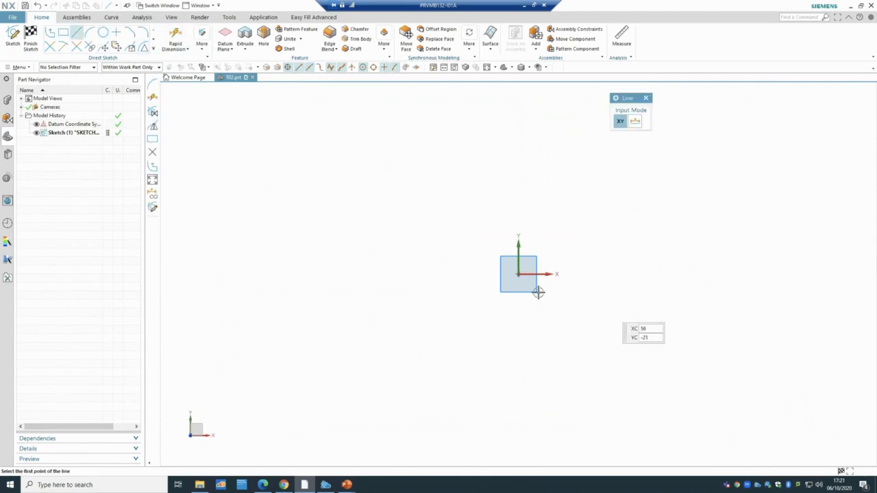
left_click(518, 274)
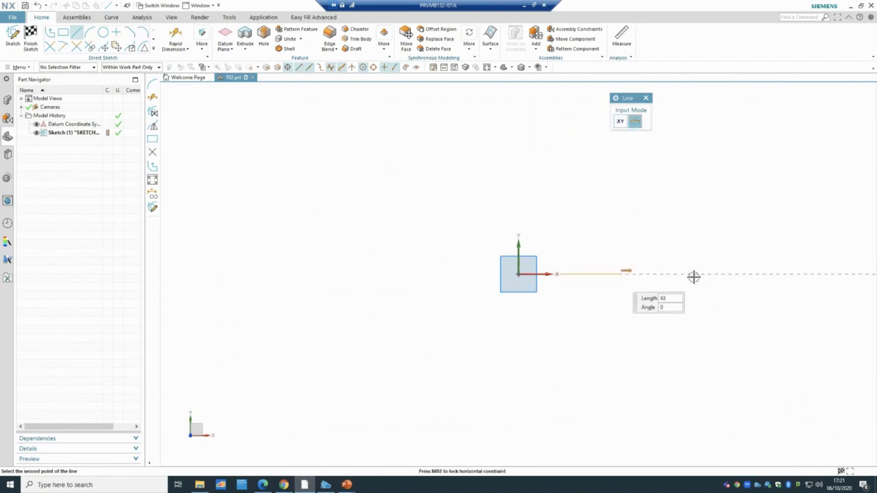
left_click(754, 274)
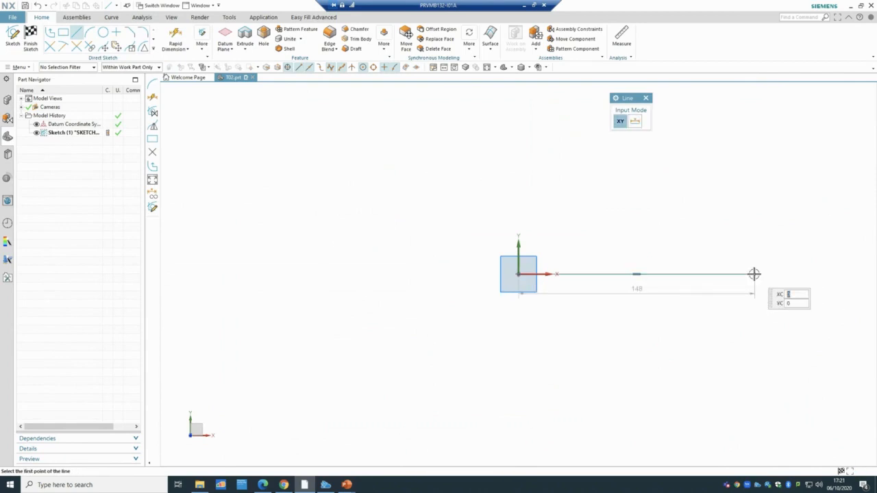
left_click(192, 50)
left_click(226, 170)
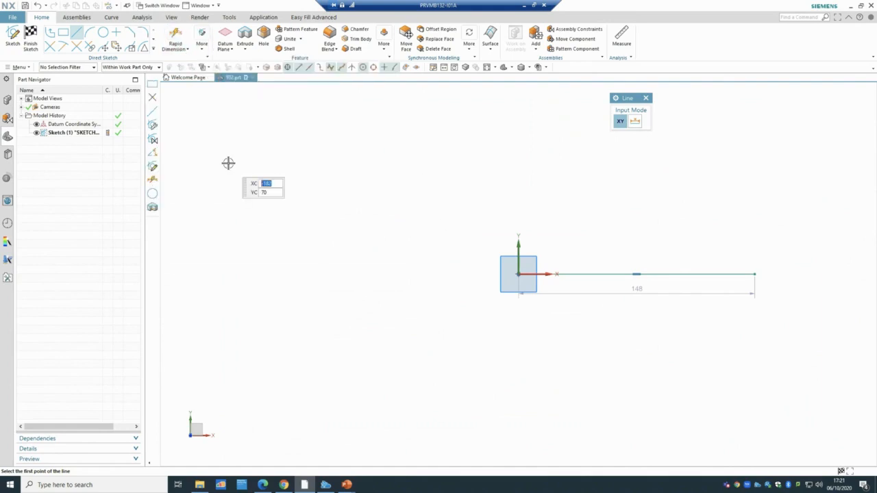
key("Escape")
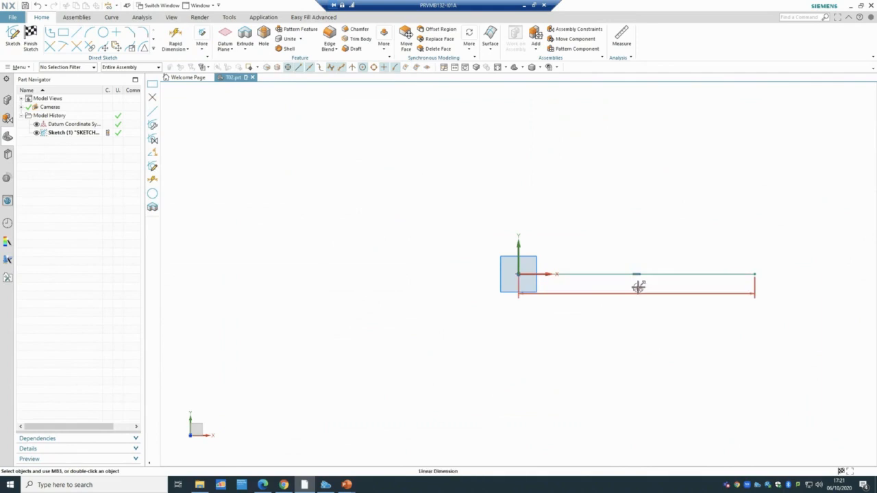
Delete the horizontal line's automatic dimension and convert the line to a reference line.
right_click(639, 293)
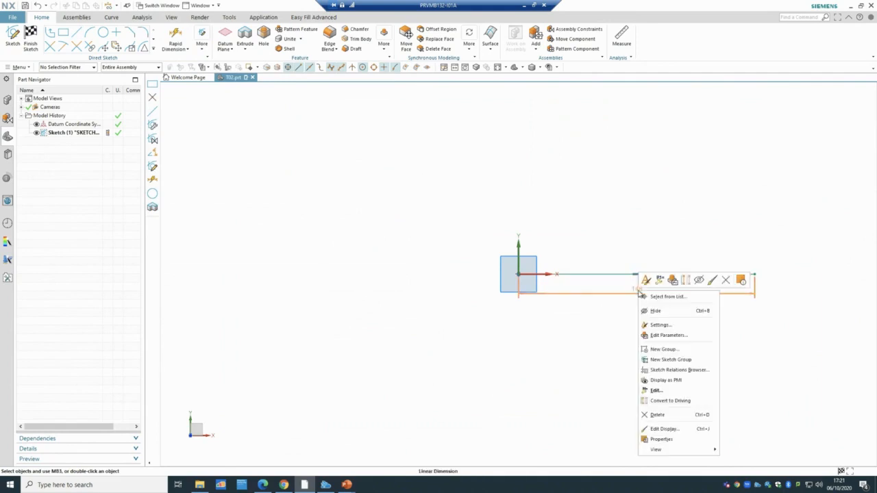
left_click(663, 416)
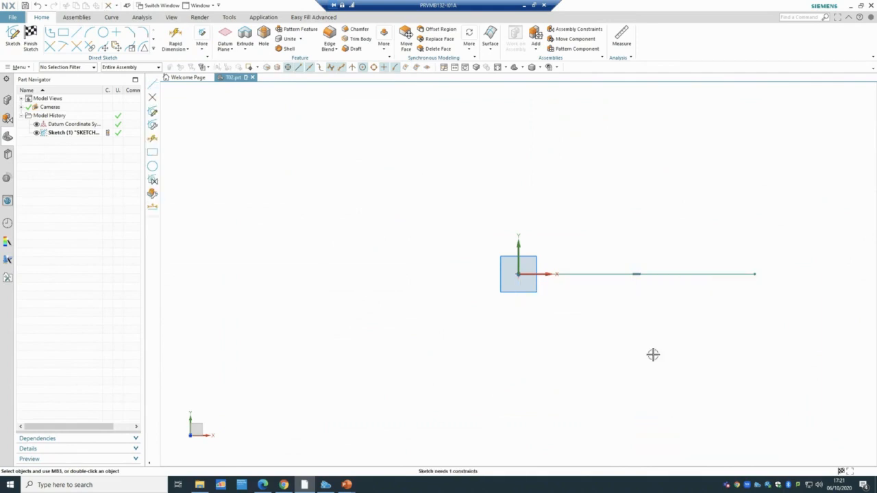
right_click(611, 276)
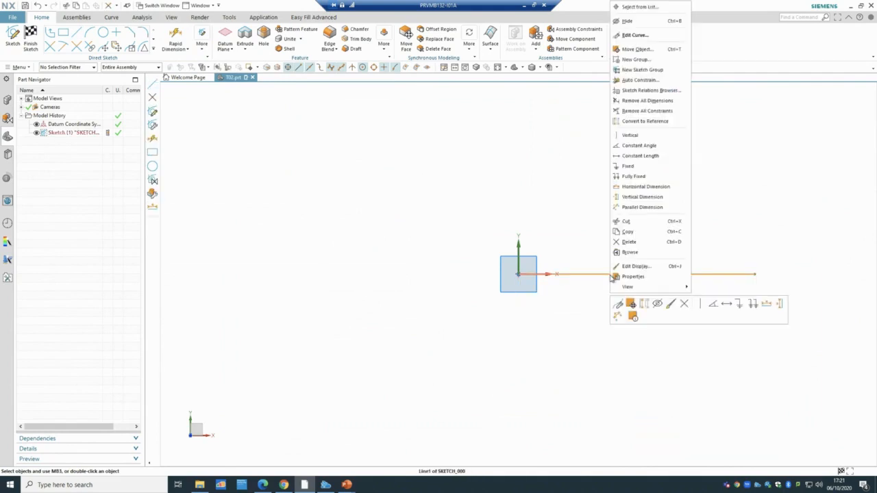
left_click(643, 122)
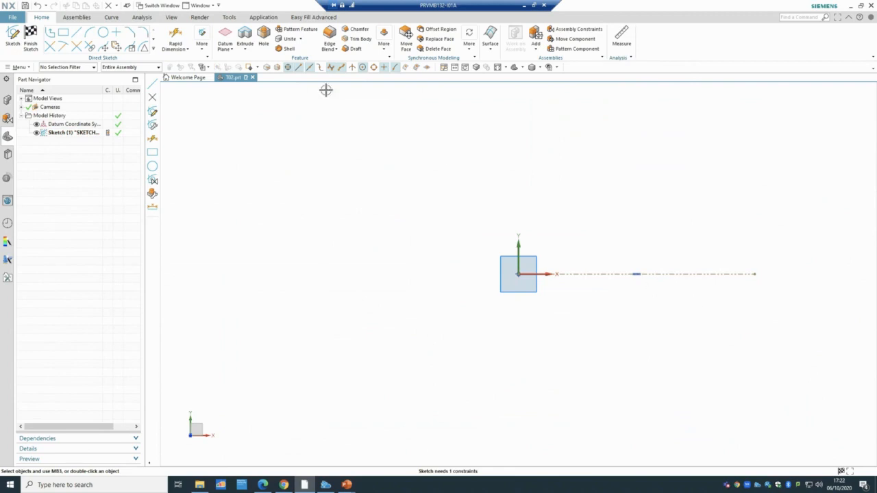
Start the Circle command, and switch to PowerPoint to check the Tutorial 2 profile in the c03_nx_12.0_ppt presentation.
left_click(101, 34)
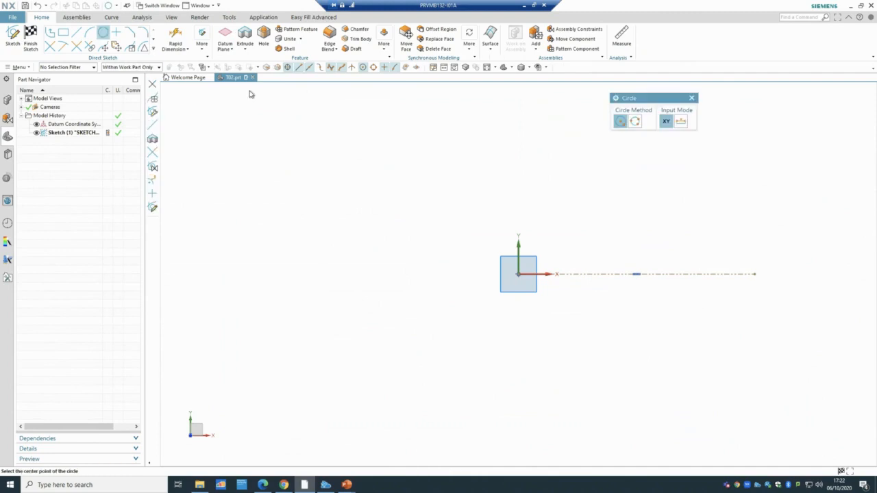
mouse_move(347, 485)
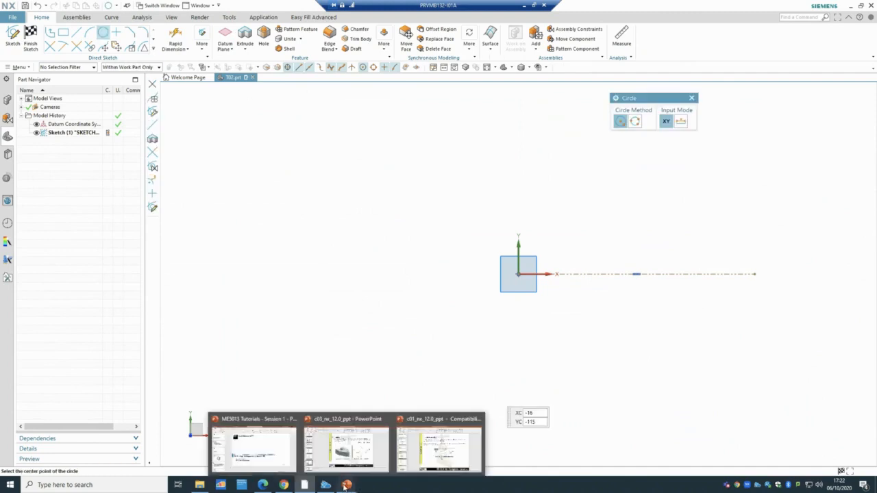
left_click(352, 446)
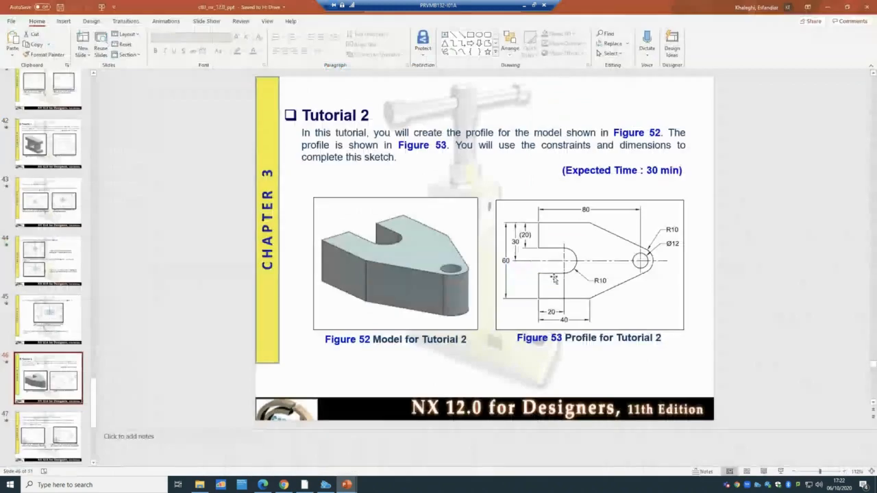
Close the c01_nx_12.0_ppt and ME5013 Tutorials - Session 1 presentations, discarding the changes to the latter.
mouse_move(347, 485)
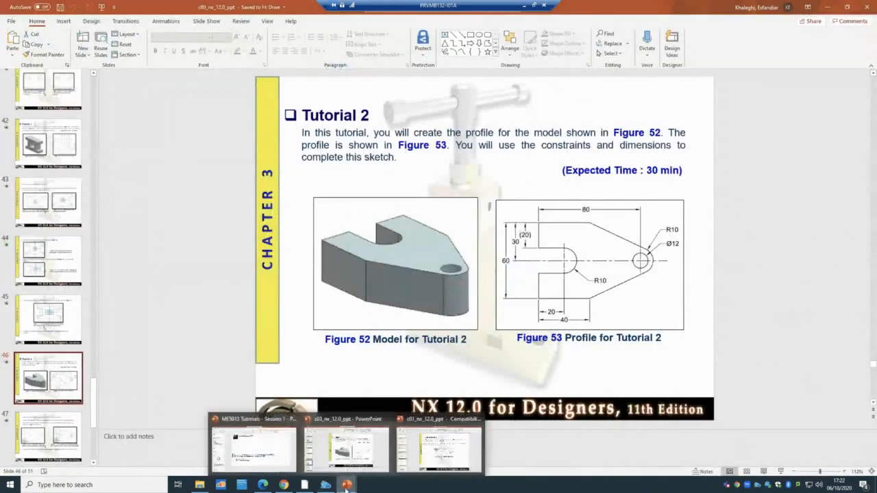
left_click(478, 420)
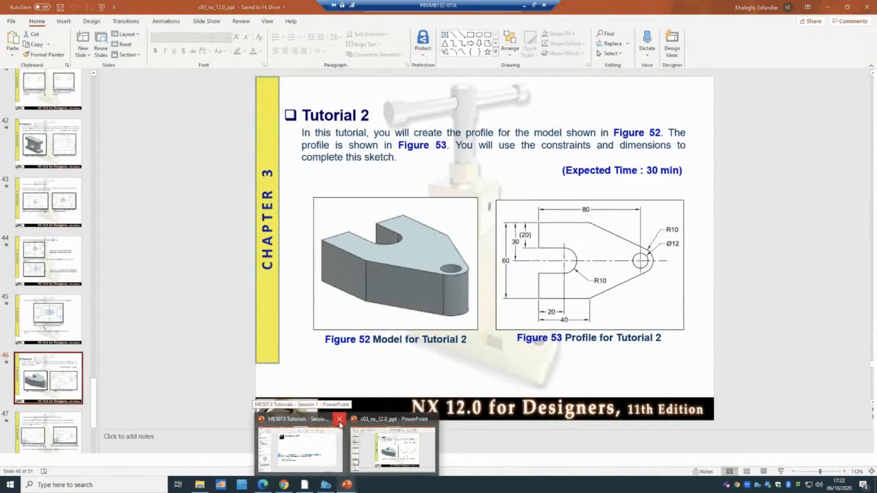
left_click(338, 419)
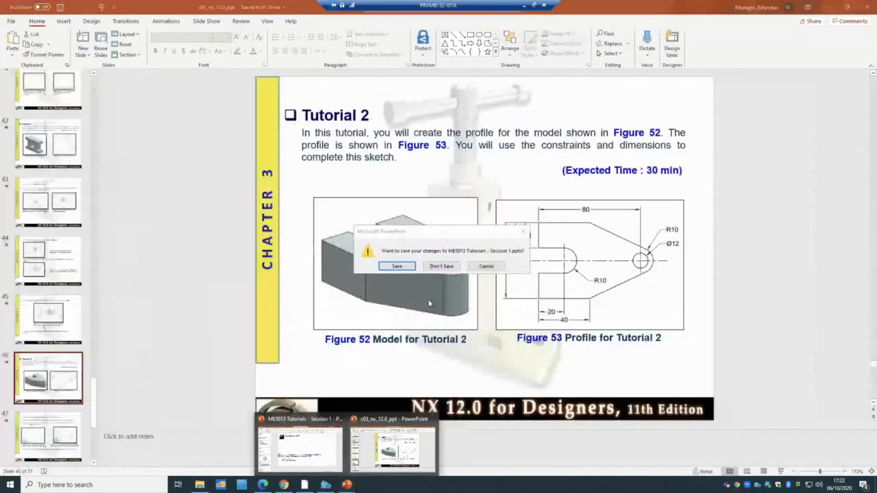
left_click(441, 266)
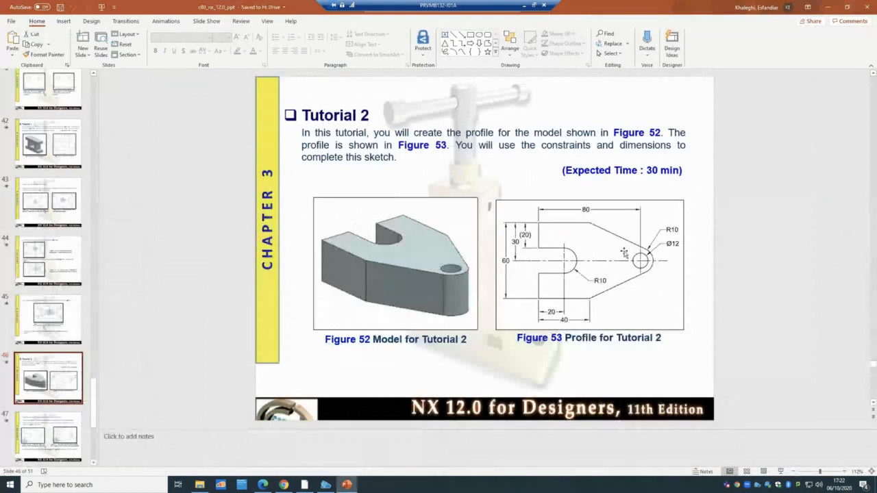
Switch to NX and draw a 20 mm diameter circle centred on the reference line, about 102 mm from the origin.
left_click(304, 484)
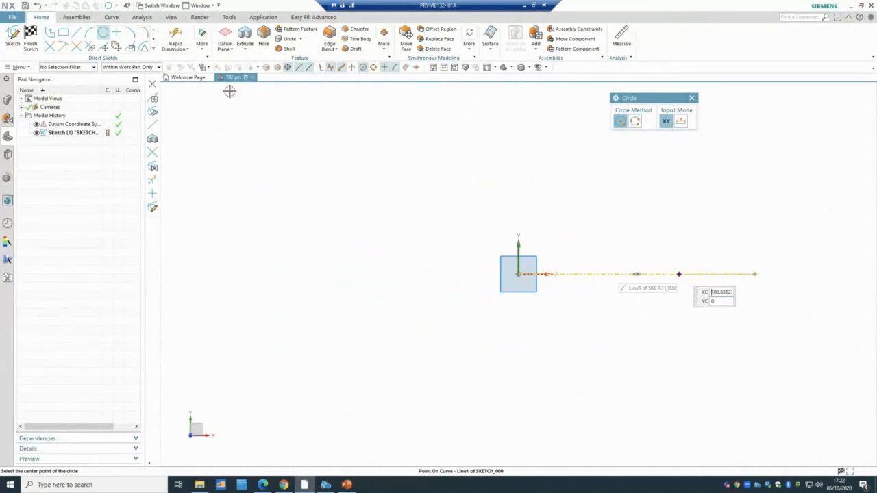
left_click(682, 274)
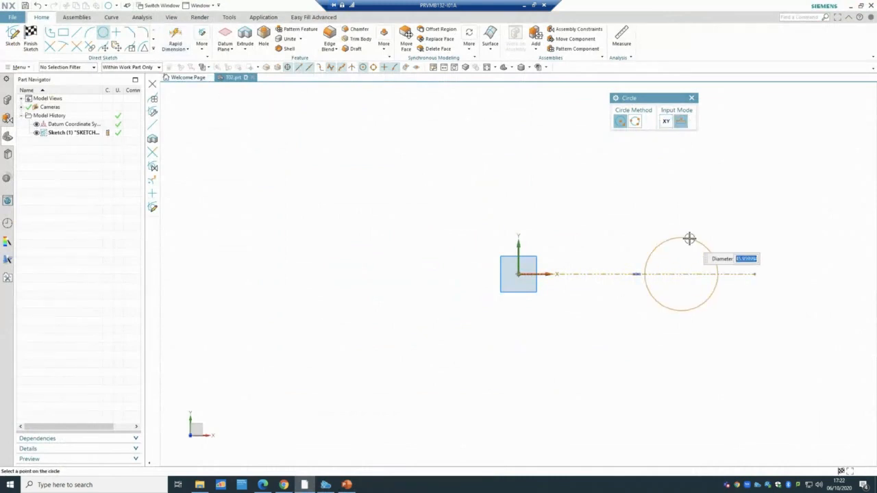
type("20")
key("Return")
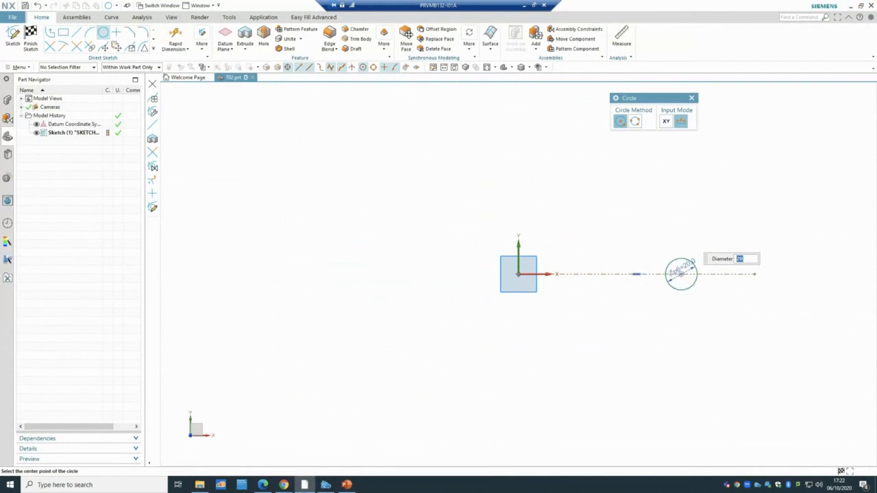
key("Escape")
Change the measurement method of the circle's dimension to Radial.
scroll(711, 255, "up", 4)
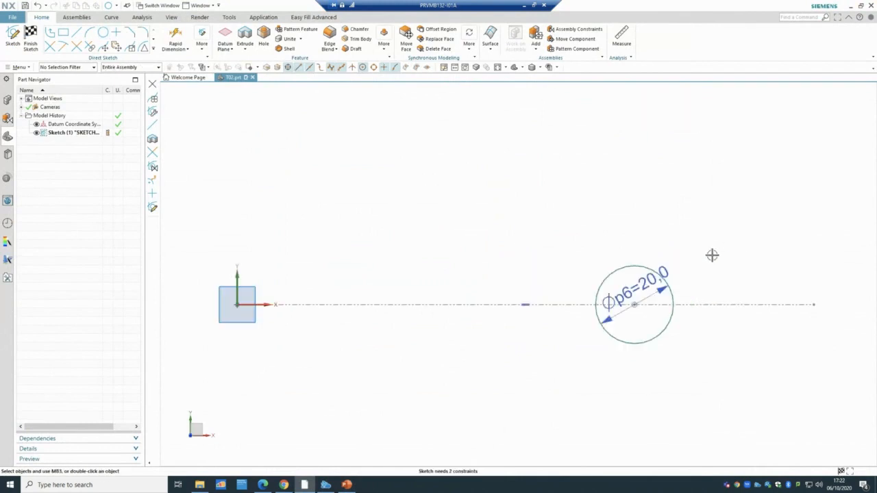
double_click(641, 291)
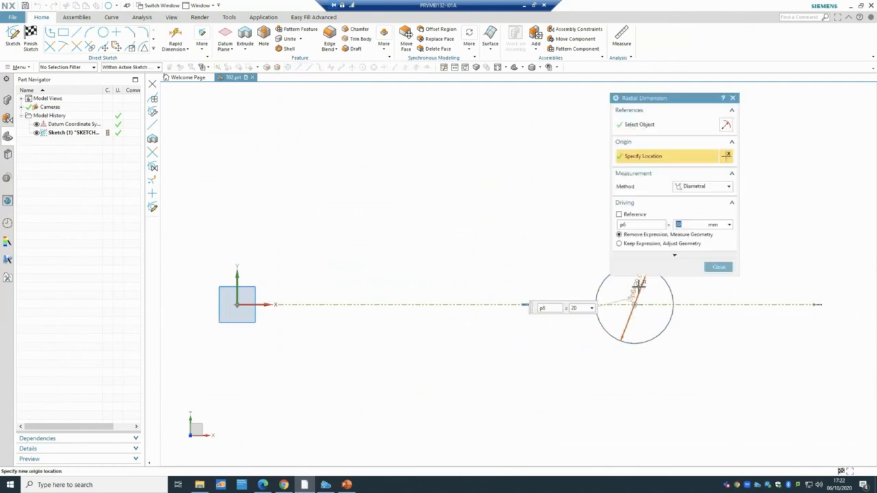
left_click(699, 187)
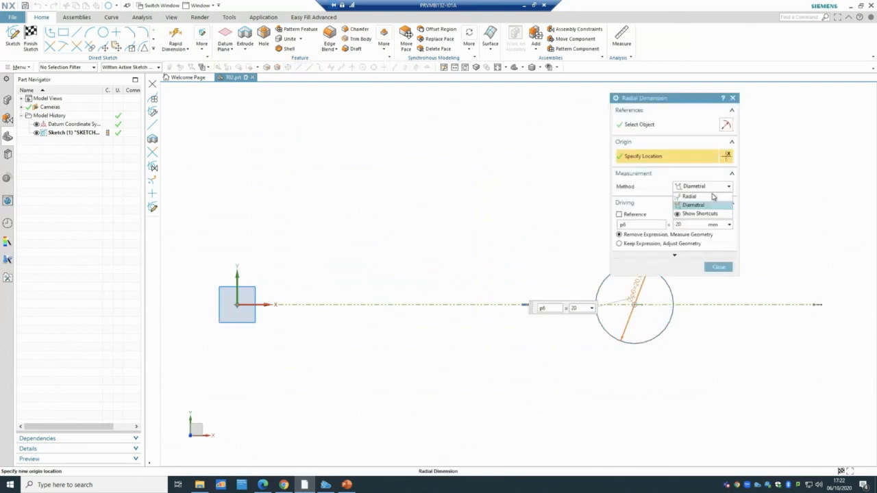
left_click(691, 196)
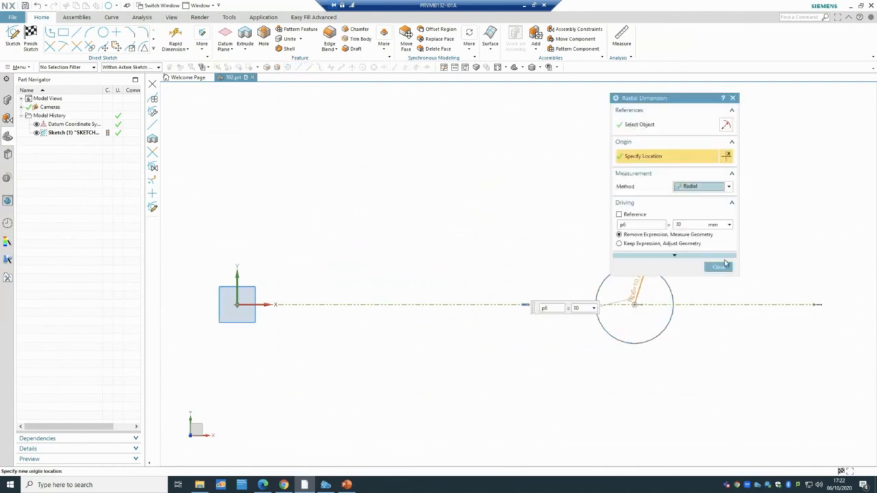
left_click(719, 267)
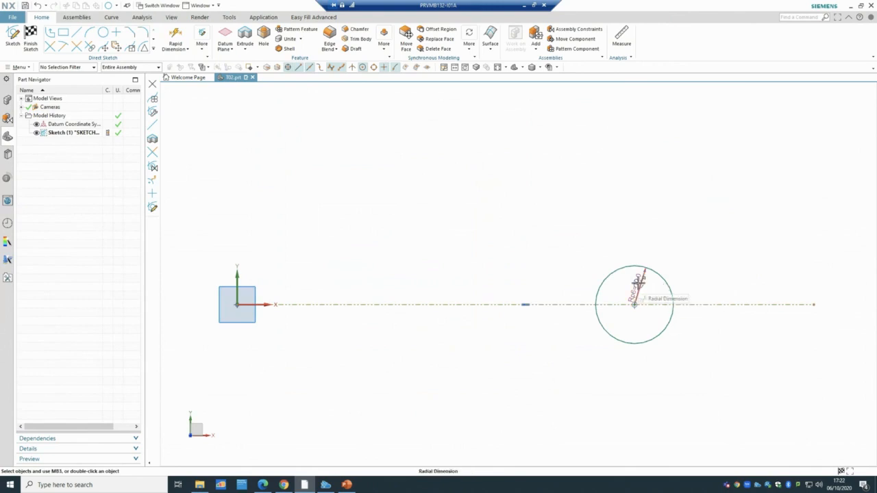
Draw a horizontal line tangent to the circle from its topmost point towards the Y axis.
scroll(718, 262, "down", 2)
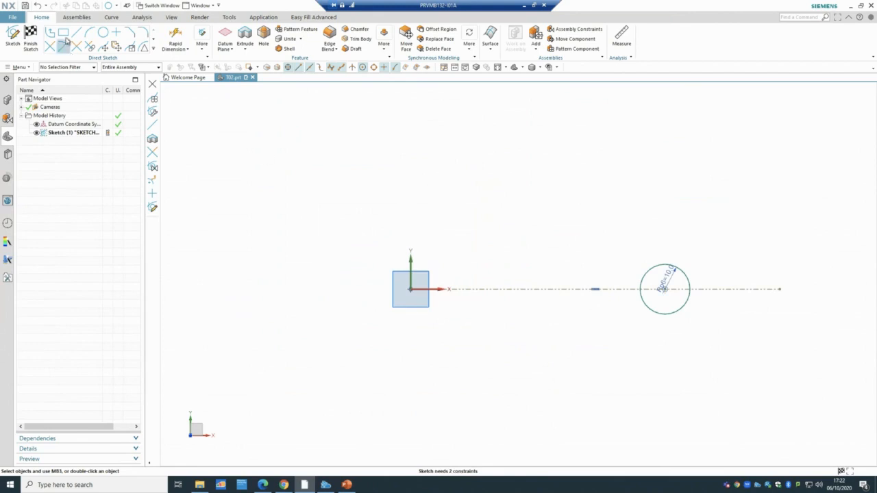
key("l")
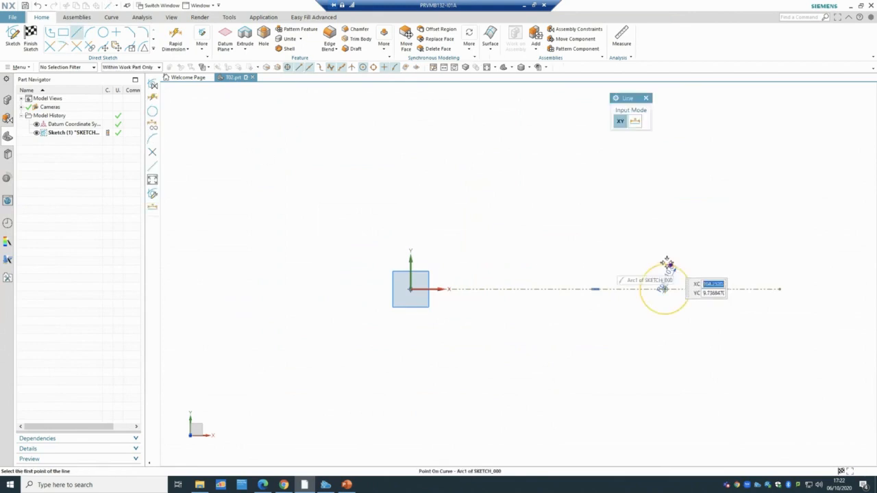
scroll(662, 262, "down", 3)
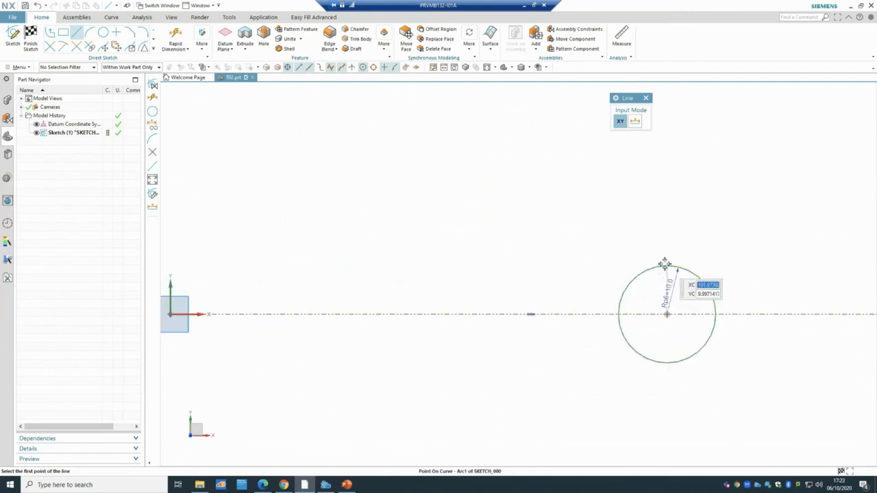
left_click(666, 265)
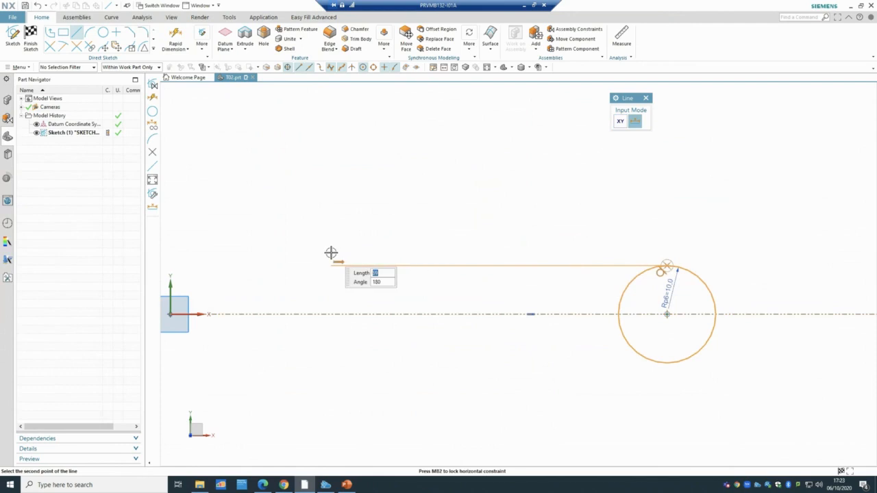
left_click(394, 254)
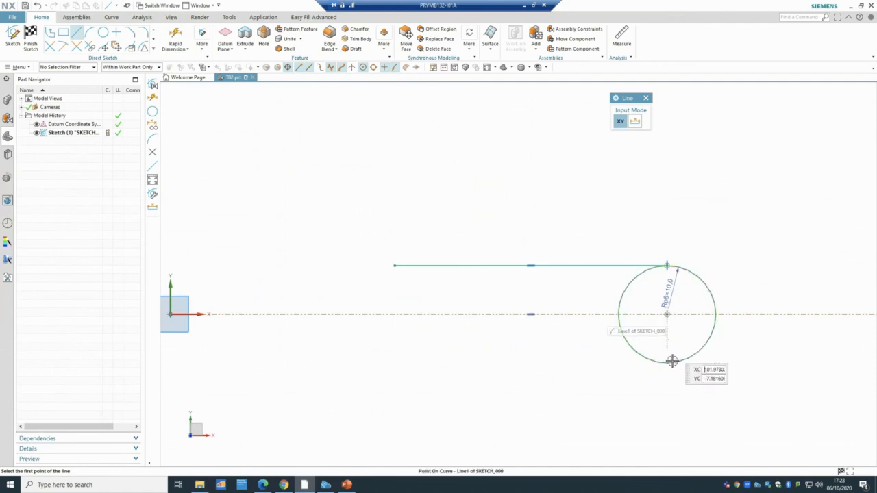
Draw a second horizontal tangent line from the circle's lowest point towards the Y axis.
left_click(672, 363)
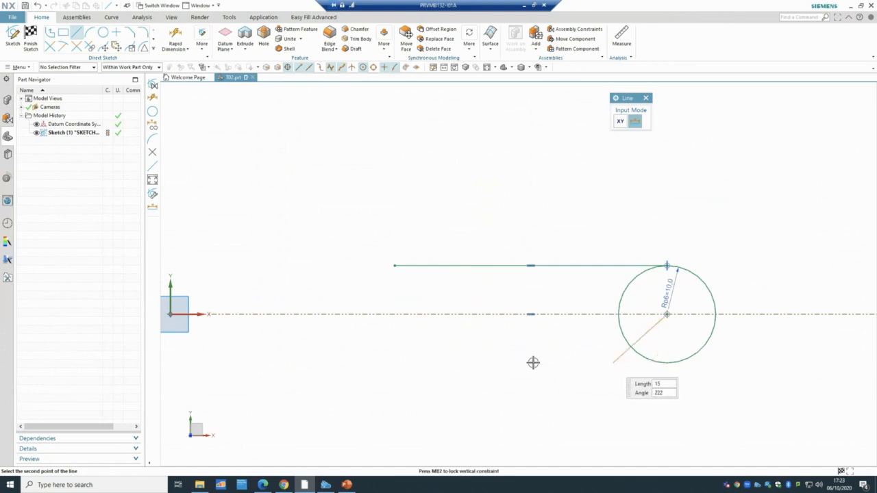
key("Escape")
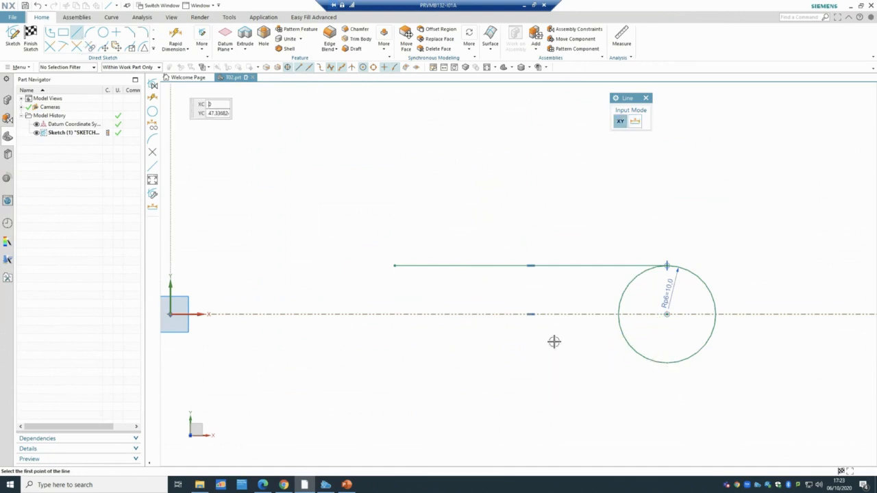
left_click(666, 364)
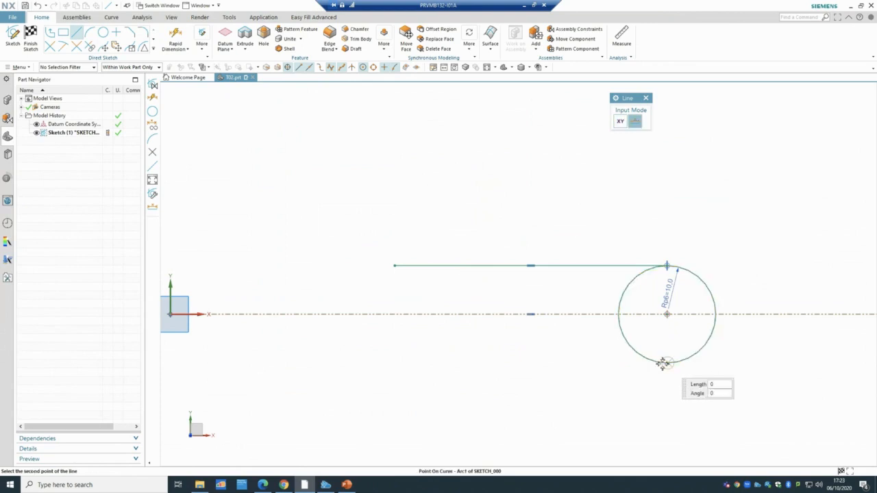
left_click(381, 358)
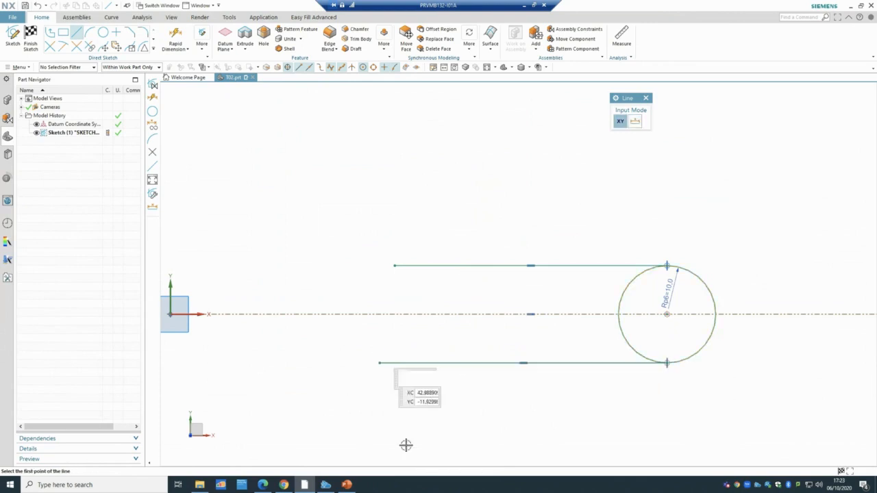
key("Escape")
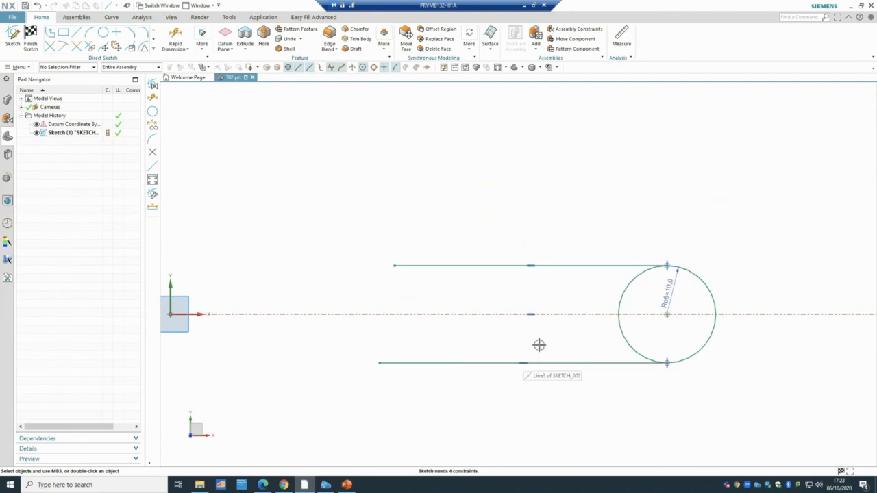
Draw vertical lines outward from the free ends of both tangent lines, and a horizontal line about 23 mm long from the upper vertical's end towards the circle.
left_click(77, 33)
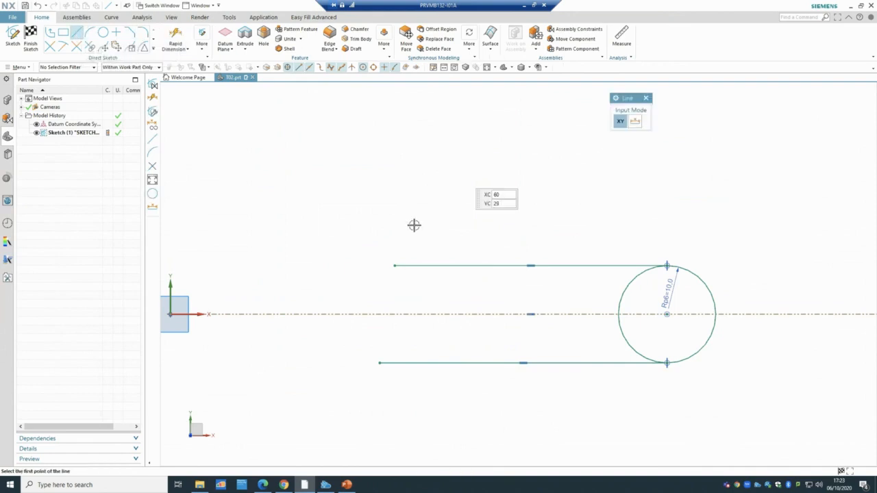
left_click(394, 265)
left_click(393, 181)
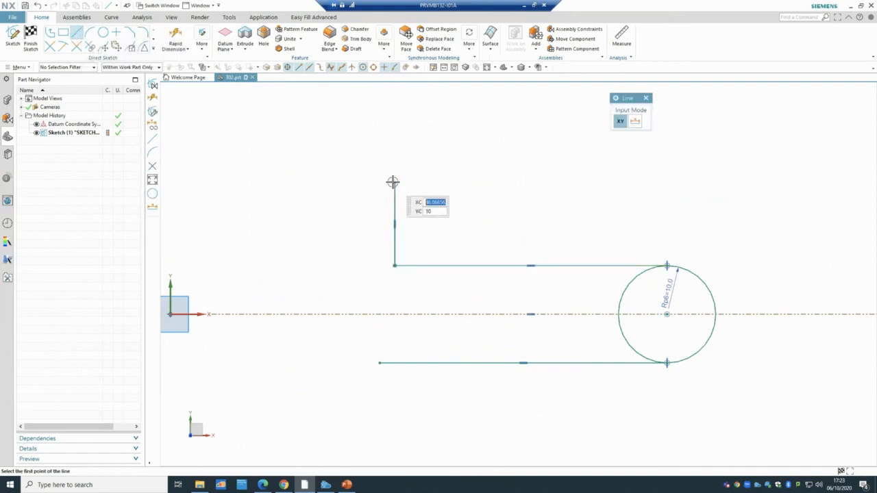
left_click(379, 362)
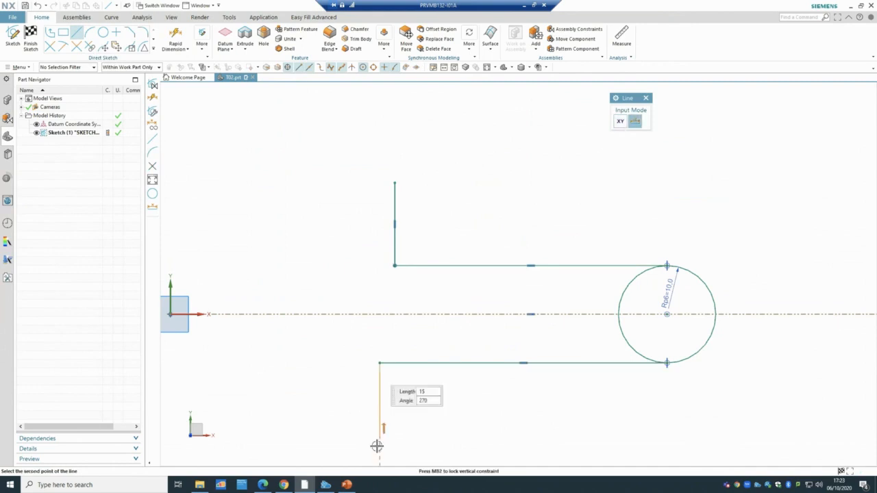
left_click(379, 450)
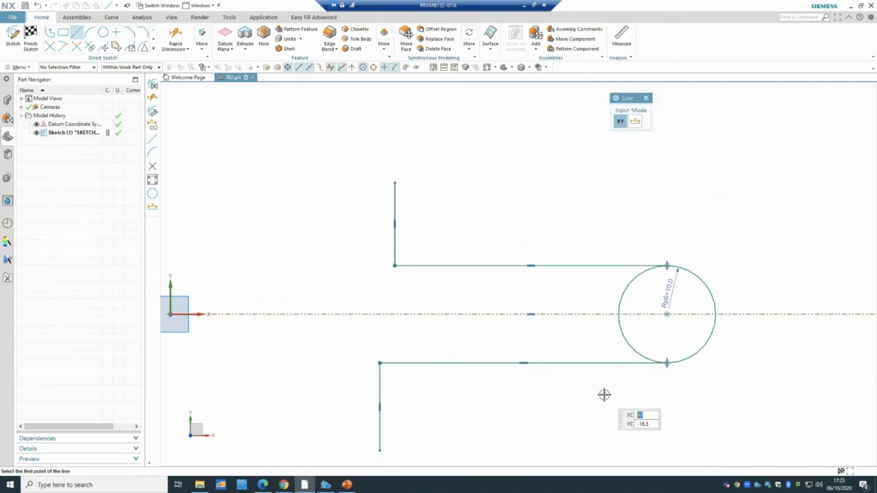
left_click(395, 182)
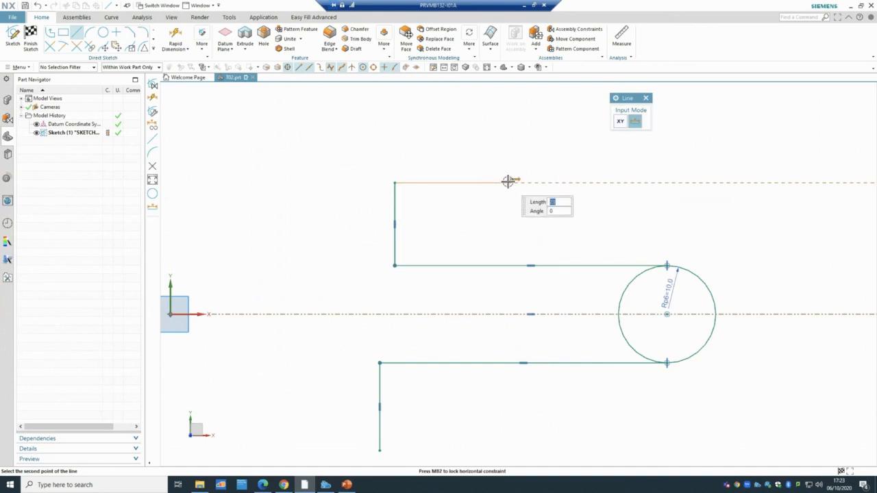
left_click(508, 182)
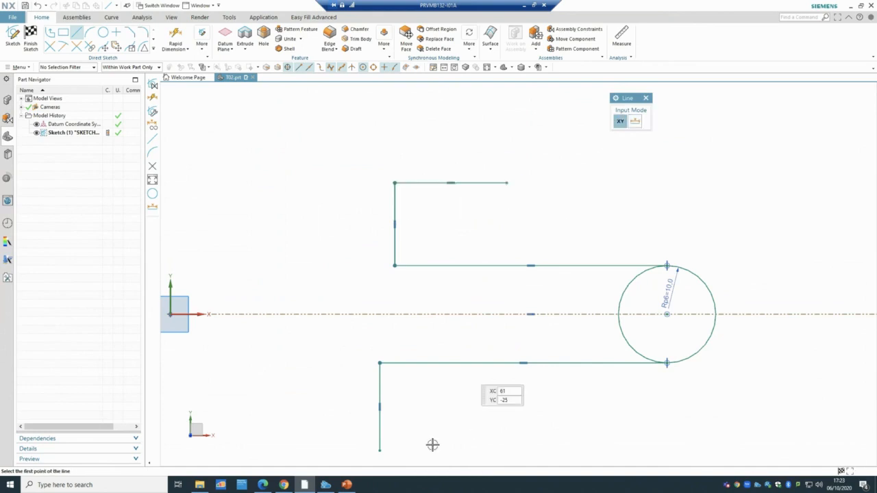
left_click(379, 451)
left_click(522, 443)
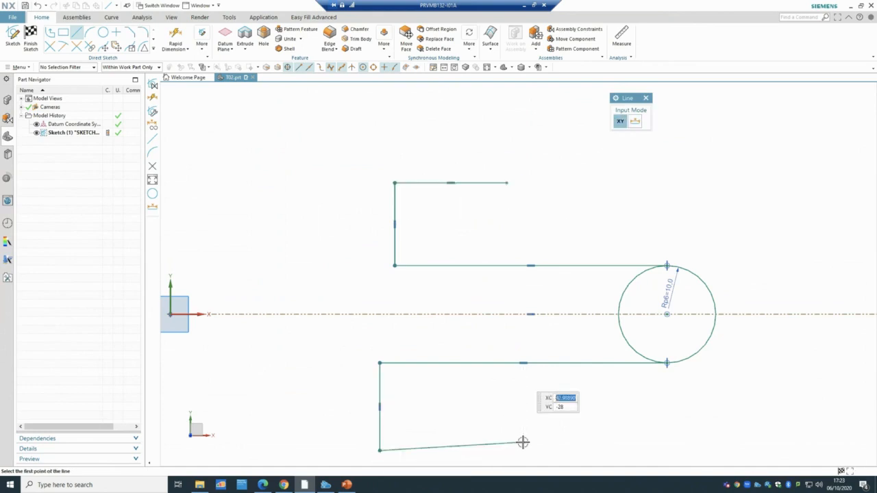
key("ctrl+z")
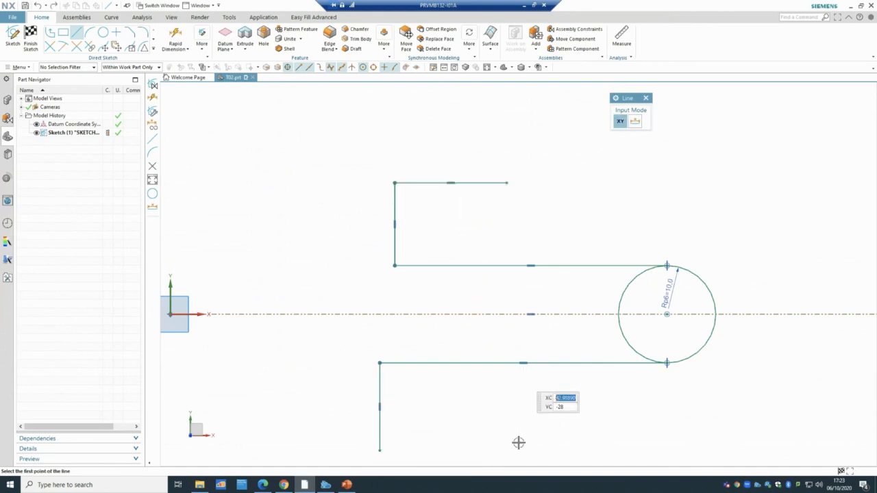
Draw a horizontal line from the lower vertical line's end towards the circle side, ending directly below the upper horizontal line's endpoint.
left_click(381, 451)
left_click(507, 451)
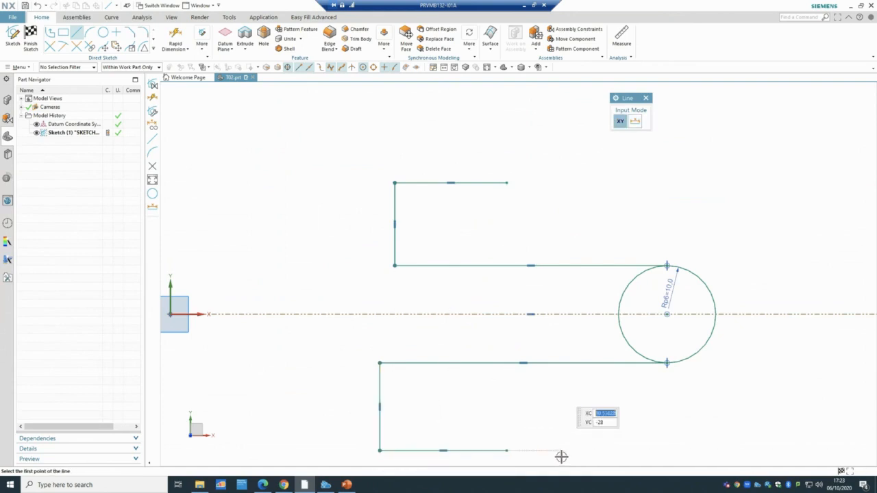
key("Escape")
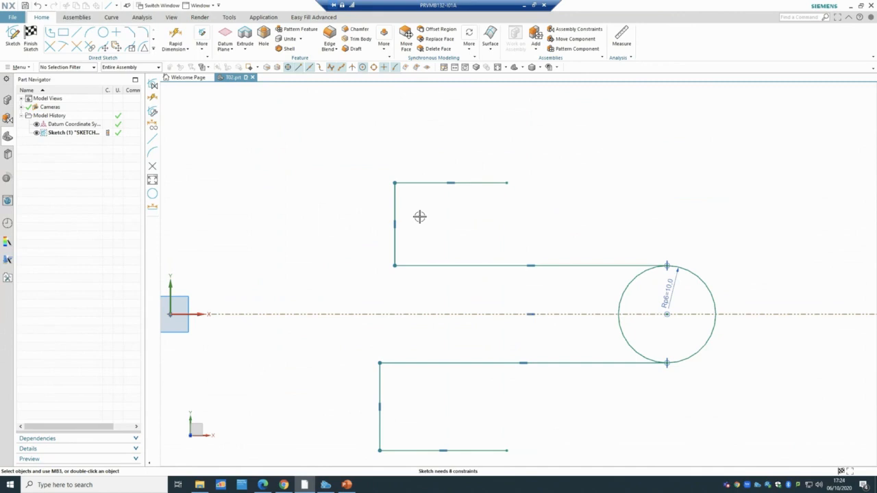
Check the Tutorial 2 profile figure on the PowerPoint slide, return to NX and dimension the upper outer horizontal line's length at 40 mm.
left_click(348, 485)
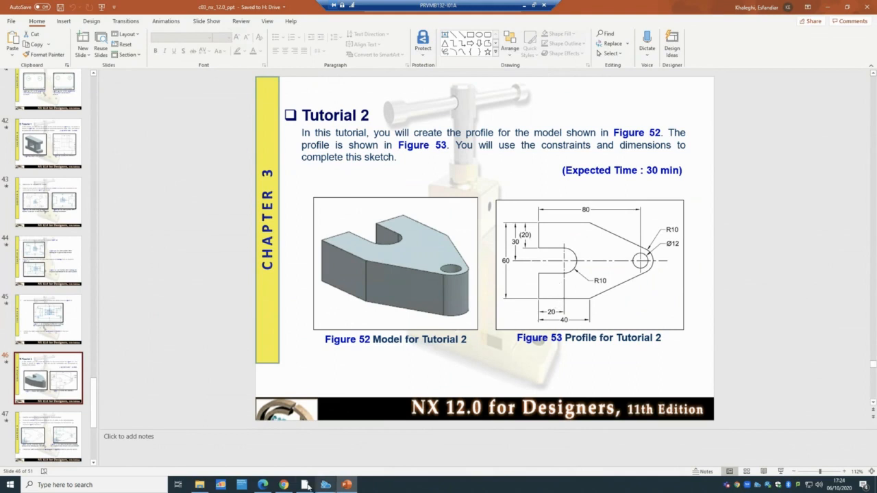
left_click(304, 485)
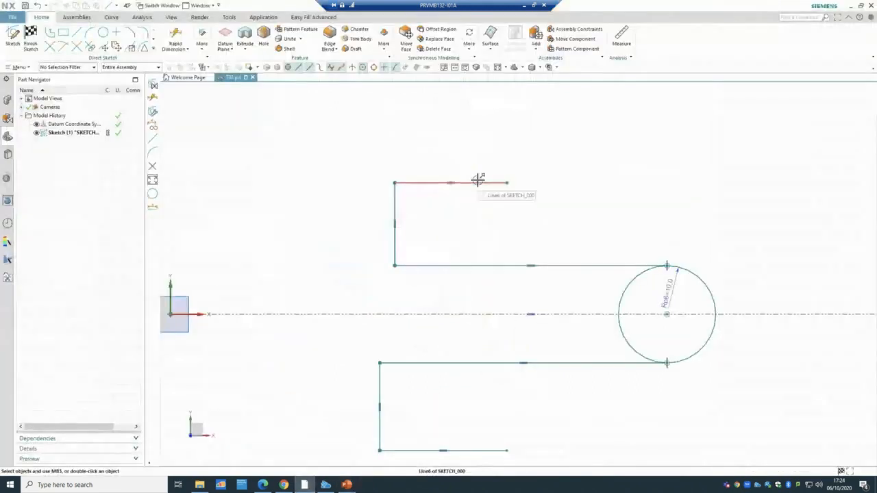
left_click(176, 48)
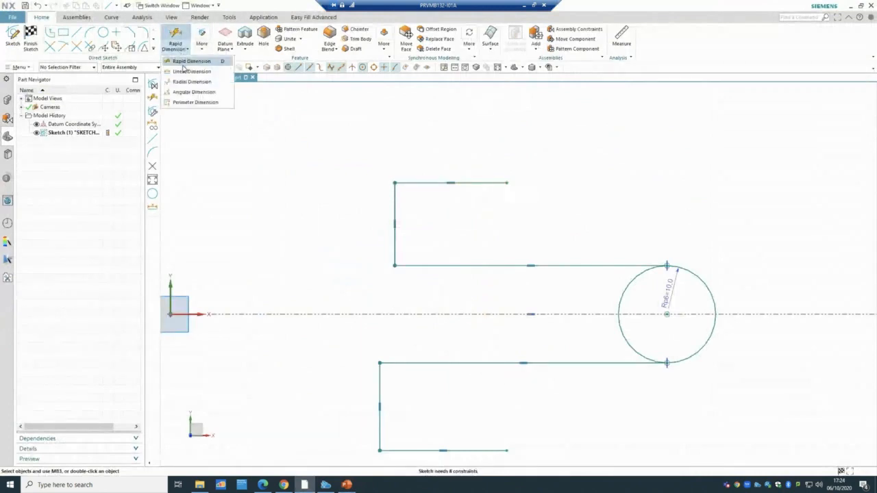
left_click(191, 61)
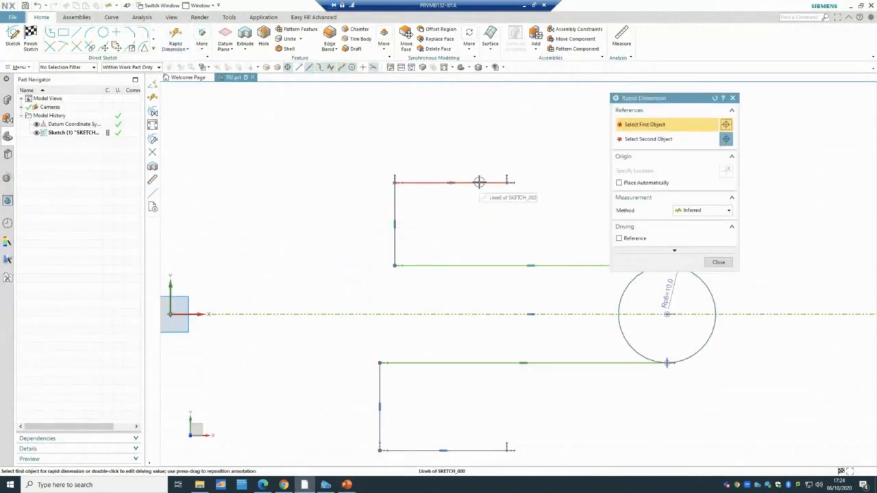
left_click(479, 181)
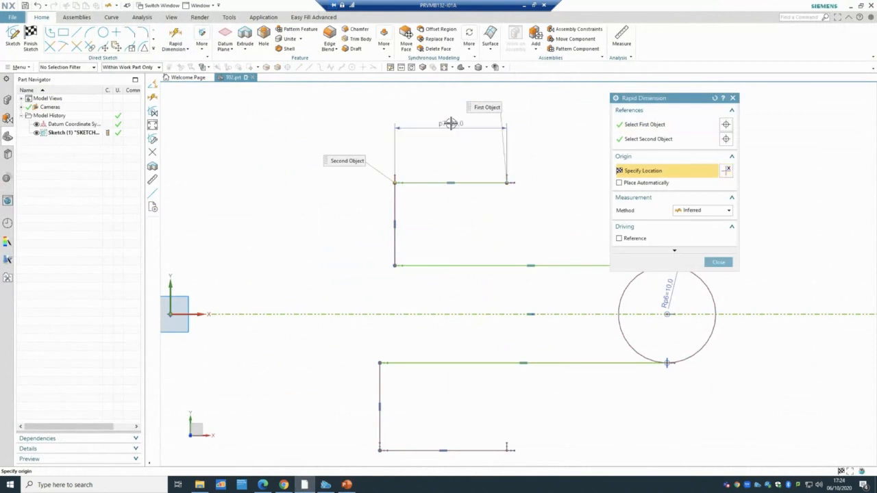
left_click(450, 123)
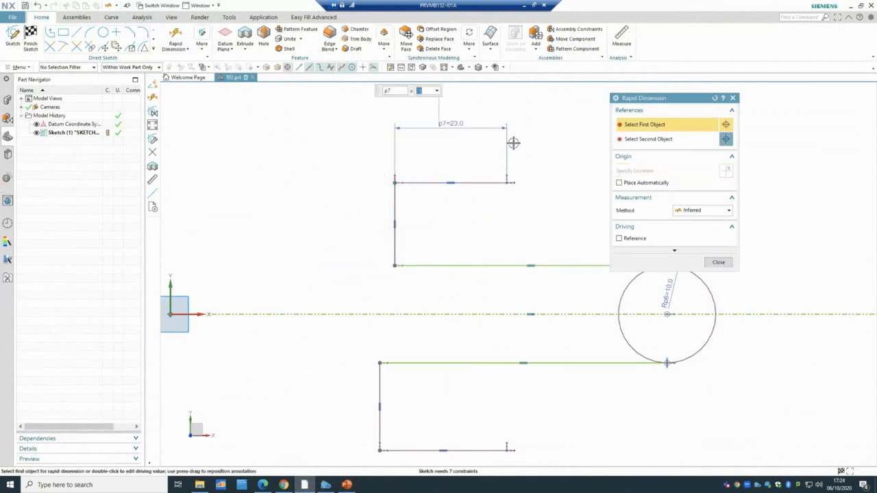
type("40")
key("Return")
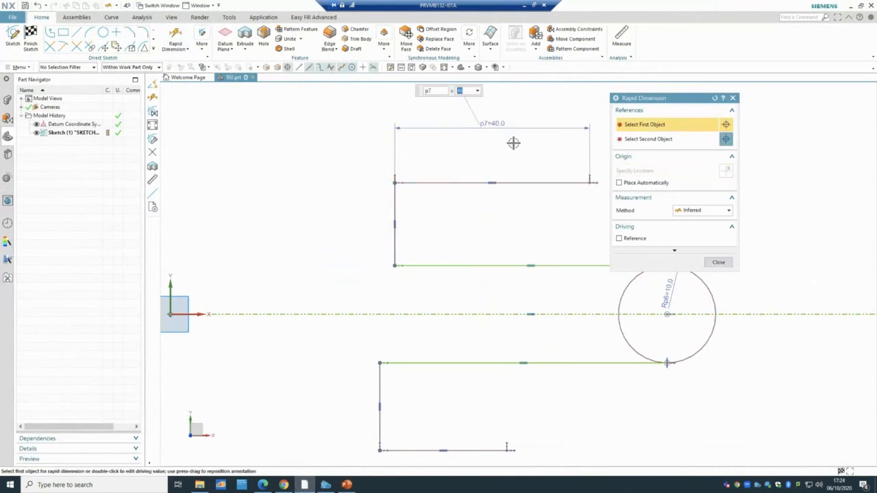
key("Escape")
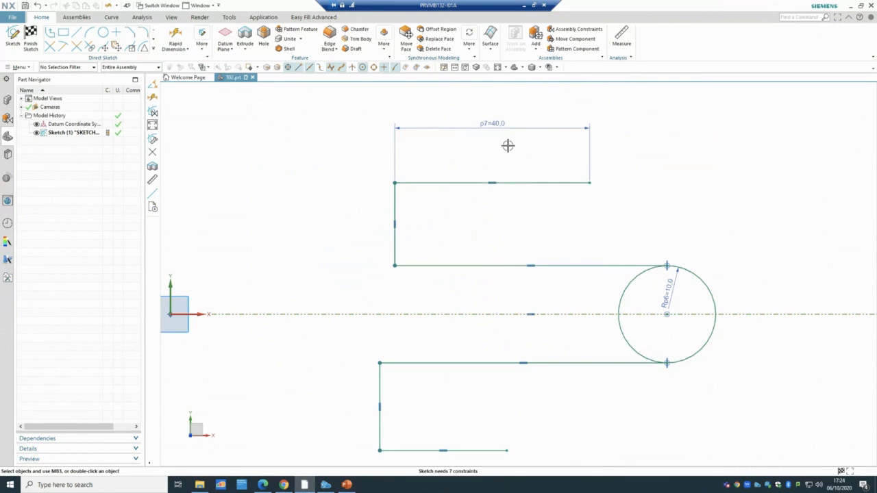
Dimension the upper vertical line's length at 20 mm with Rapid Dimension.
left_click(176, 38)
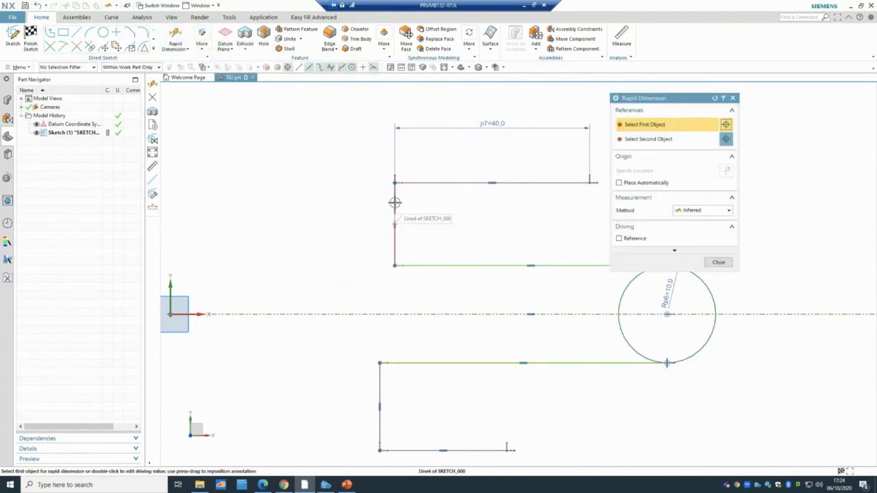
left_click(394, 203)
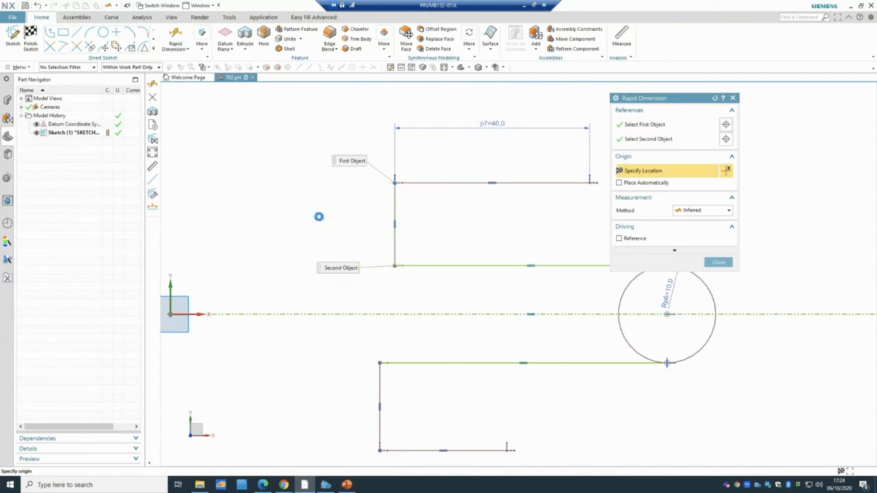
left_click(319, 216)
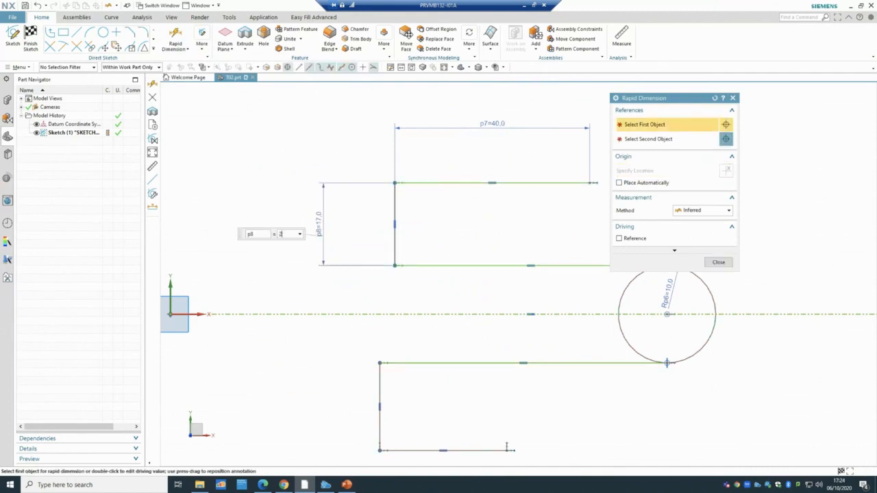
left_click(318, 216)
key("Escape")
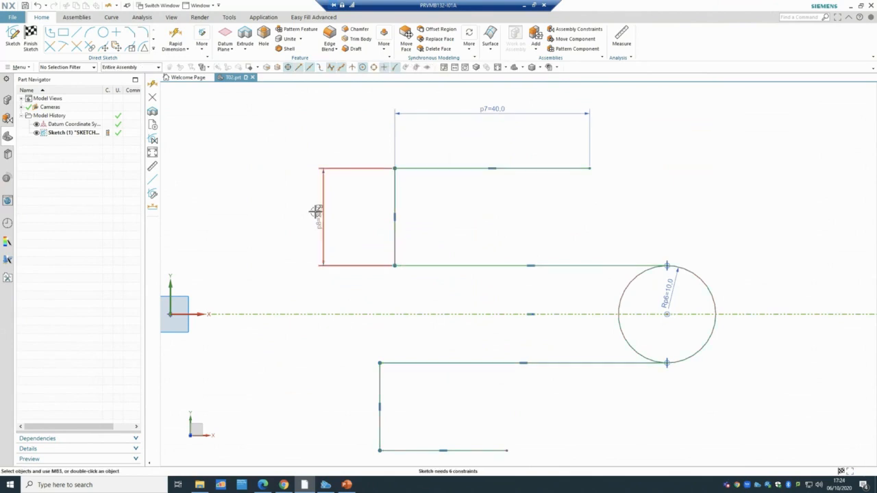
Try to add a vertical rapid dimension between the upper outer horizontal line and the circle's centre, and delete that dimension.
left_click(175, 39)
left_click(473, 168)
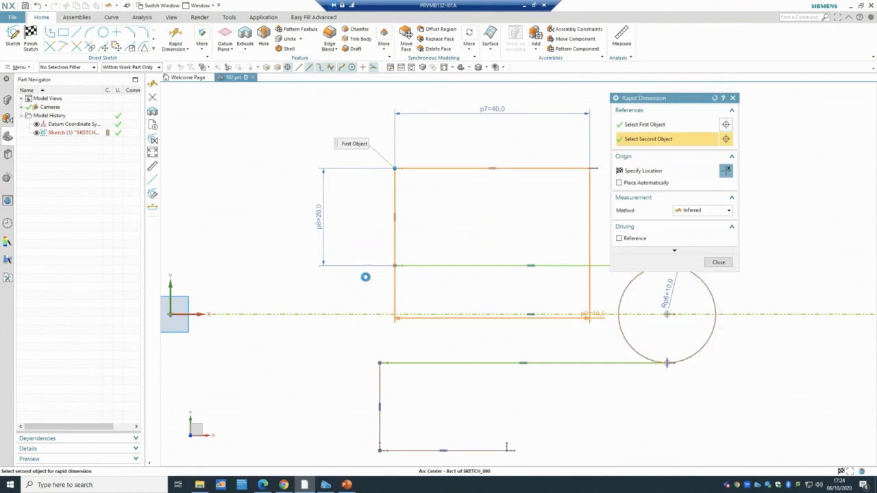
left_click(667, 314)
left_click(230, 249)
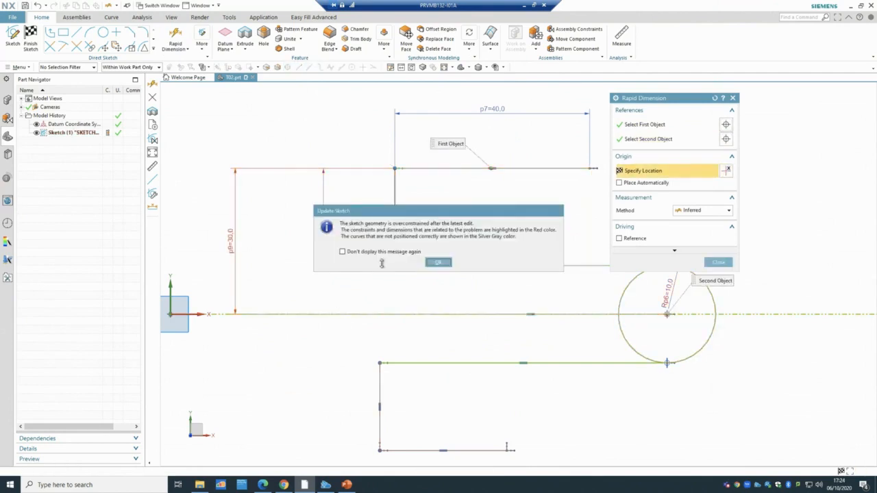
left_click(437, 264)
left_click(719, 264)
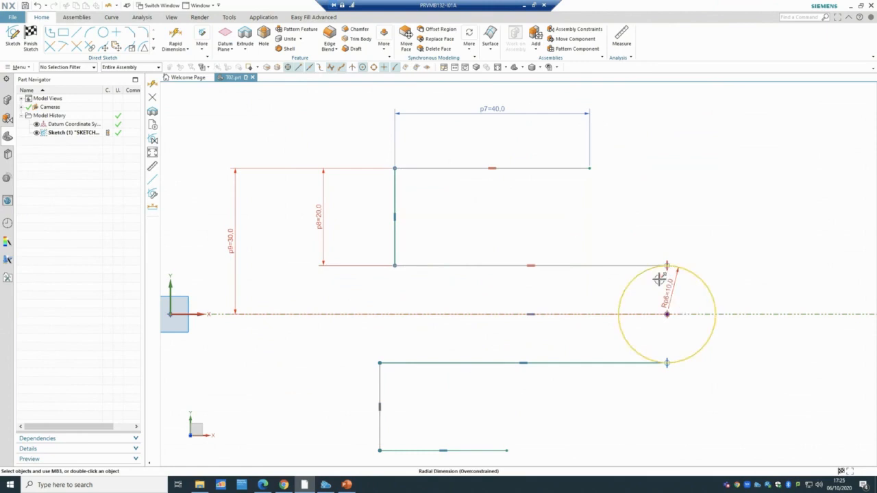
right_click(235, 234)
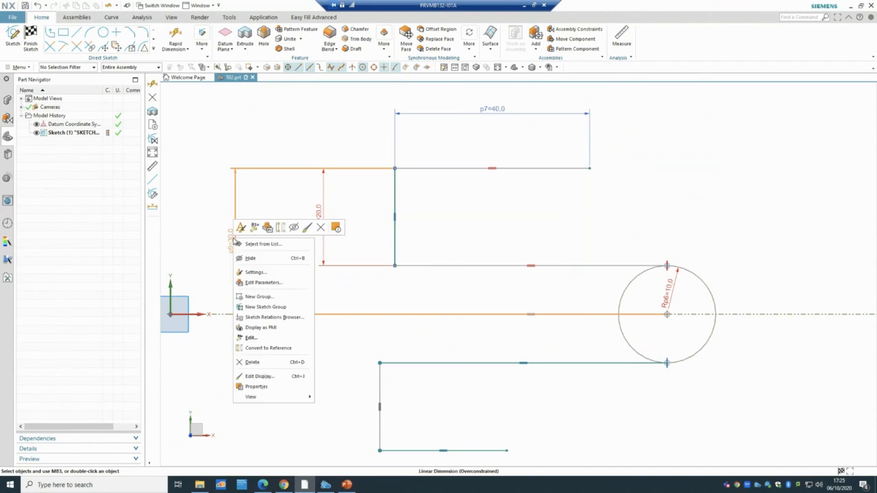
left_click(252, 362)
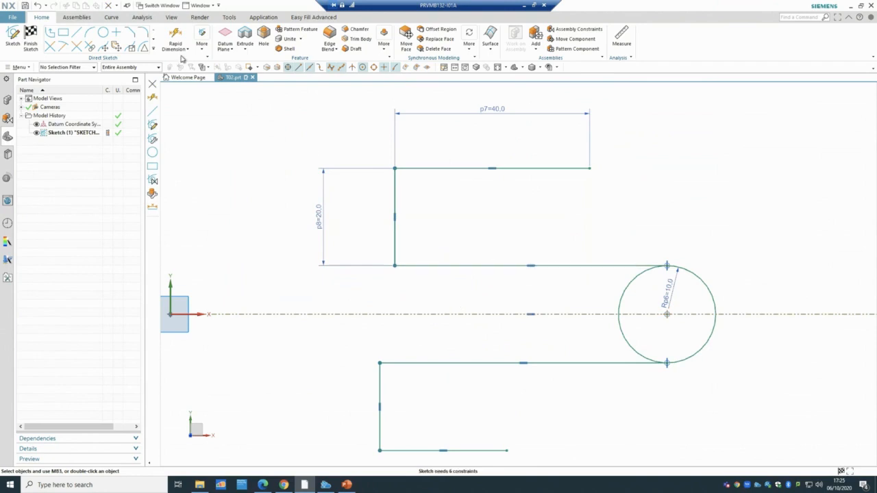
Dimension the length of the upper horizontal line tangent to the circle at 20 mm.
left_click(176, 36)
left_click(500, 265)
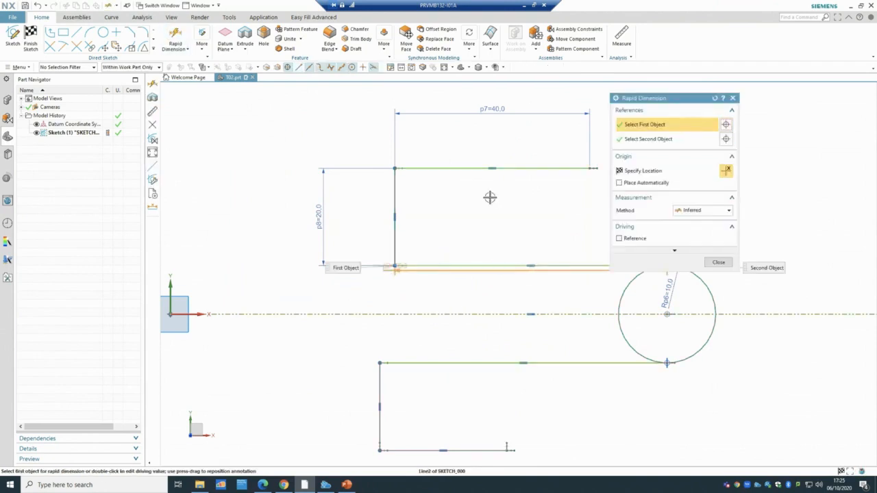
left_click(474, 141)
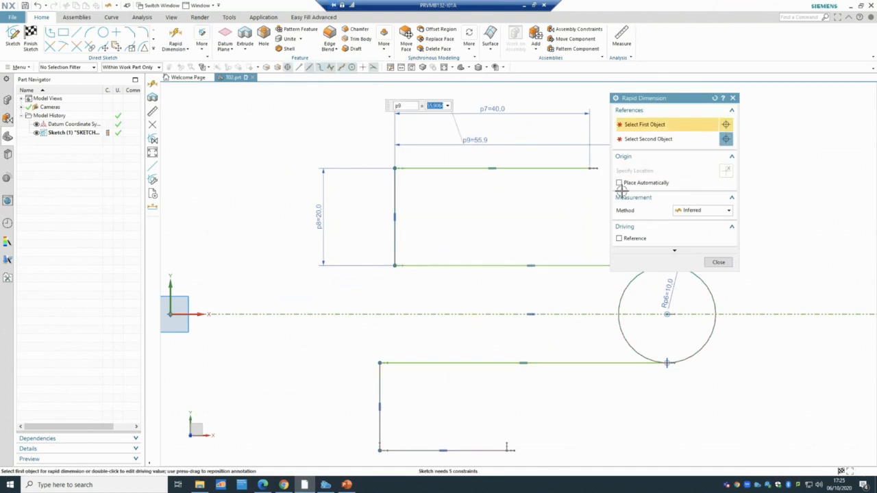
type("20")
key("Return")
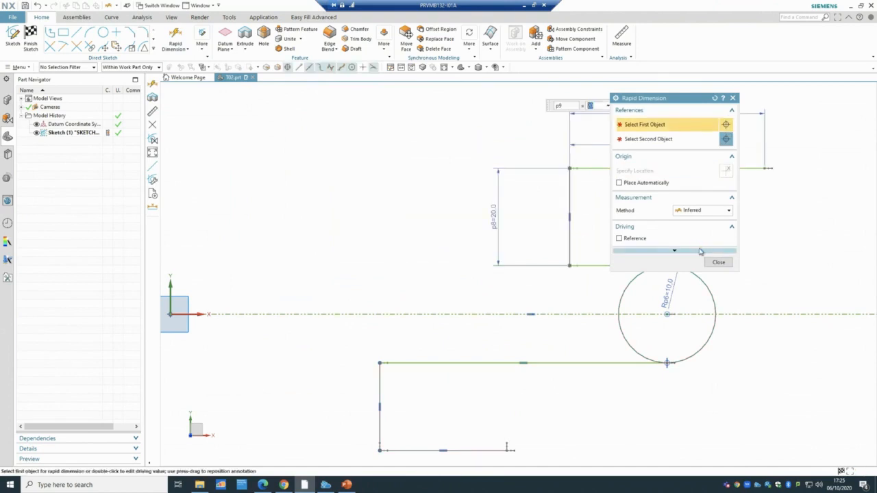
left_click(718, 261)
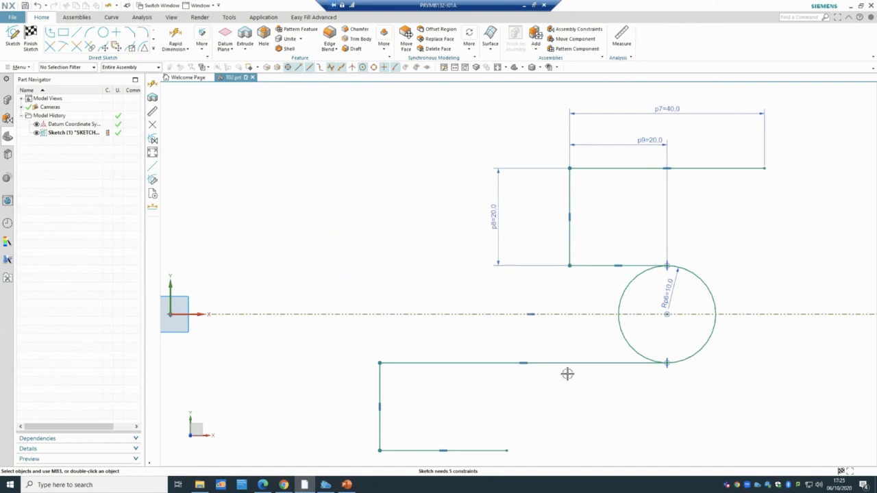
Apply an Equal Length geometric constraint between the upper and lower outer horizontal lines.
left_click(203, 43)
left_click(218, 98)
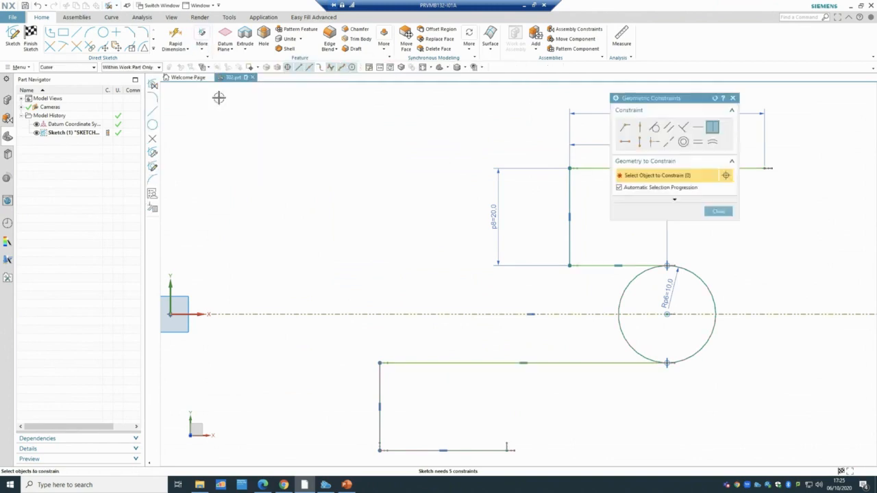
left_click(696, 142)
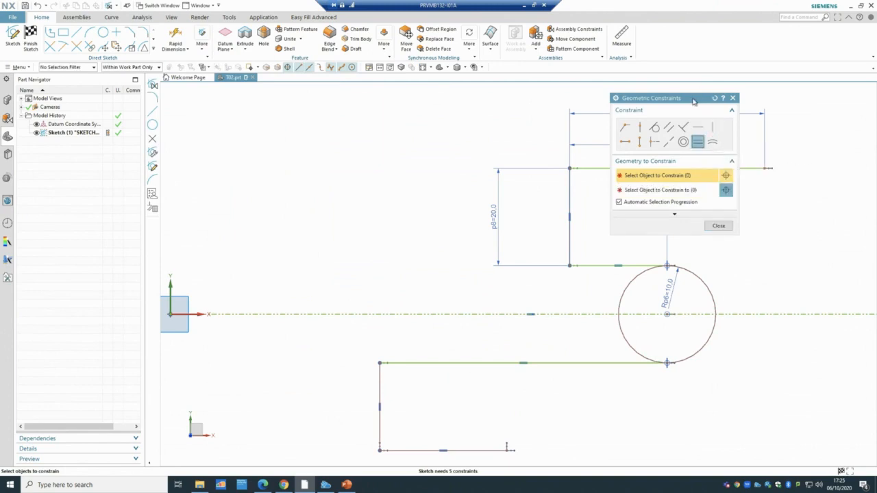
left_click_drag(691, 101, 242, 140)
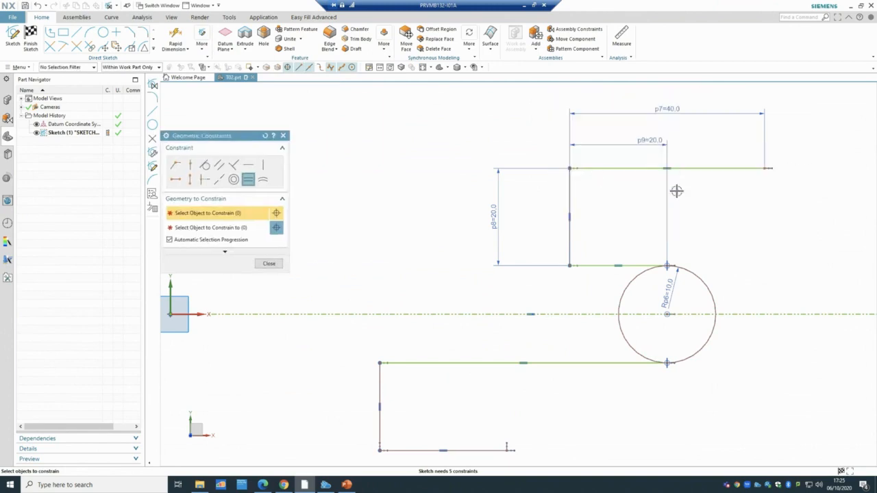
left_click(644, 169)
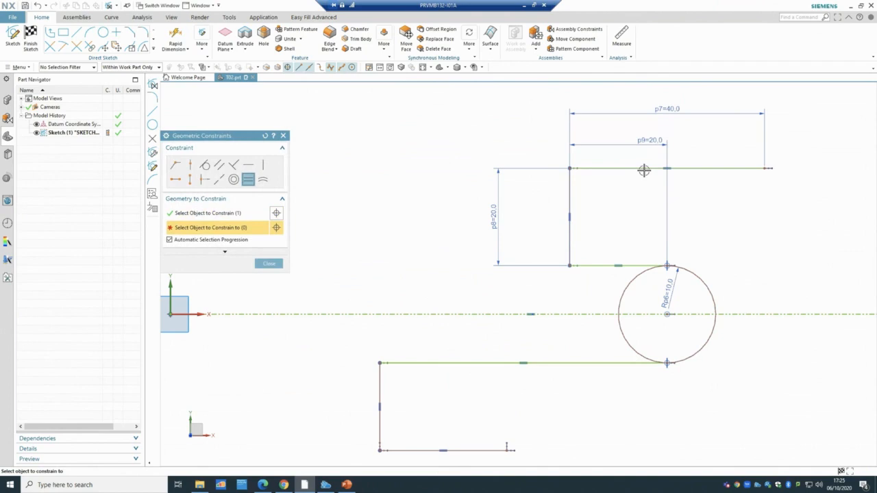
left_click(484, 449)
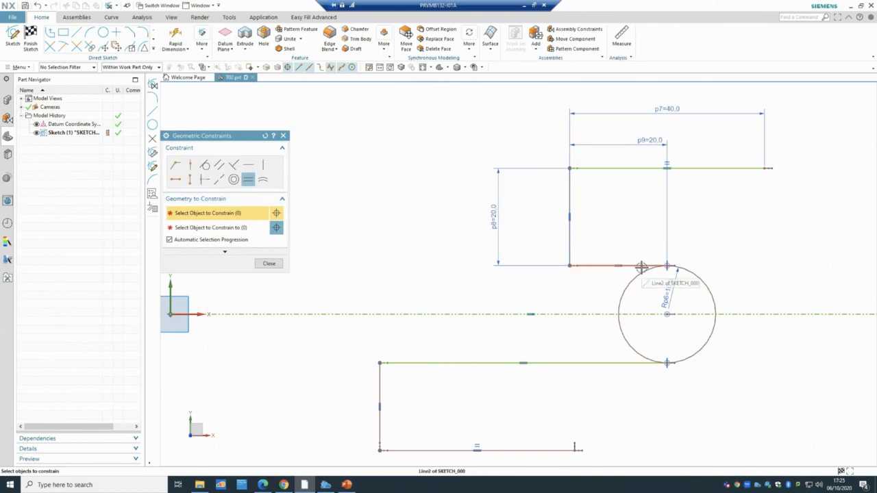
Constrain the lower tangent line to the same length as the upper tangent line.
left_click(641, 267)
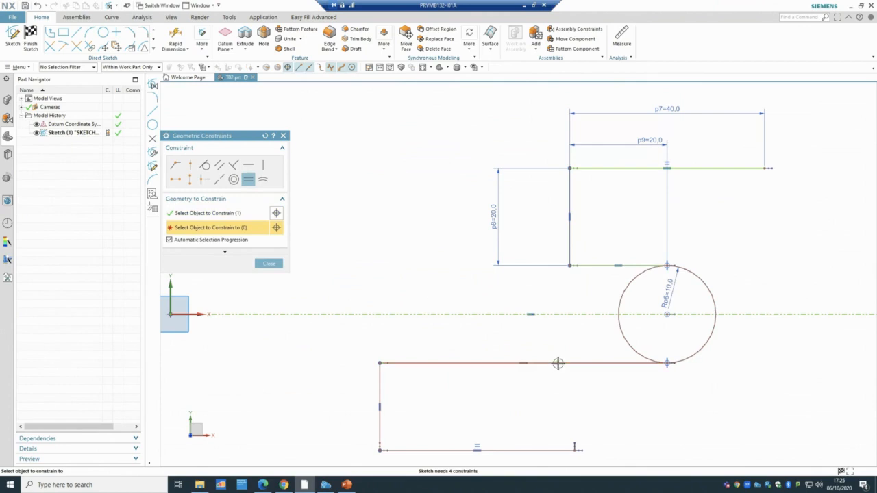
left_click(558, 363)
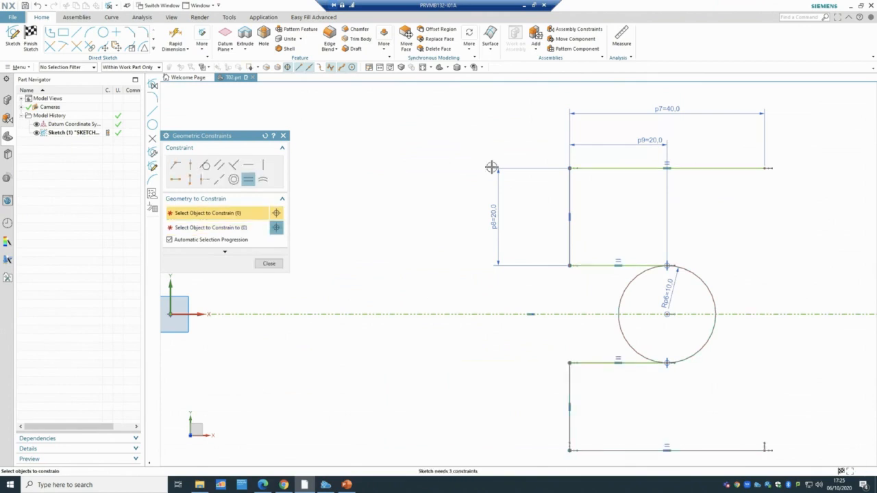
left_click(270, 263)
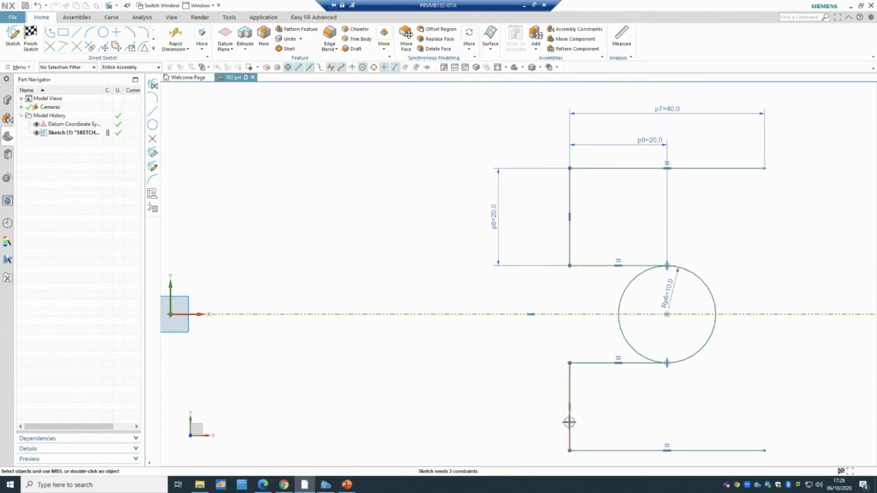
Add an Equal Length constraint between the upper and lower vertical lines.
left_click(202, 44)
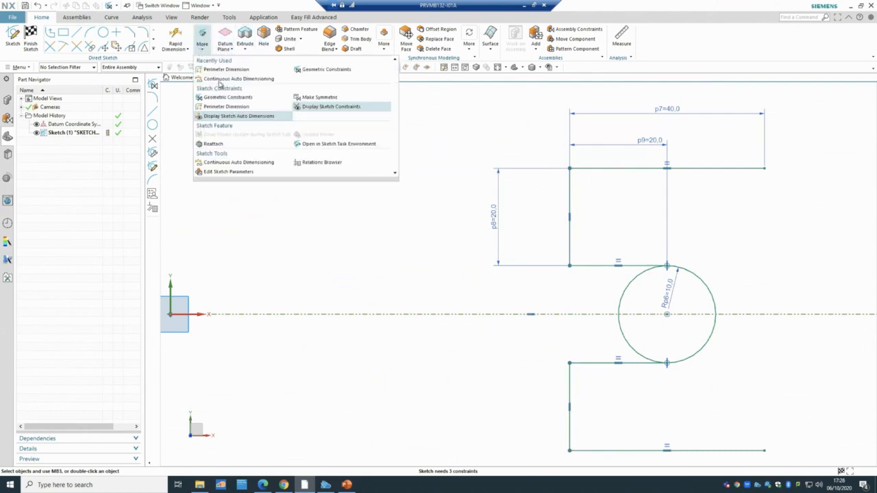
left_click(223, 98)
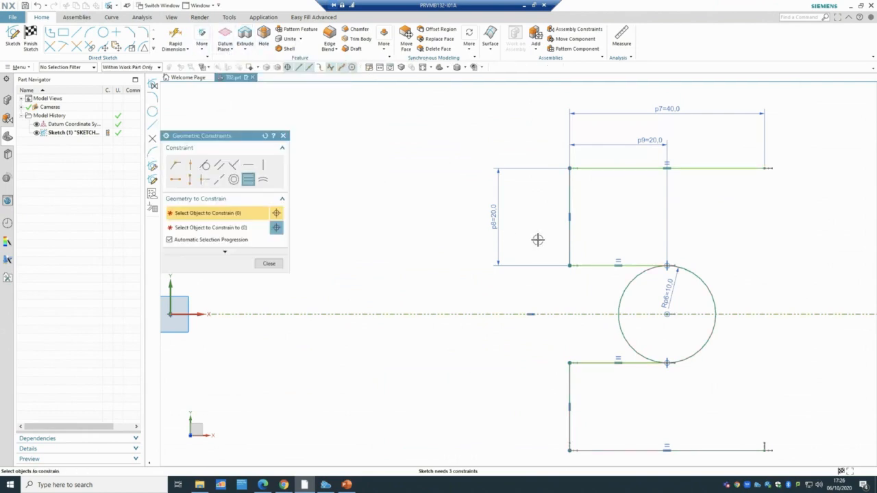
left_click(569, 232)
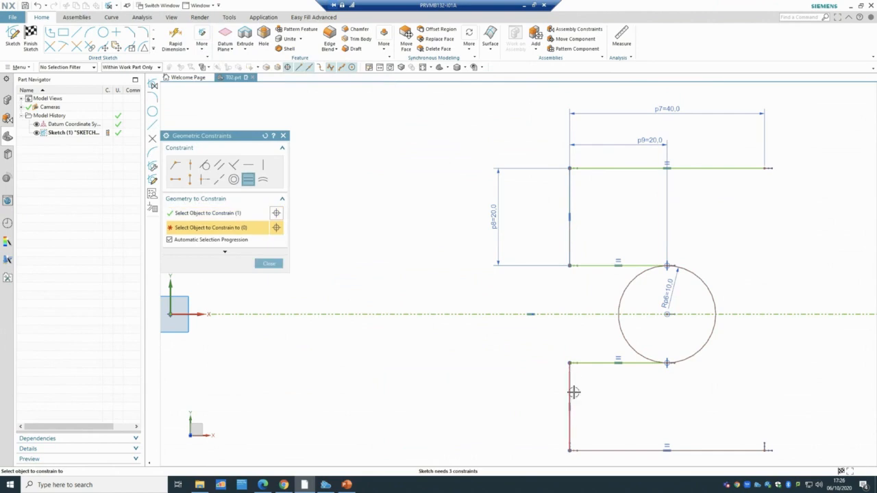
left_click(568, 392)
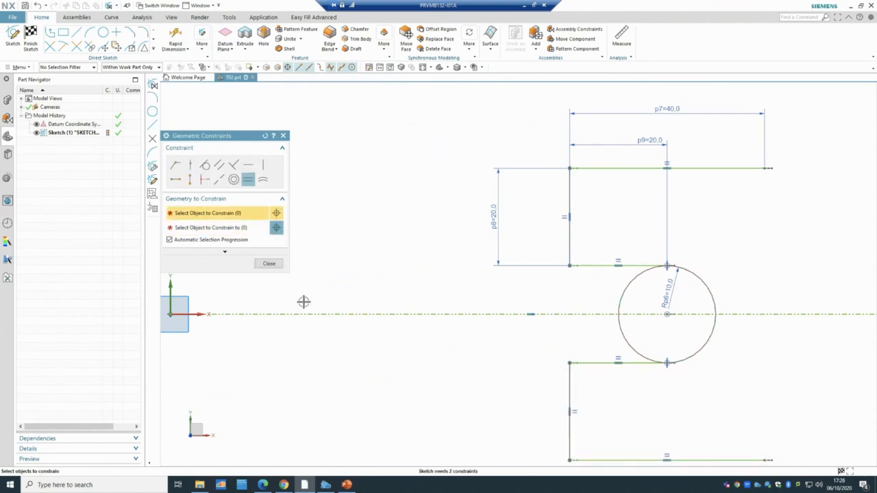
left_click(268, 263)
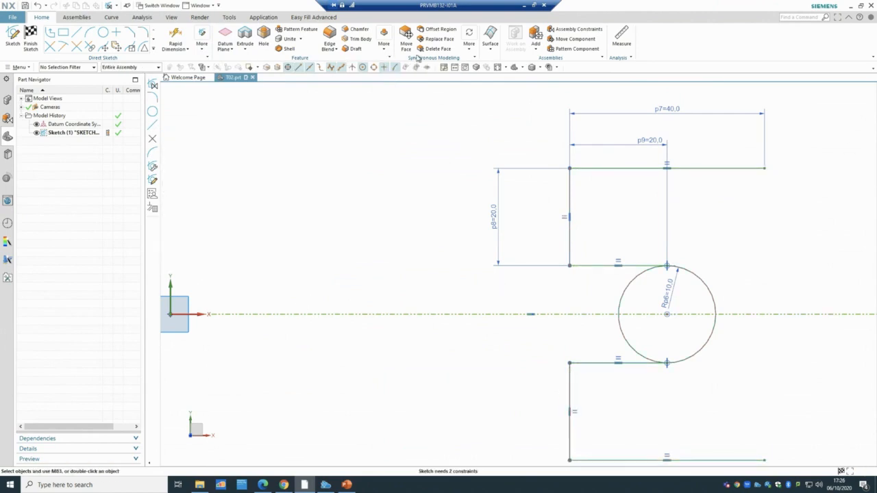
scroll(683, 224, "down", 3)
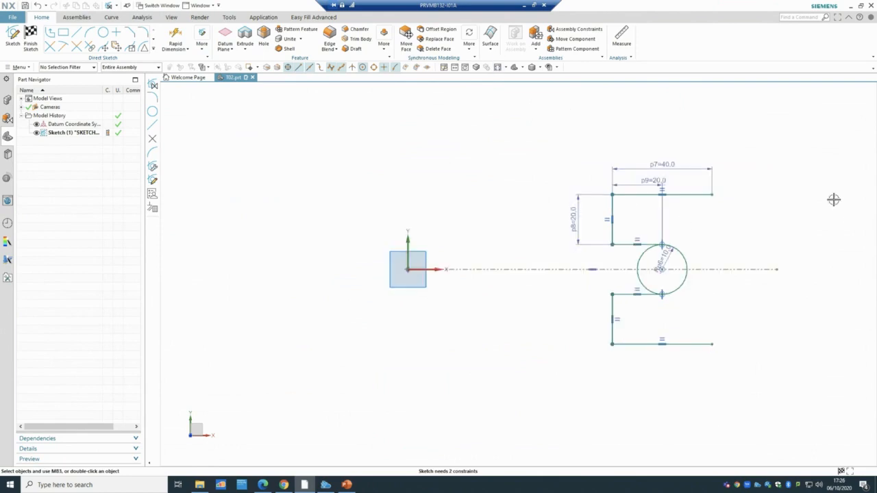
Check the Tutorial 2 drawing in PowerPoint and draw a 20 mm diameter circle in NX, centred in line with the centreline beyond its free end.
scroll(833, 199, "up", 3)
scroll(827, 189, "down", 2)
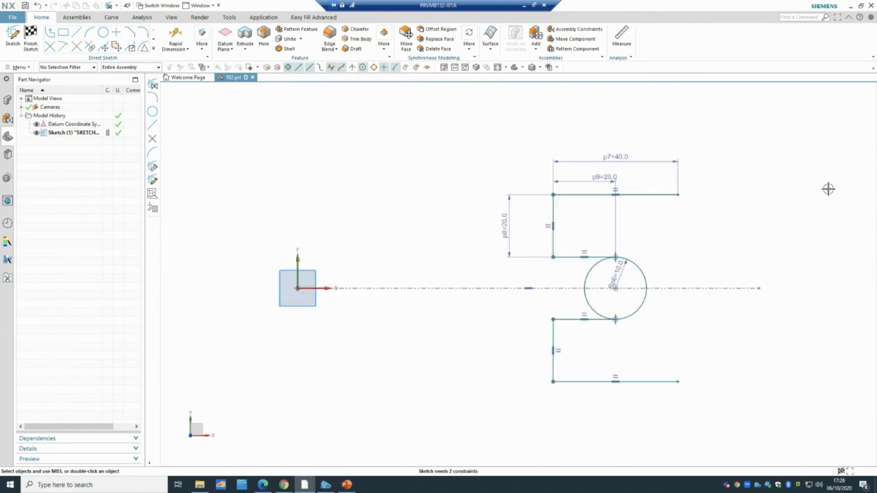
scroll(828, 188, "up", 2)
scroll(828, 187, "down", 1)
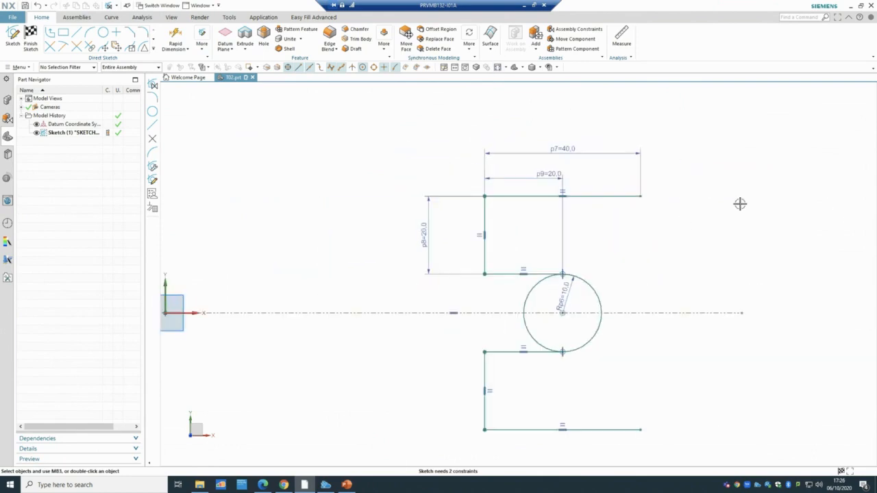
left_click(346, 484)
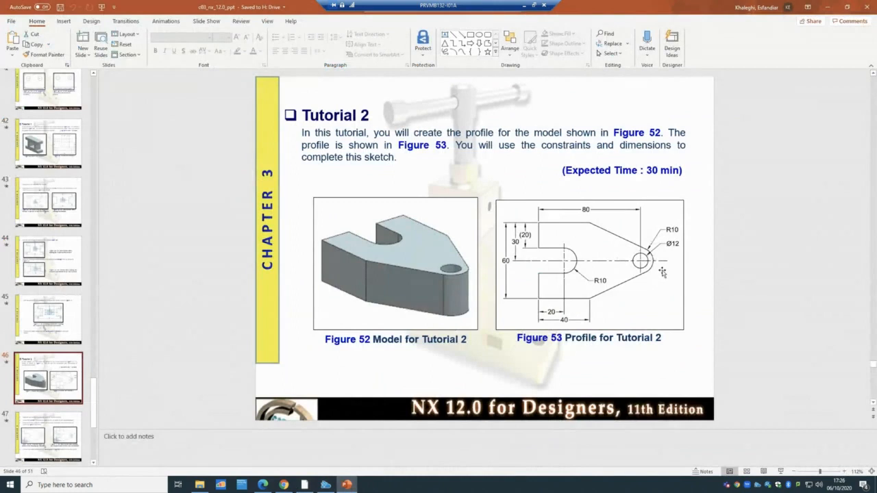
left_click(325, 485)
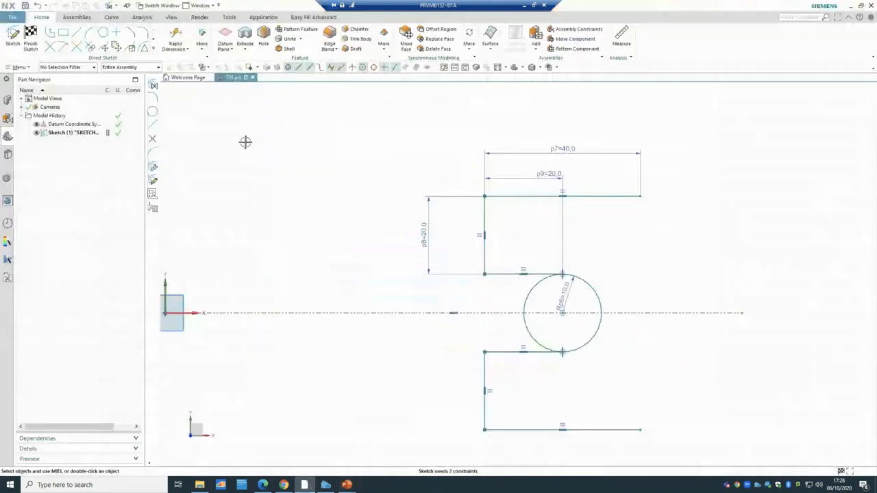
left_click(103, 34)
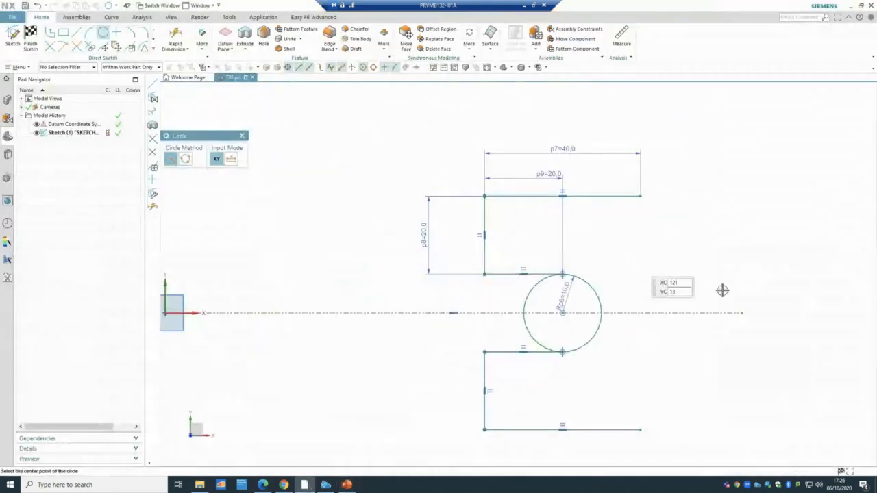
left_click(793, 314)
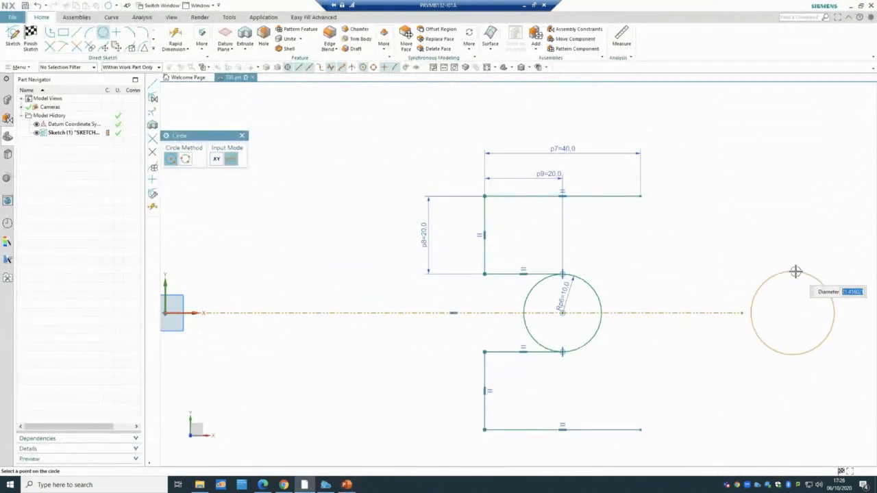
type("20")
key("Return")
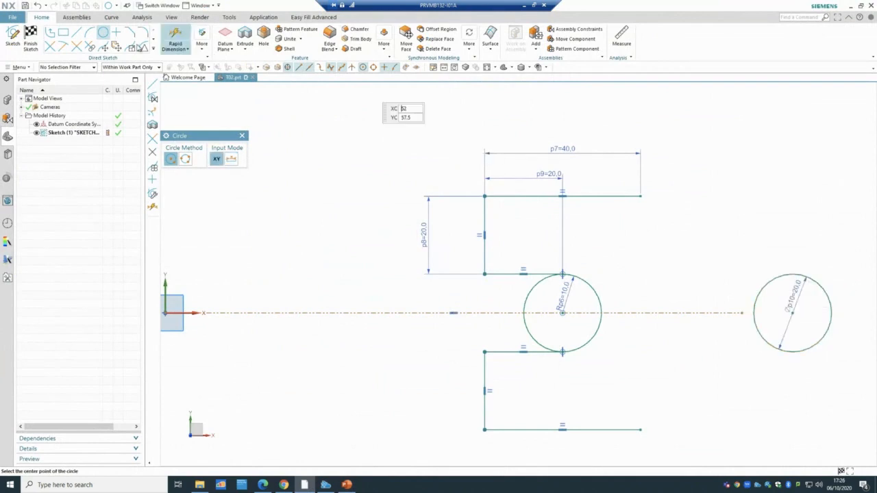
Draw two slanted lines from the free ends of the upper and lower outer horizontal lines, tangent to the 20 mm circle.
left_click(76, 32)
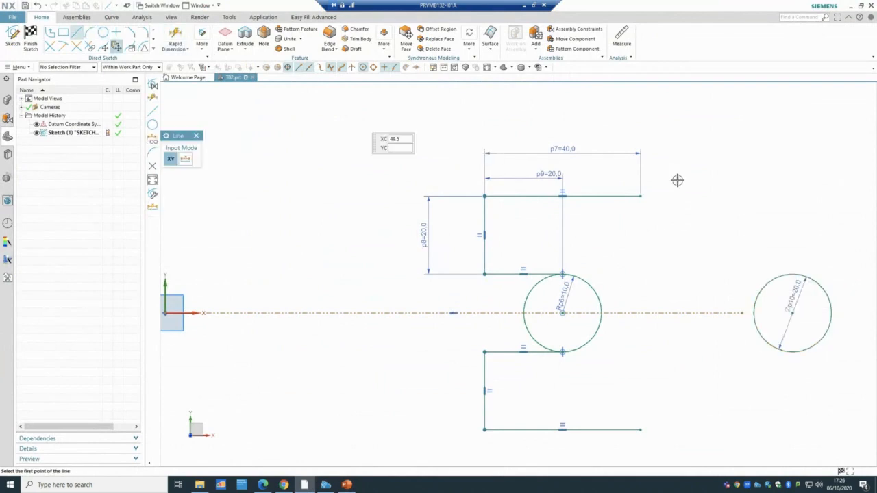
left_click(641, 196)
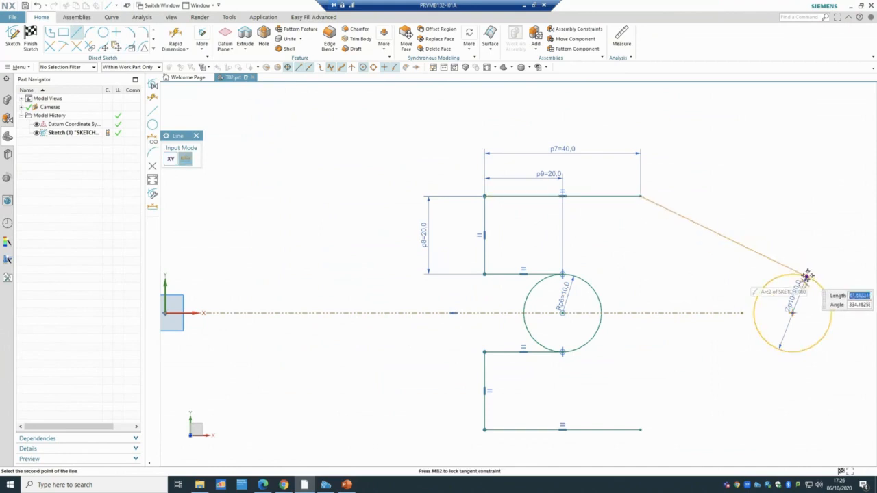
left_click(806, 277)
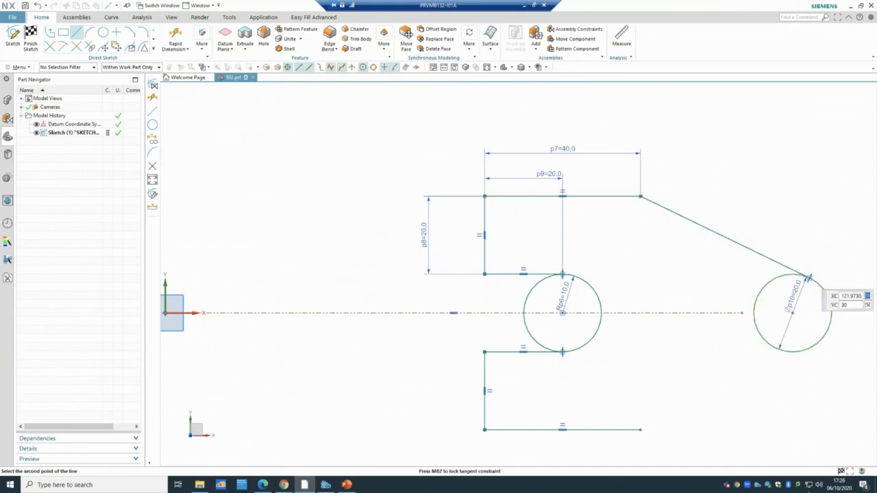
left_click(640, 430)
left_click(804, 352)
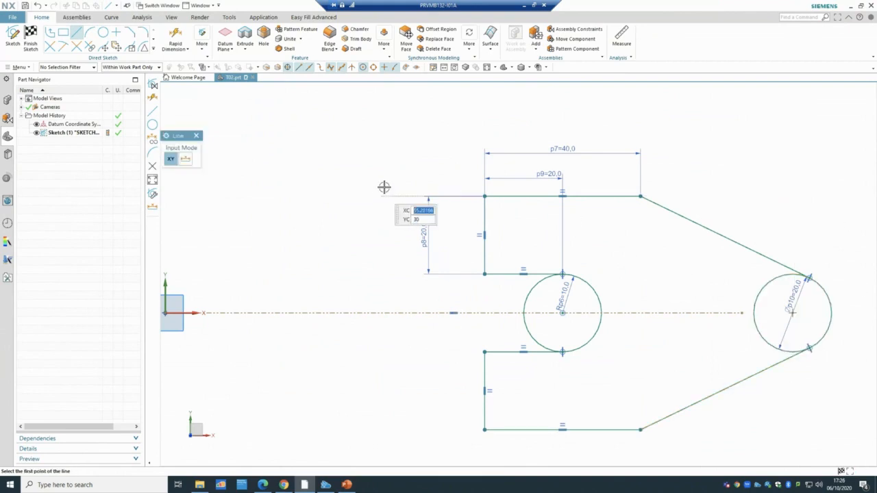
Check the PowerPoint drawing and dimension the horizontal distance from the upper vertical line to the 20 mm circle's centre at 80 mm in NX.
left_click(347, 484)
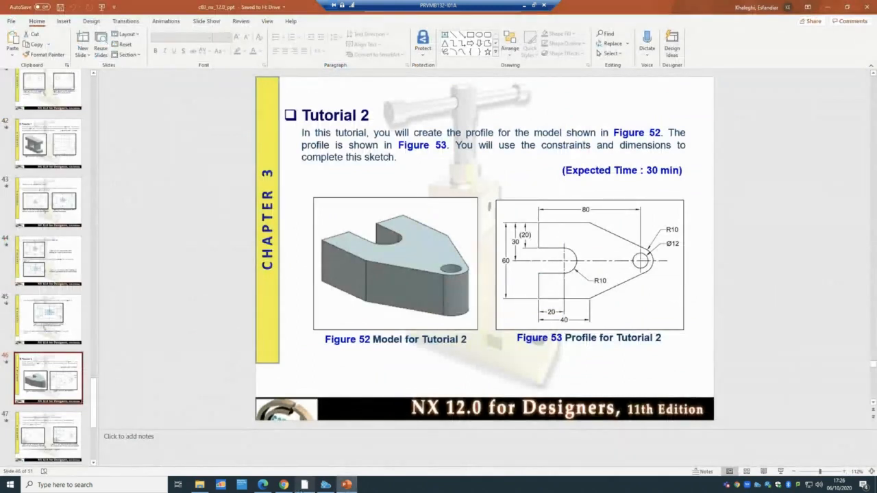
left_click(305, 484)
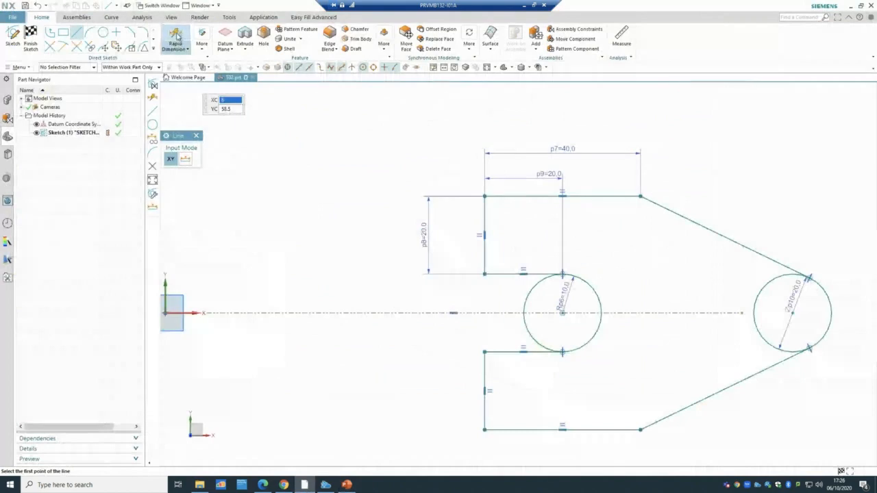
left_click(176, 42)
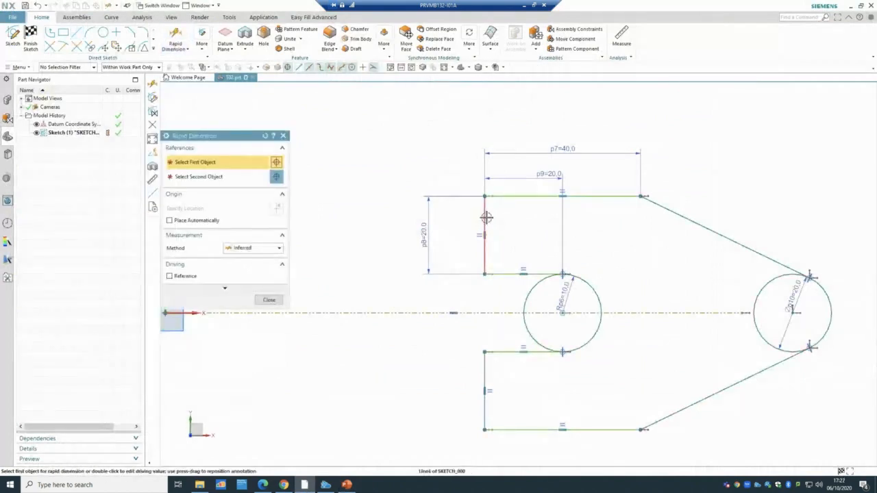
left_click(486, 218)
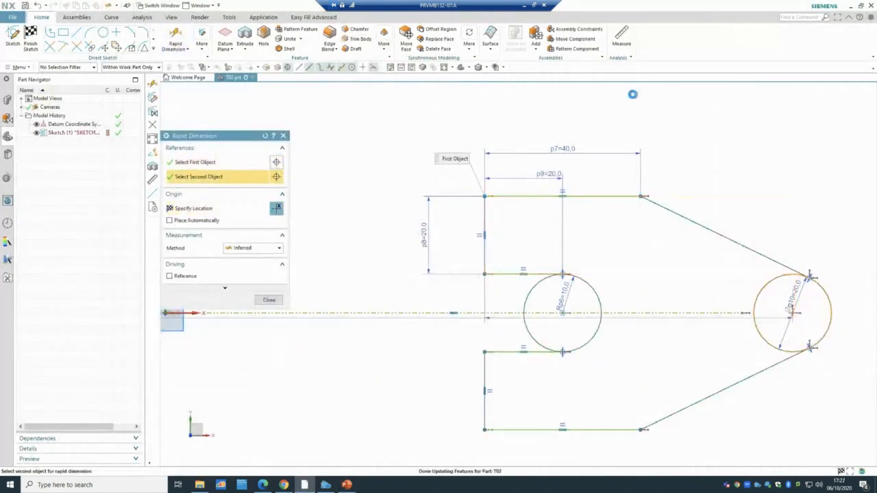
left_click(796, 305)
left_click(635, 111)
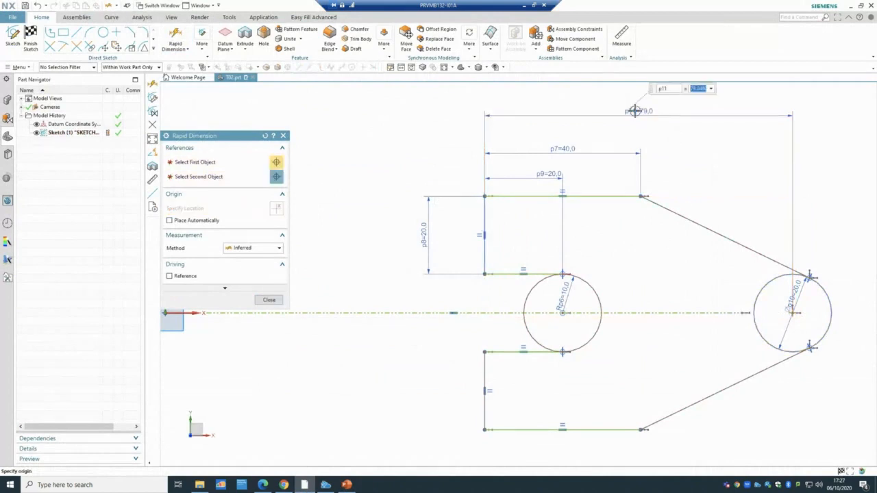
type("8")
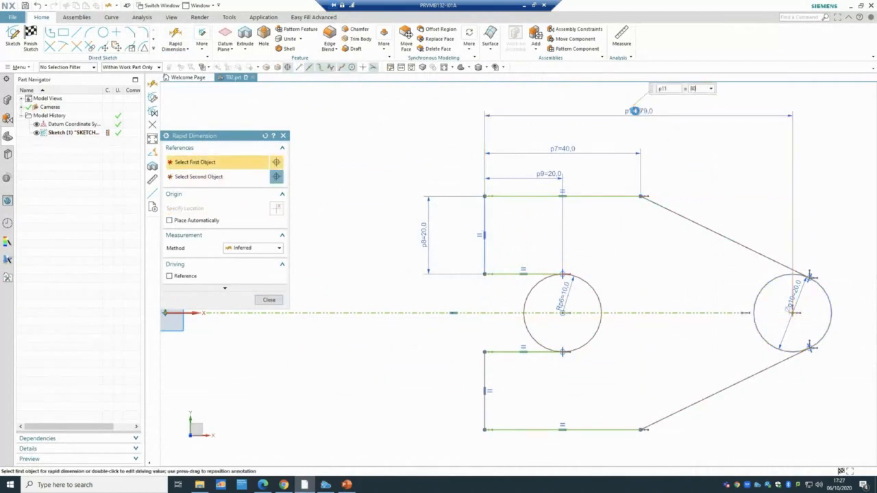
type("0")
key("Return")
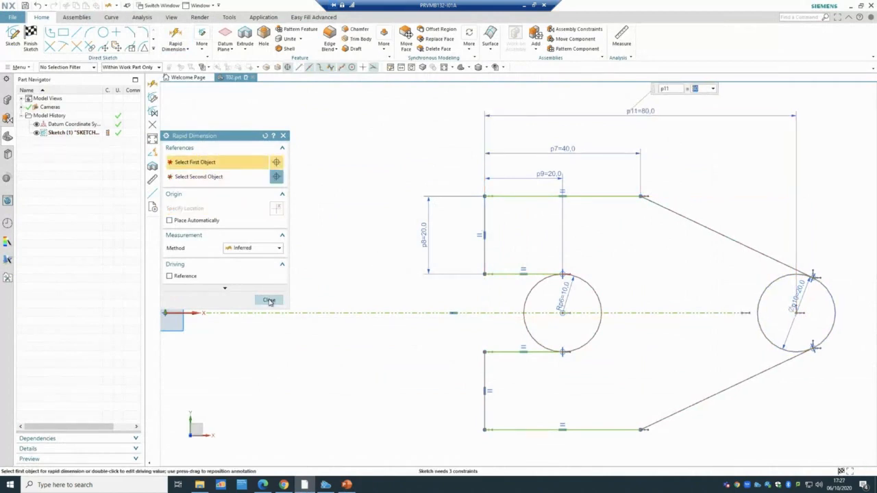
left_click(269, 301)
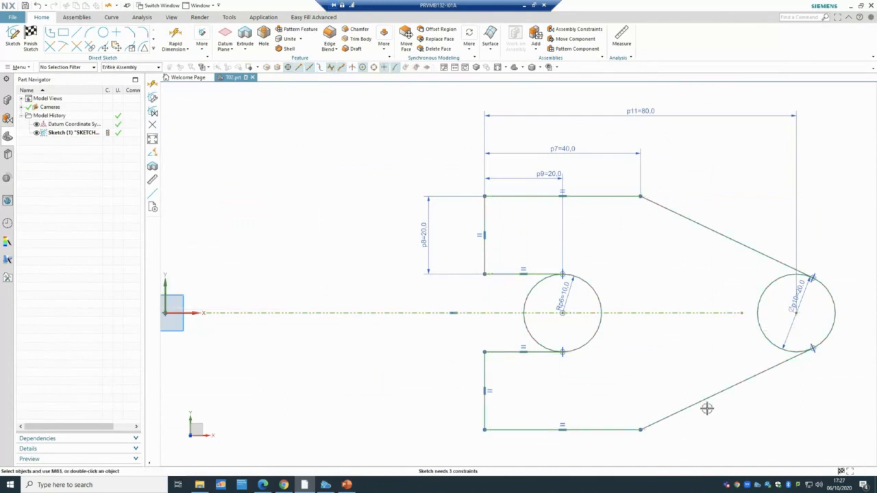
Check the hole size in the PowerPoint drawing and draw a 12 mm diameter circle in NX, concentric with the 20 mm circle.
left_click(347, 485)
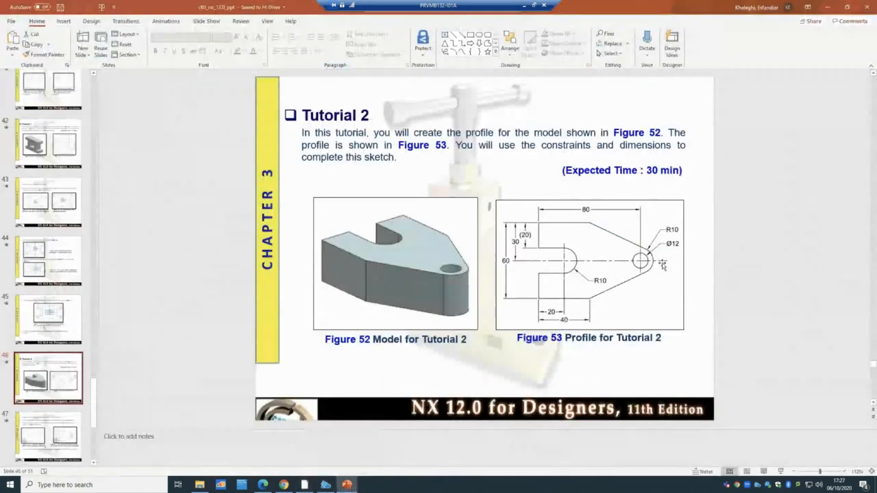
left_click(304, 485)
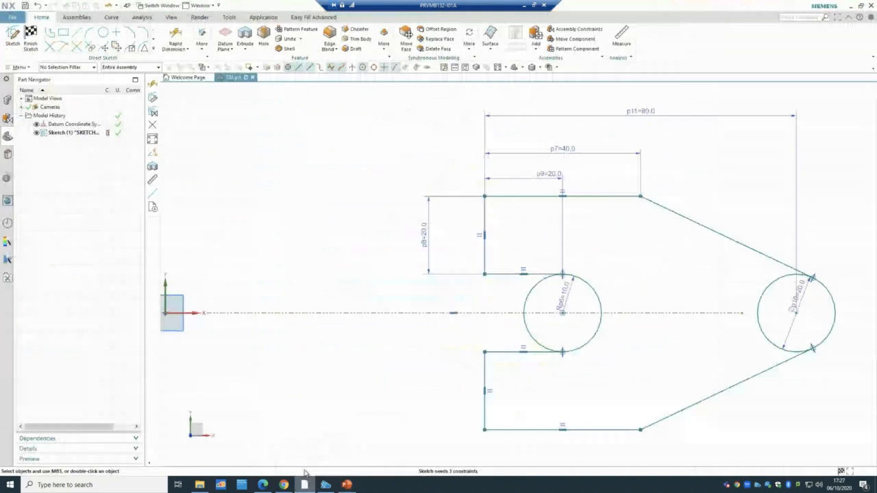
left_click(105, 34)
left_click(799, 305)
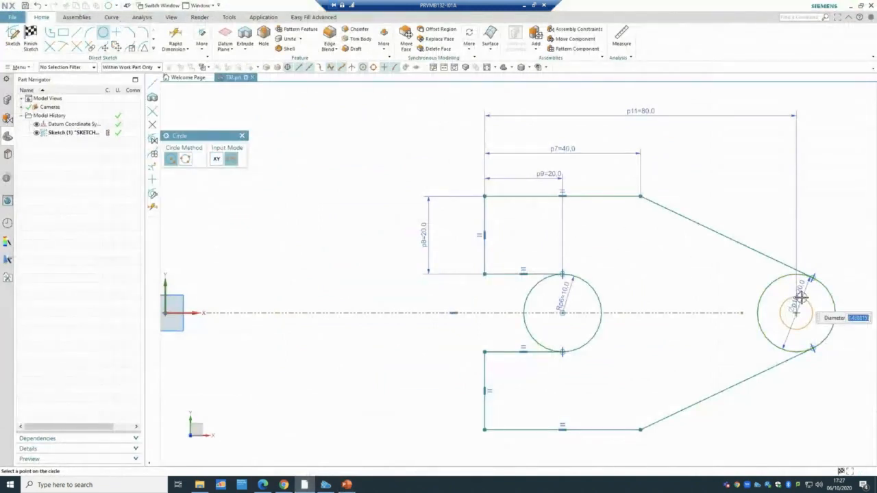
type("12")
key("Return")
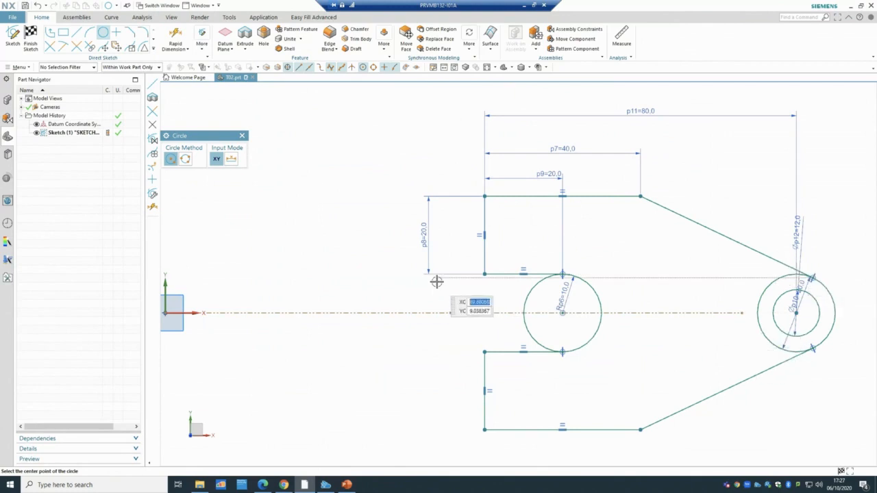
Trim away the inner portions of the R10 slot circle and the 20 mm end circle, leaving only the profile arcs.
left_click(51, 50)
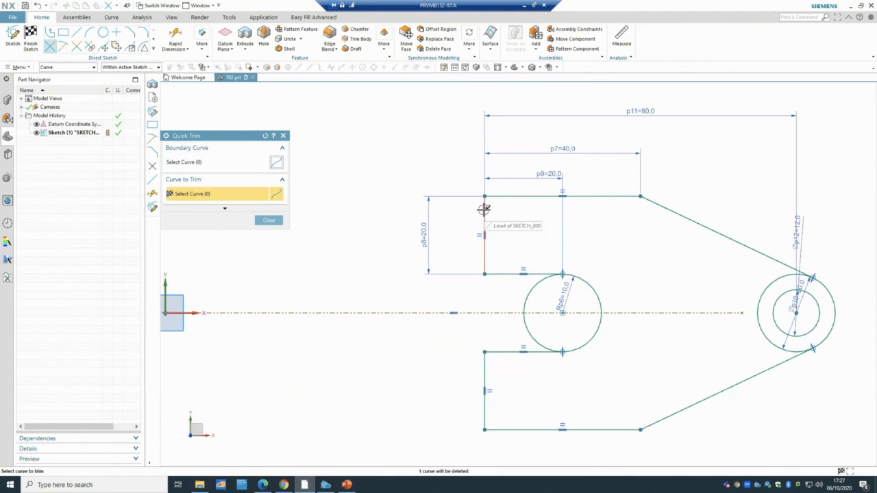
left_click(526, 315)
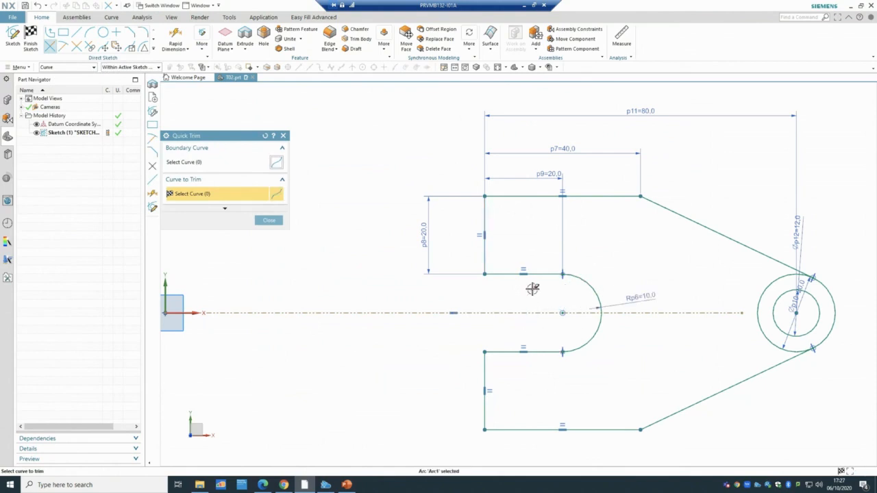
left_click(762, 317)
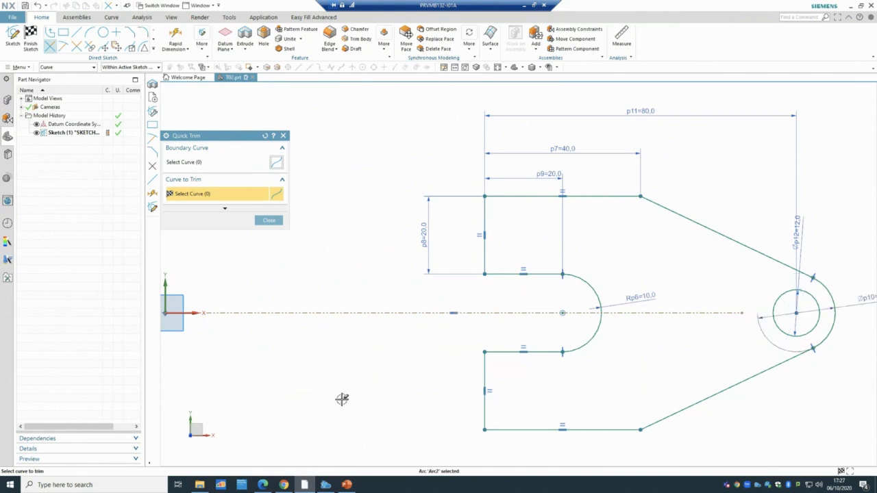
left_click(276, 221)
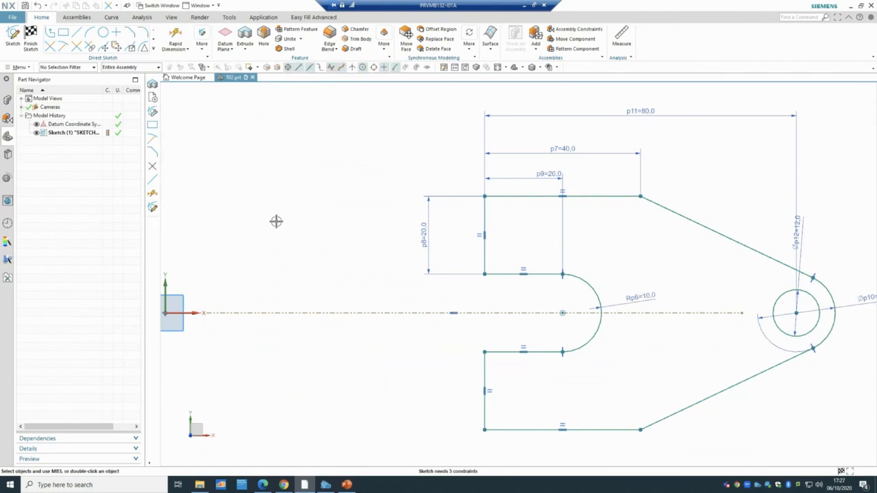
Finish the sketch and extrude the profile with its hole from 0 to 25 mm.
scroll(298, 230, "down", 3)
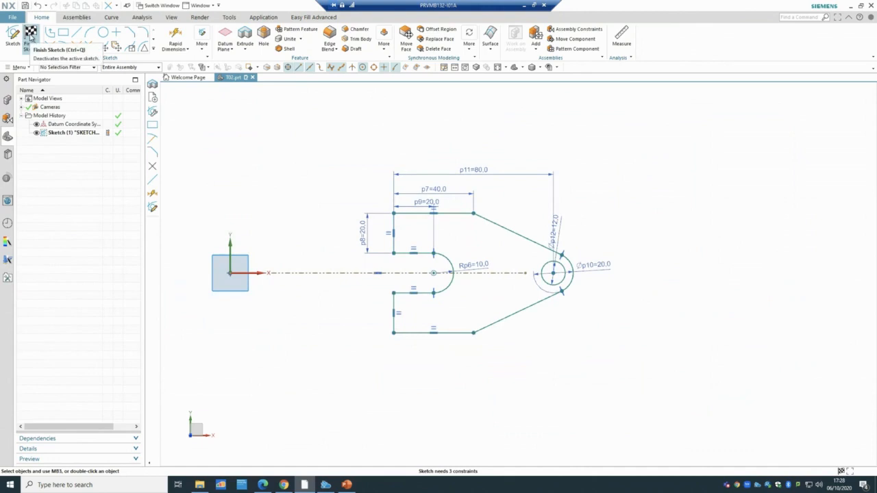
left_click(31, 36)
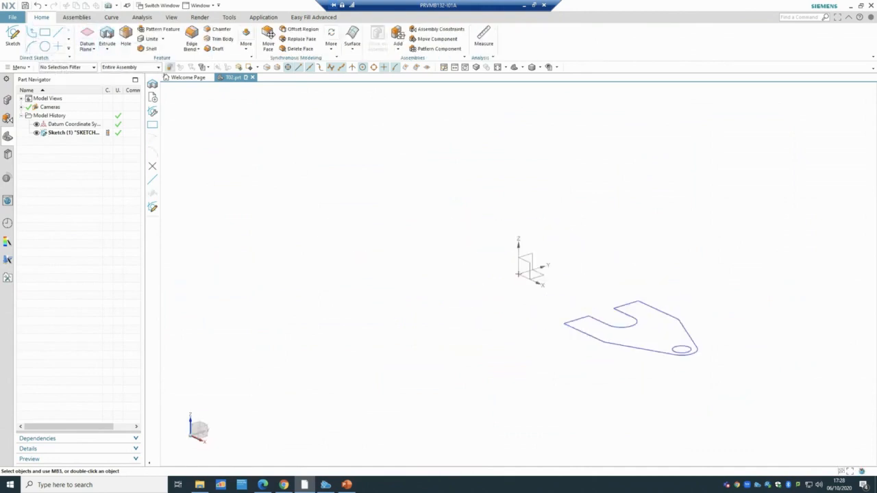
left_click(107, 37)
left_click(629, 348)
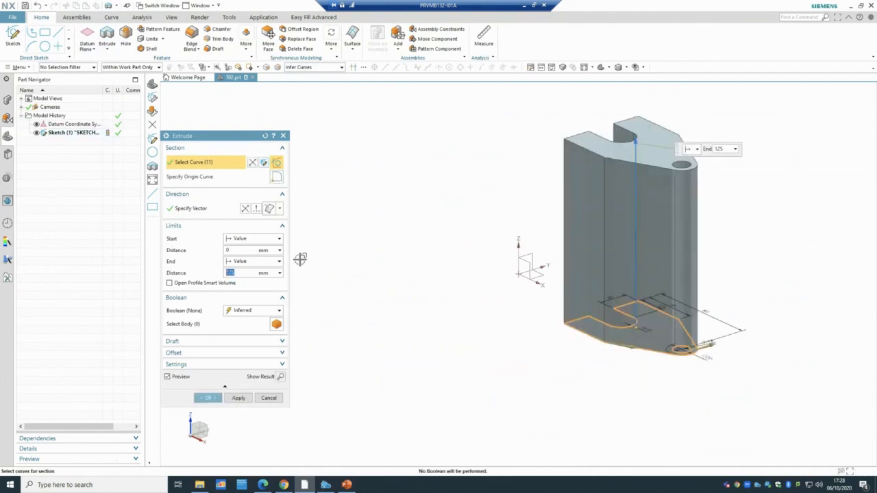
type("25")
left_click(206, 398)
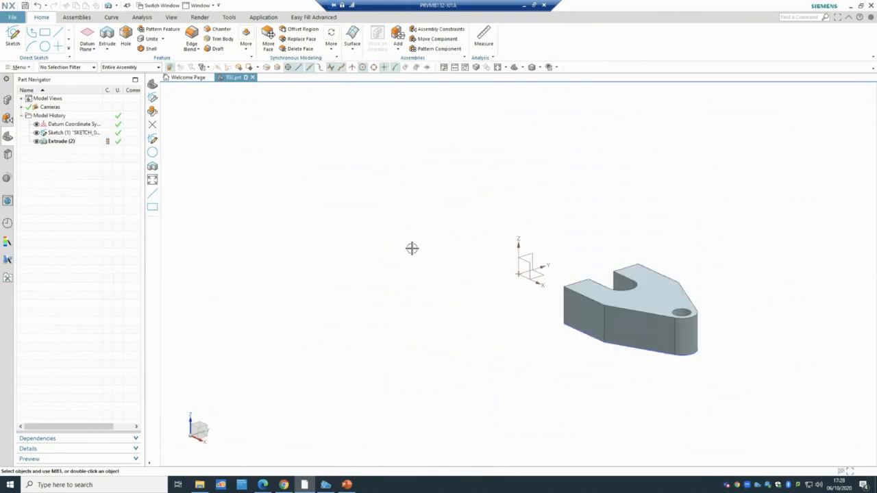
Inspect the extruded body from another angle, hide the Extrude feature and reopen its sketch for editing.
scroll(691, 243, "up", 3)
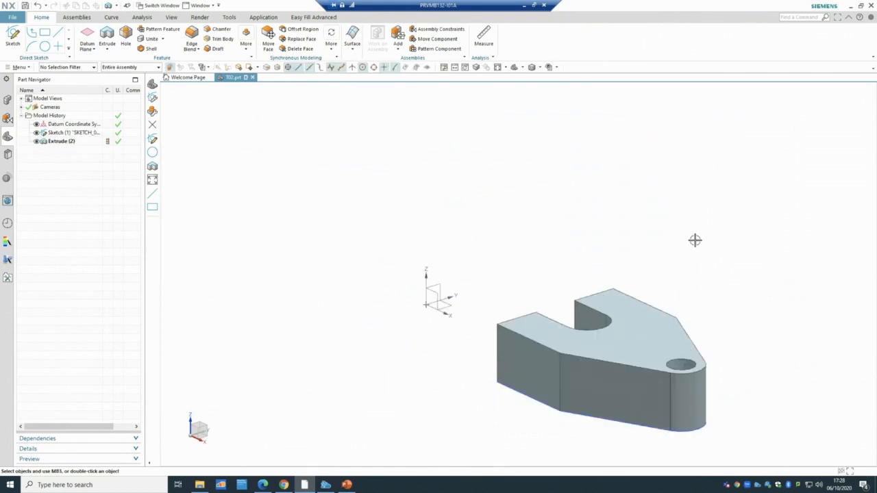
middle_click_drag(695, 239, 737, 274)
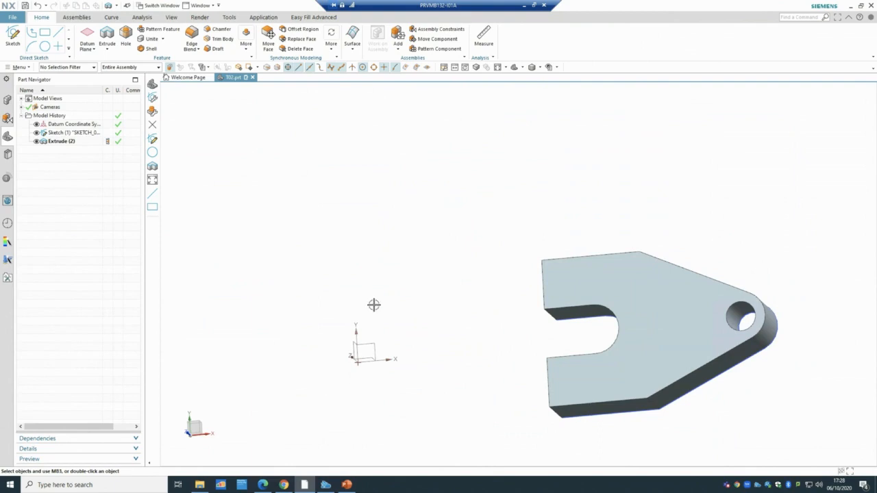
left_click(37, 141)
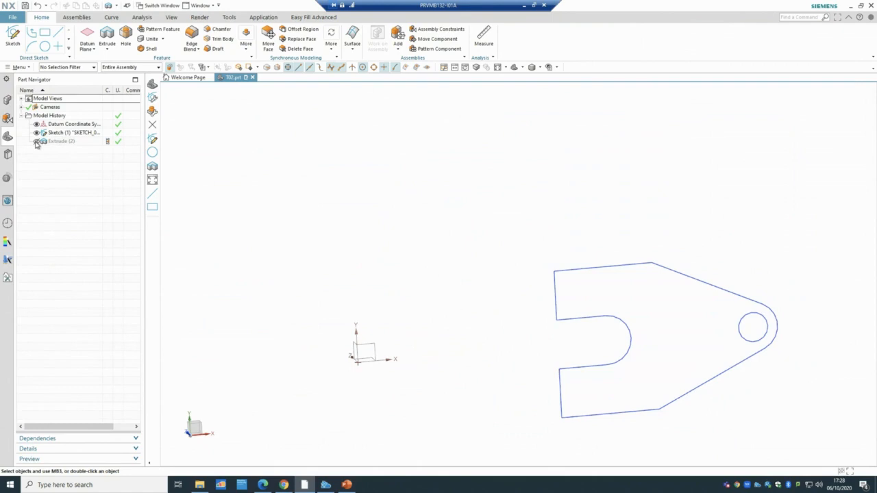
double_click(71, 133)
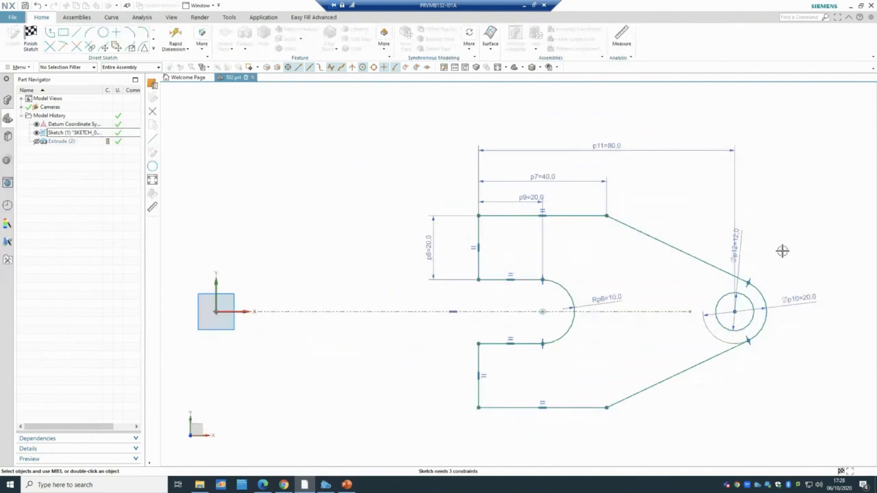
scroll(783, 251, "down", 1)
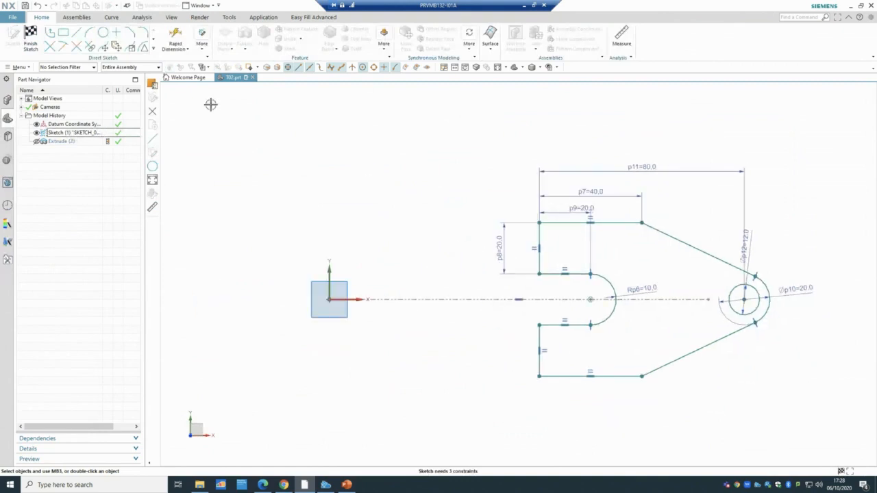
left_click(154, 53)
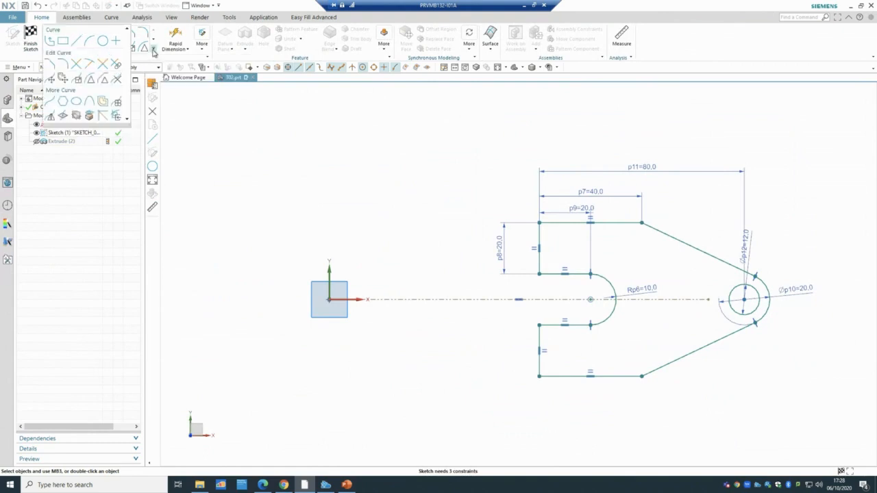
left_click(50, 81)
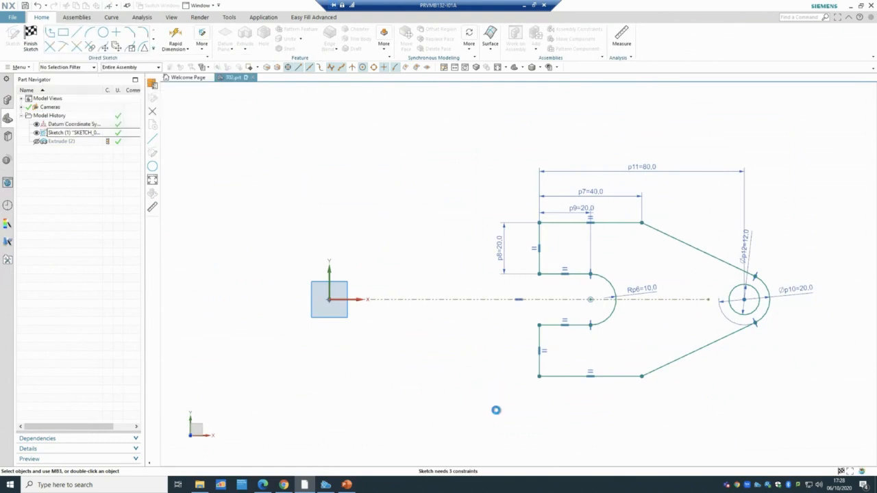
left_click_drag(494, 414, 826, 168)
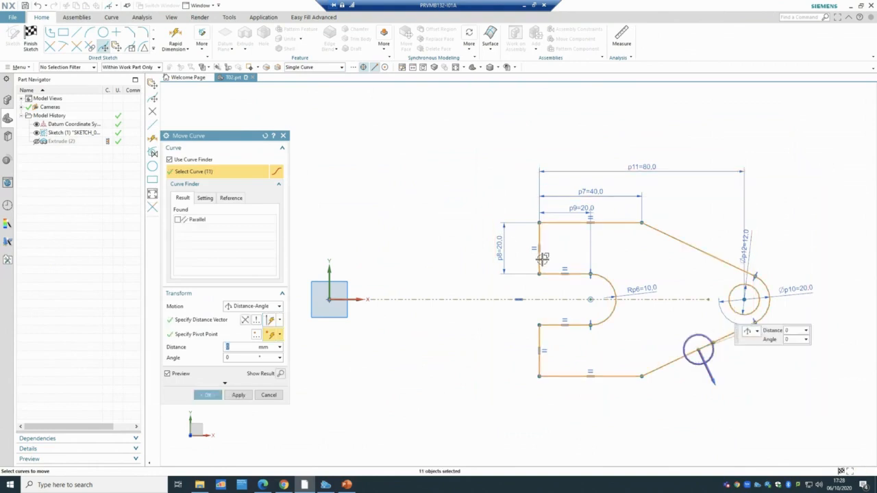
left_click(268, 396)
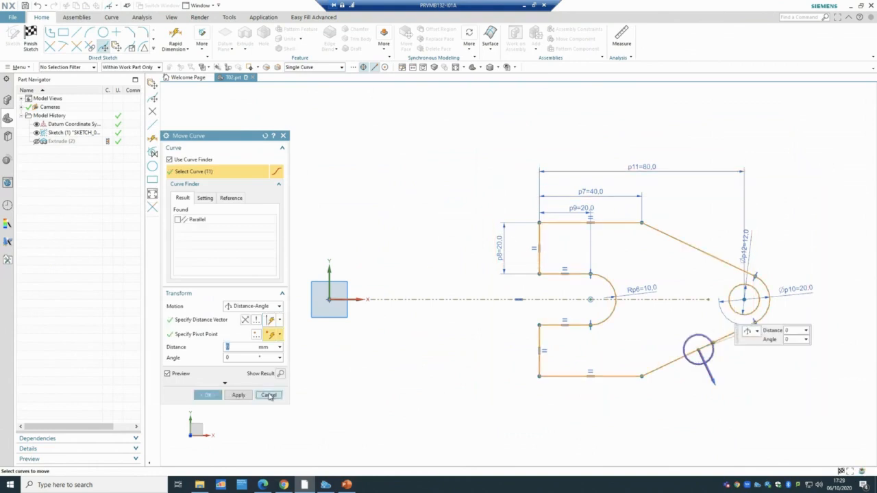
Try to shift all the profile curves by 10 mm with Offset Move Curve.
left_click(155, 50)
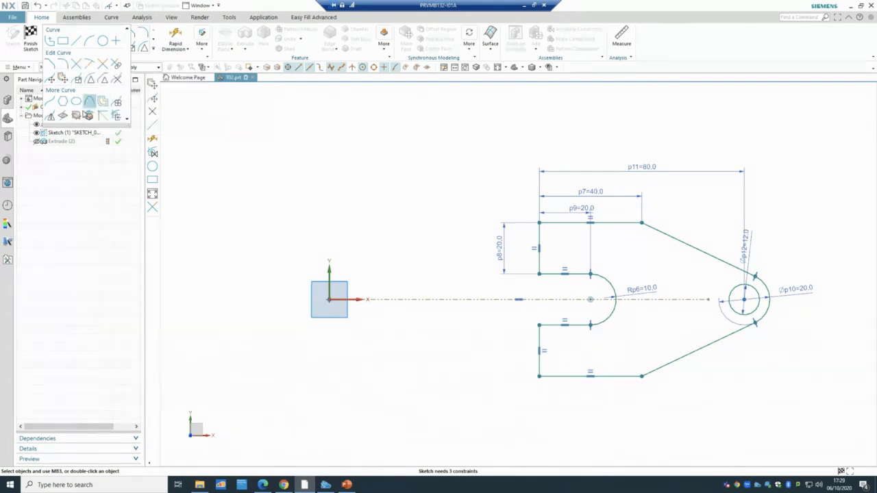
left_click(61, 80)
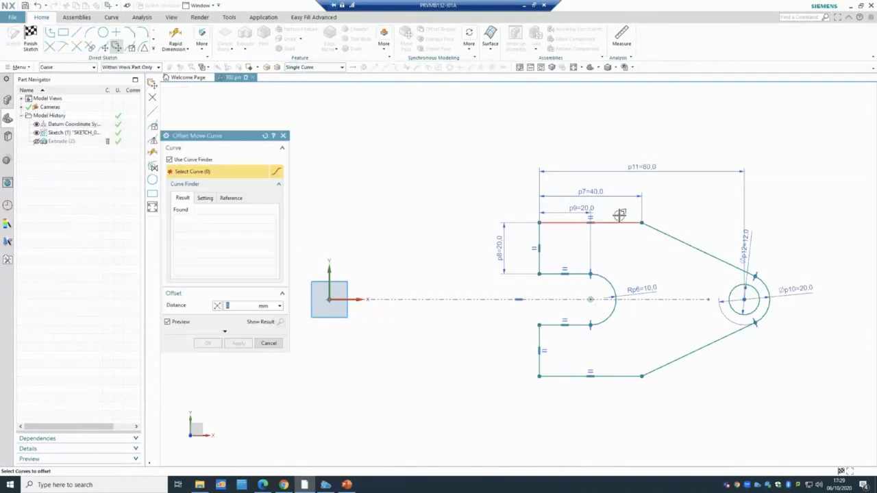
left_click_drag(510, 405, 799, 153)
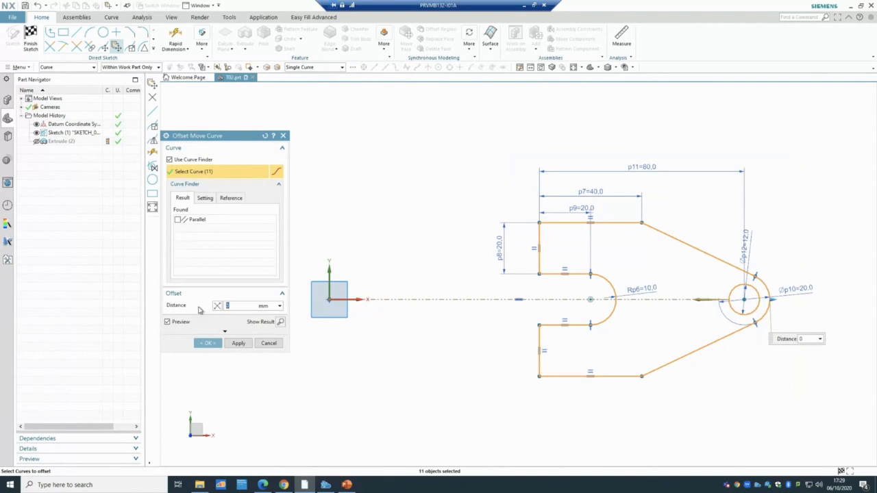
type("10")
left_click(280, 322)
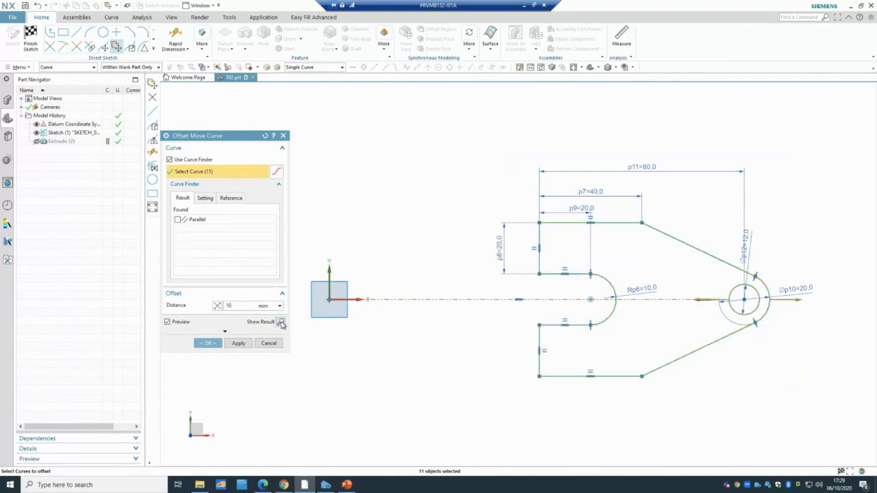
left_click(440, 253)
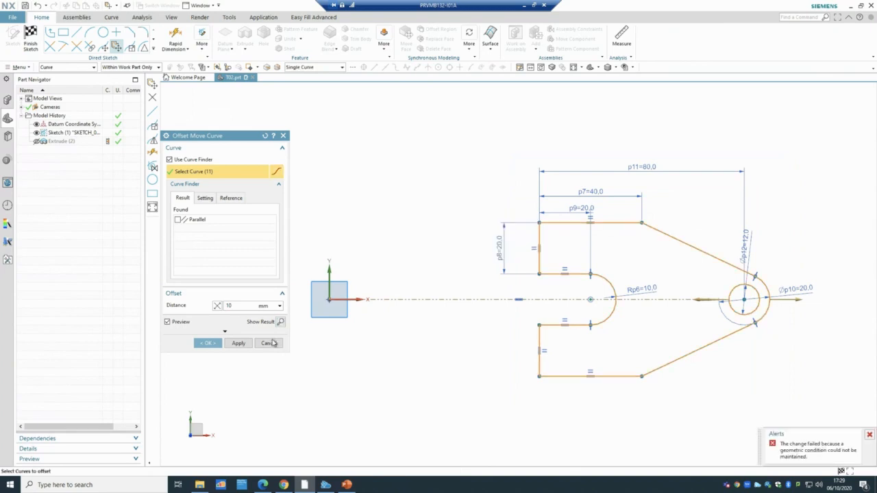
left_click(268, 343)
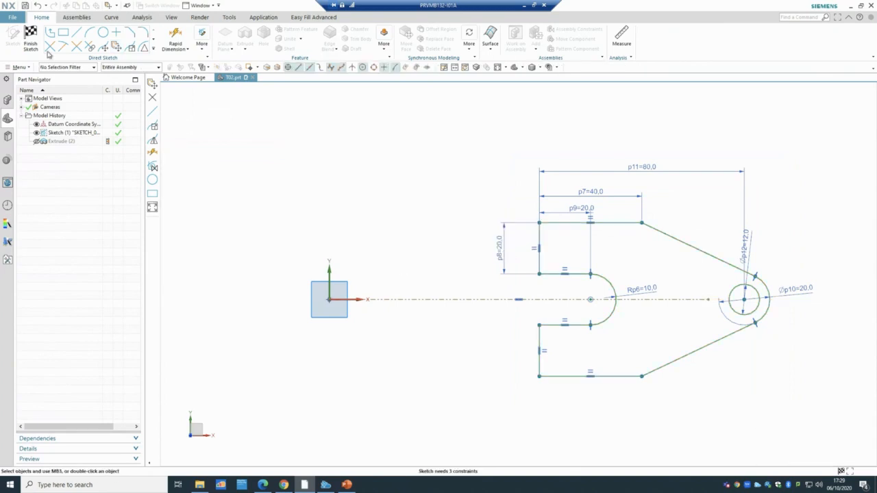
Try to move the upper vertical edge of the profile about 64 mm toward the Y axis with Move Curve.
left_click(155, 50)
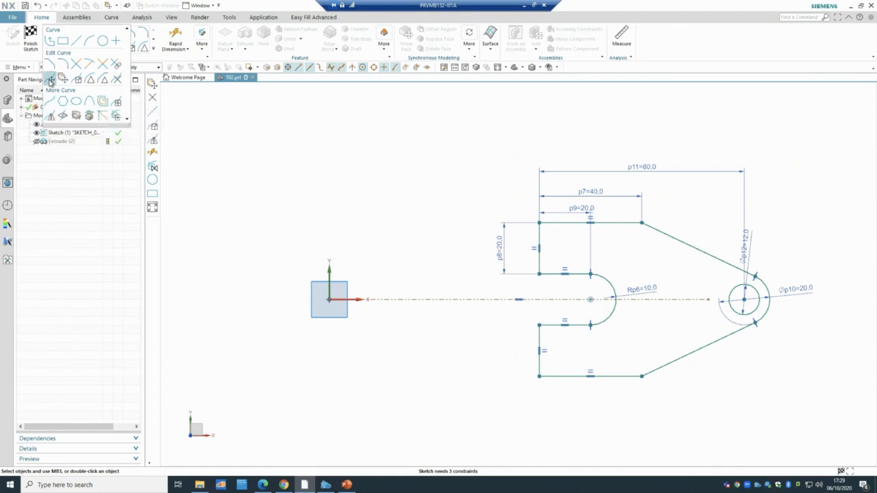
left_click(50, 82)
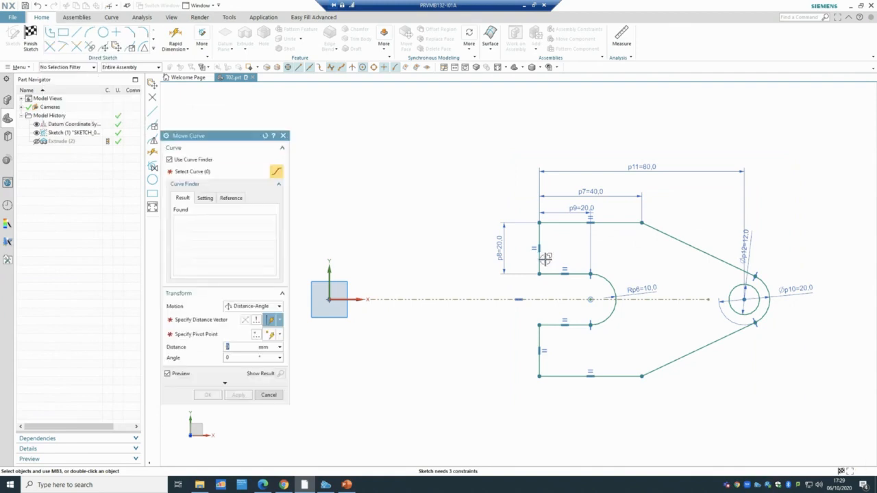
left_click(541, 262)
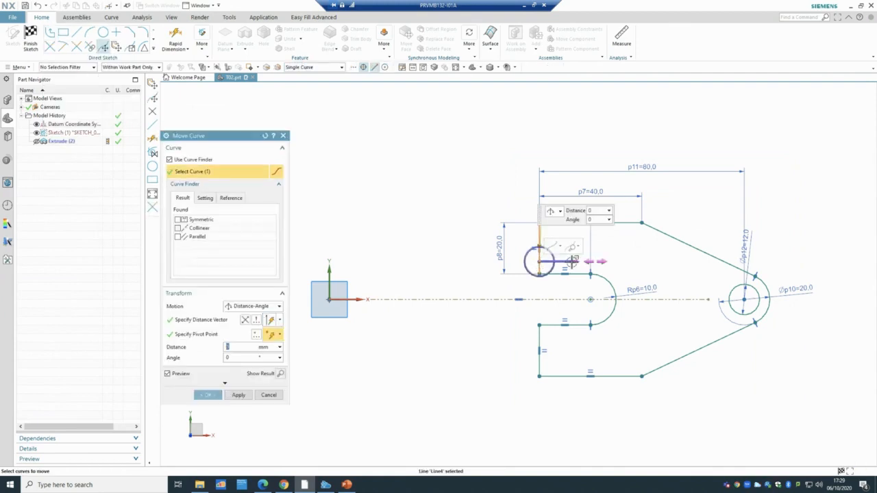
left_click_drag(539, 263, 409, 266)
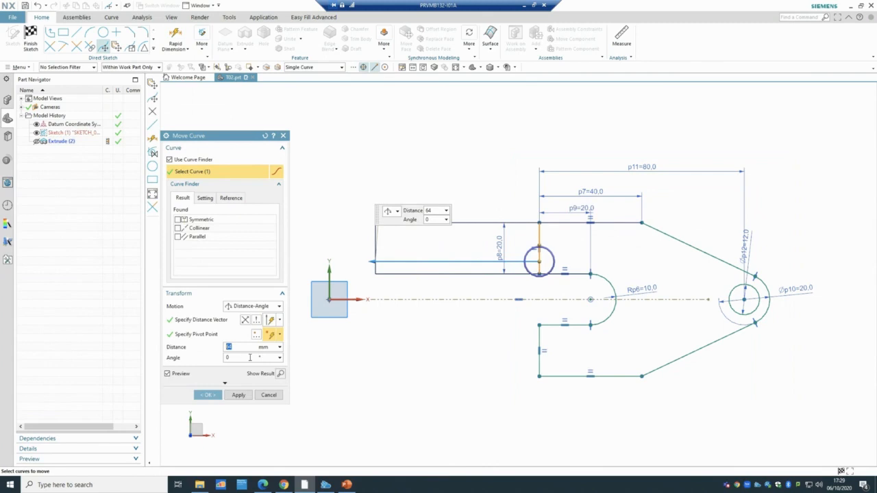
left_click(268, 395)
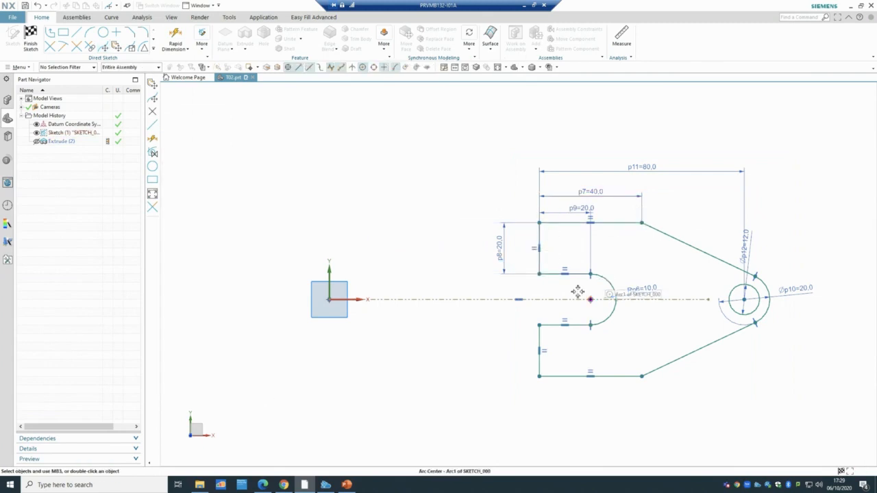
Shift the whole profile along the centreline by its slot arc centre until its vertical end edges lie on the Y axis, and finish the sketch.
mouse_move(581, 208)
left_mouse_down()
mouse_move(564, 211)
mouse_move(571, 208)
left_mouse_up()
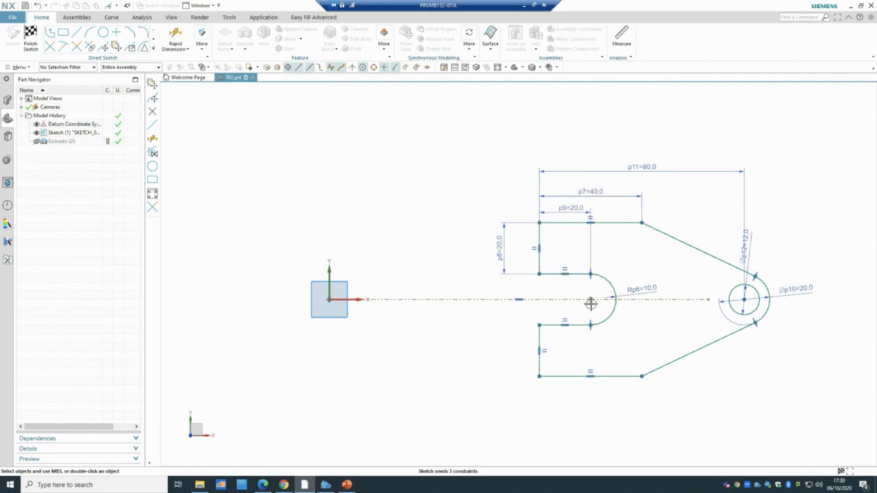
mouse_move(591, 300)
left_mouse_down()
mouse_move(411, 314)
mouse_move(386, 313)
mouse_move(528, 305)
mouse_move(330, 304)
mouse_move(421, 300)
mouse_move(380, 300)
left_mouse_up()
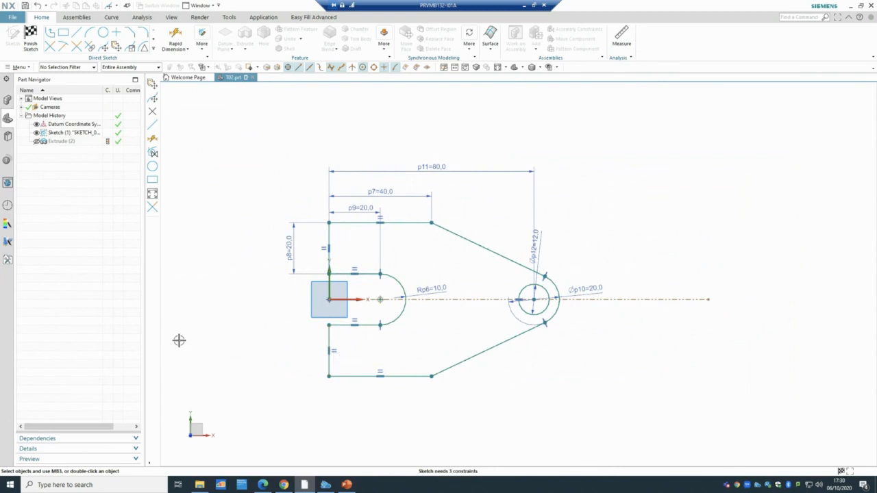
left_click(31, 36)
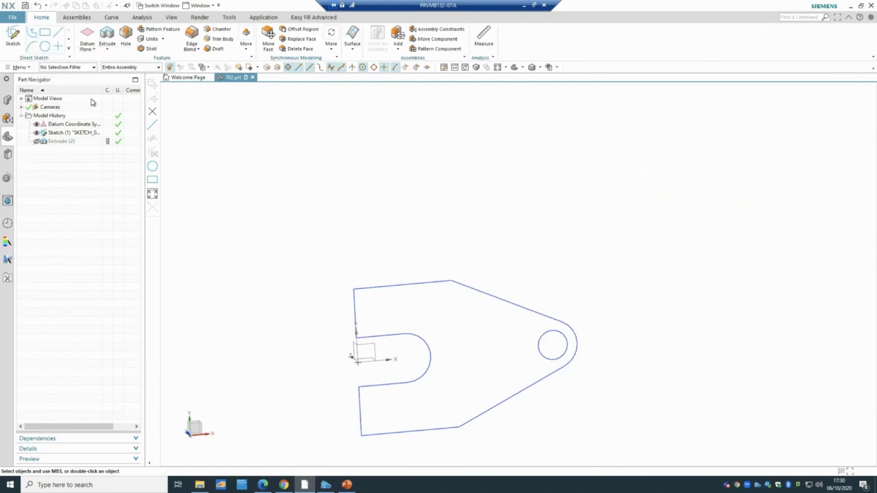
Show the Extrude feature again to inspect the body, and switch to the Tutorial 2 slide in PowerPoint.
left_click(36, 141)
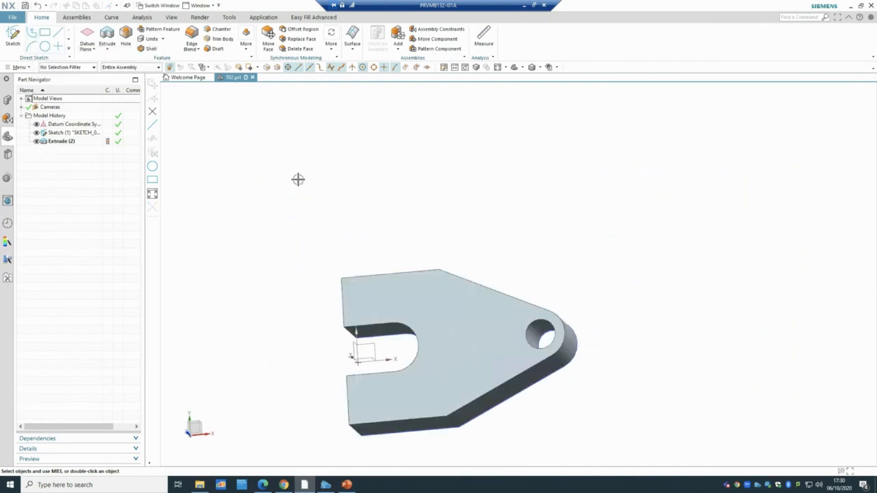
middle_click_drag(298, 179, 329, 180)
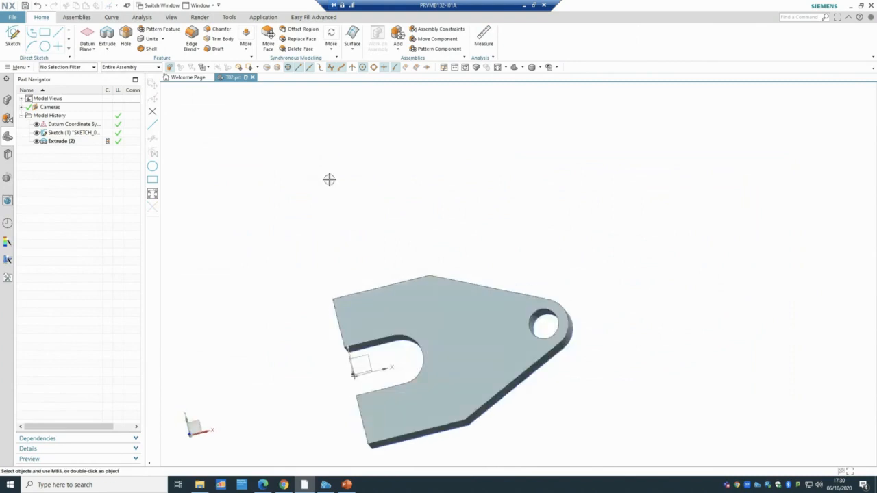
left_click(346, 485)
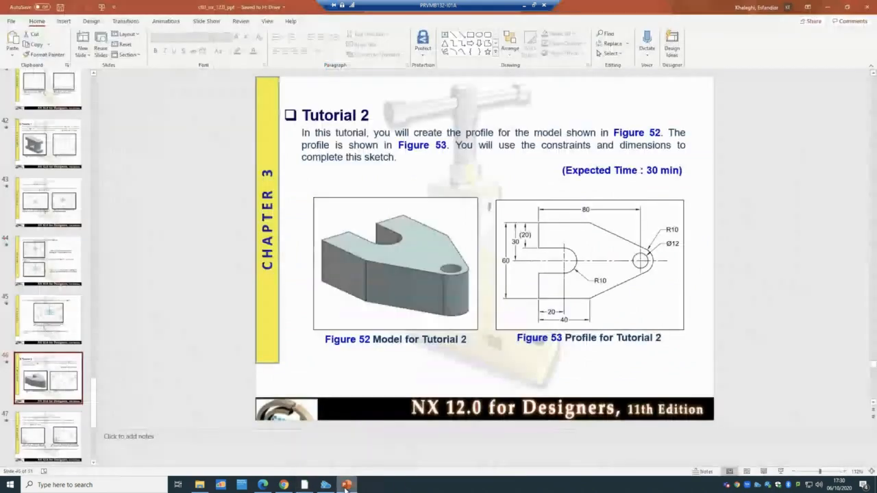